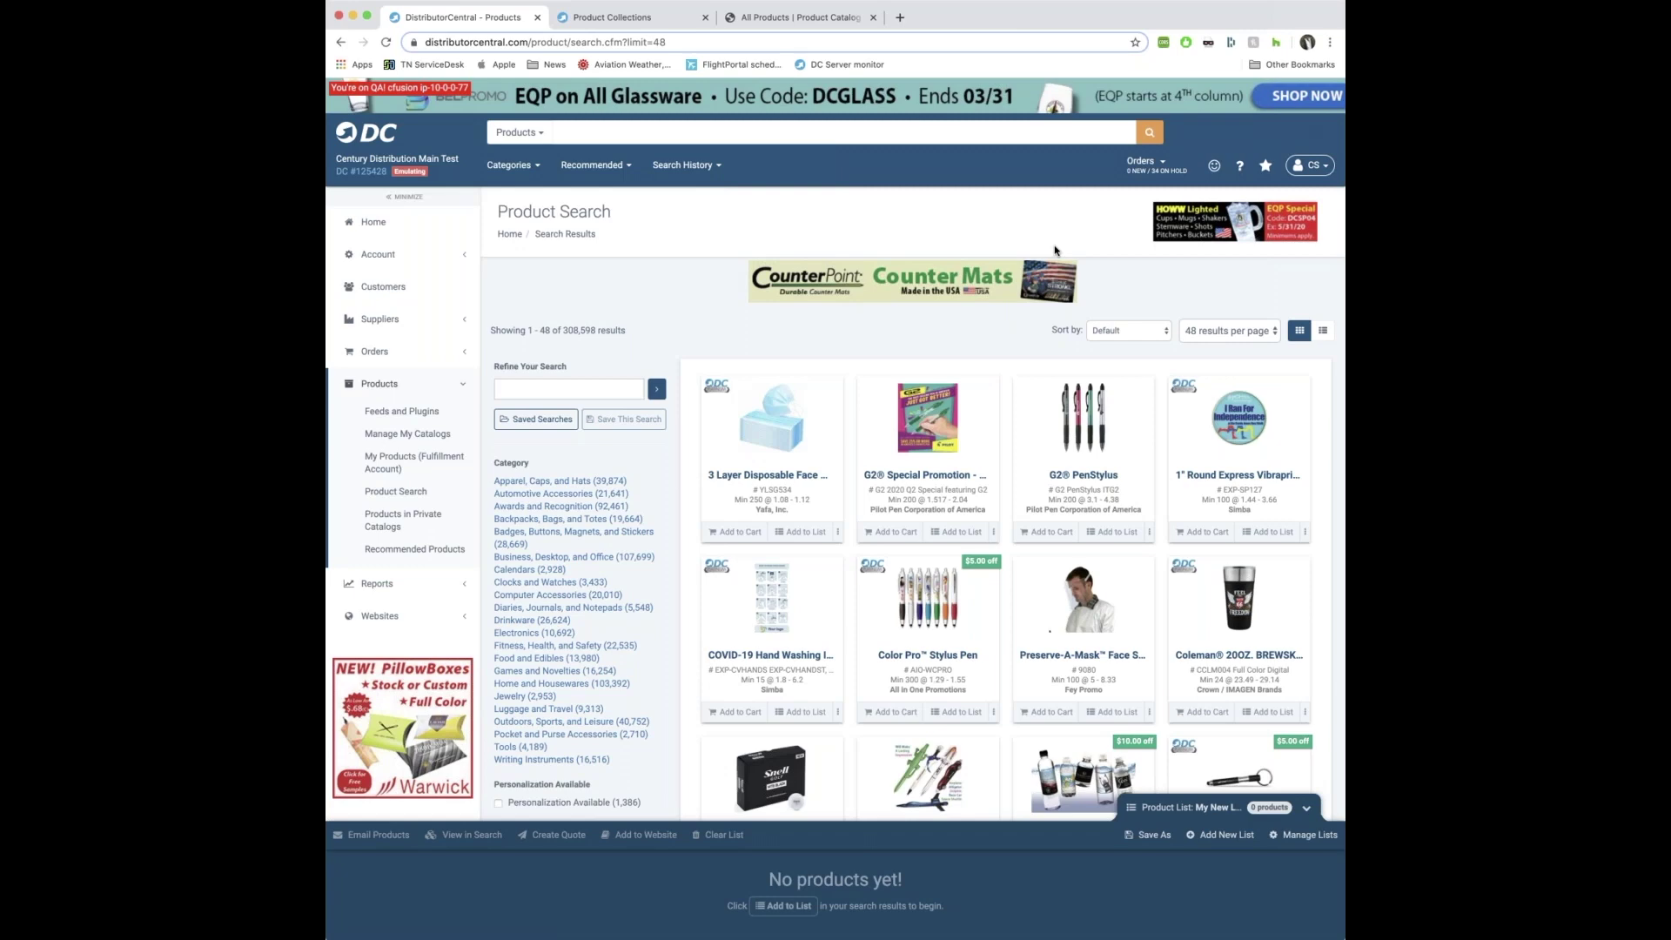
Refine the product search with the keyword toys
left_click(619, 388)
type("toys")
key("Return")
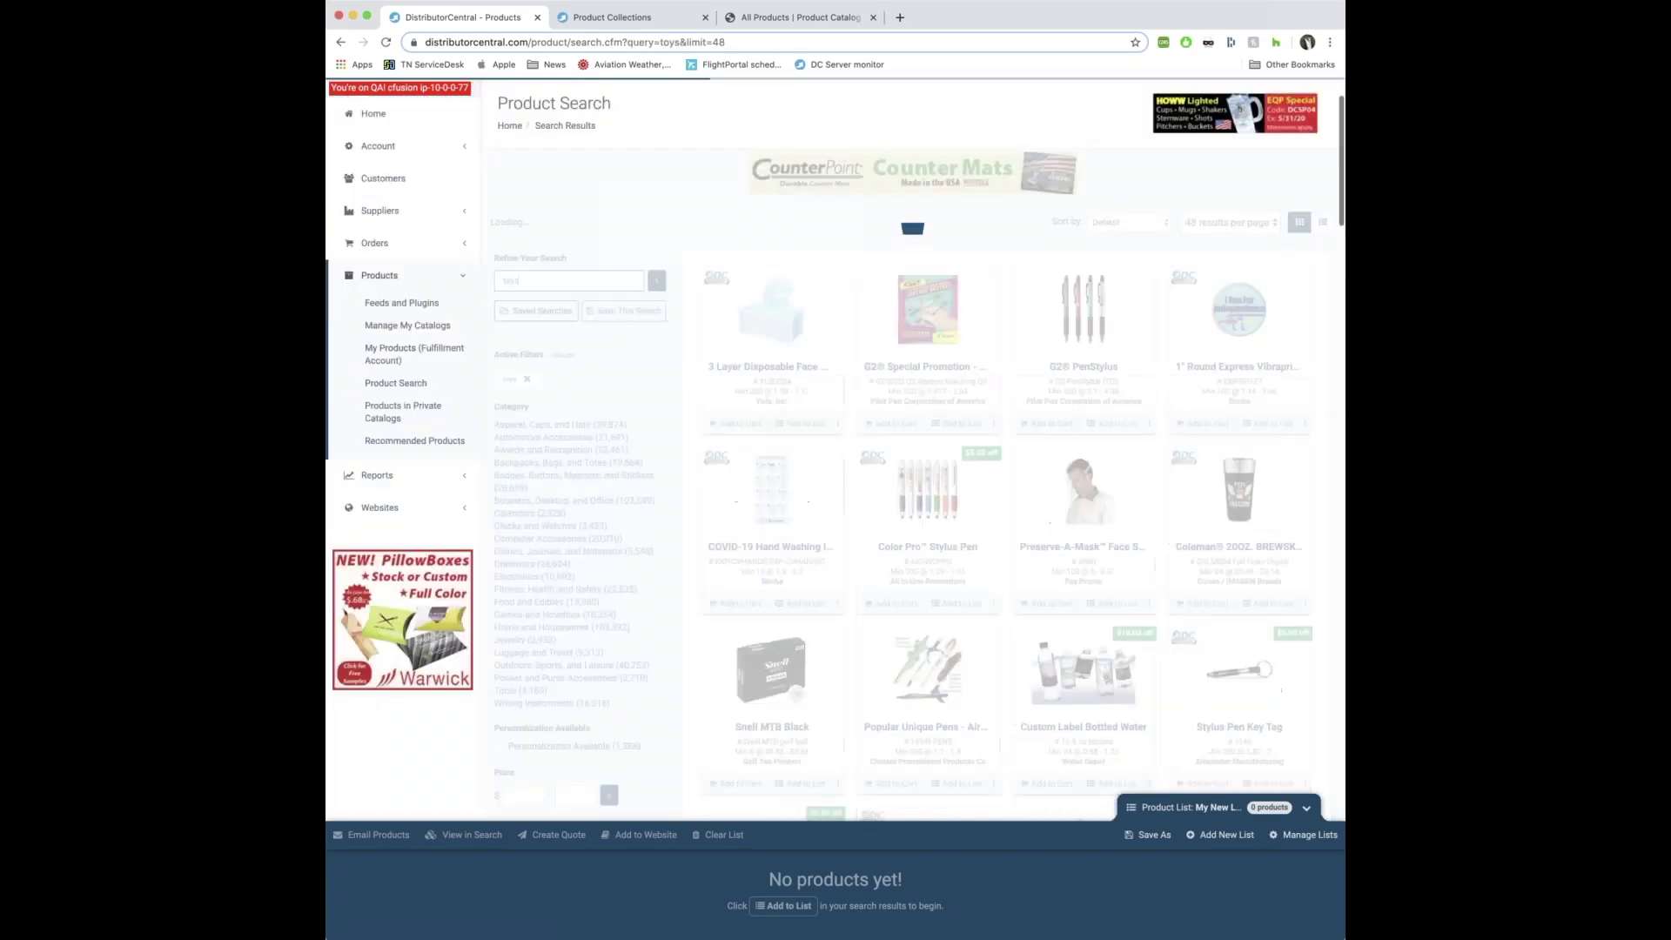
Examine the refinement filters offered for the toys results, from category and price through brand, item colors, material and new supplier
scroll(827, 357, "down", 2)
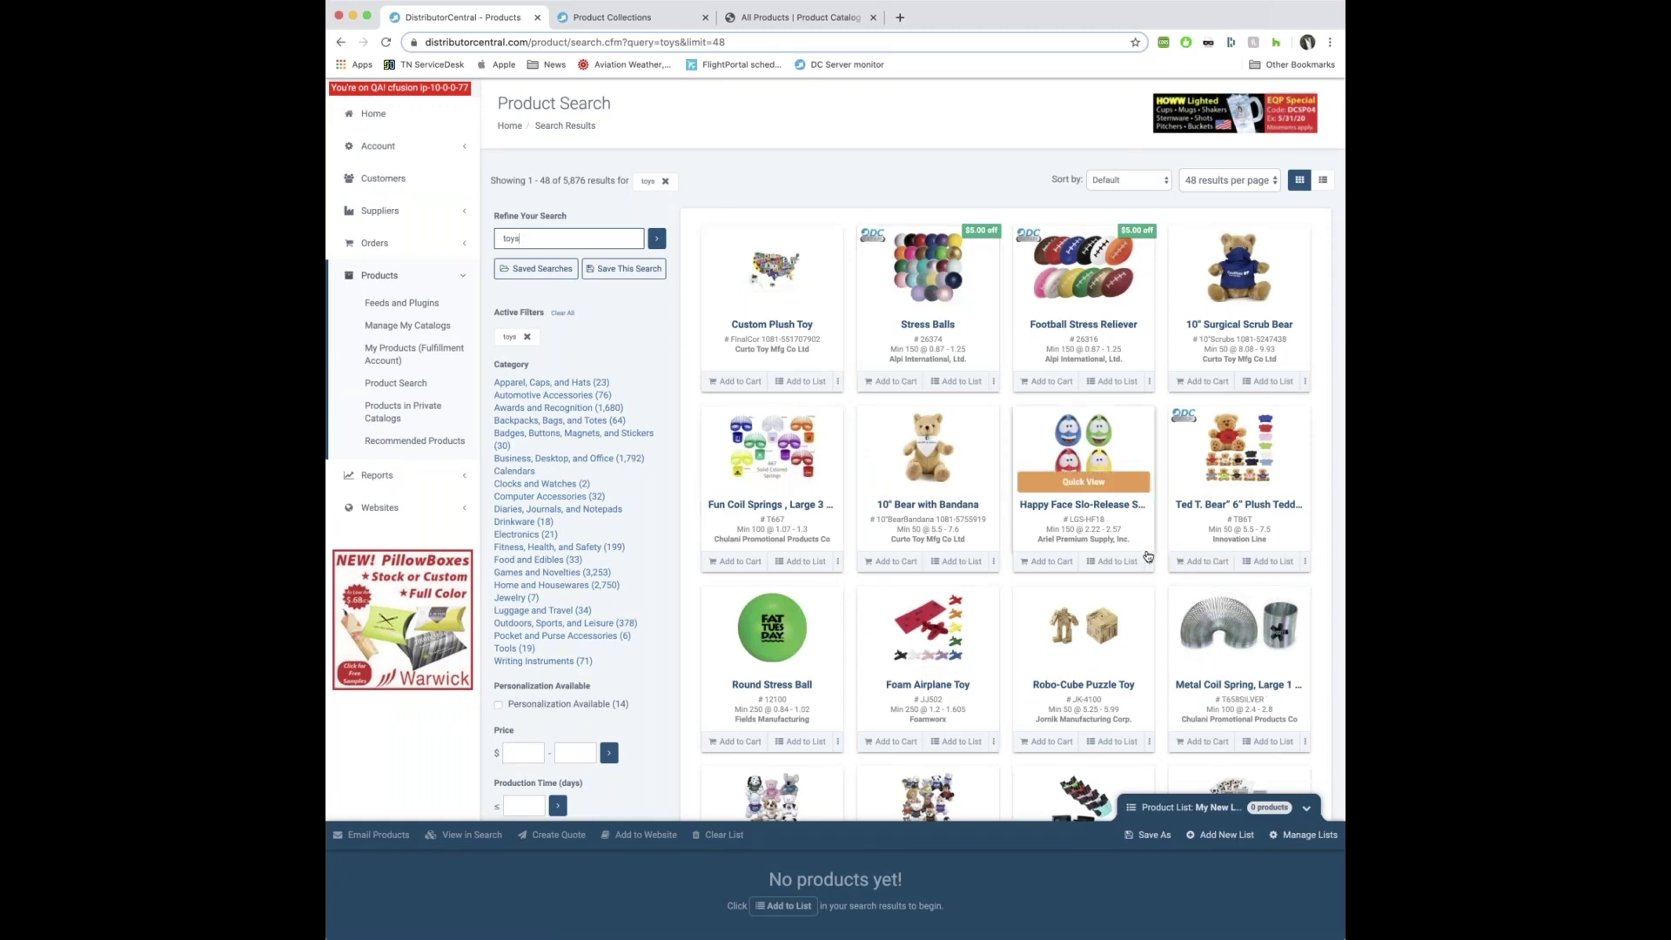
scroll(1088, 513, "down", 2)
scroll(625, 506, "down", 4)
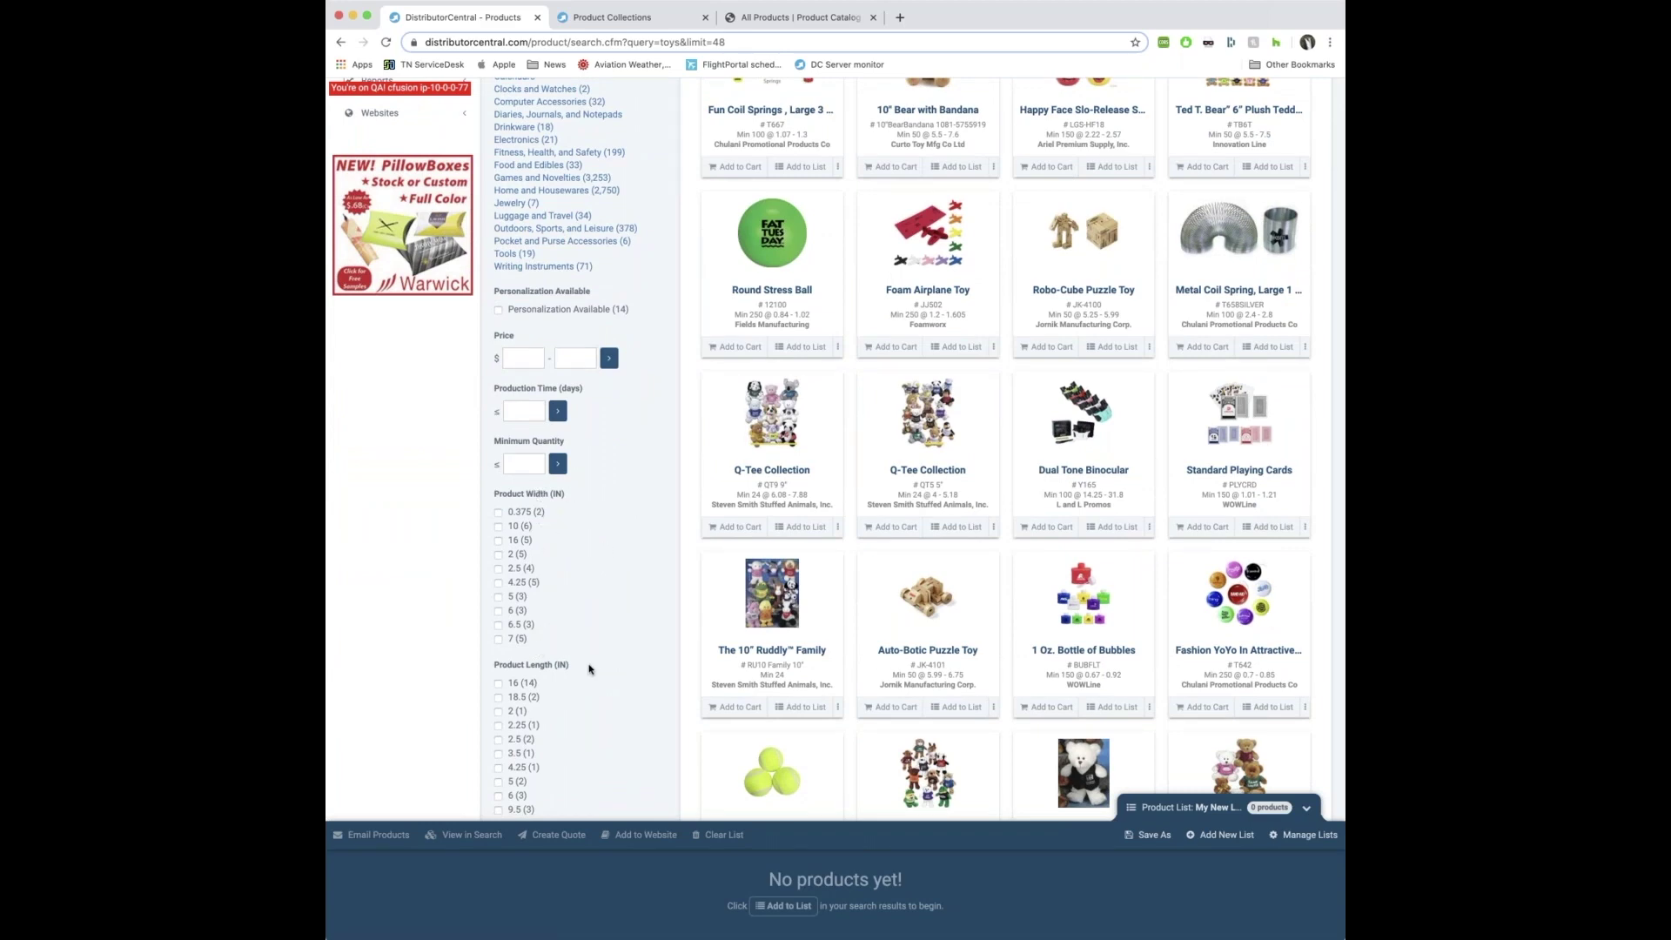
scroll(592, 668, "down", 1)
scroll(593, 668, "down", 3)
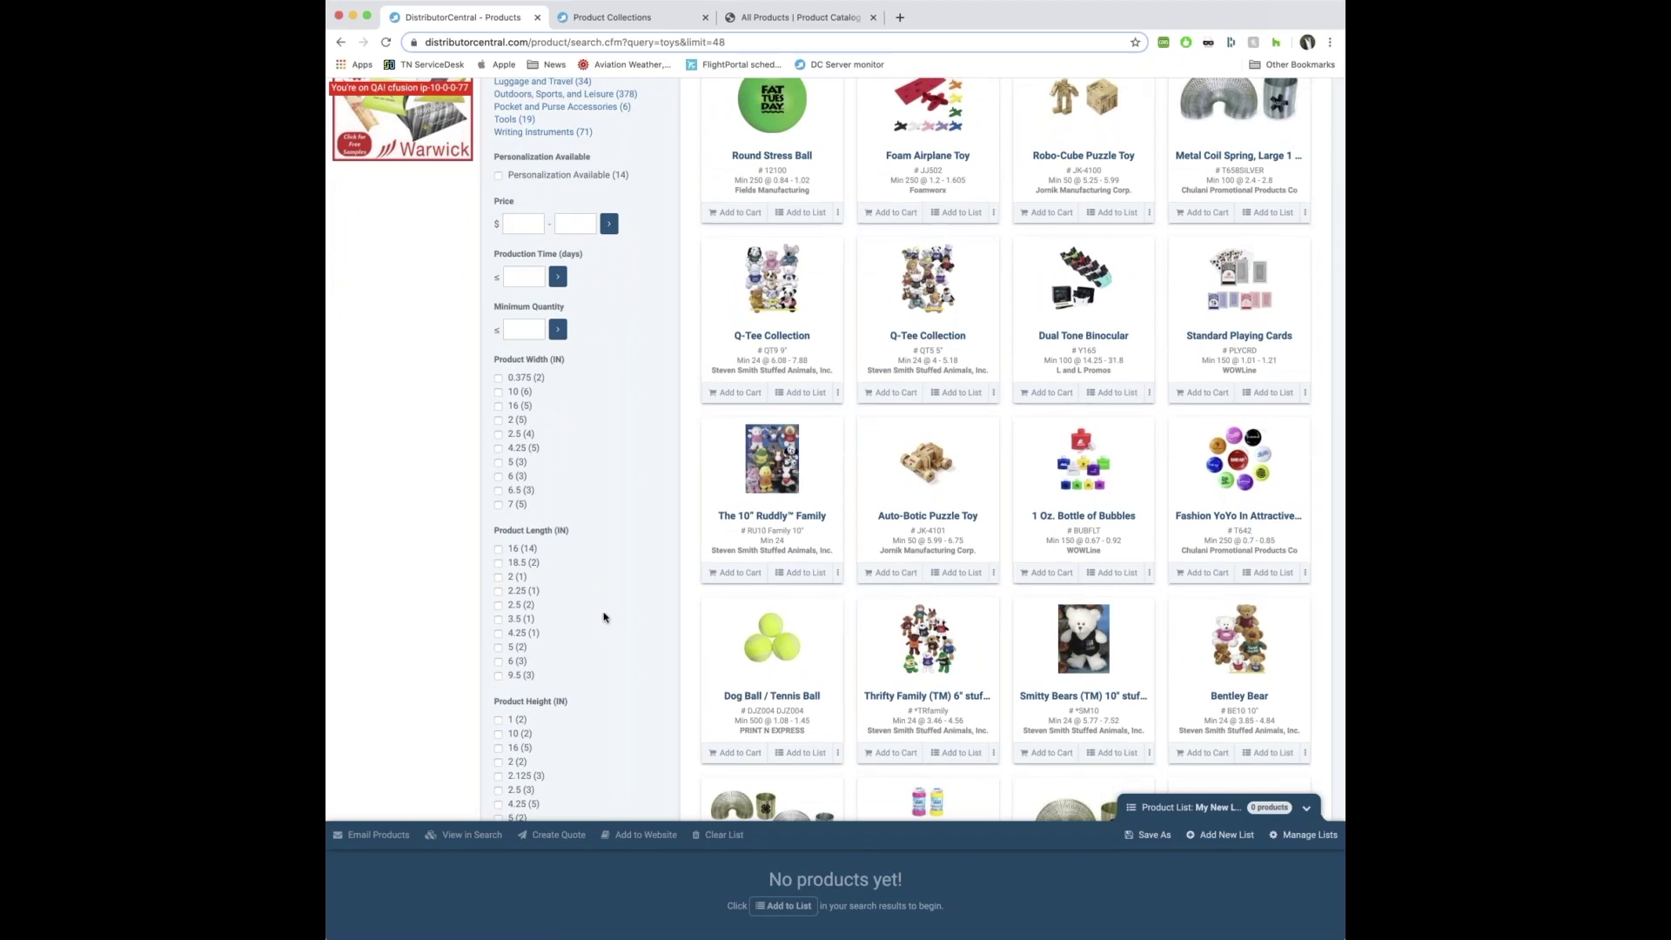
scroll(601, 601, "down", 5)
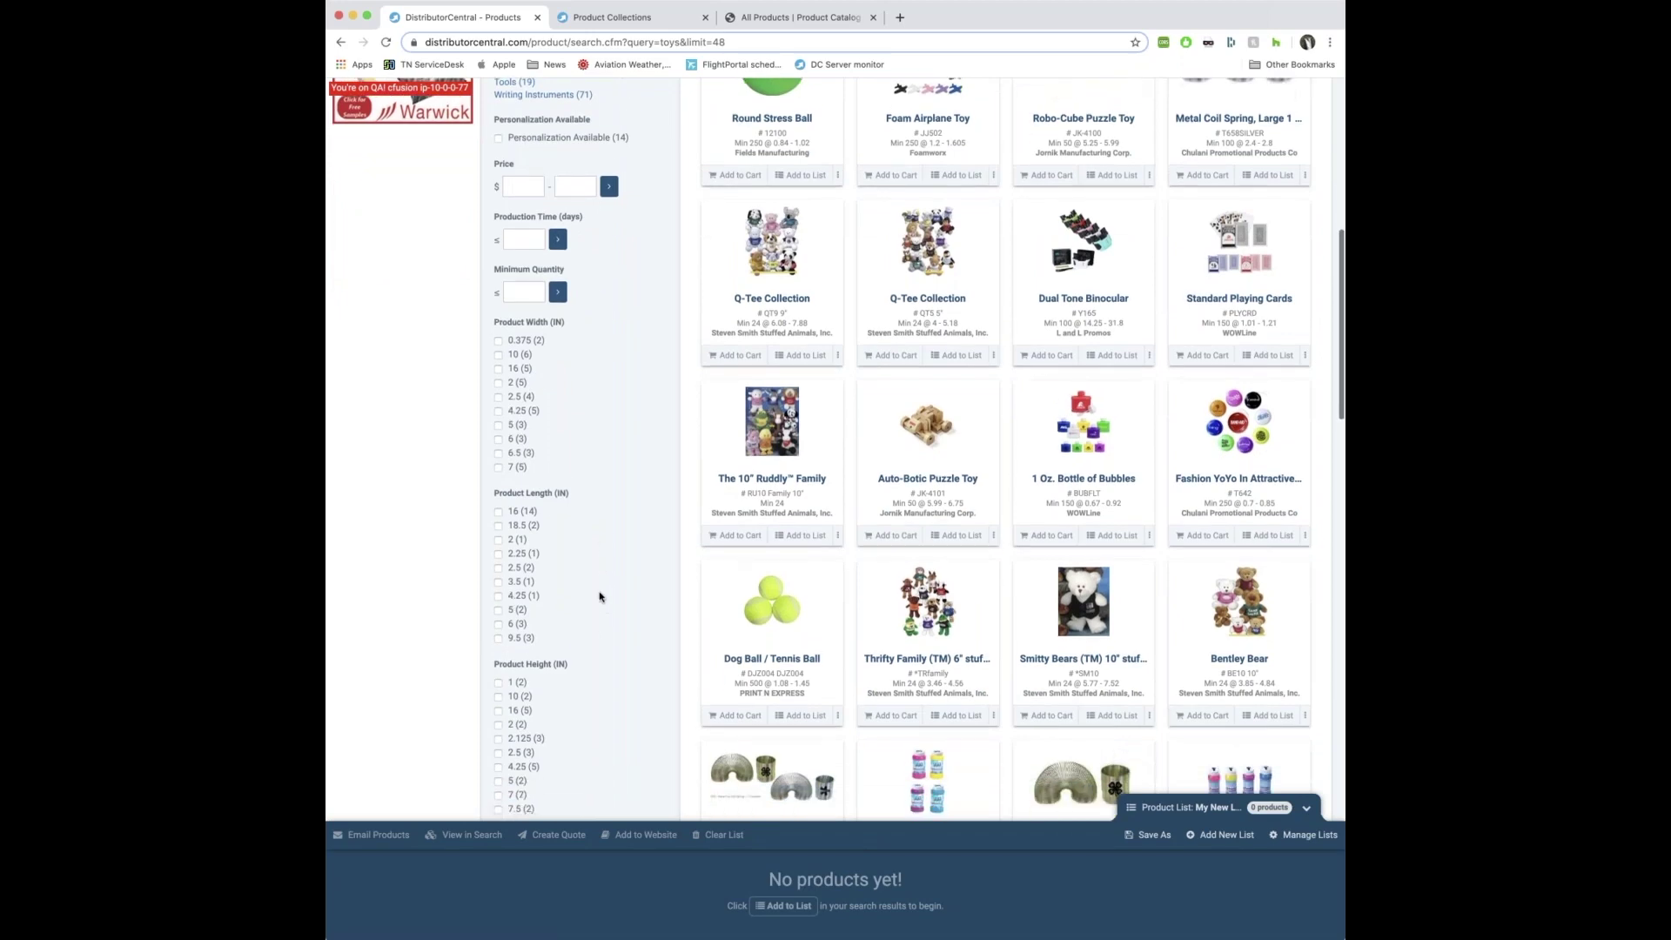
scroll(598, 583, "down", 8)
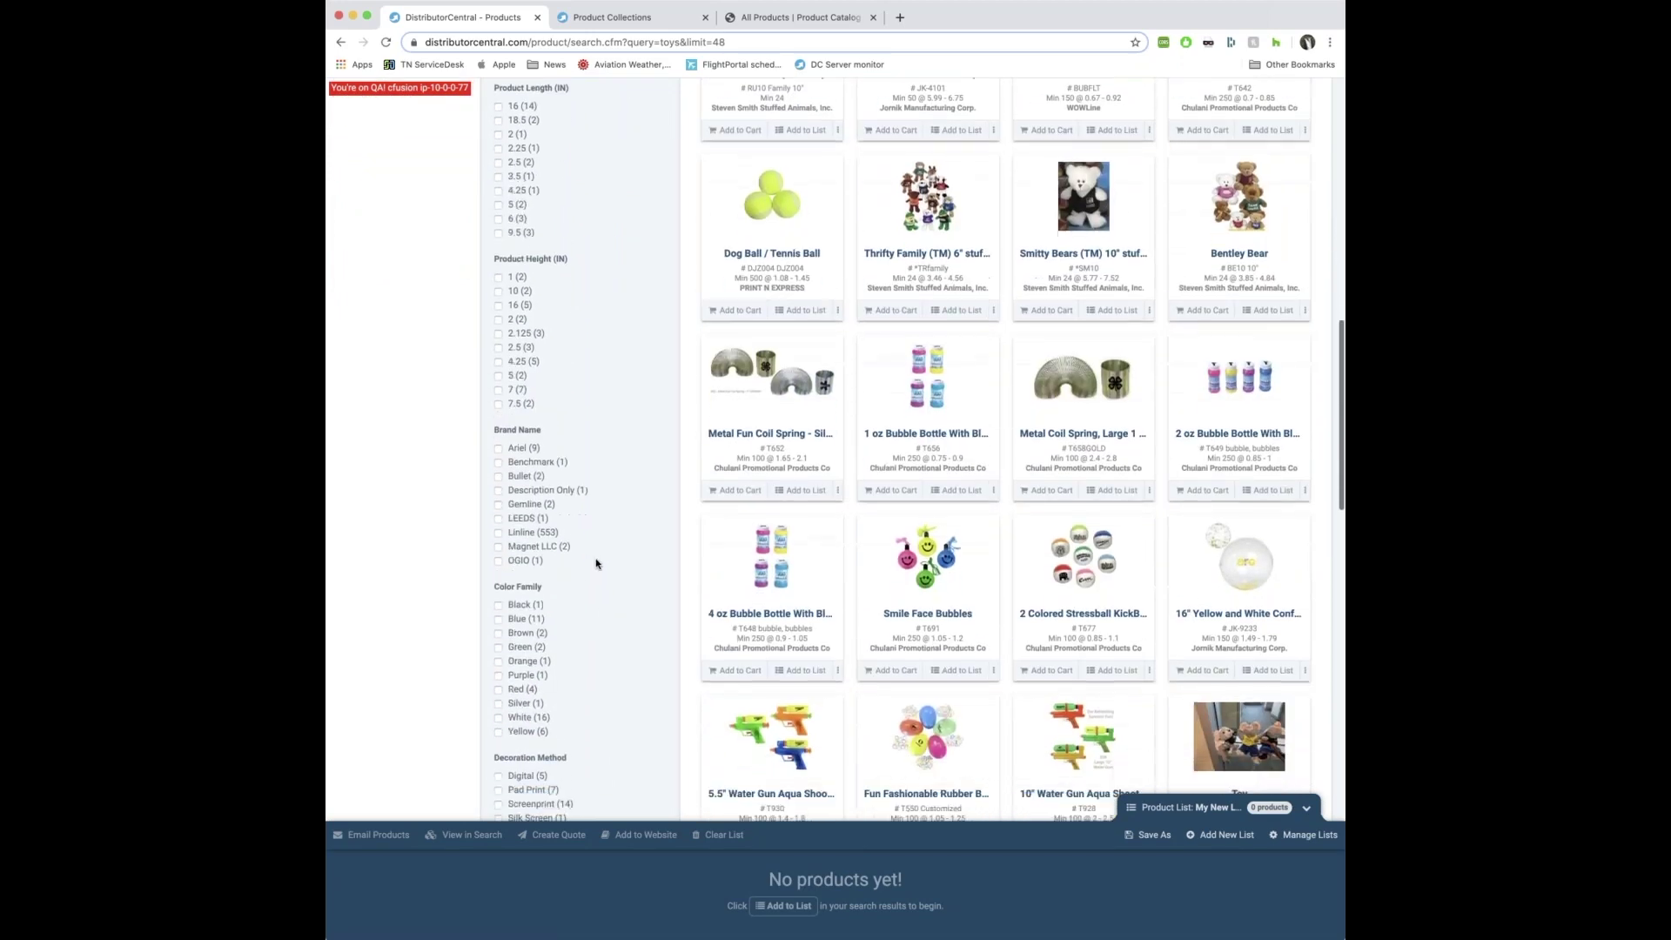
scroll(505, 591, "down", 3)
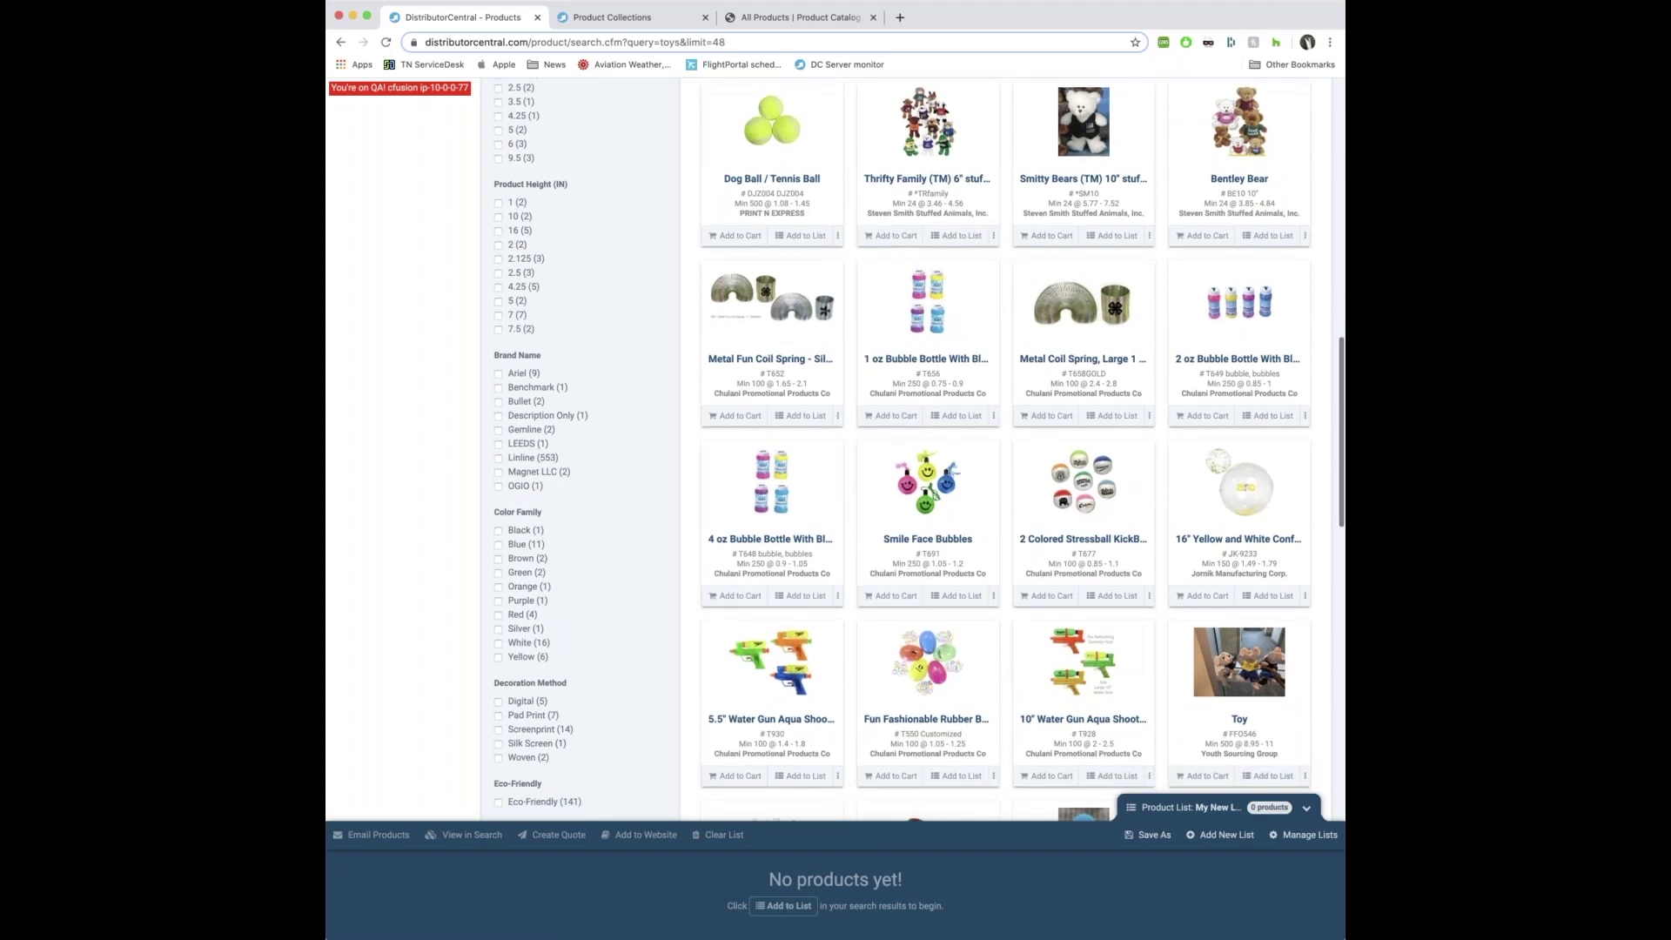
scroll(509, 611, "down", 4)
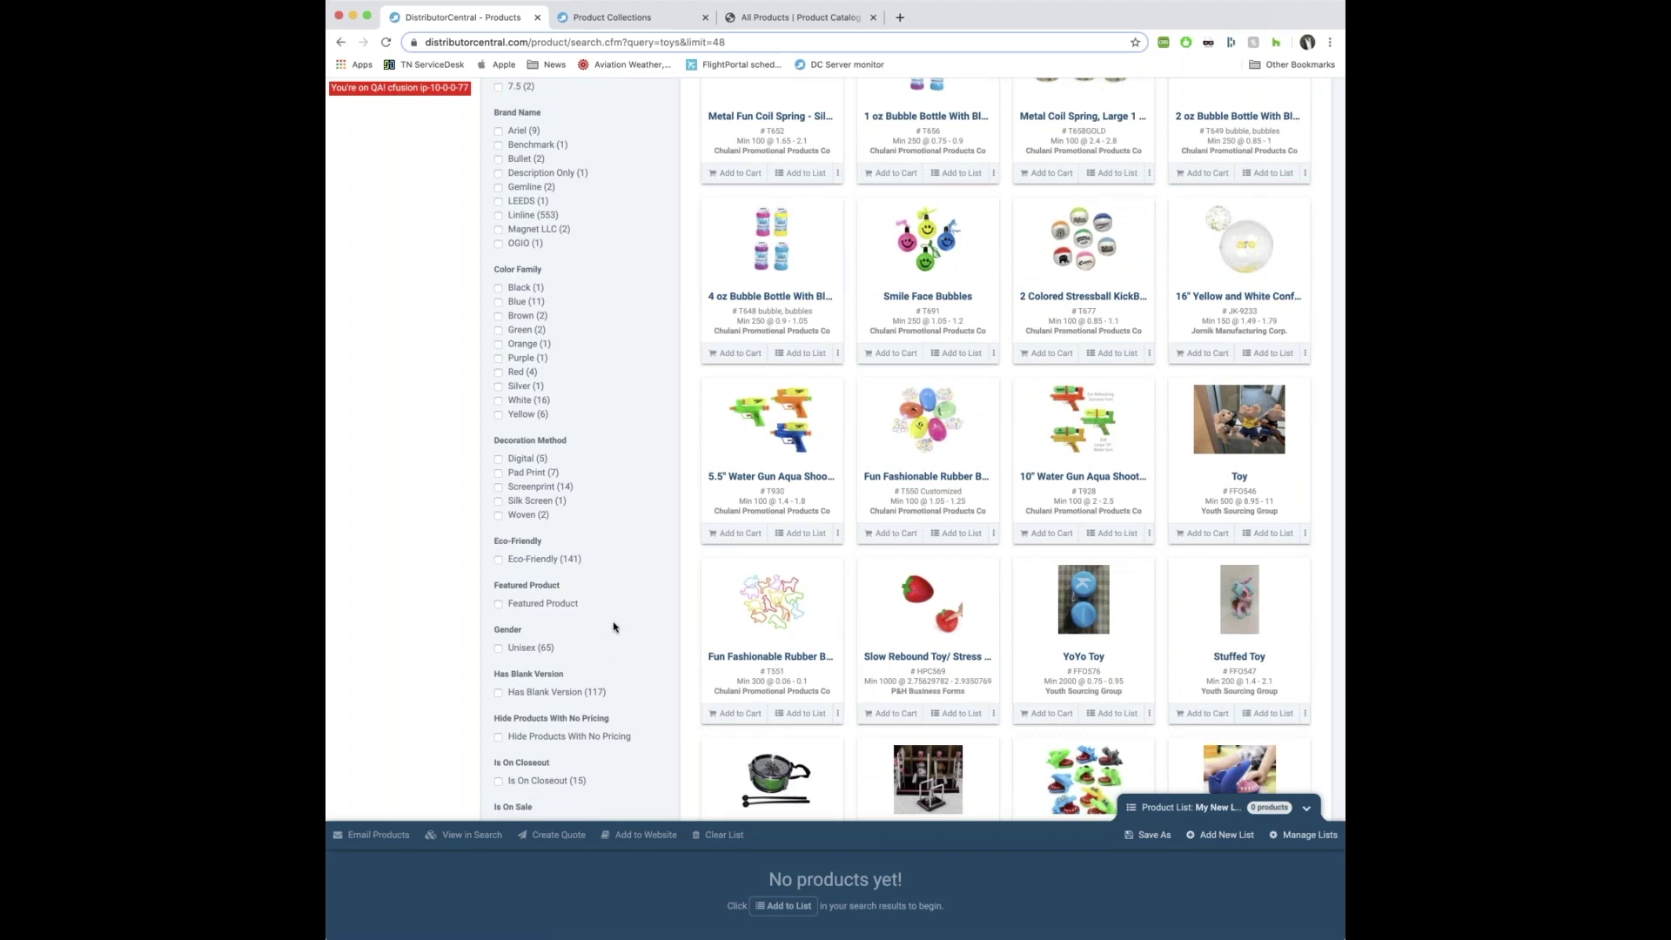
scroll(600, 627, "down", 4)
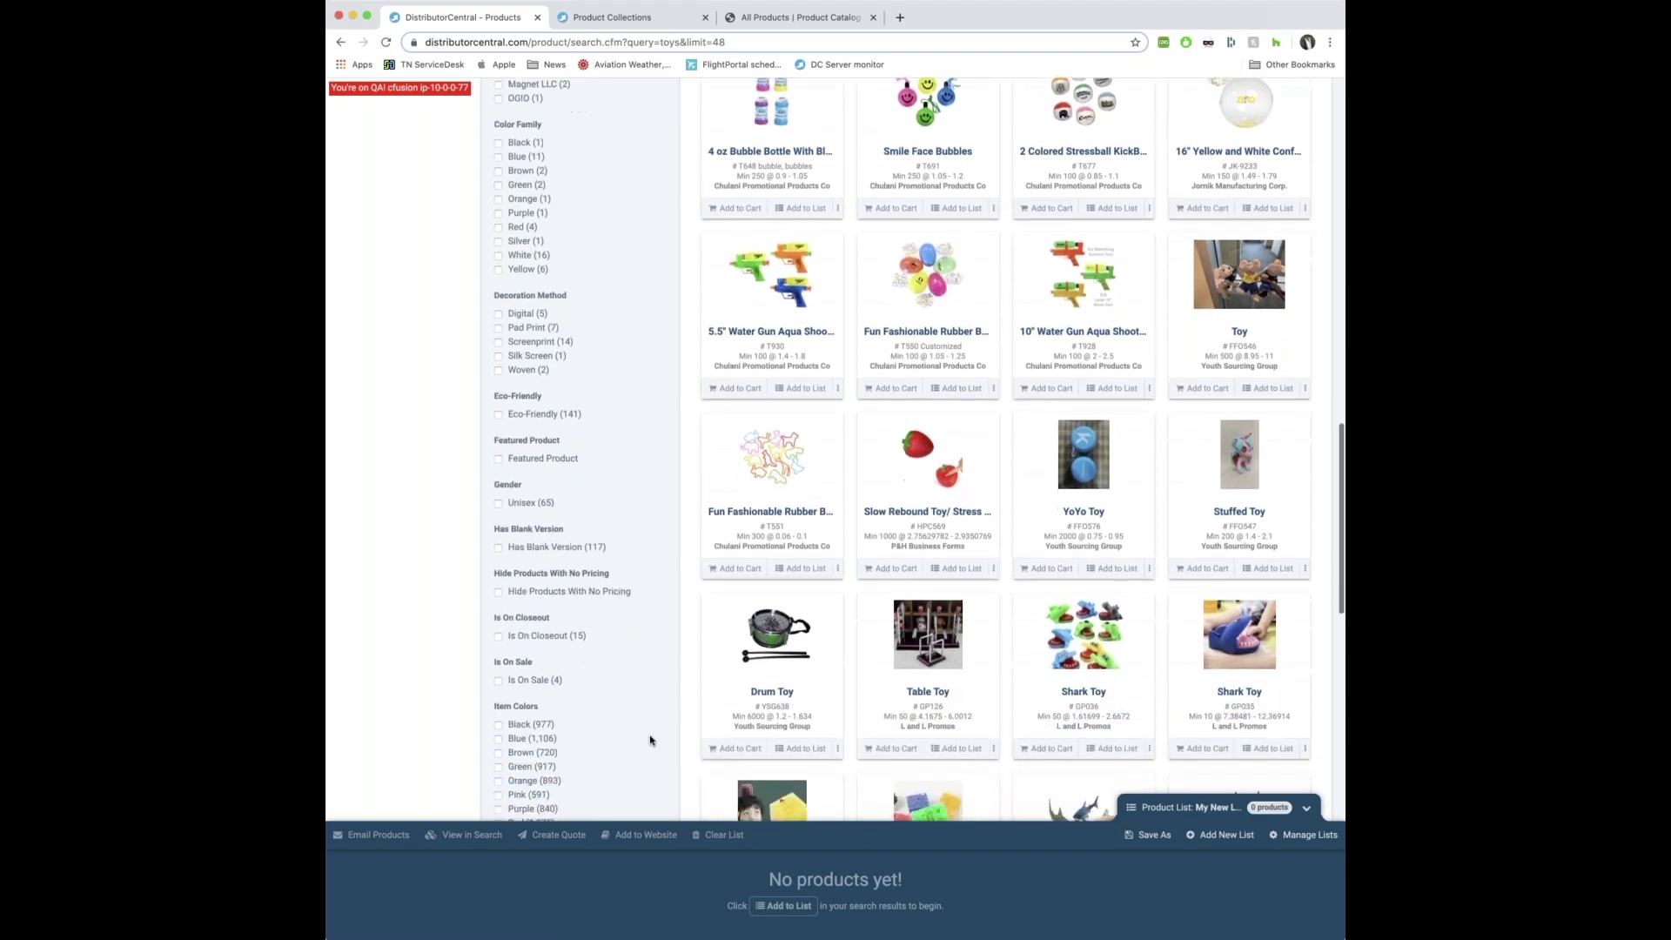
scroll(572, 729, "down", 2)
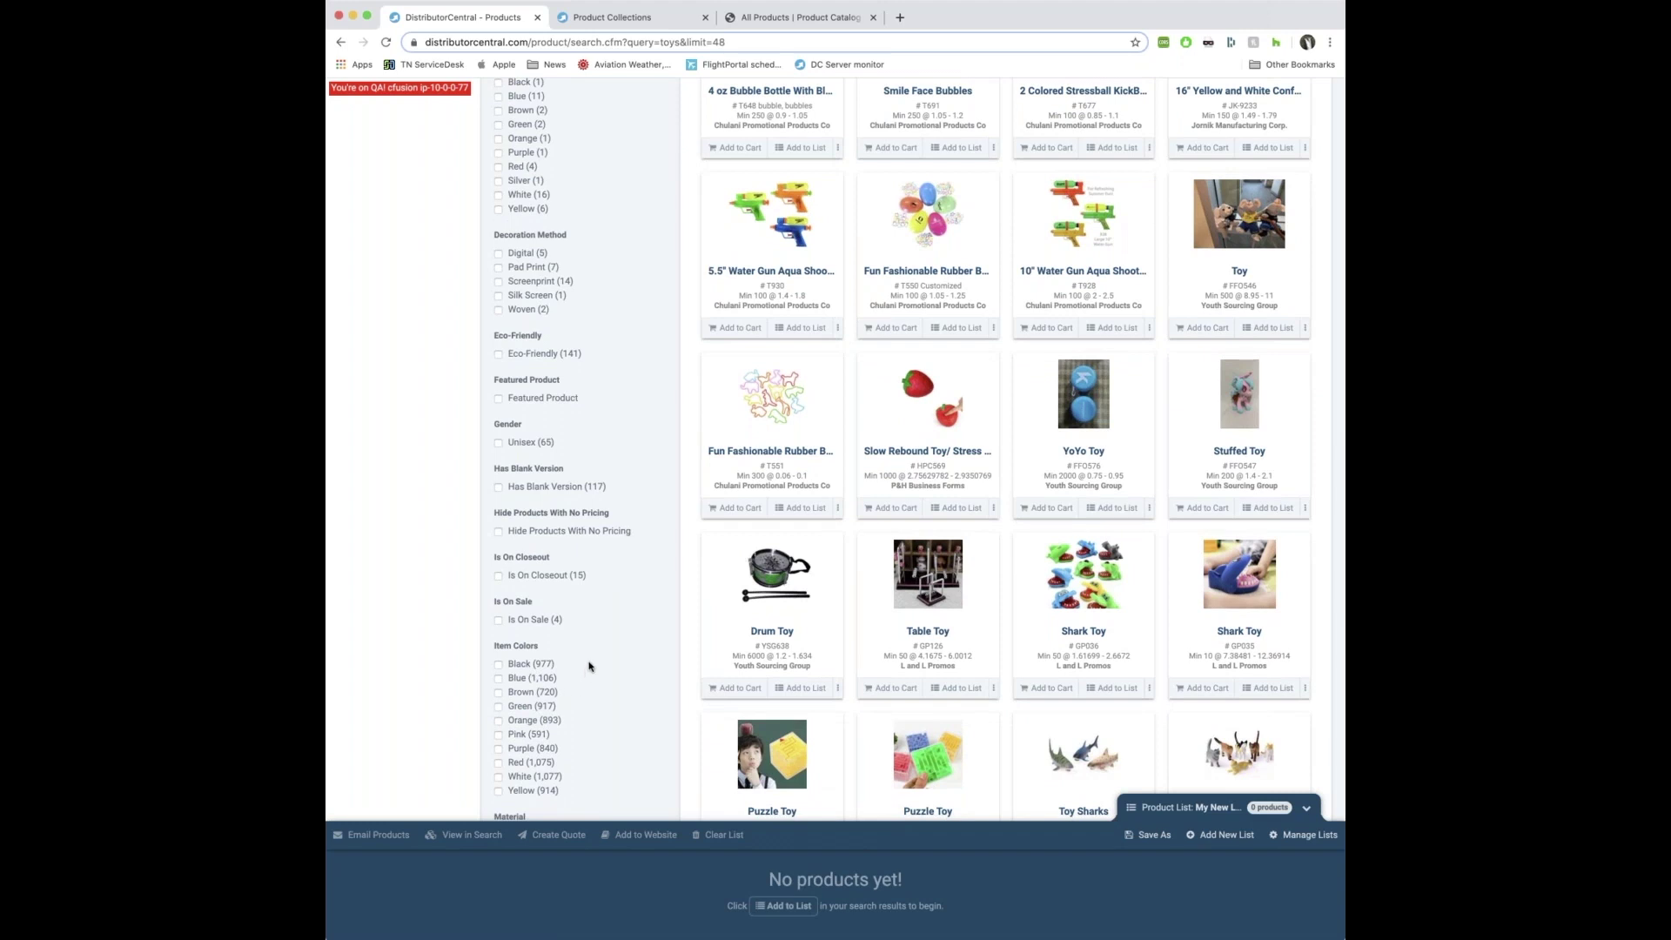
scroll(589, 664, "down", 3)
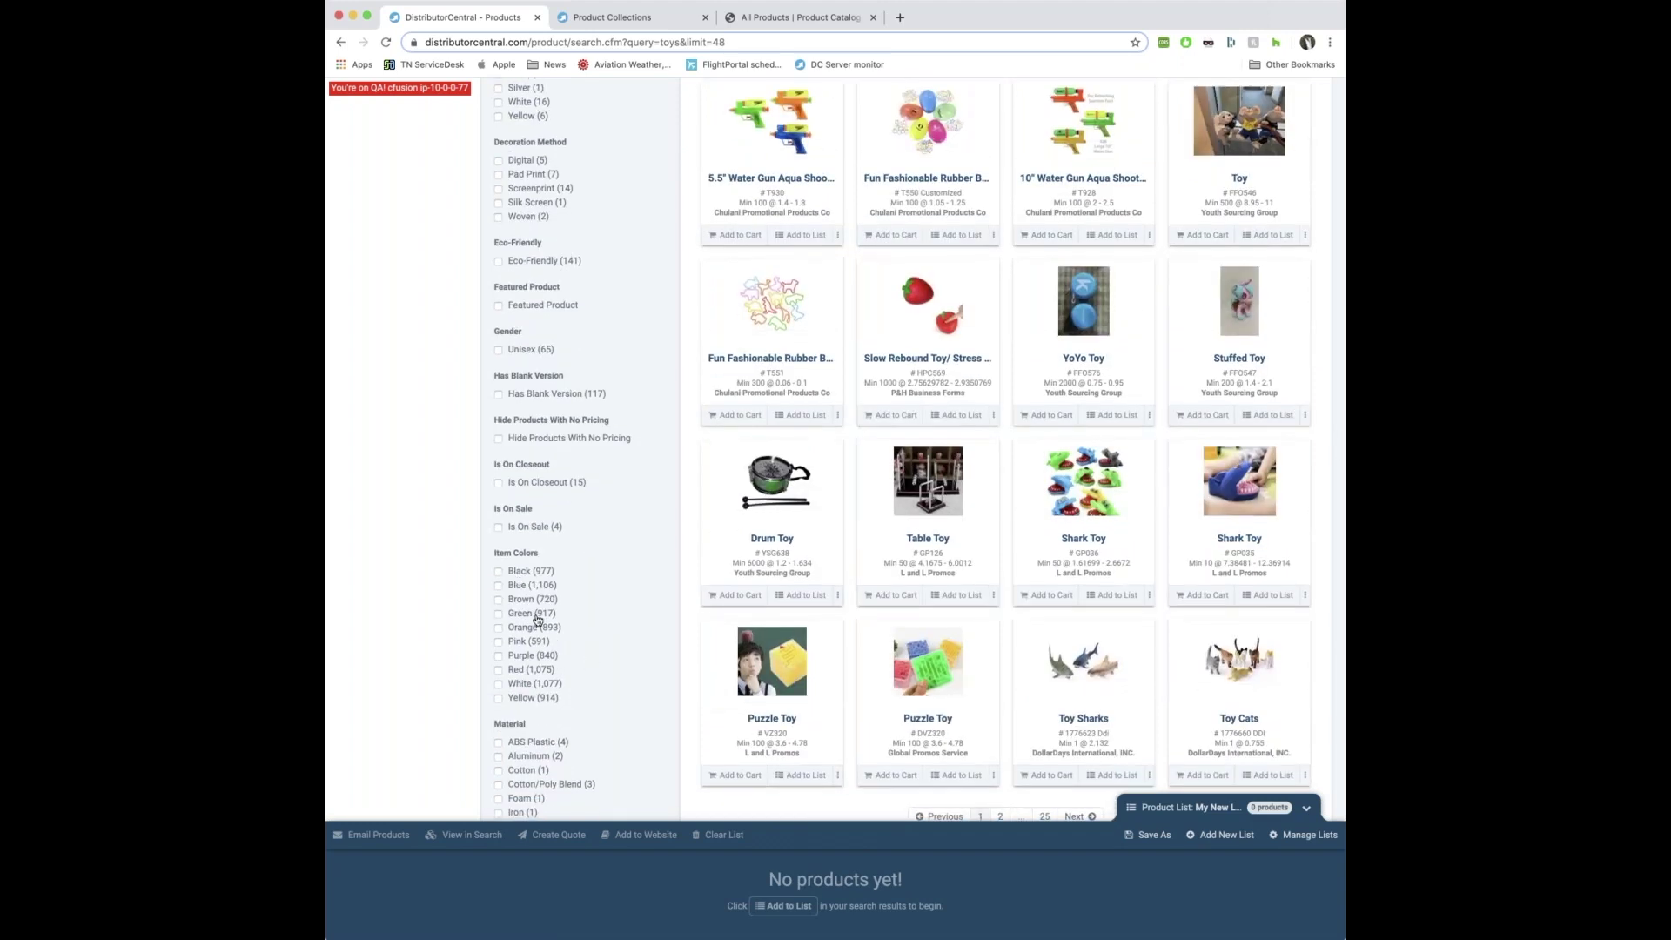
scroll(535, 620, "down", 2)
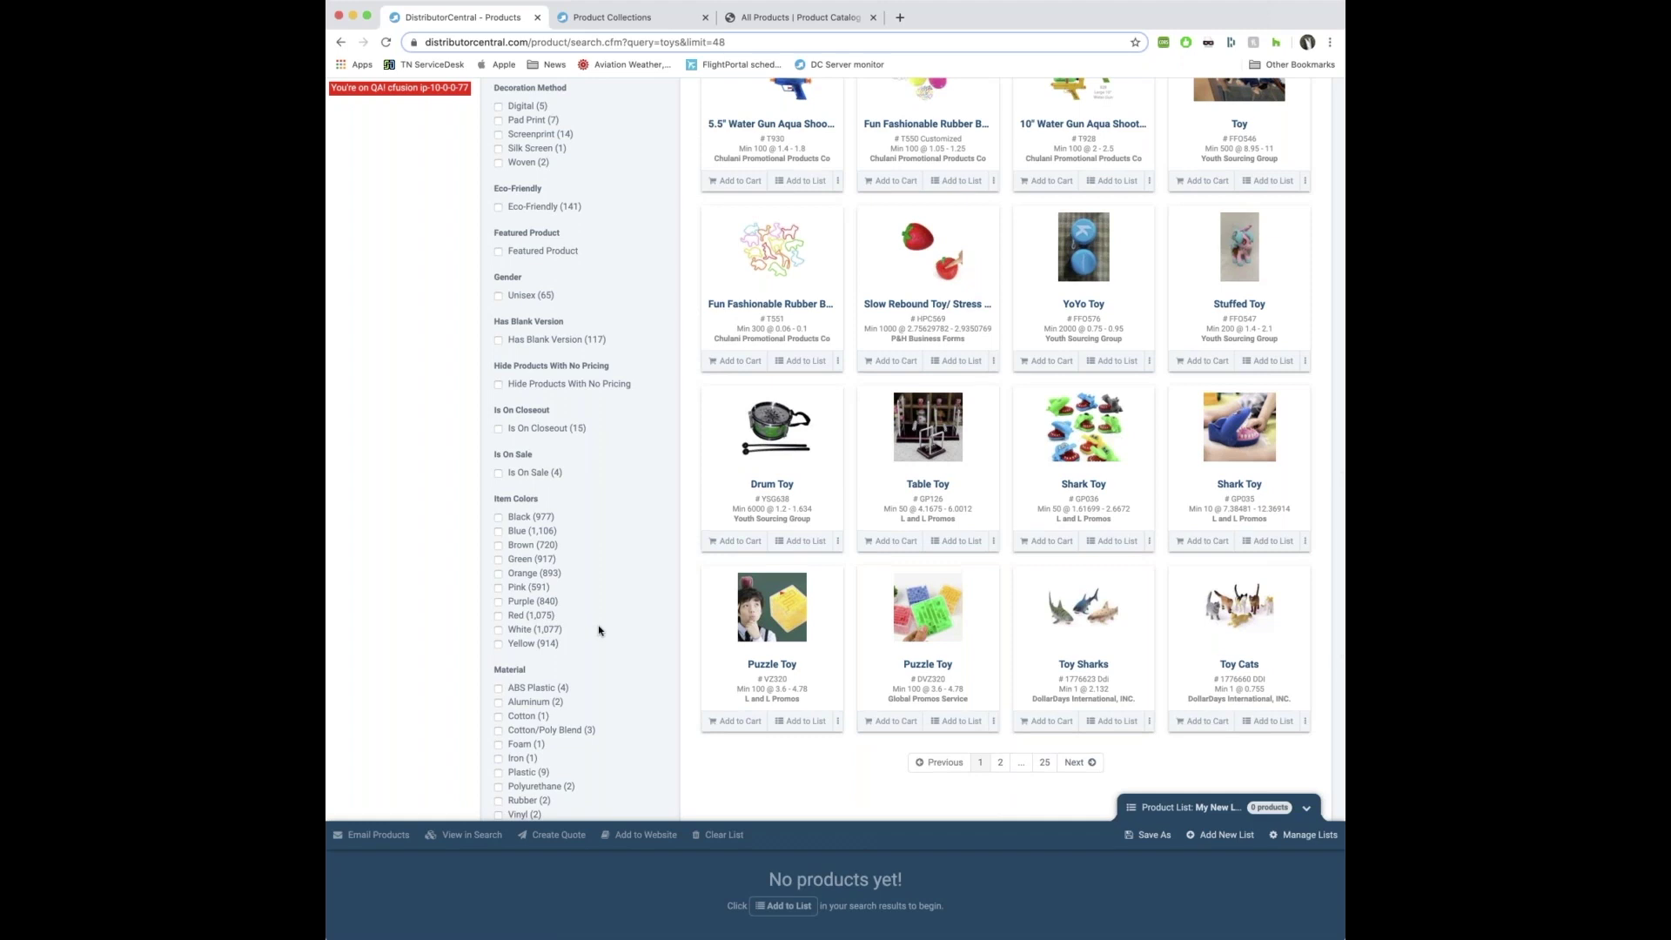
scroll(597, 631, "down", 3)
scroll(590, 650, "down", 5)
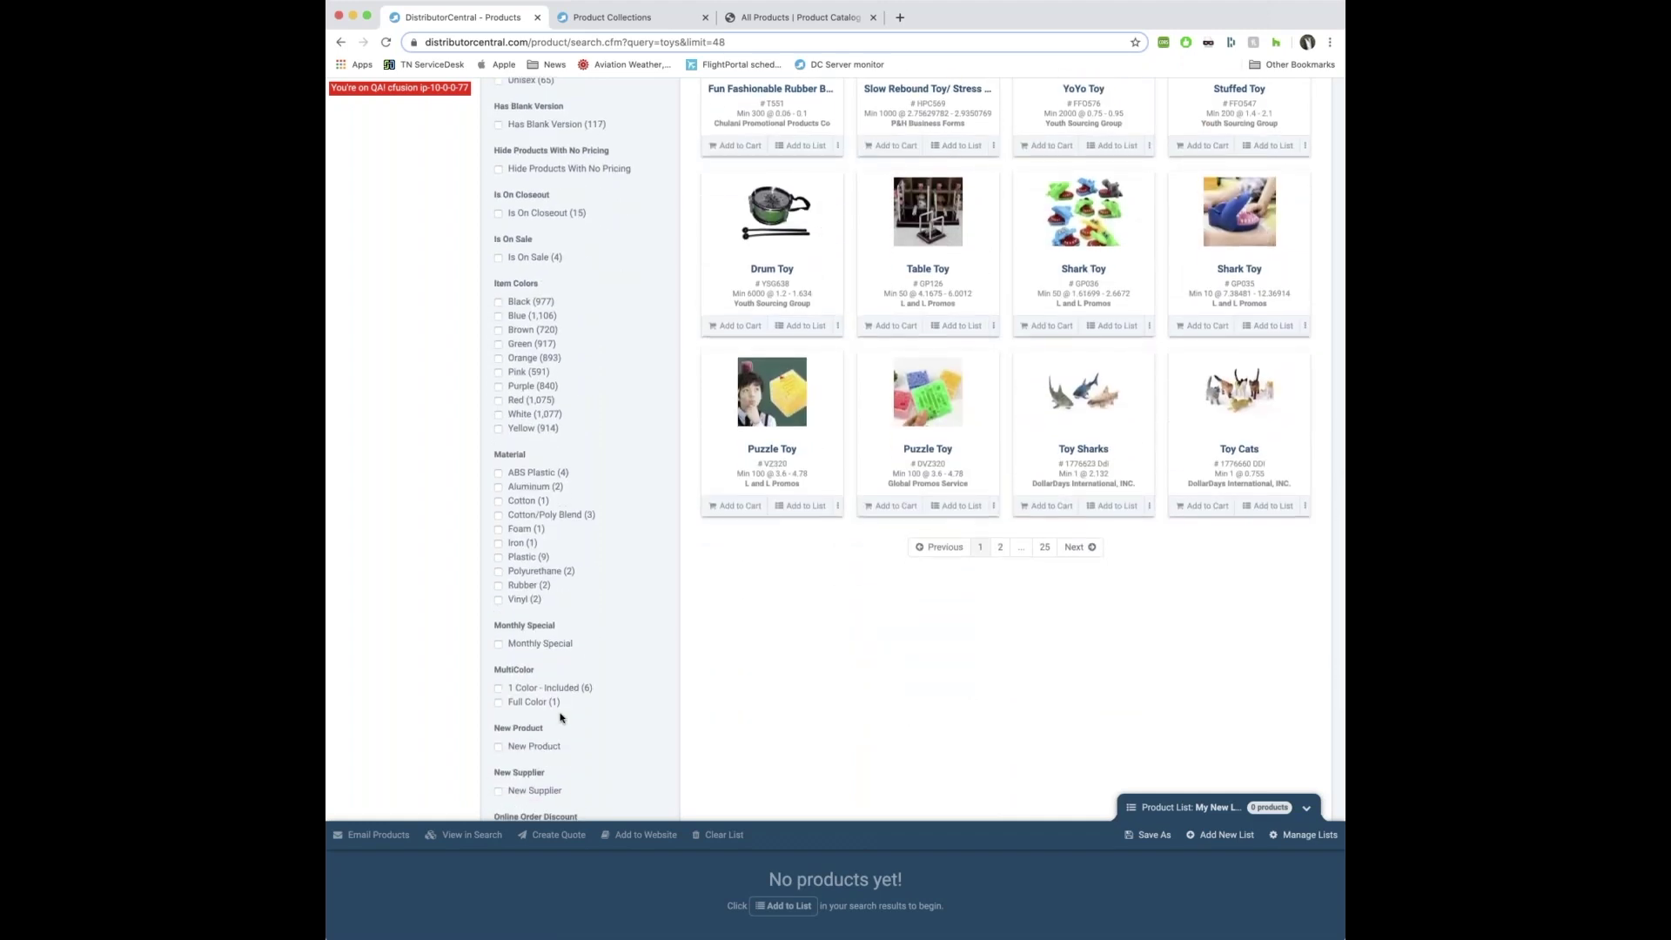
scroll(571, 695, "up", 20)
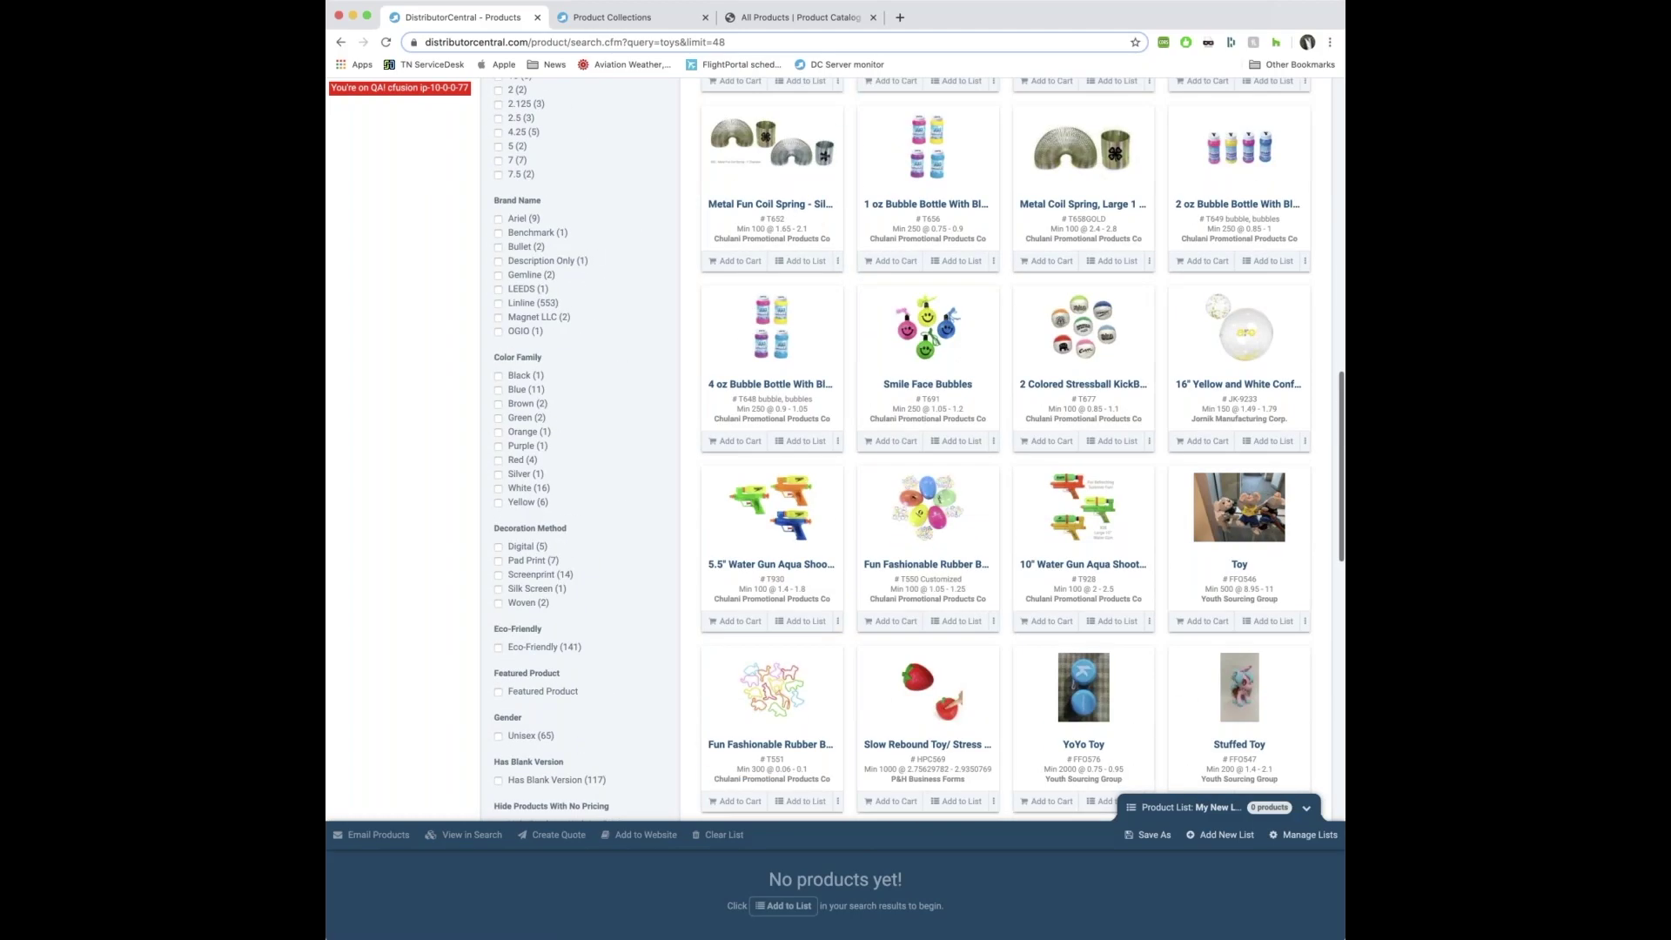
scroll(572, 705, "up", 18)
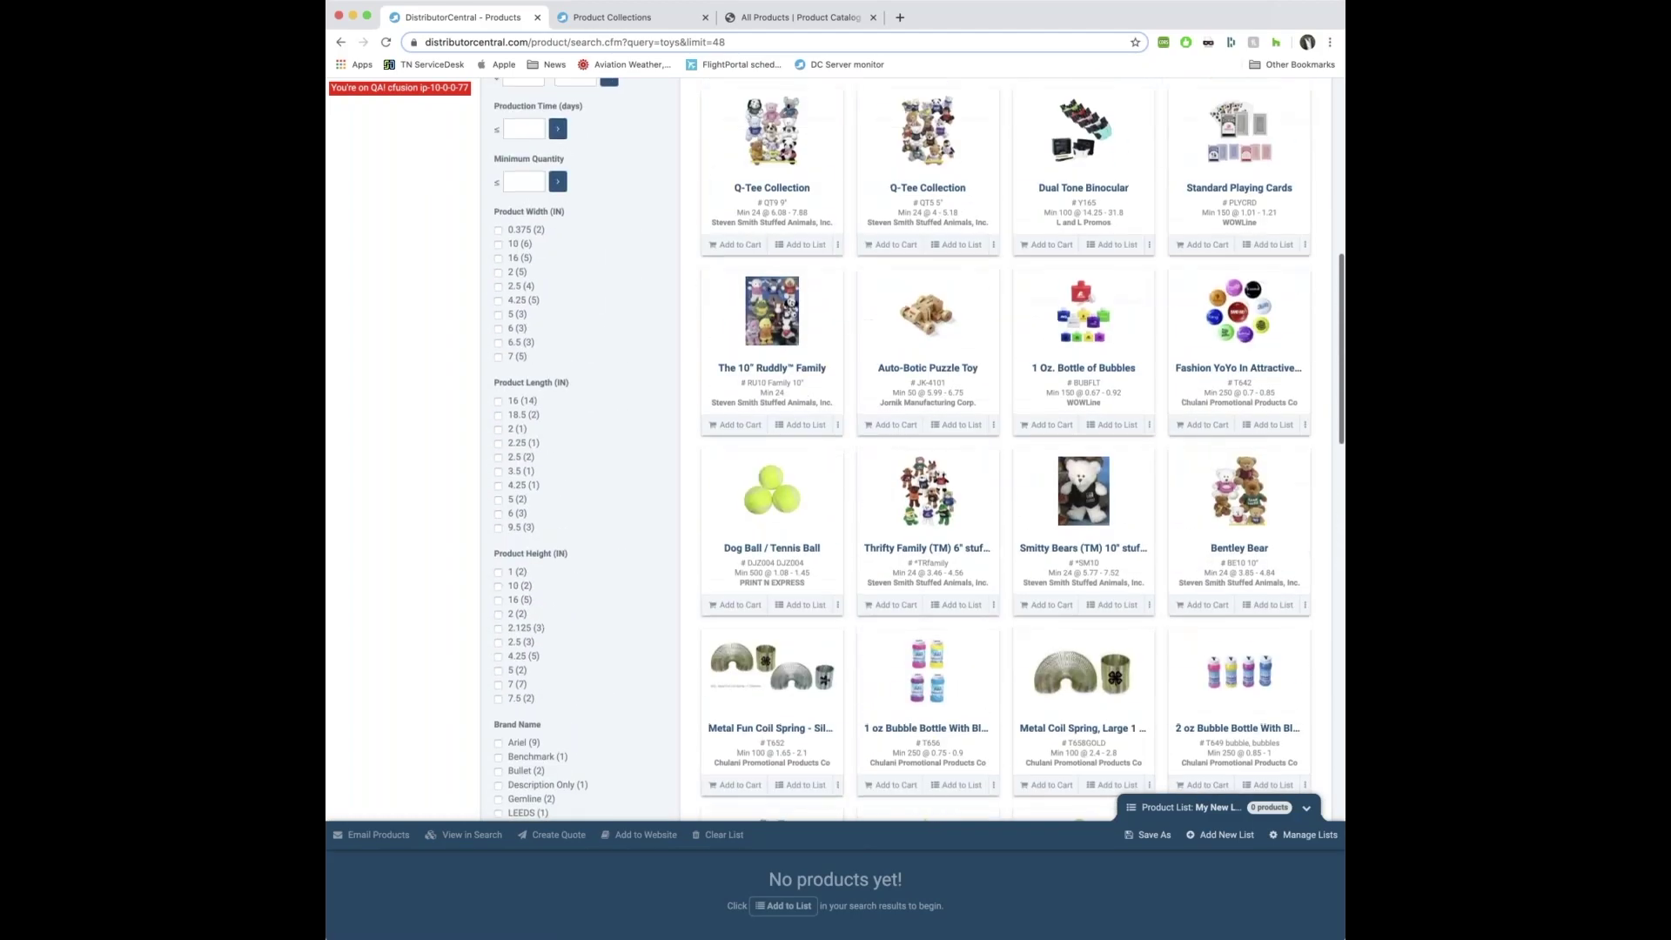
scroll(572, 705, "up", 15)
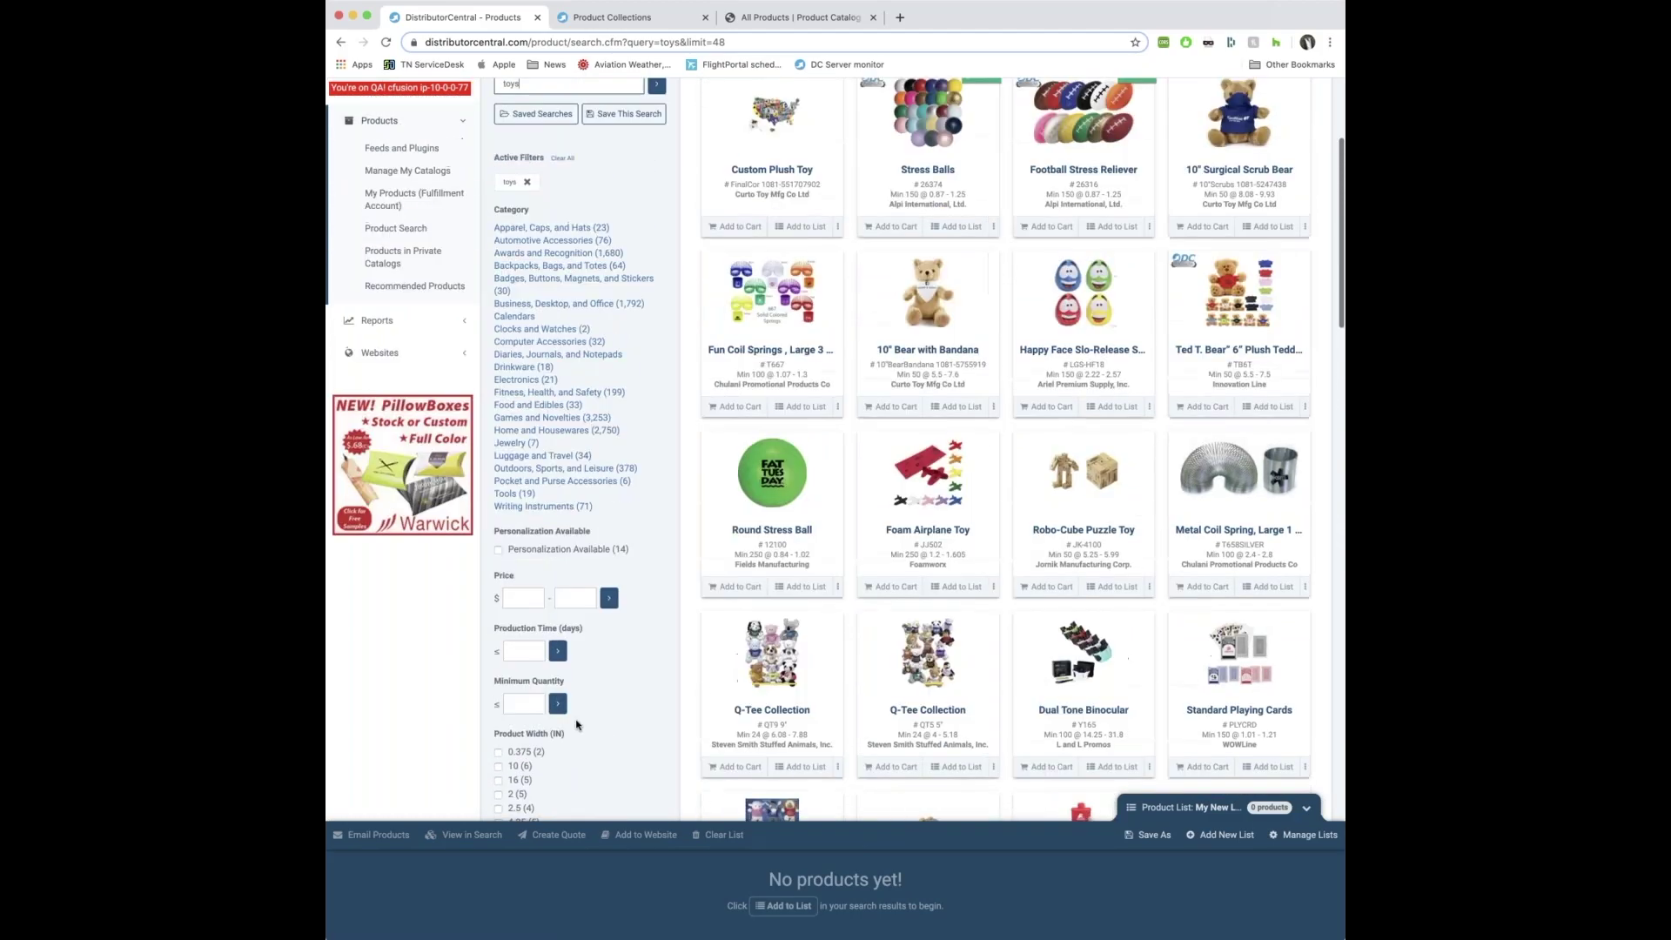
scroll(585, 724, "up", 3)
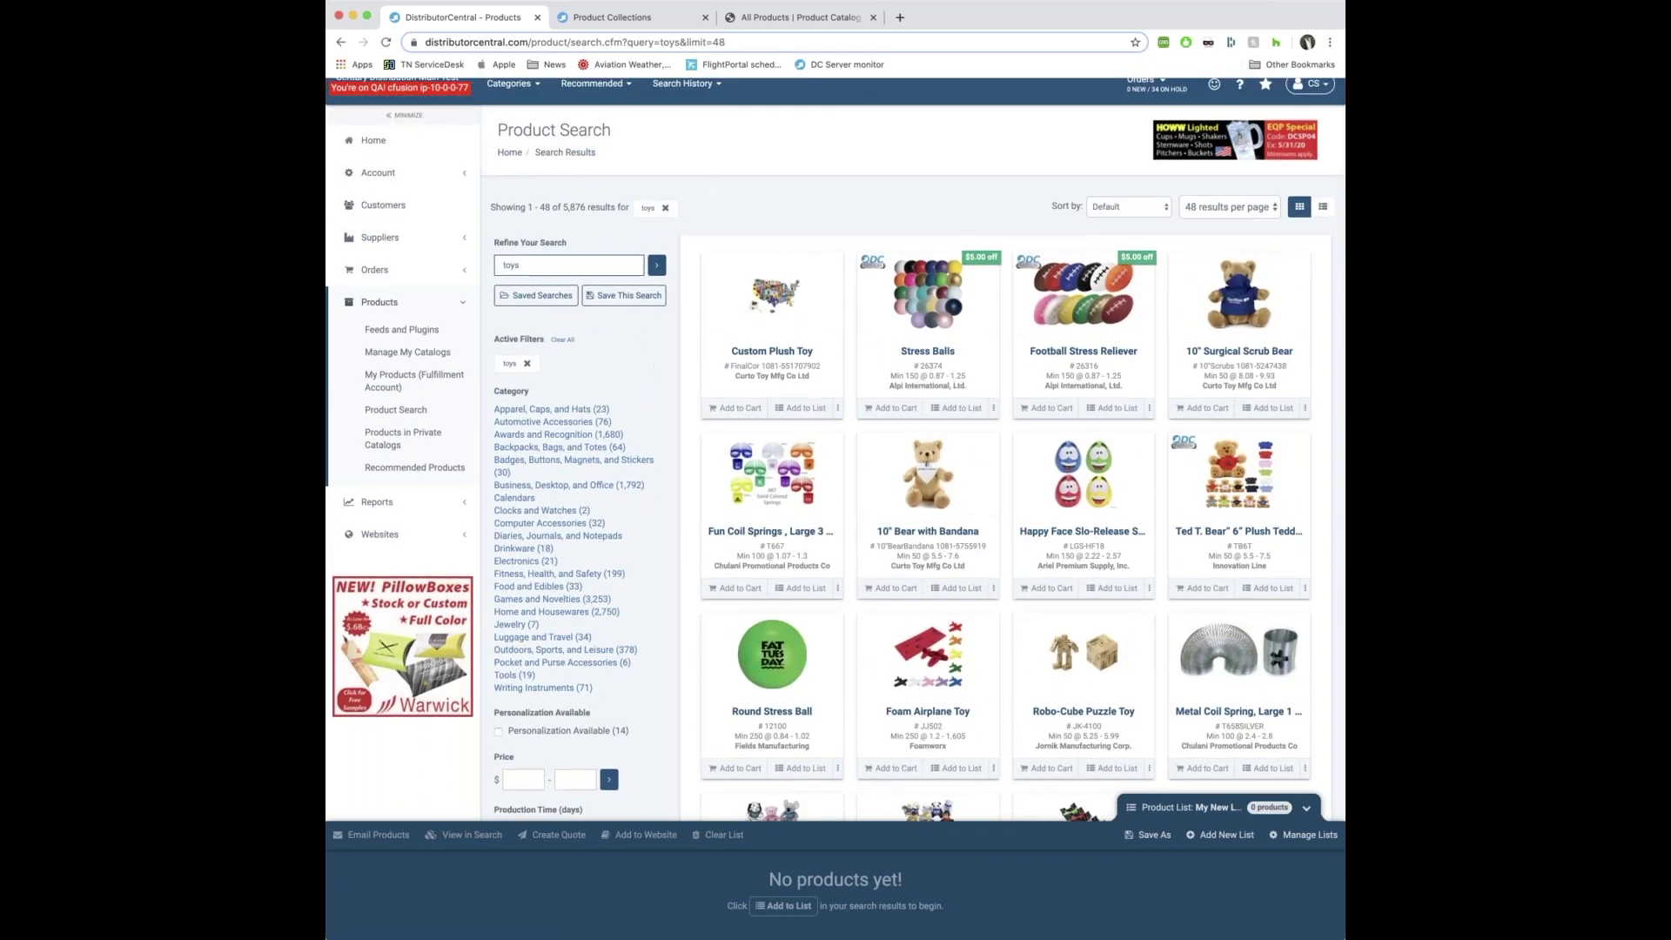
Switch to the website's Product Collections page and check the total products in the overview summary
left_click(633, 24)
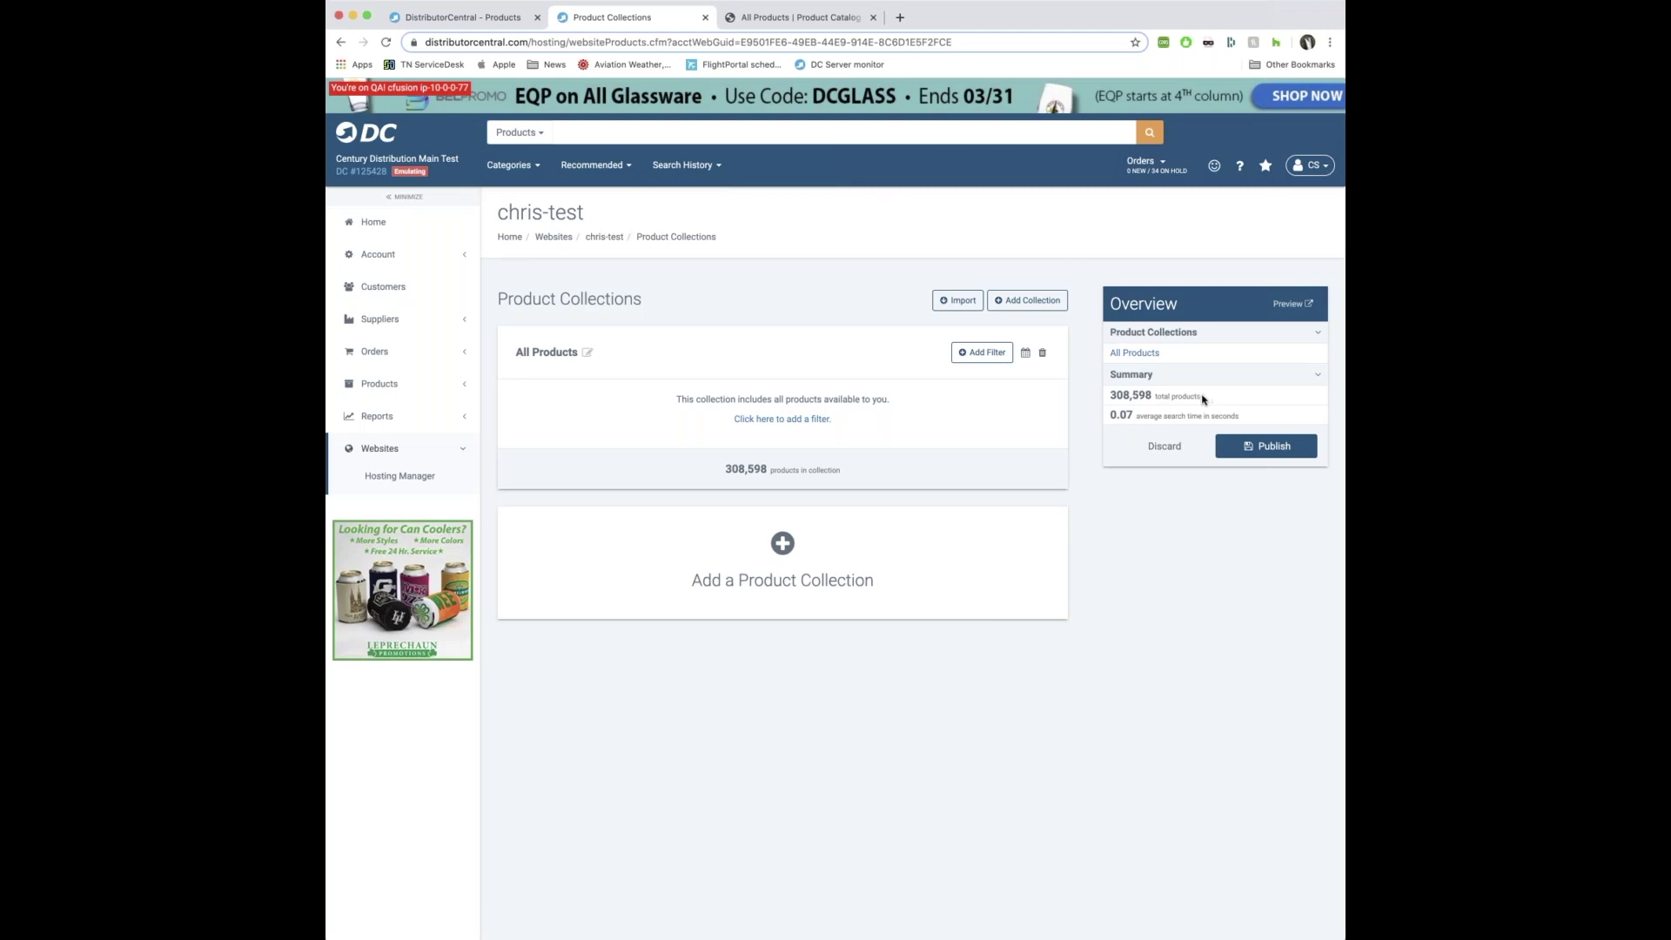
left_click_drag(1202, 397, 1105, 396)
left_click(1093, 345)
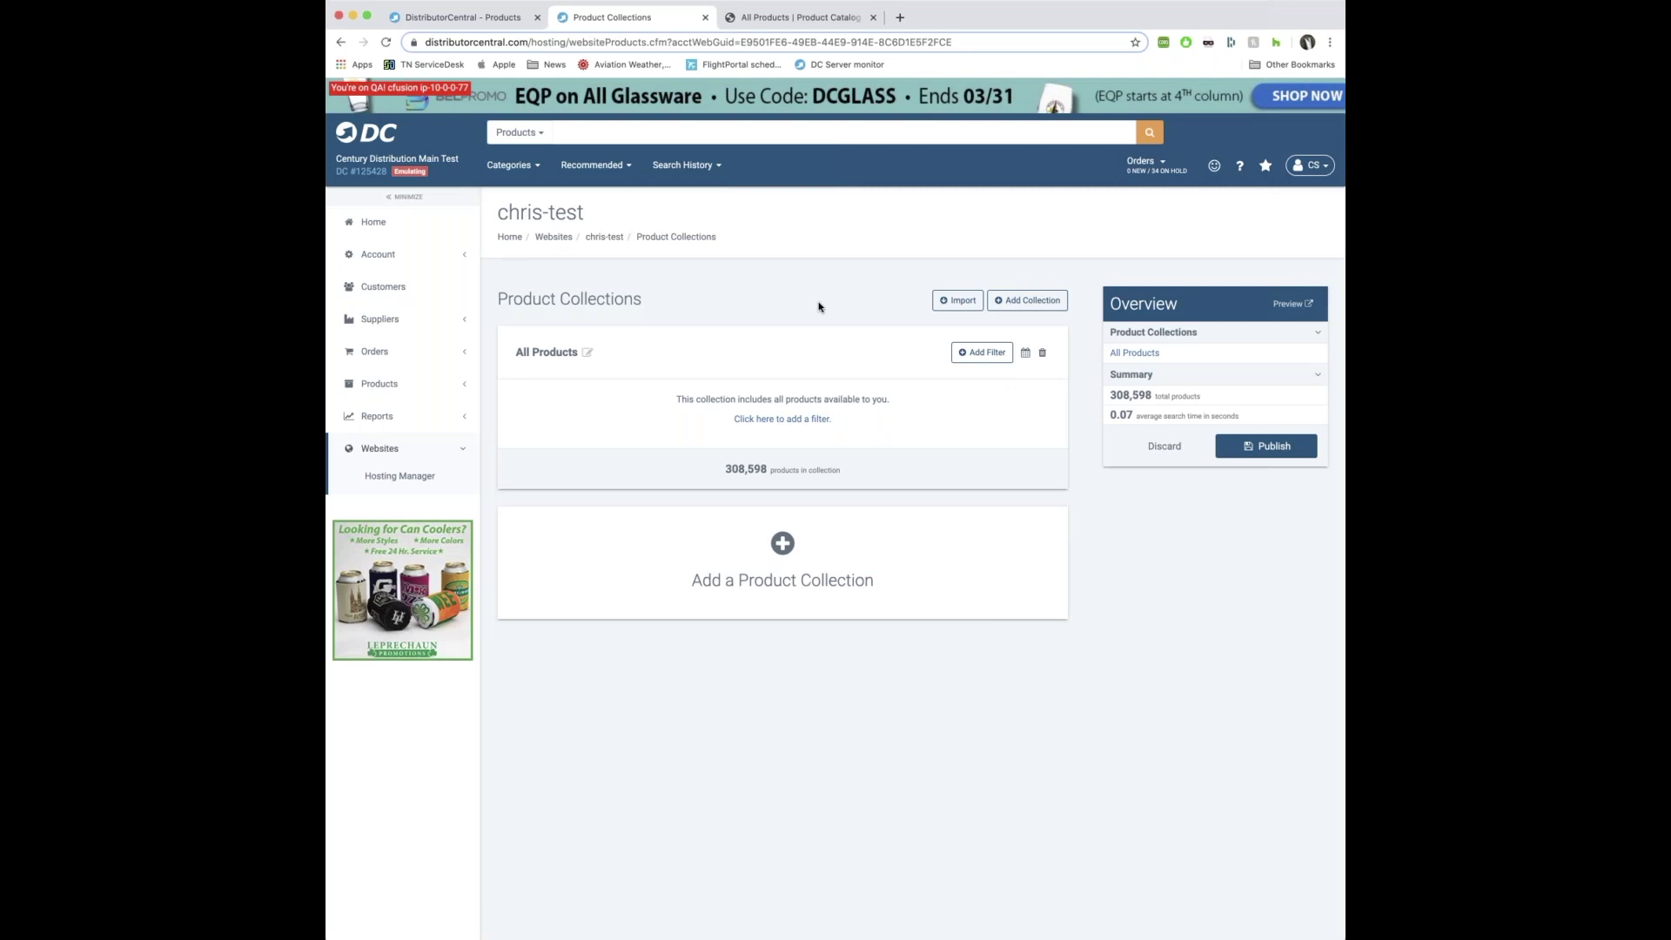
Add a new product collection and name it "Cups under 2 dollars"
left_click(1040, 303)
left_click(570, 274)
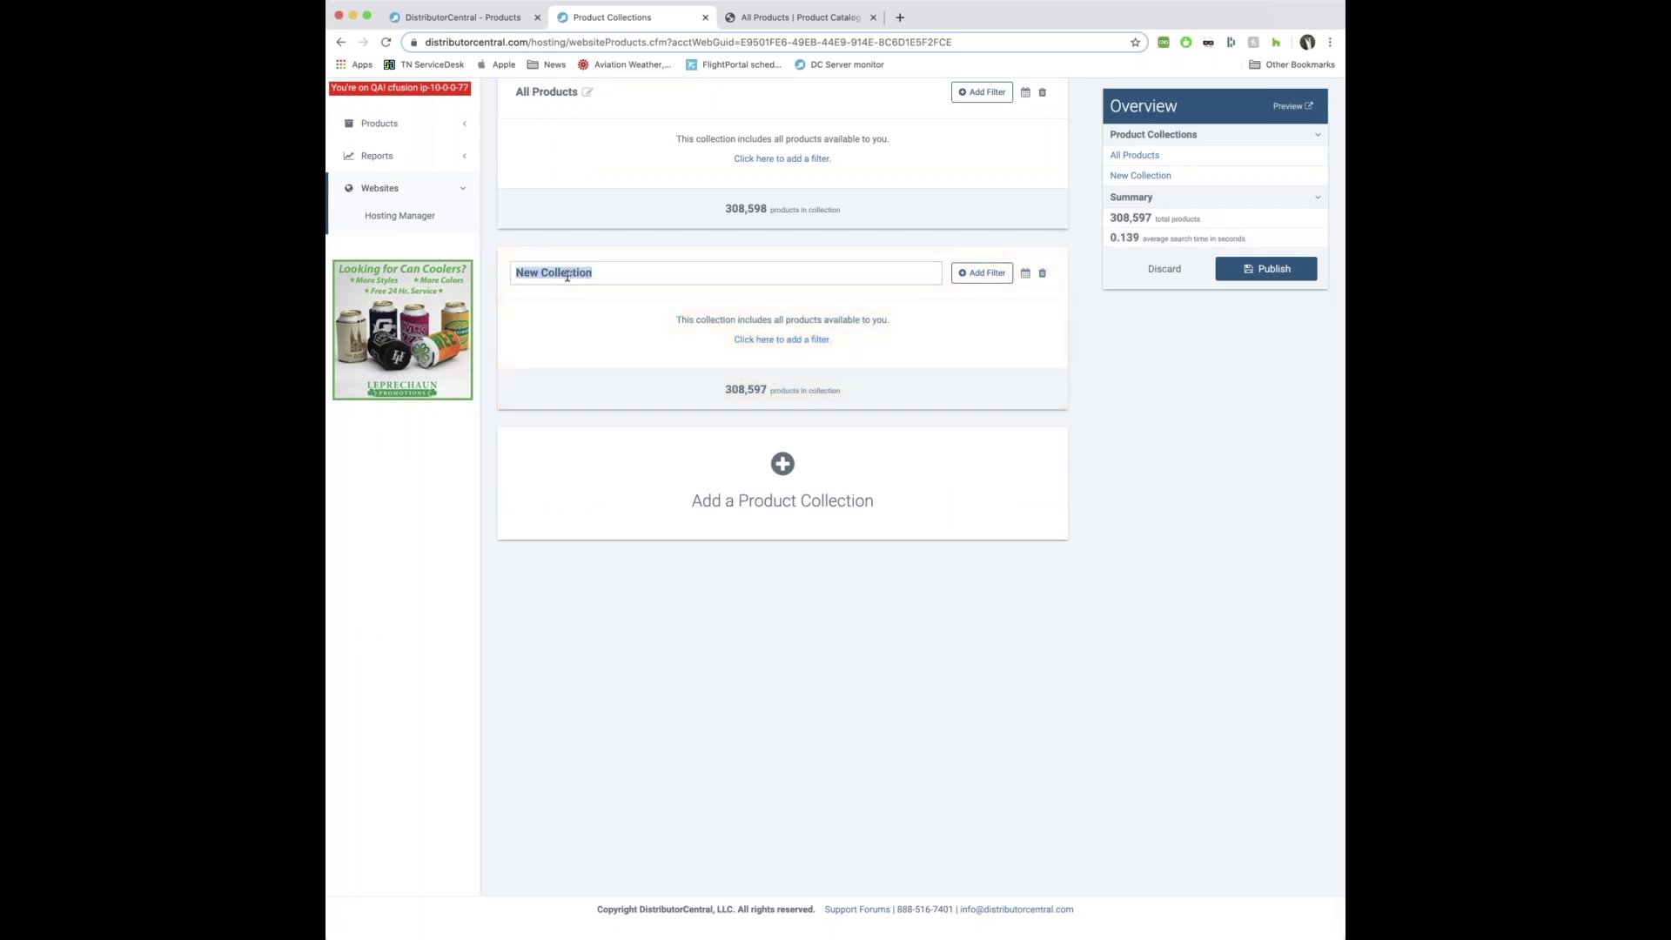
type("Cups under 2 dollars")
left_click(798, 359)
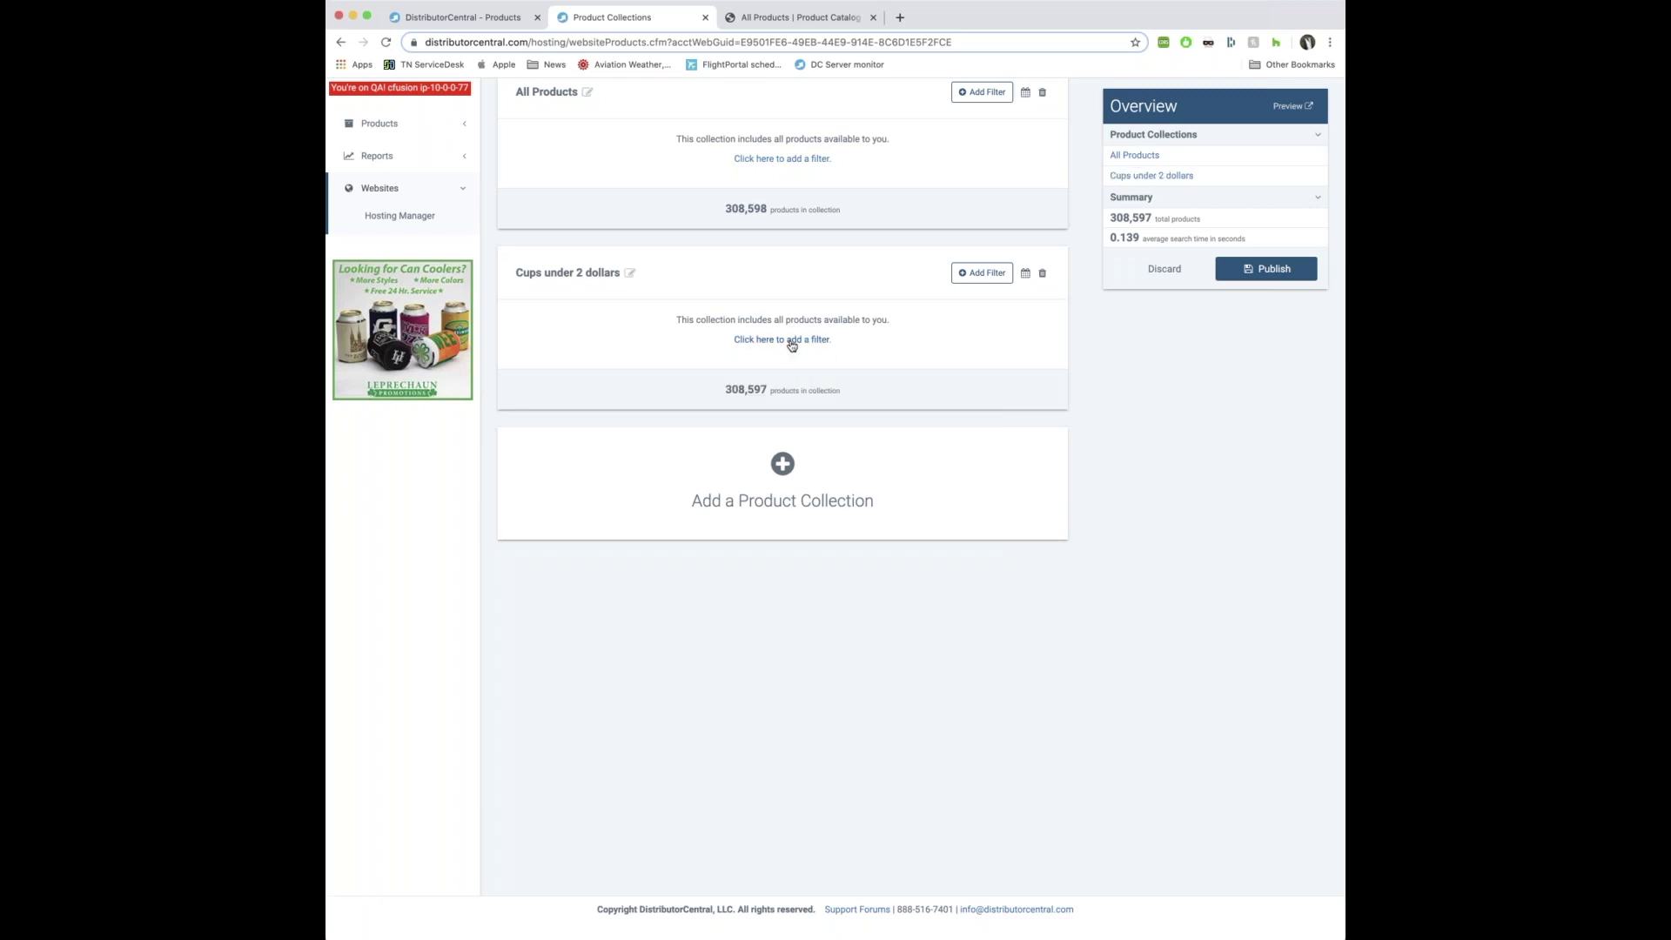
Add a Keyword filter with the phrase "cups" to the Cups under 2 dollars collection and check its product count
left_click(794, 342)
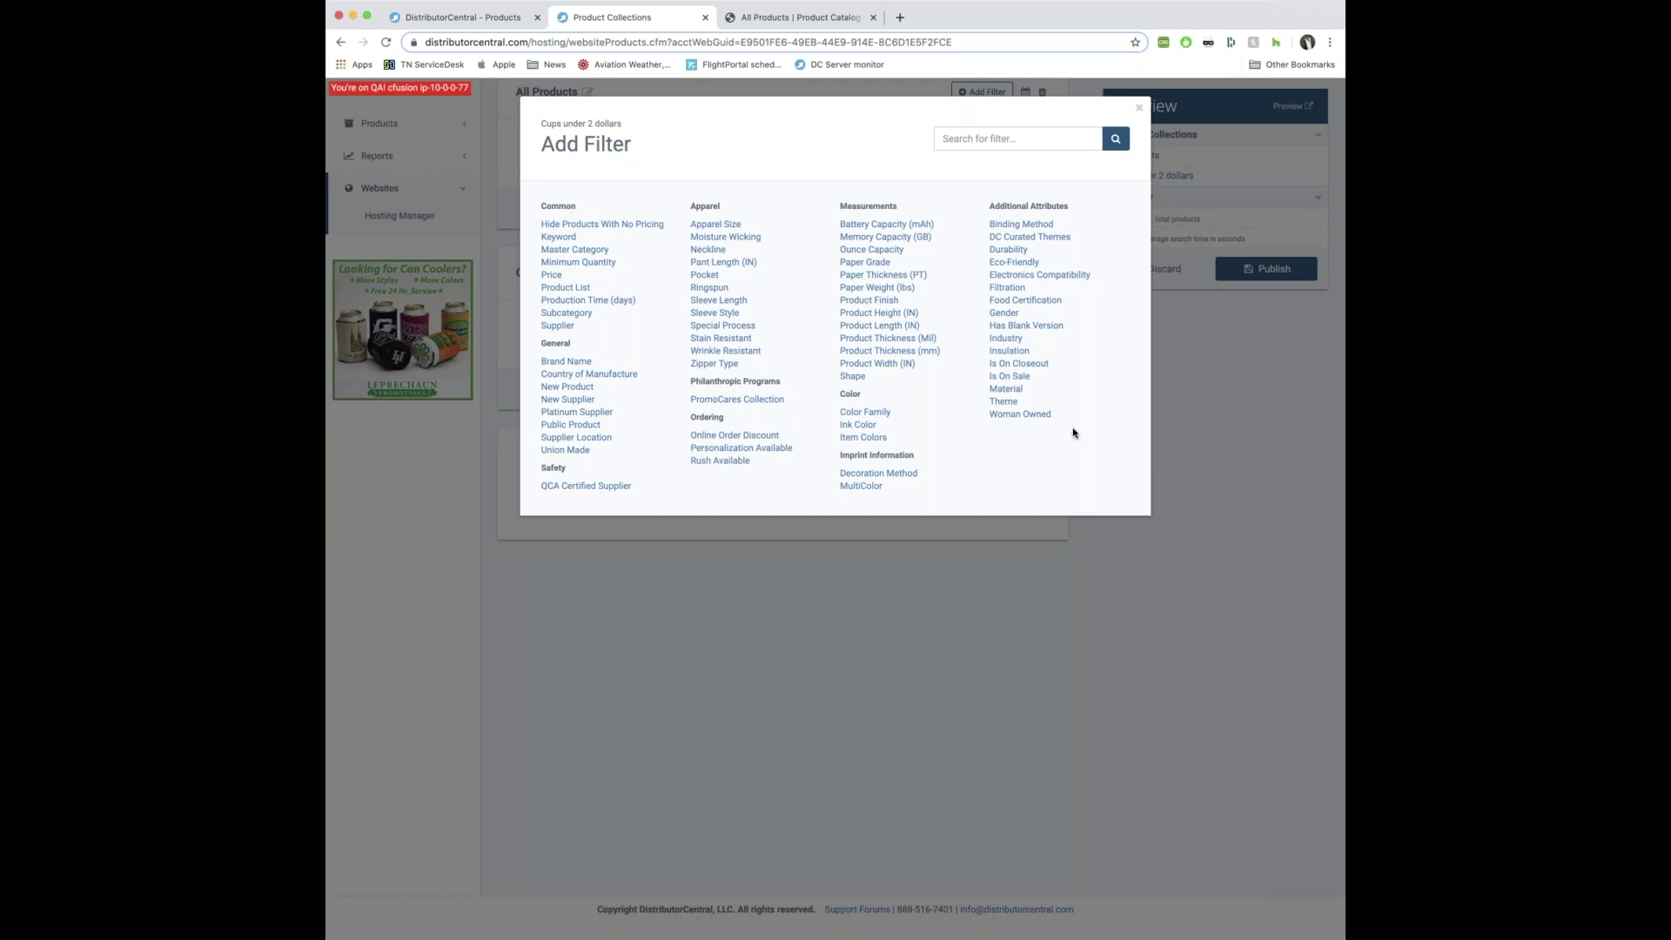
left_click_drag(540, 123, 621, 125)
left_click(588, 217)
left_click(558, 237)
type("cups")
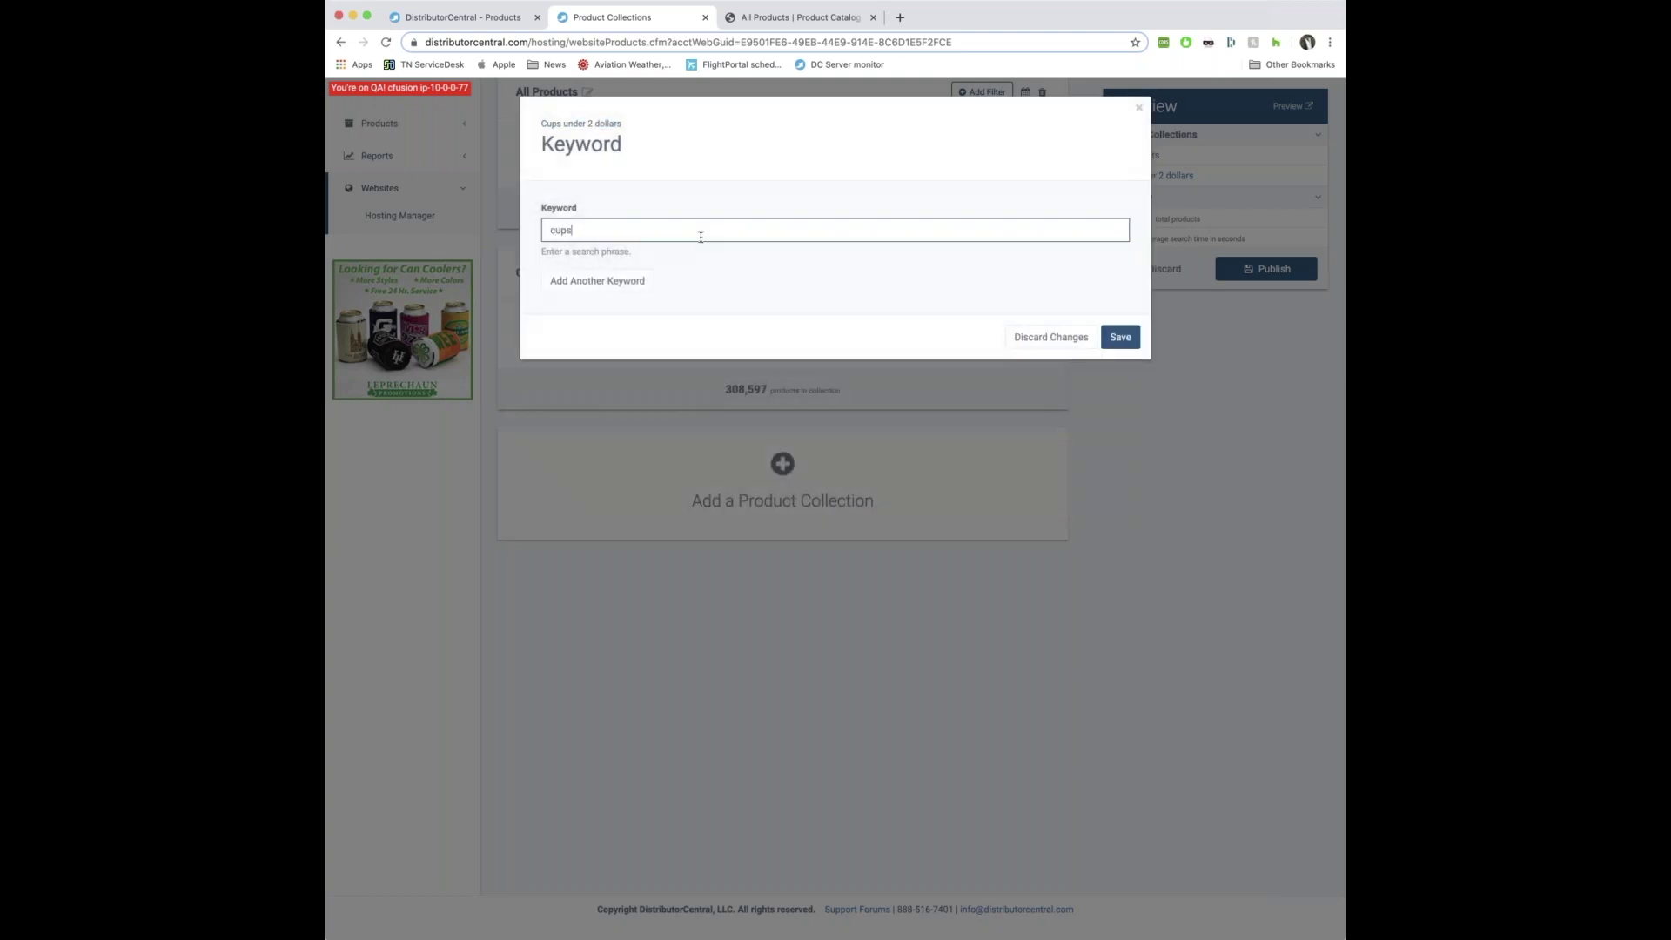
left_click(1120, 337)
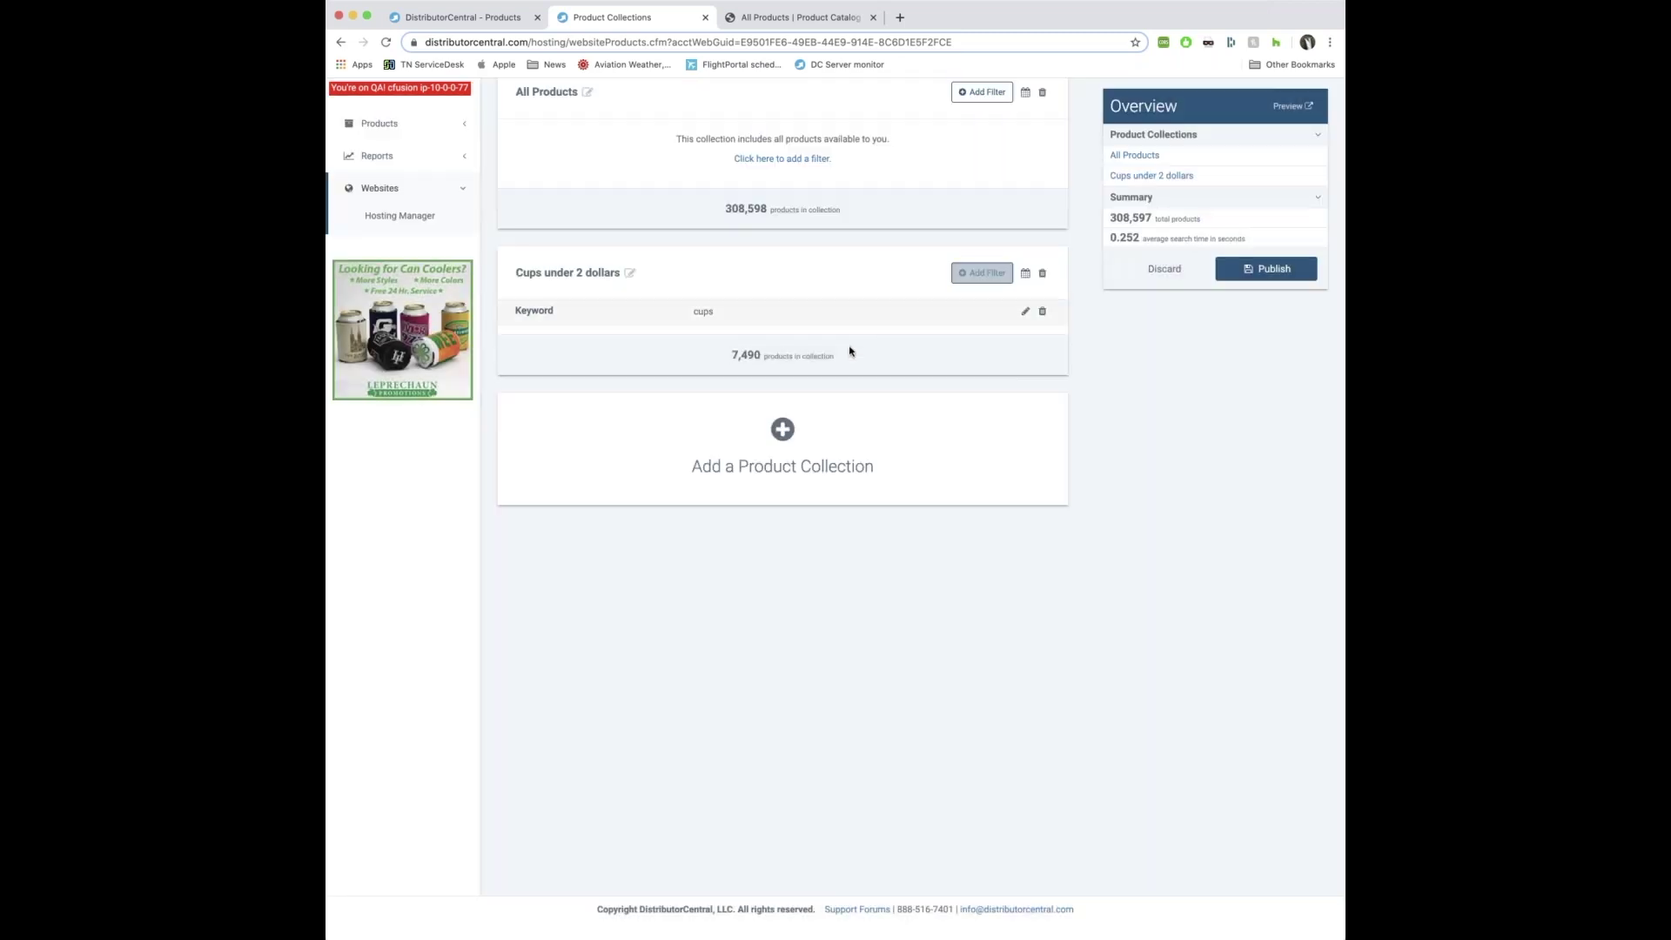
double_click(735, 355)
left_click(894, 378)
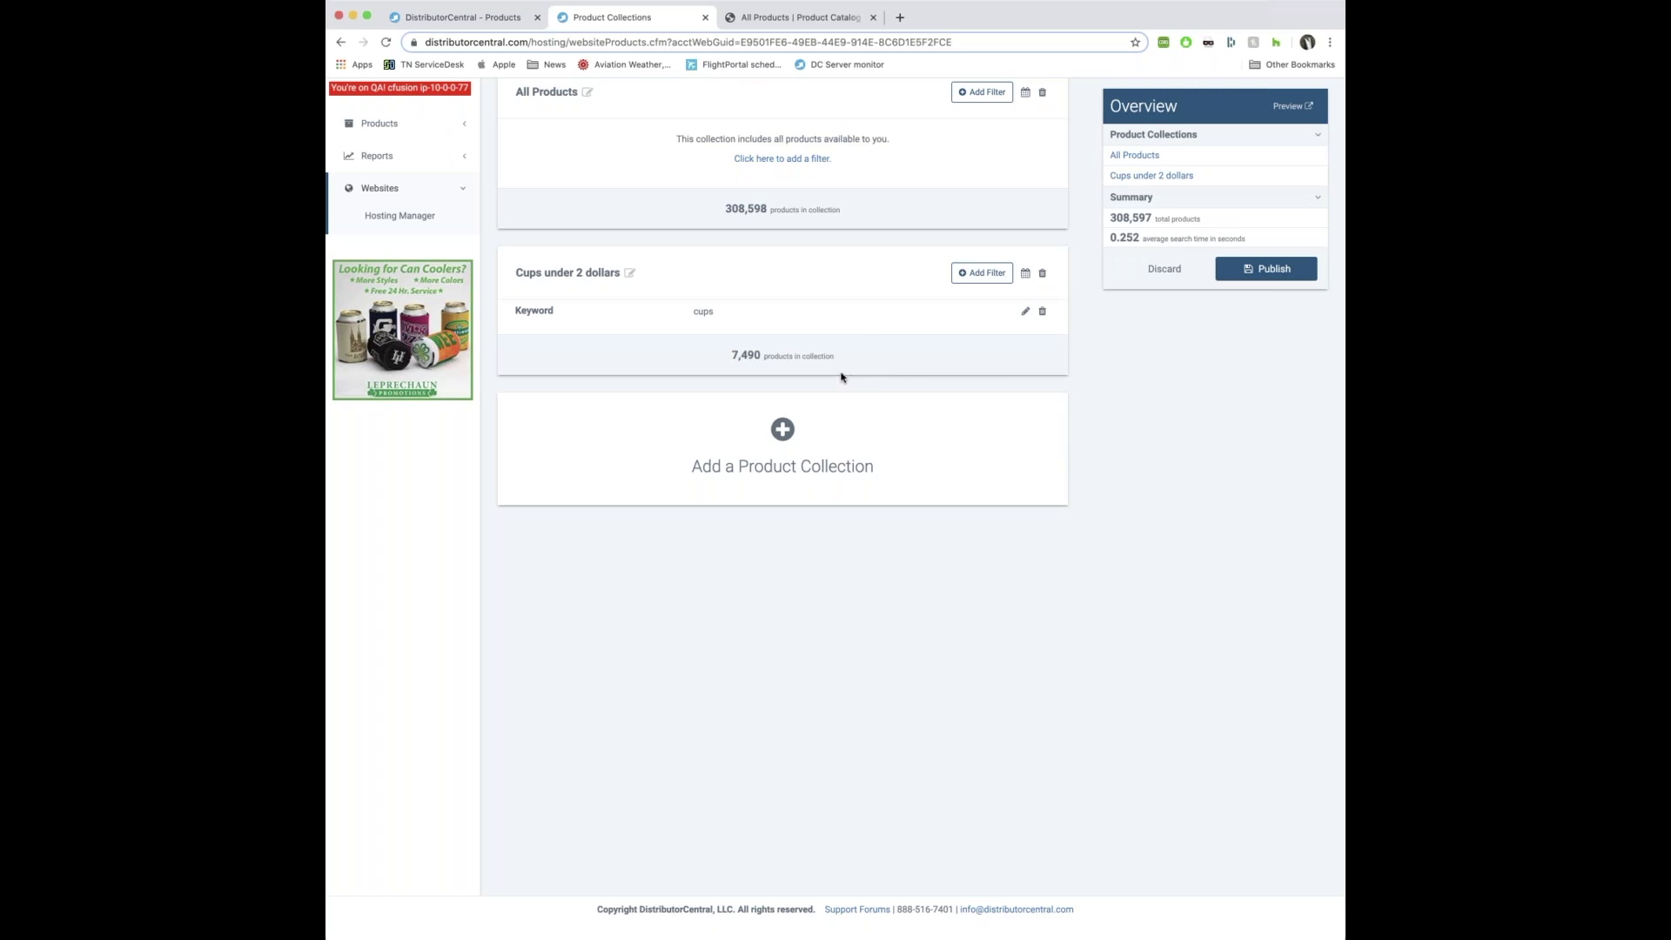
Add a Price filter with minimum 0 and maximum 2 to the Cups under 2 dollars collection and check its product count
left_click(981, 277)
left_click(951, 147)
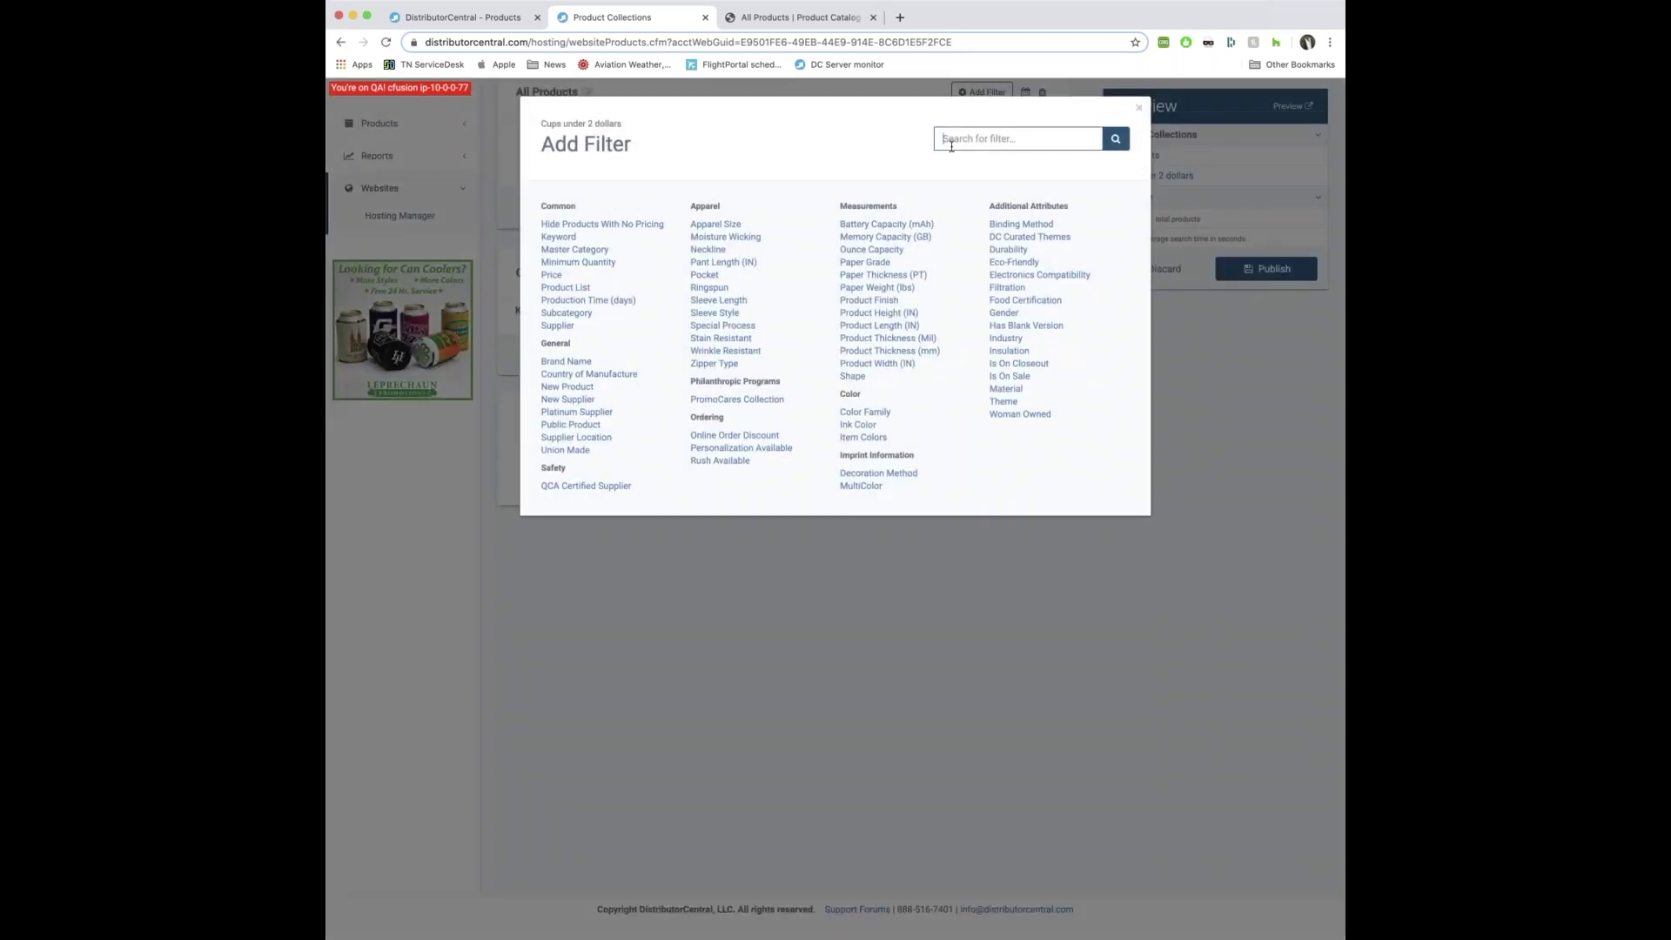
type("price")
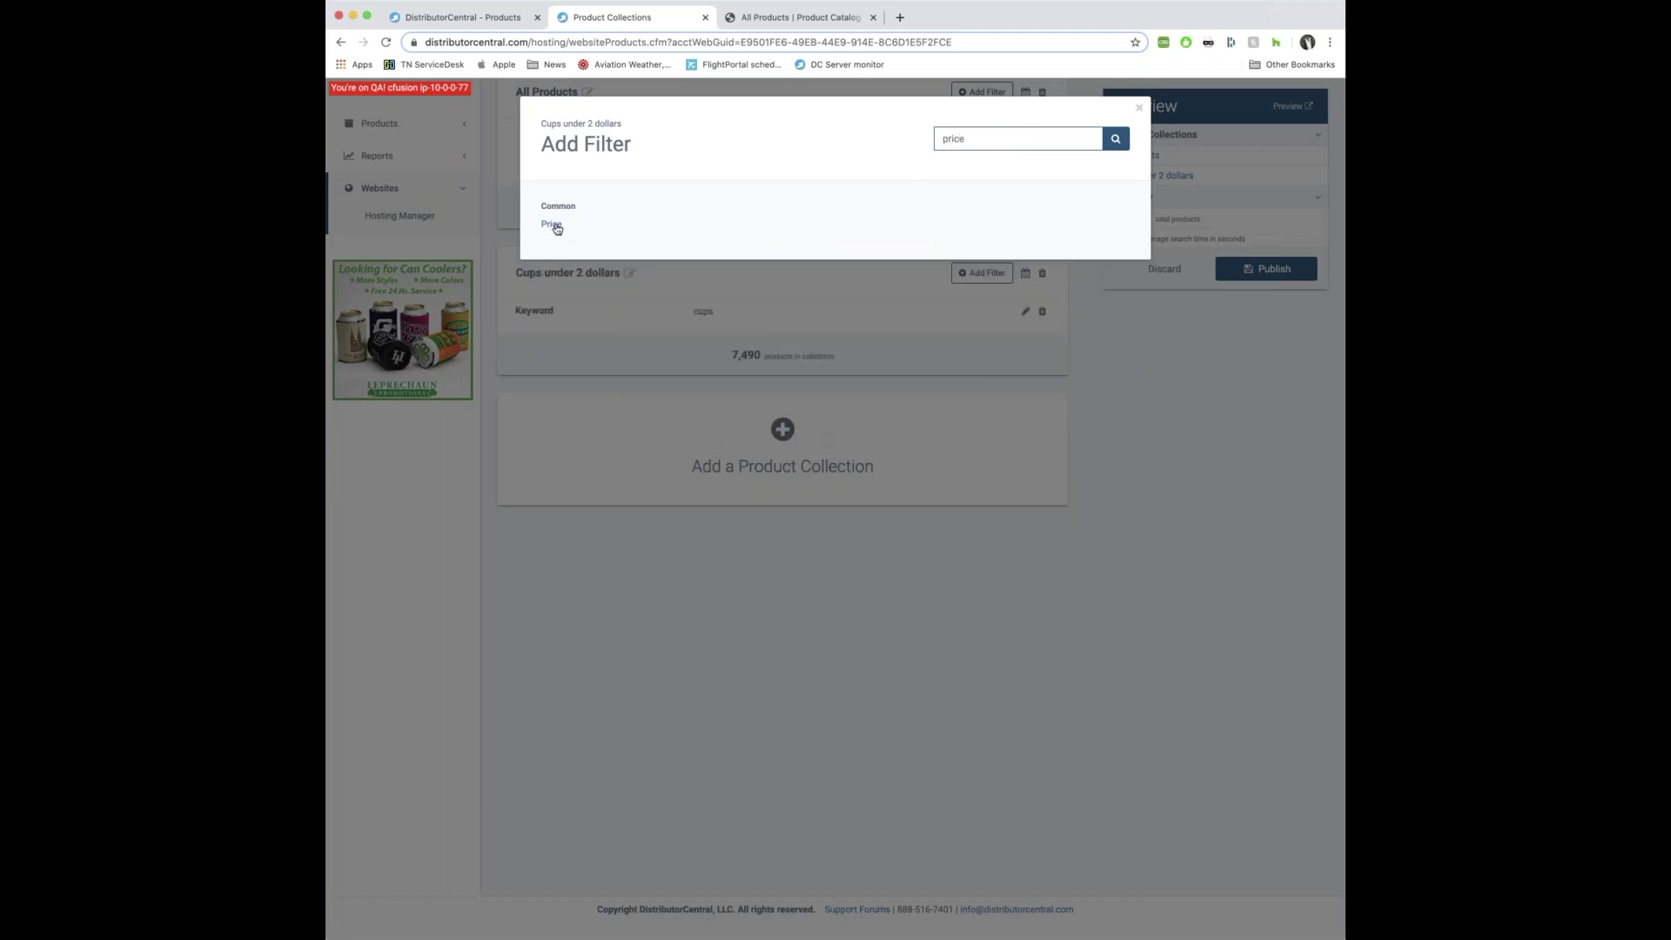
left_click(552, 224)
left_click(604, 231)
type("0")
key("Tab")
type("2")
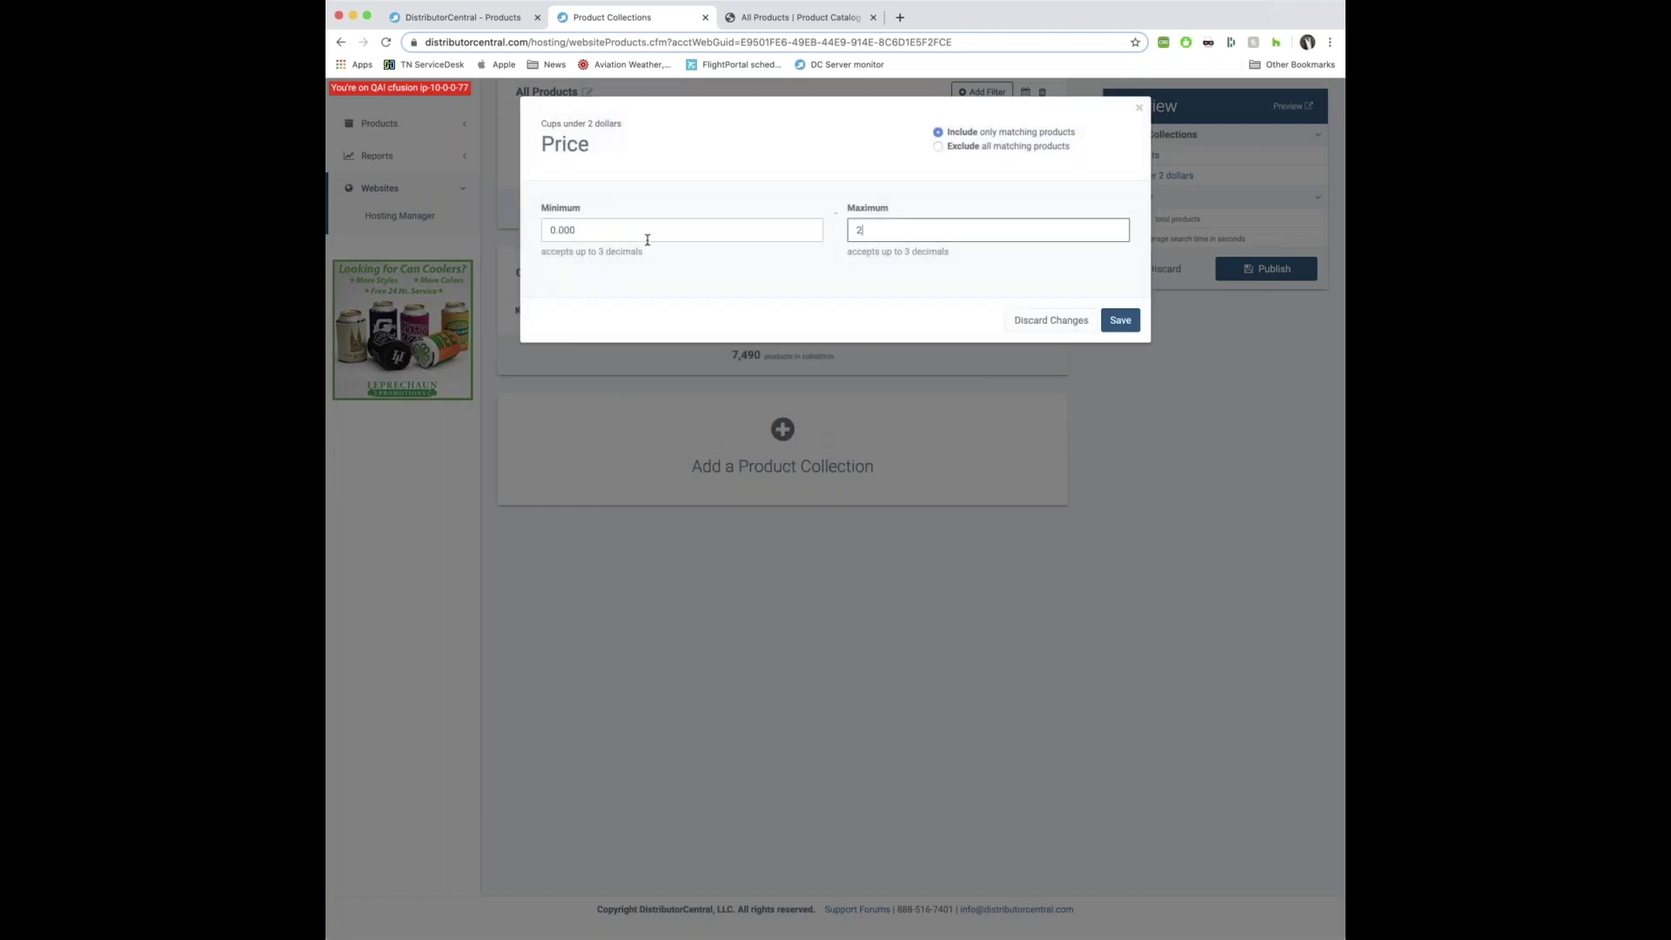
left_click(1119, 320)
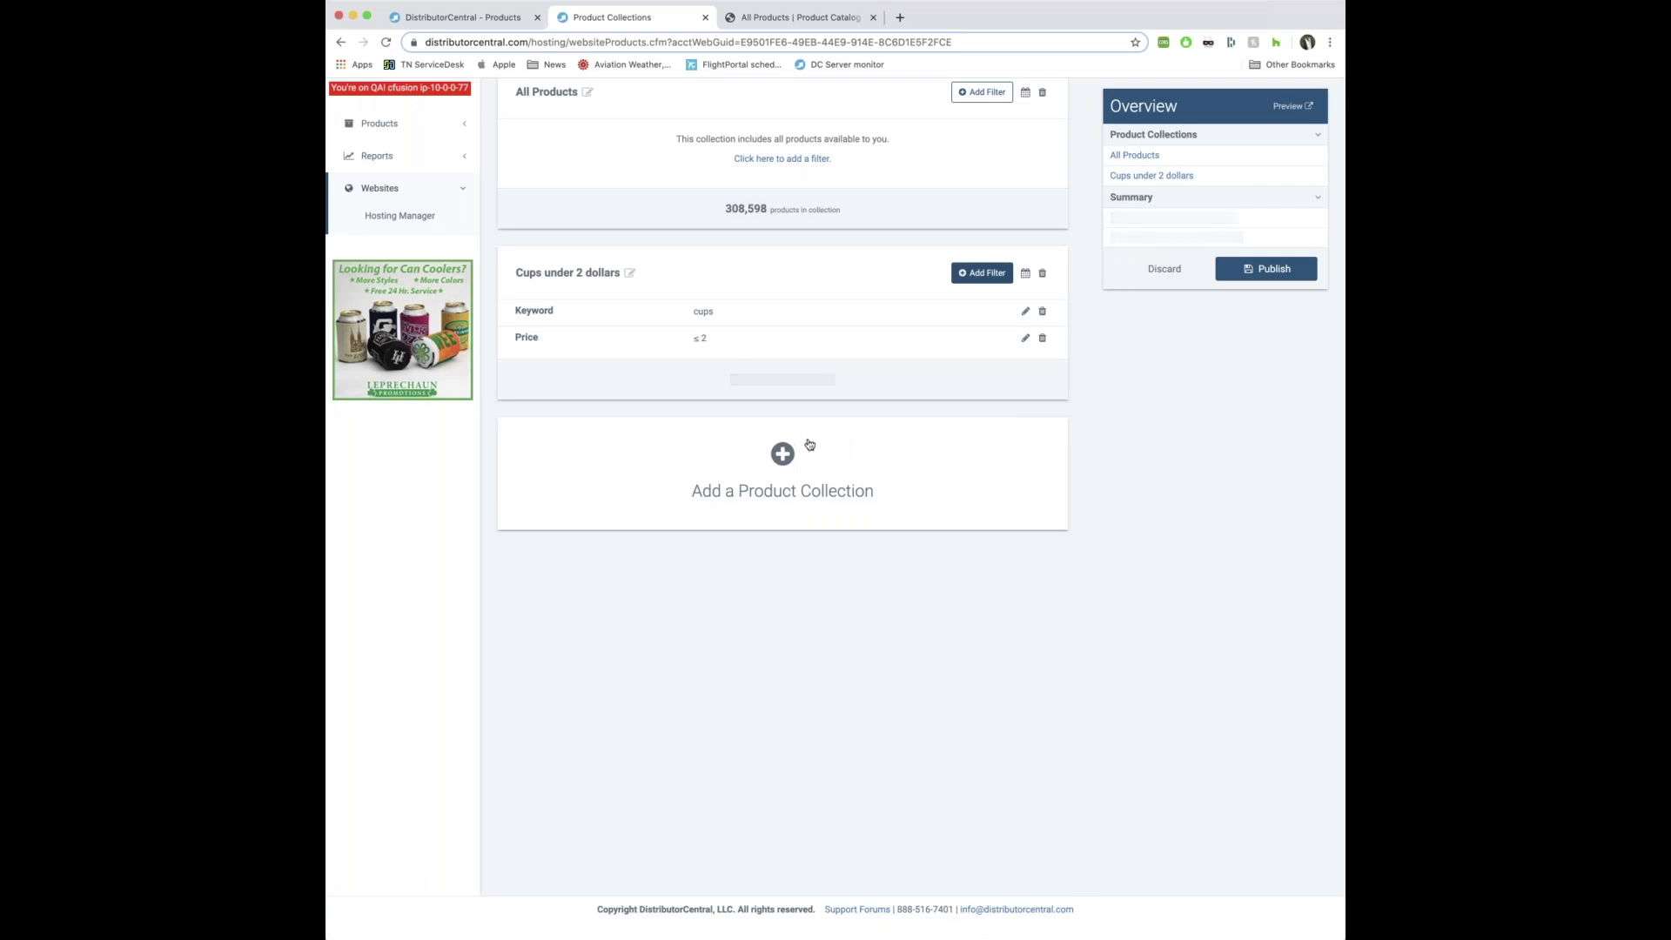
left_click_drag(717, 381, 854, 384)
left_click(891, 407)
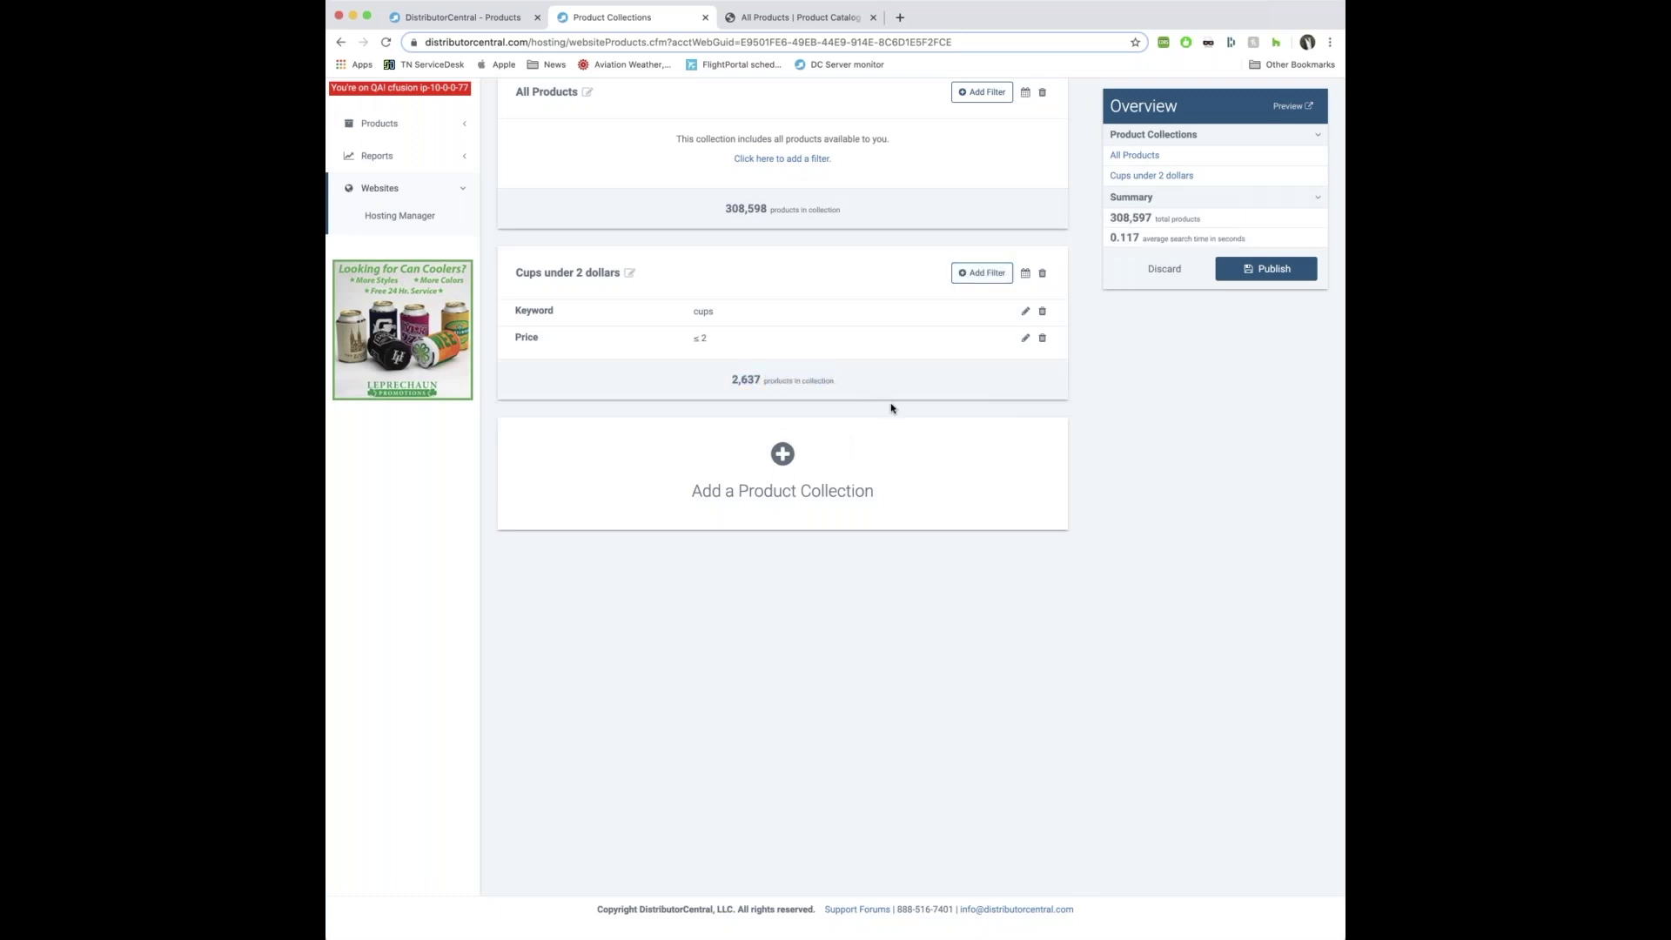
Publish all product collection changes to the website
left_click(1273, 275)
left_click(980, 253)
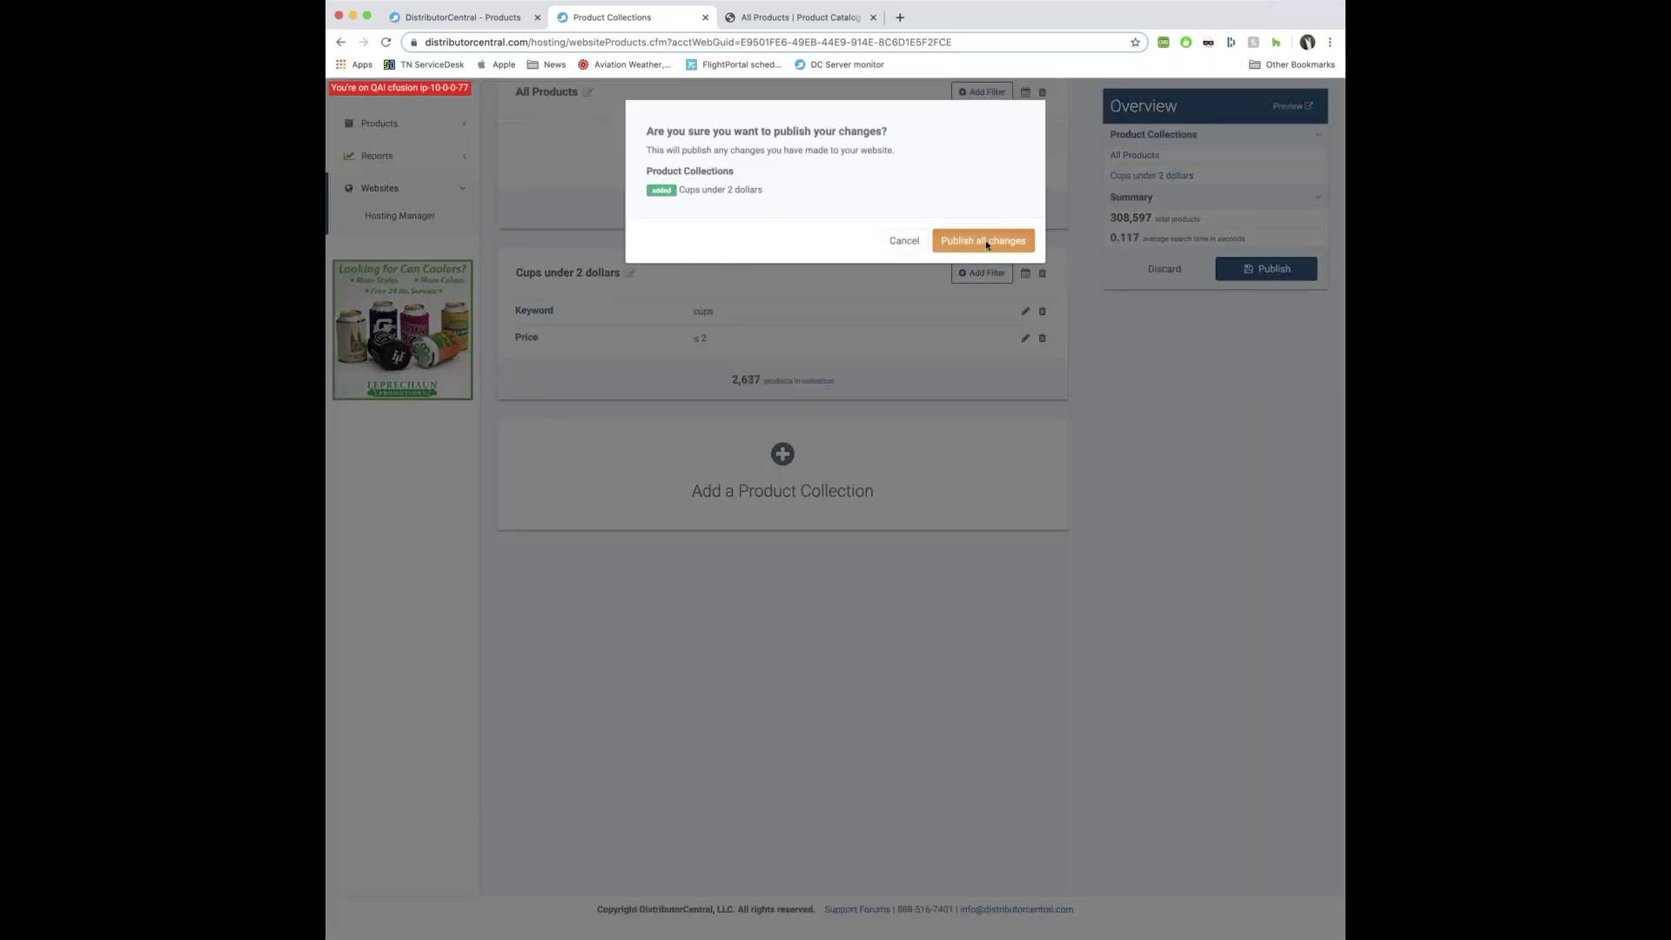
Reload the website's product catalog to view the Cups under 2 dollars collection, and return to the Product Collections page
left_click(777, 18)
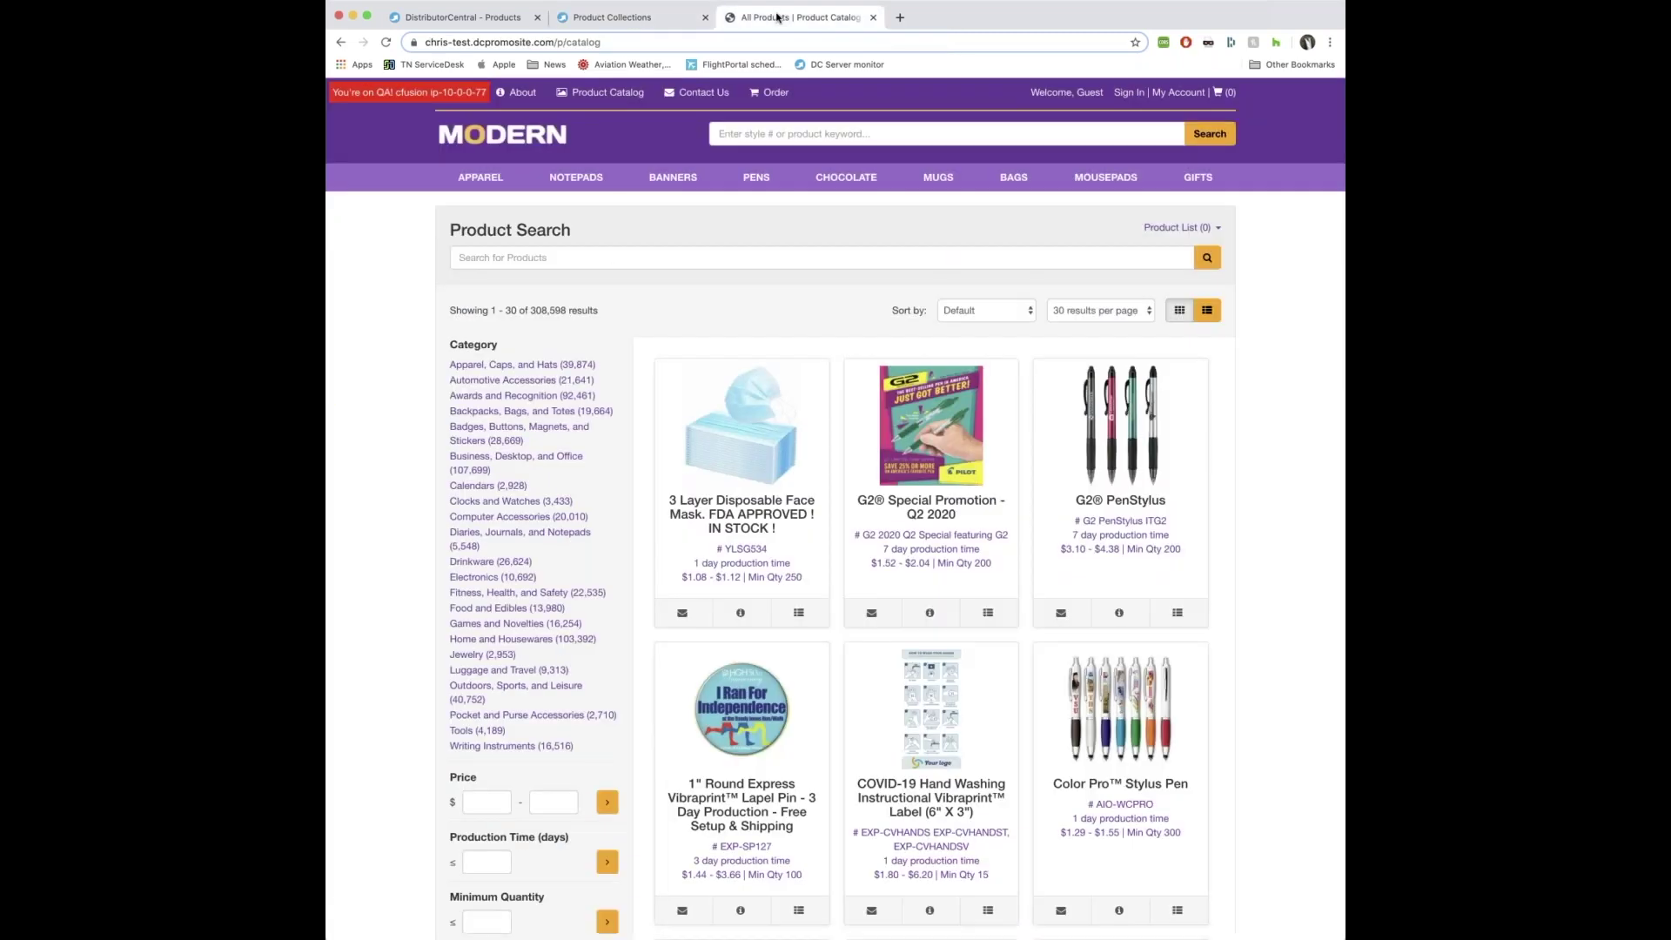
key("super+r")
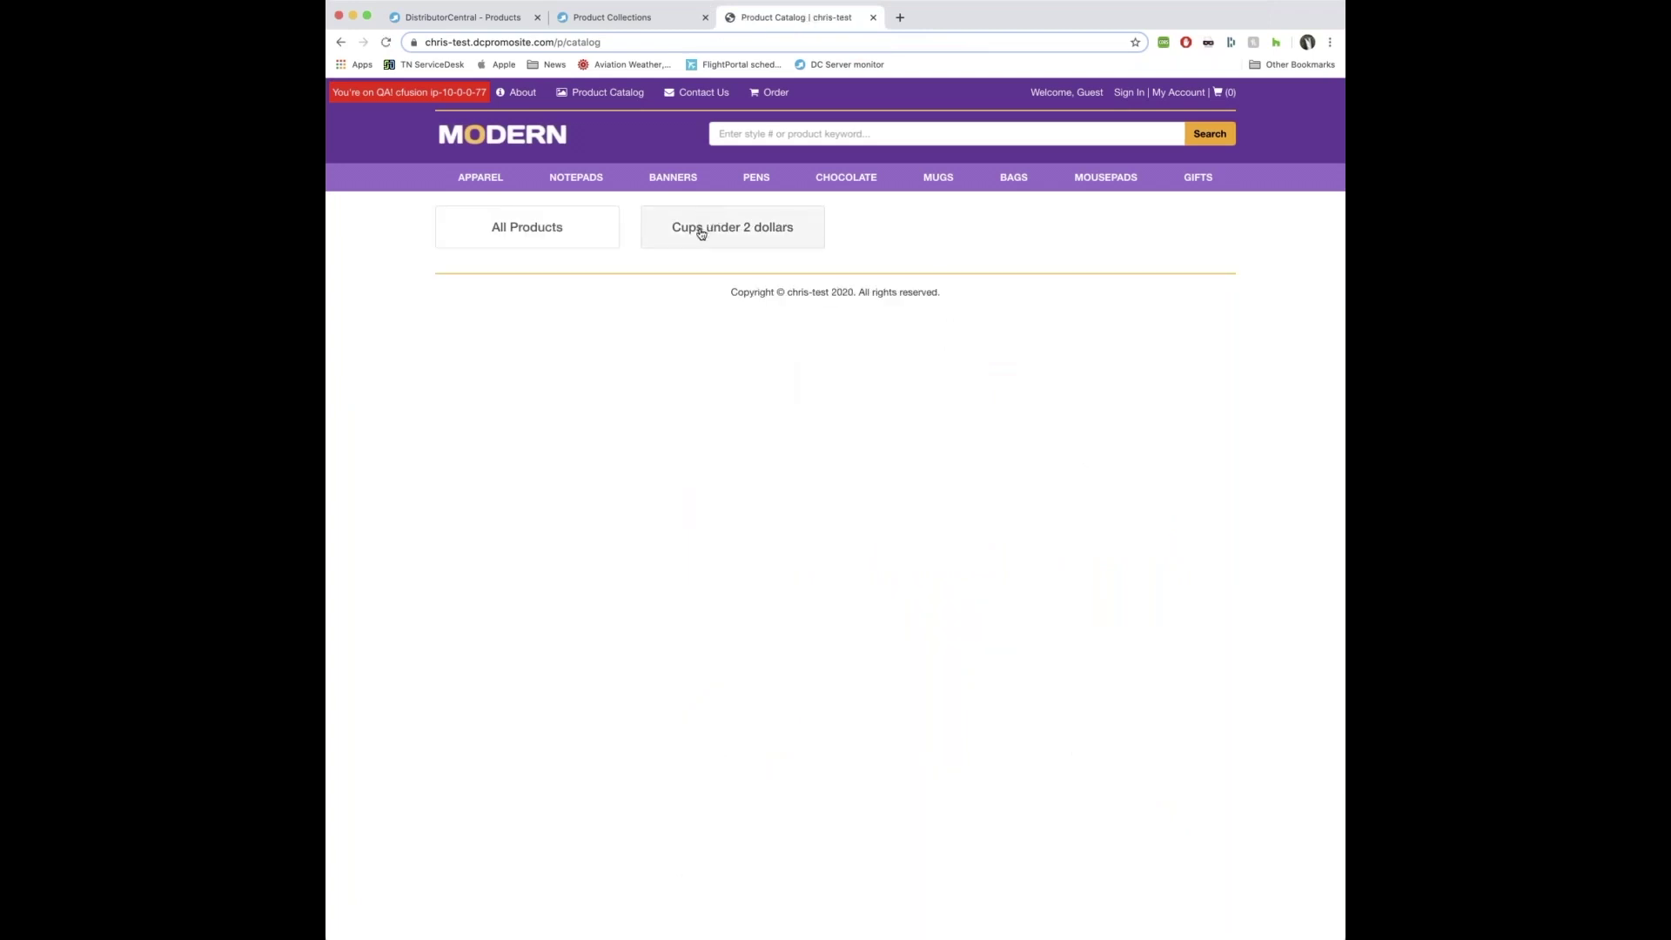
left_click(731, 231)
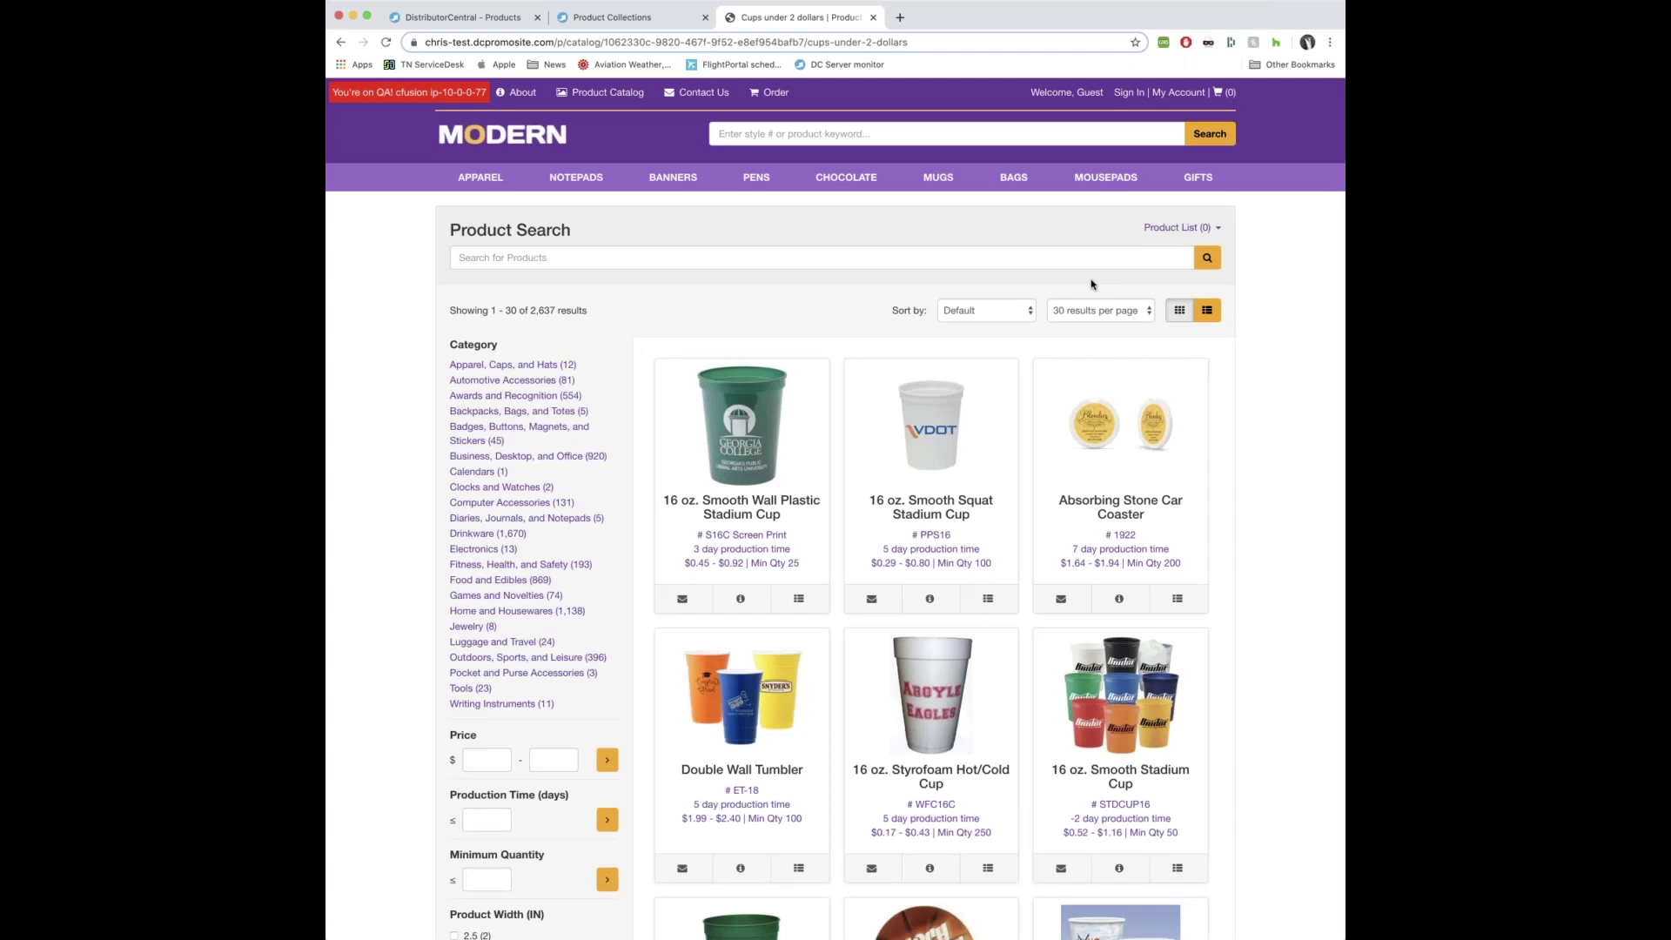
left_click(562, 16)
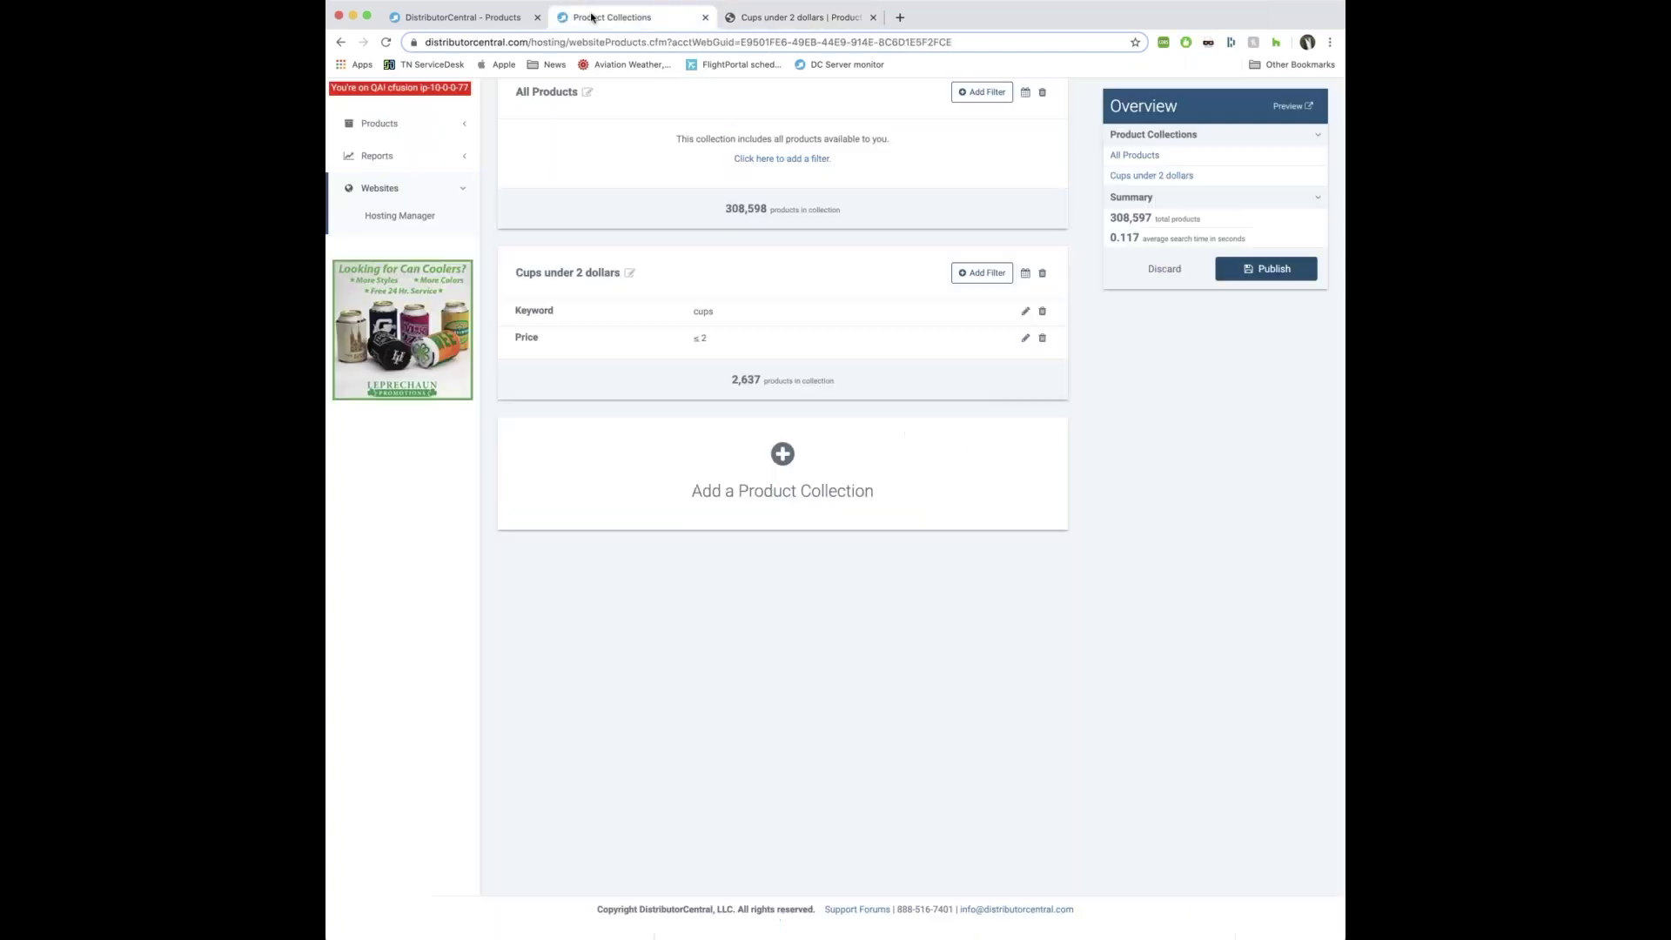
Review the Cups under 2 dollars products in the live catalog and return to the Product Collections page
scroll(799, 345, "up", 2)
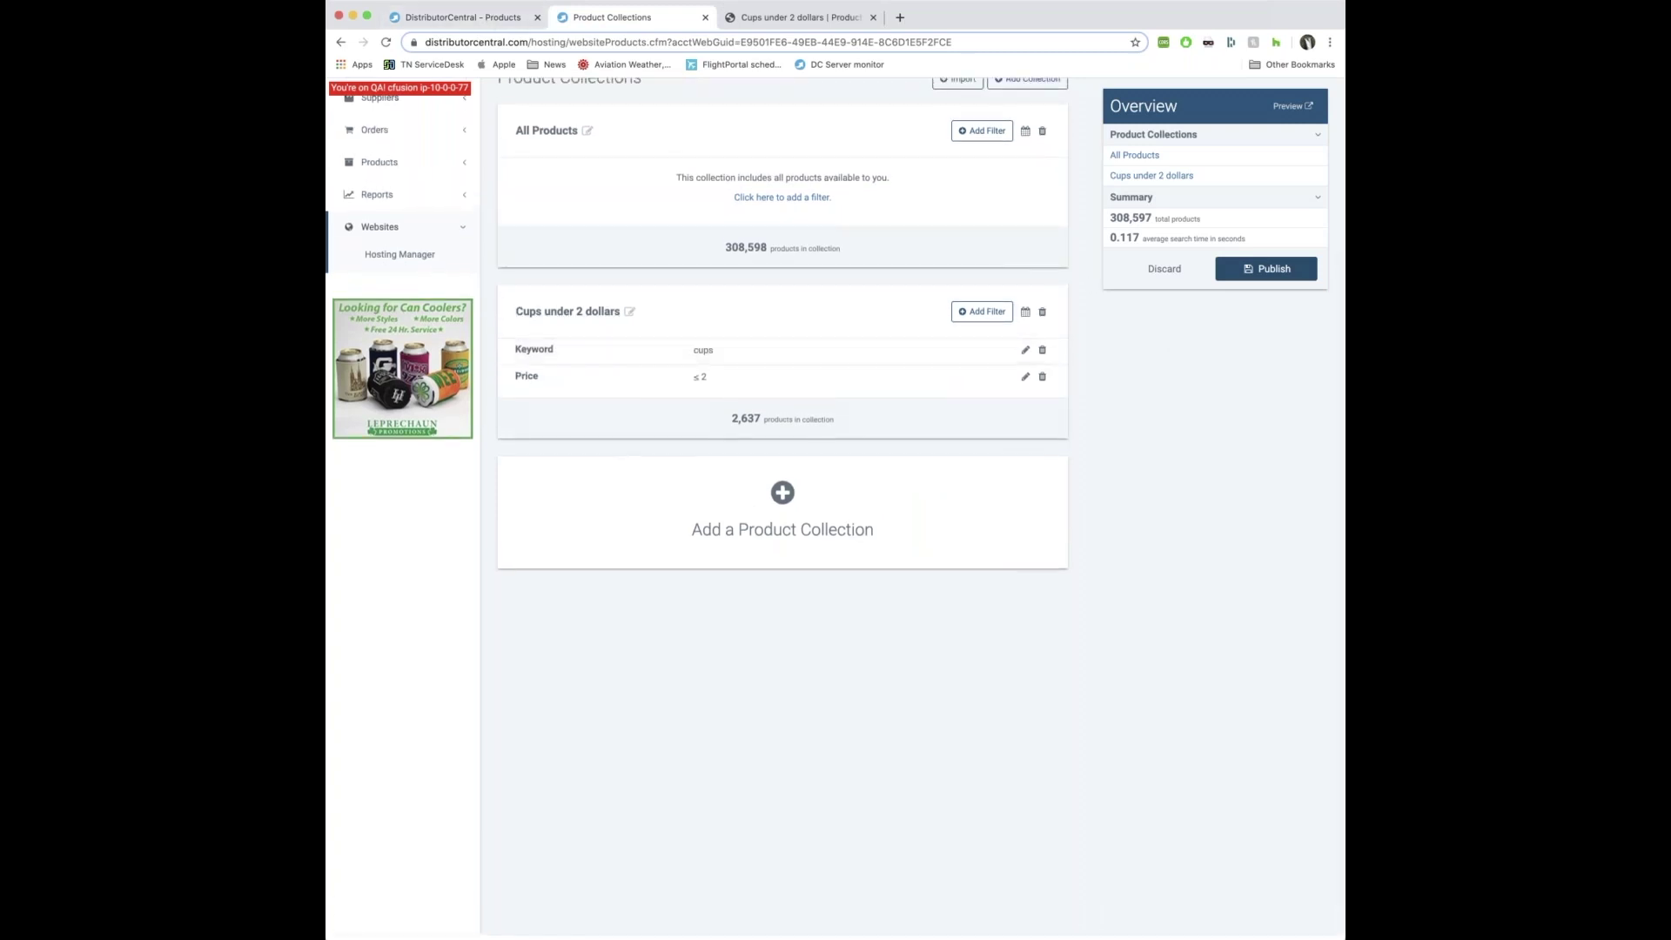
scroll(1118, 400, "up", 3)
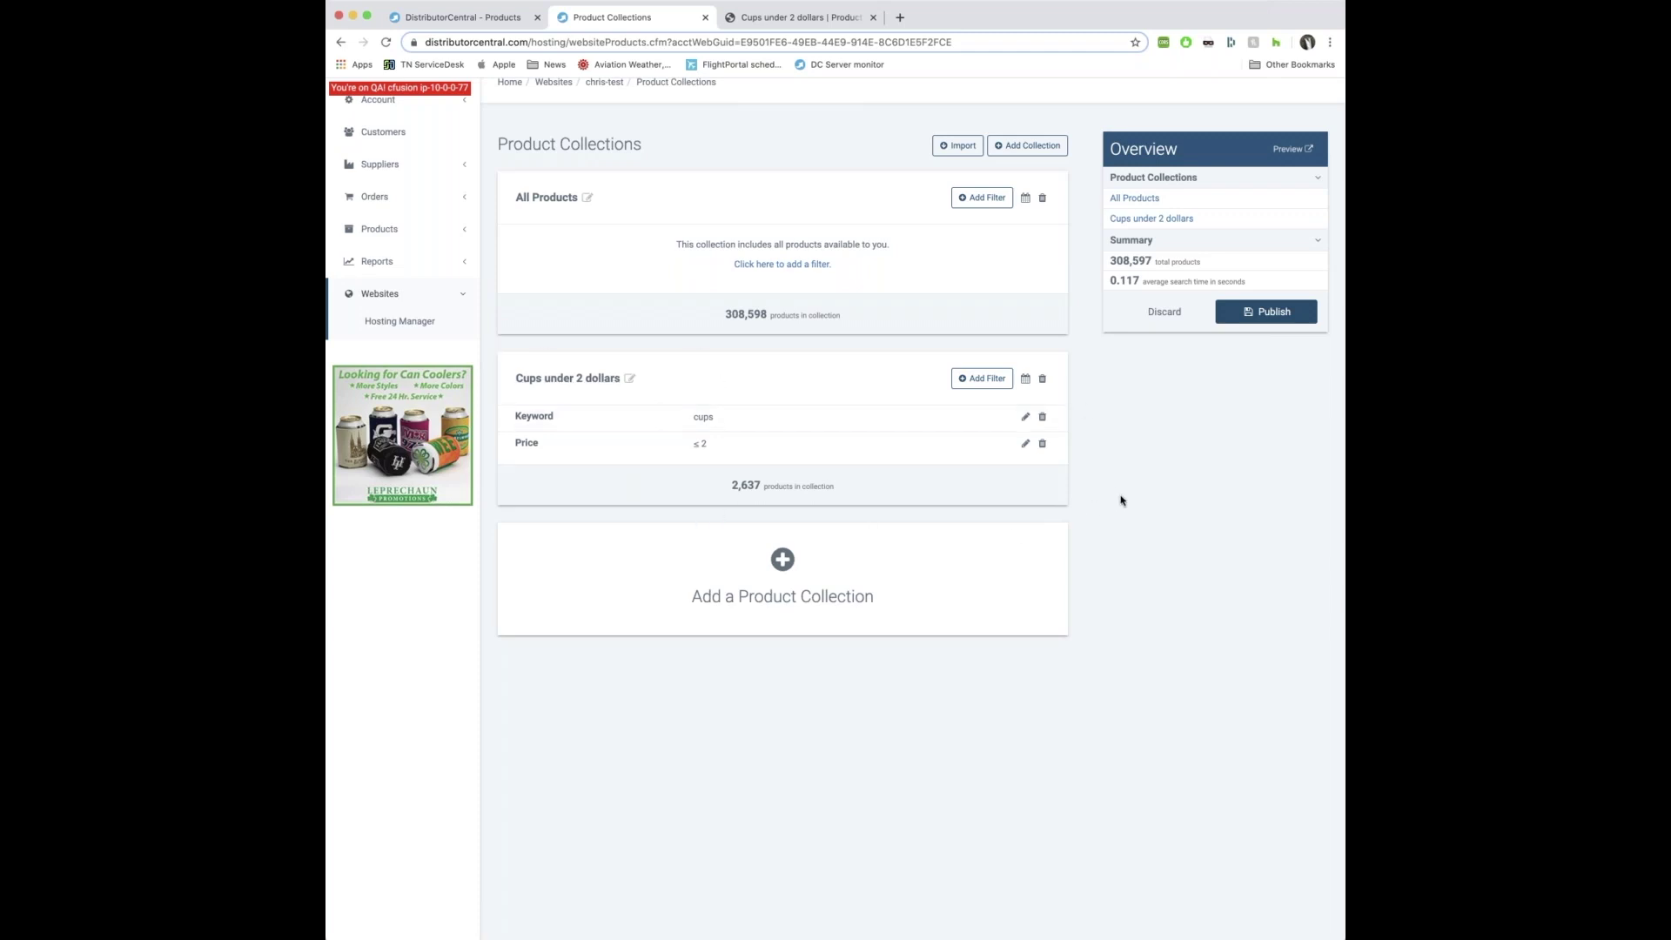
left_click(805, 19)
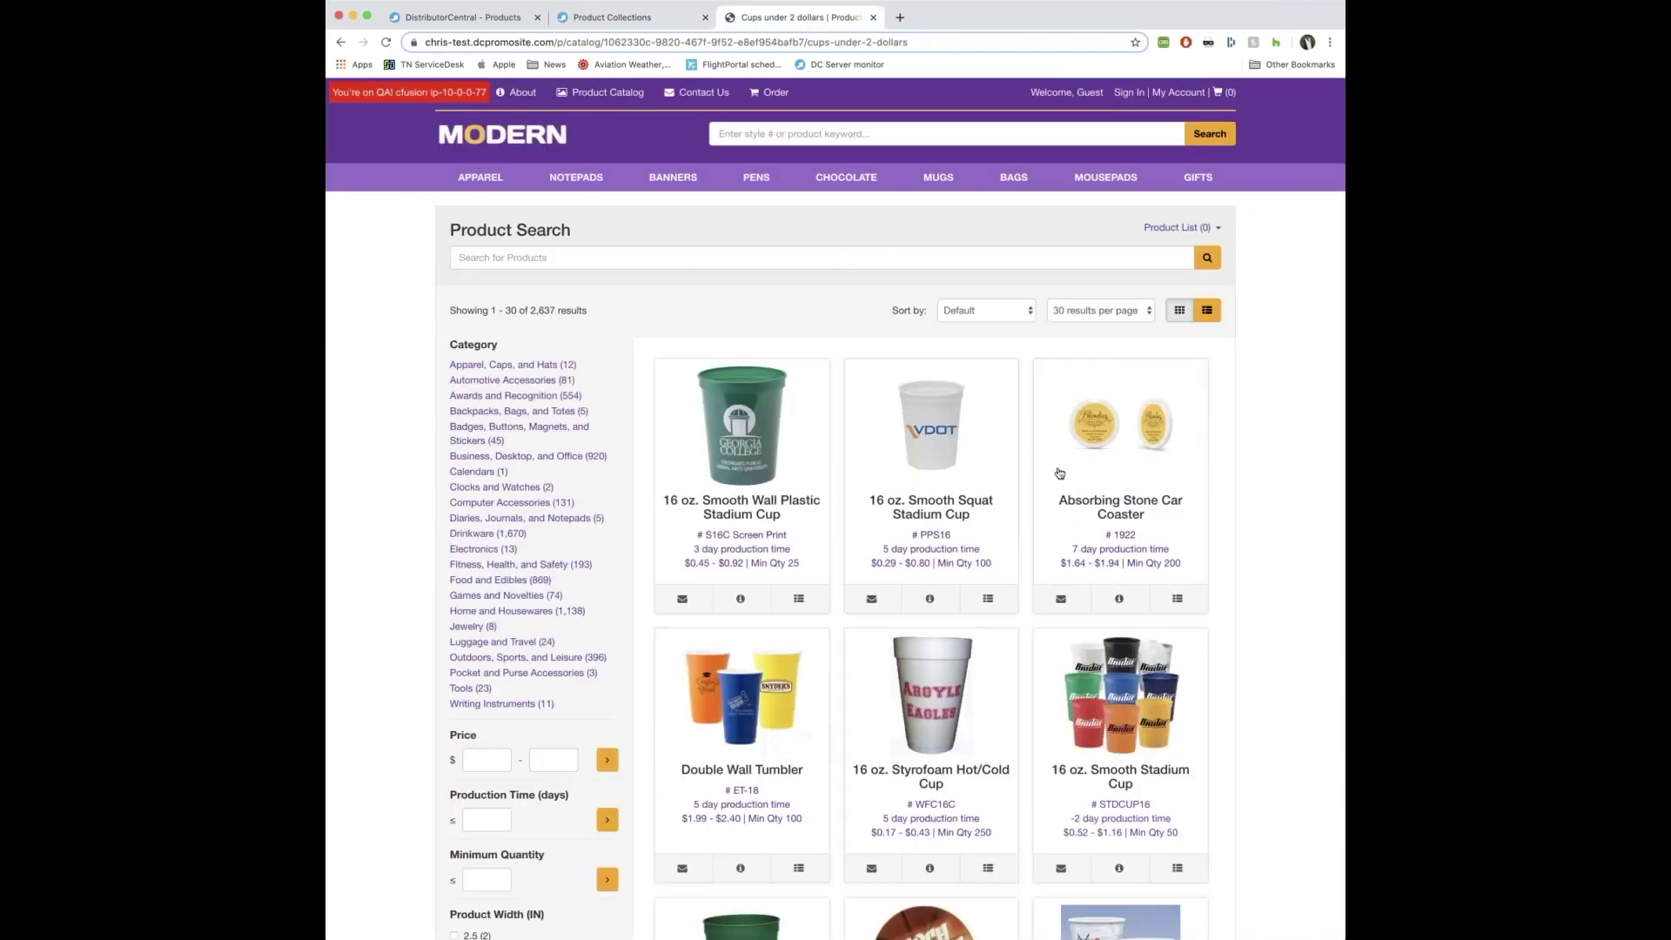
mouse_move(1103, 477)
left_click(580, 19)
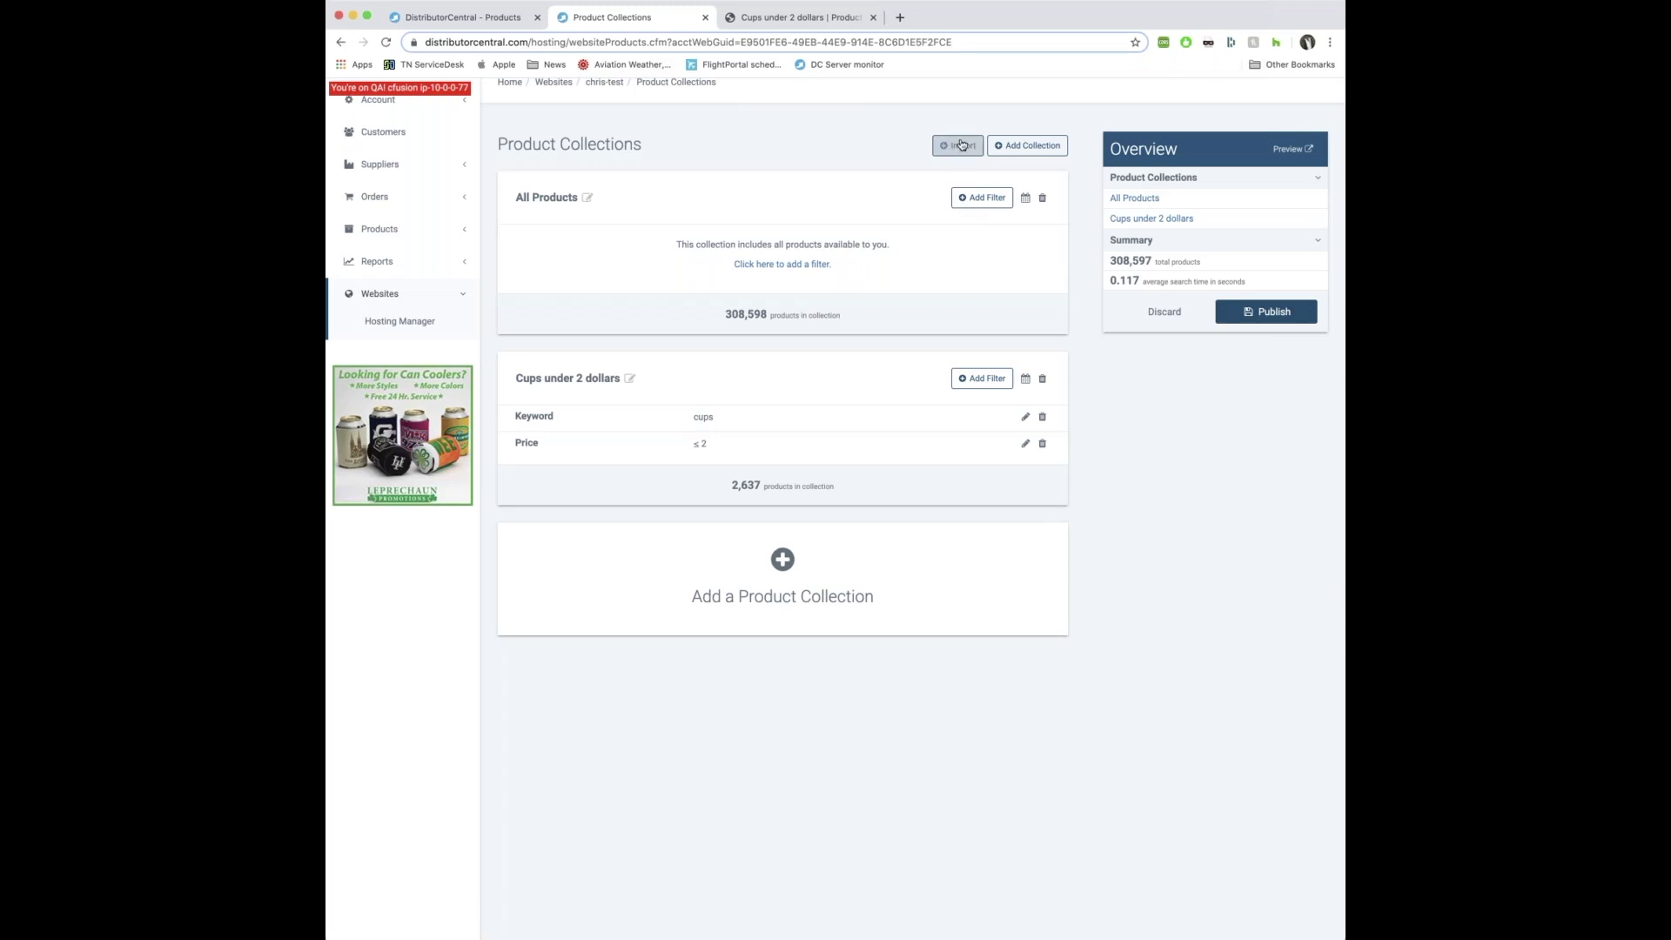
Add a new product collection and name it Healthcare
left_click(1022, 148)
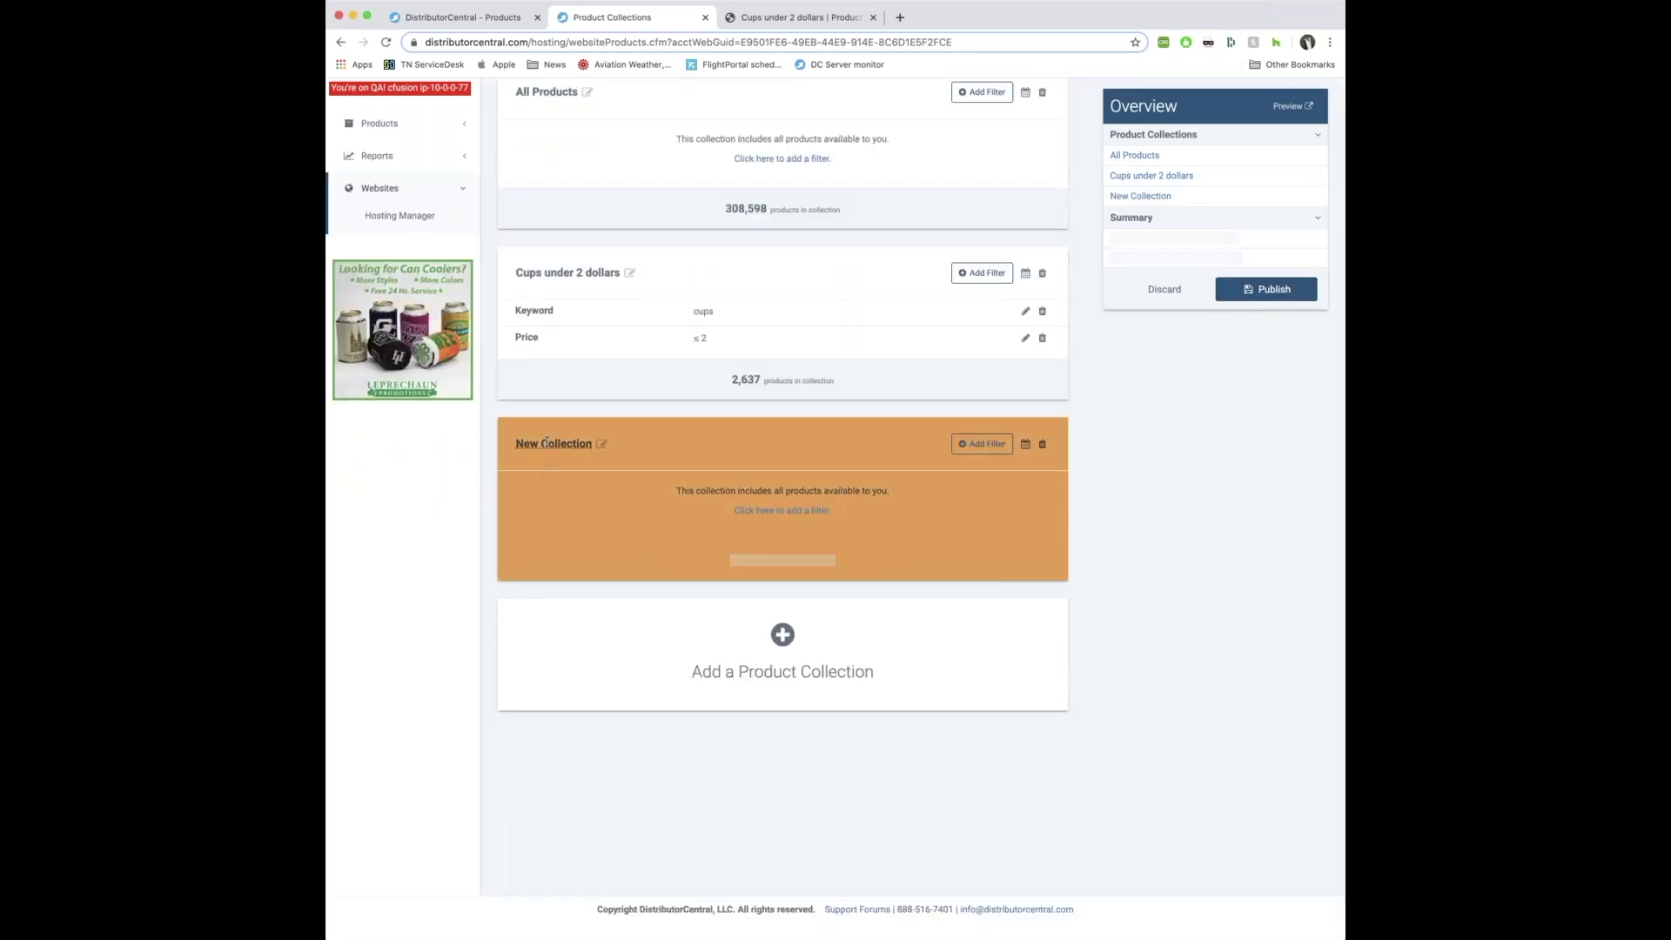
double_click(547, 443)
triple_click(547, 443)
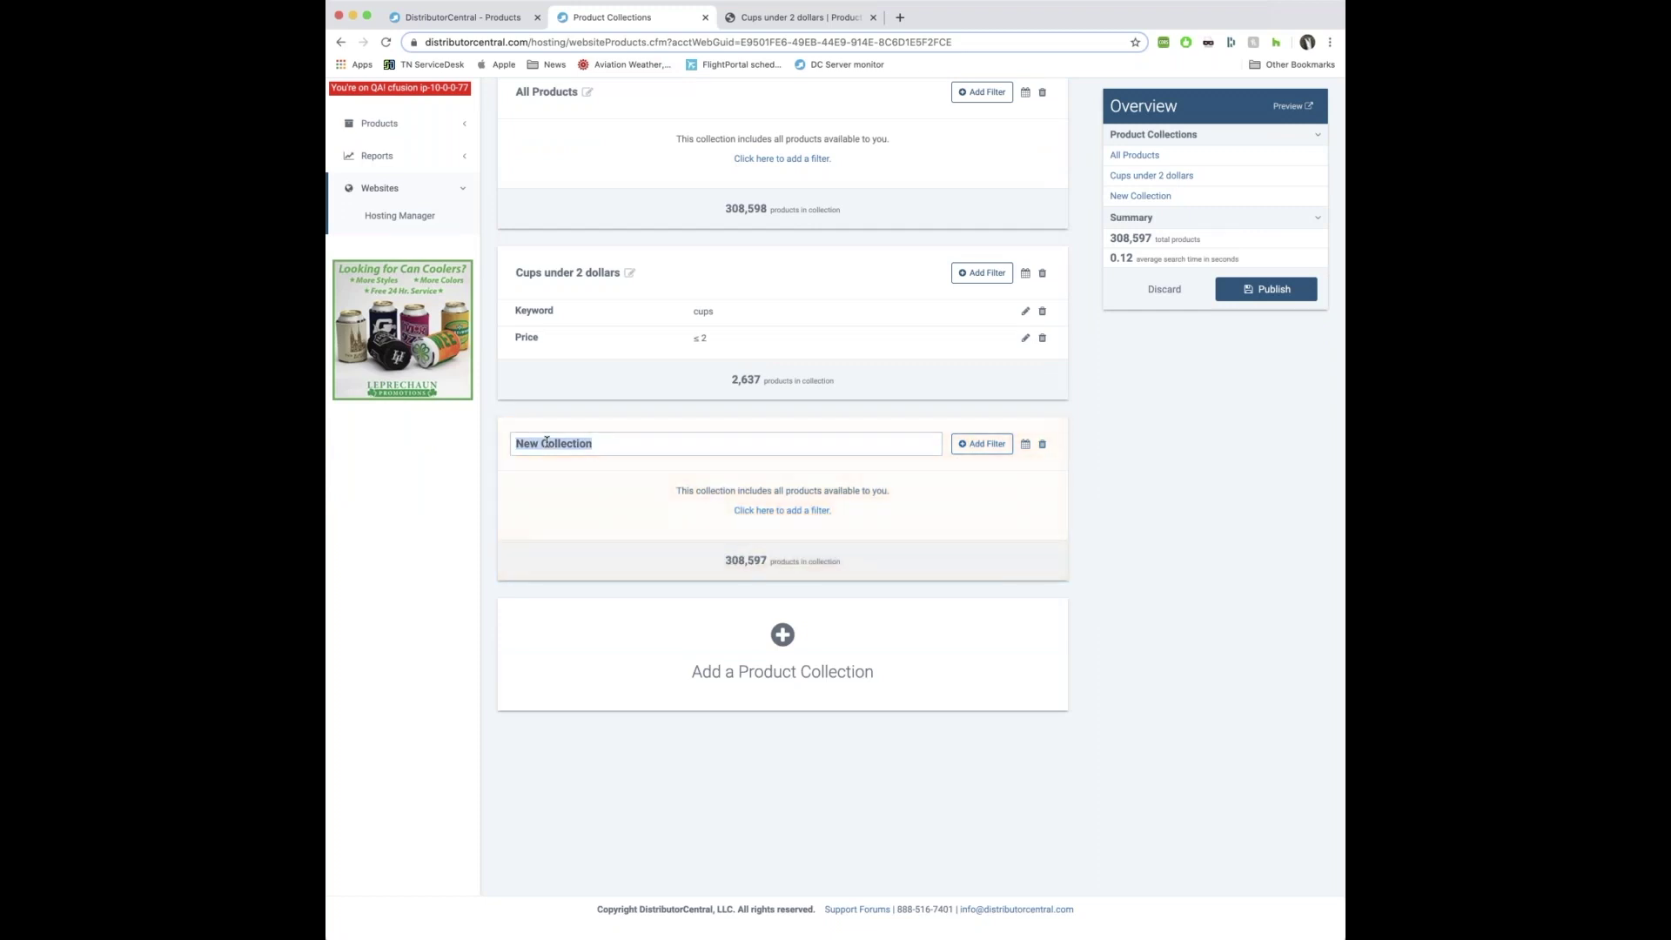
type("Healthcare")
key("Return")
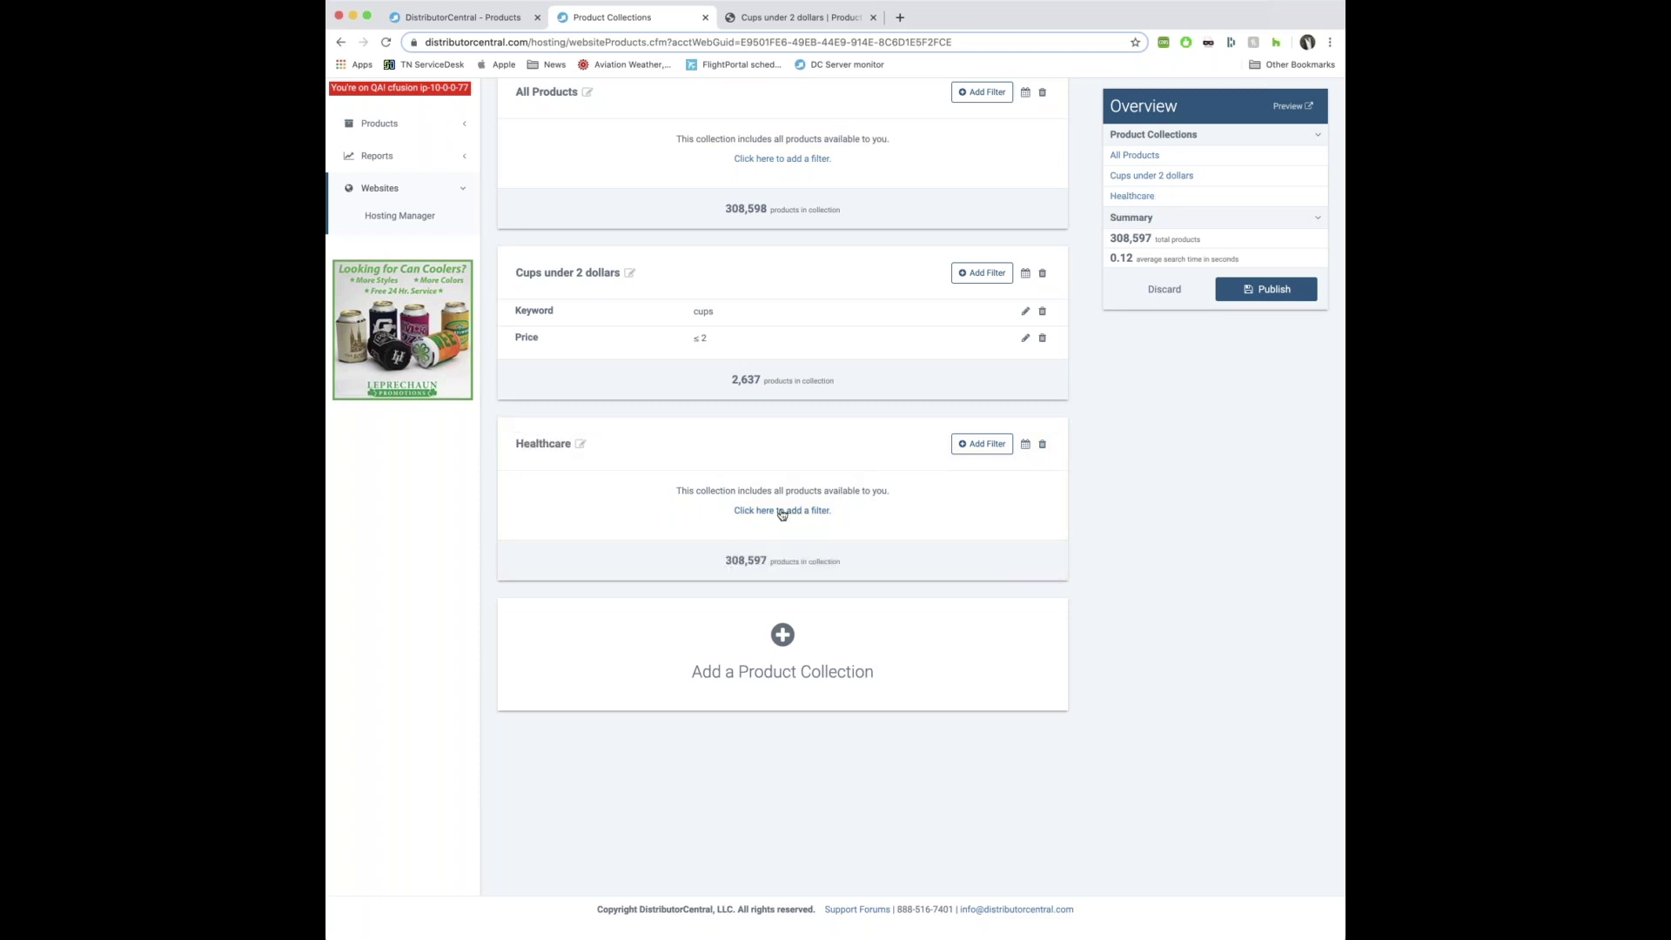
Add a Theme filter that includes Health Care to the Healthcare collection and check its product count
left_click(781, 512)
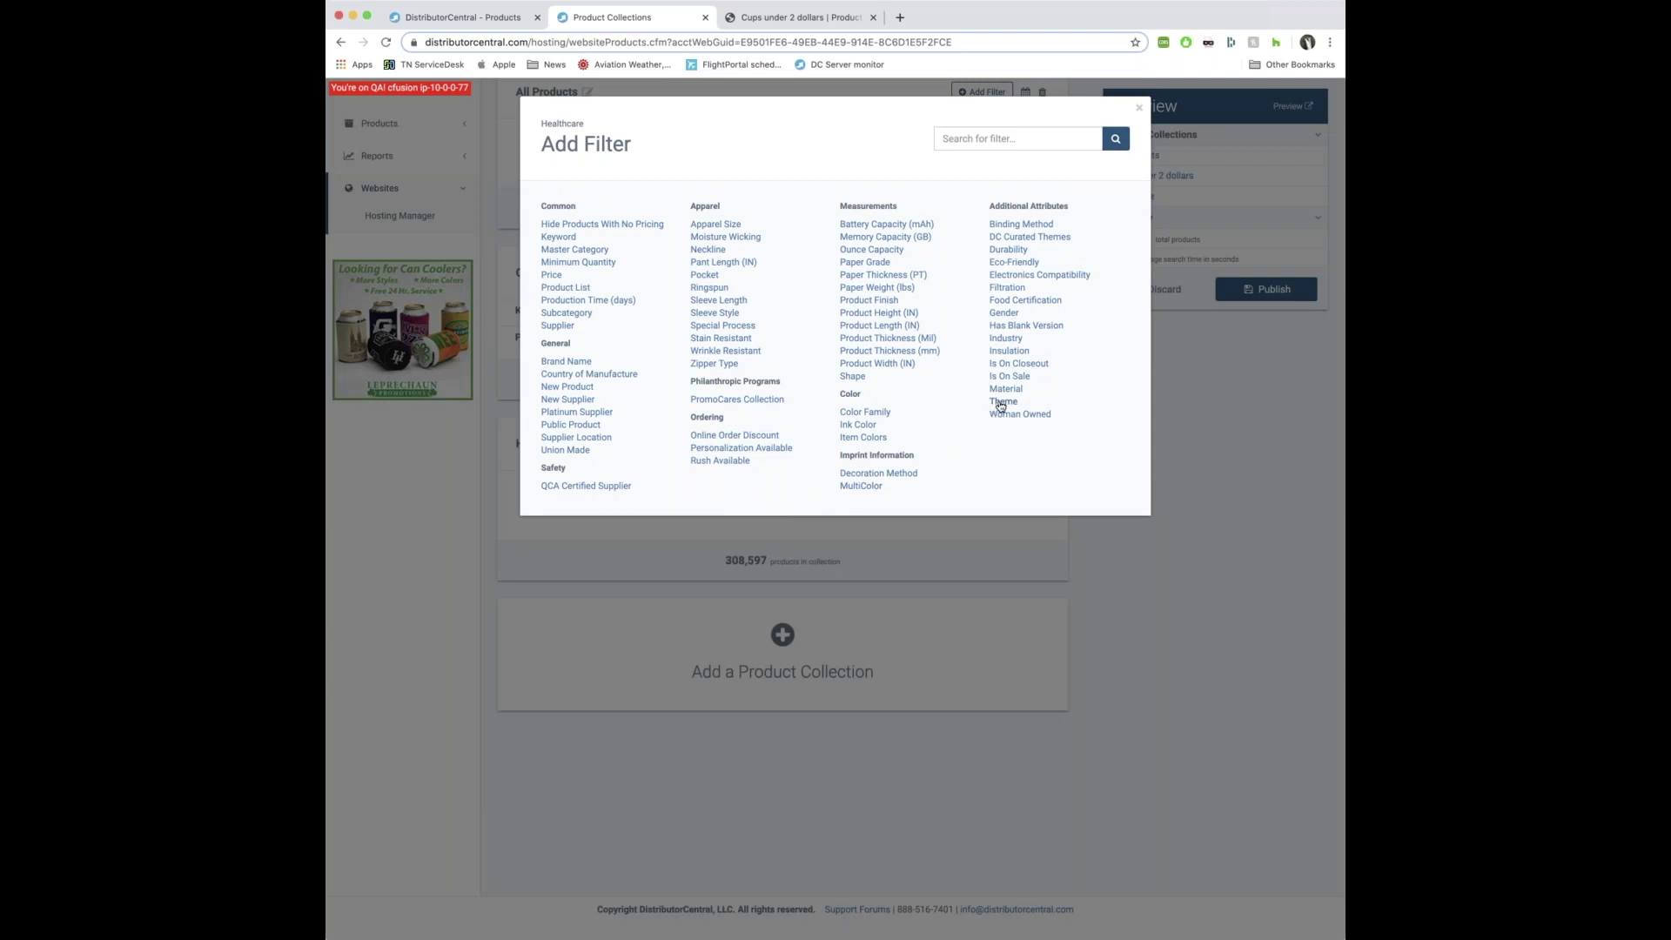
left_click(1001, 402)
left_click(766, 197)
type("healthc")
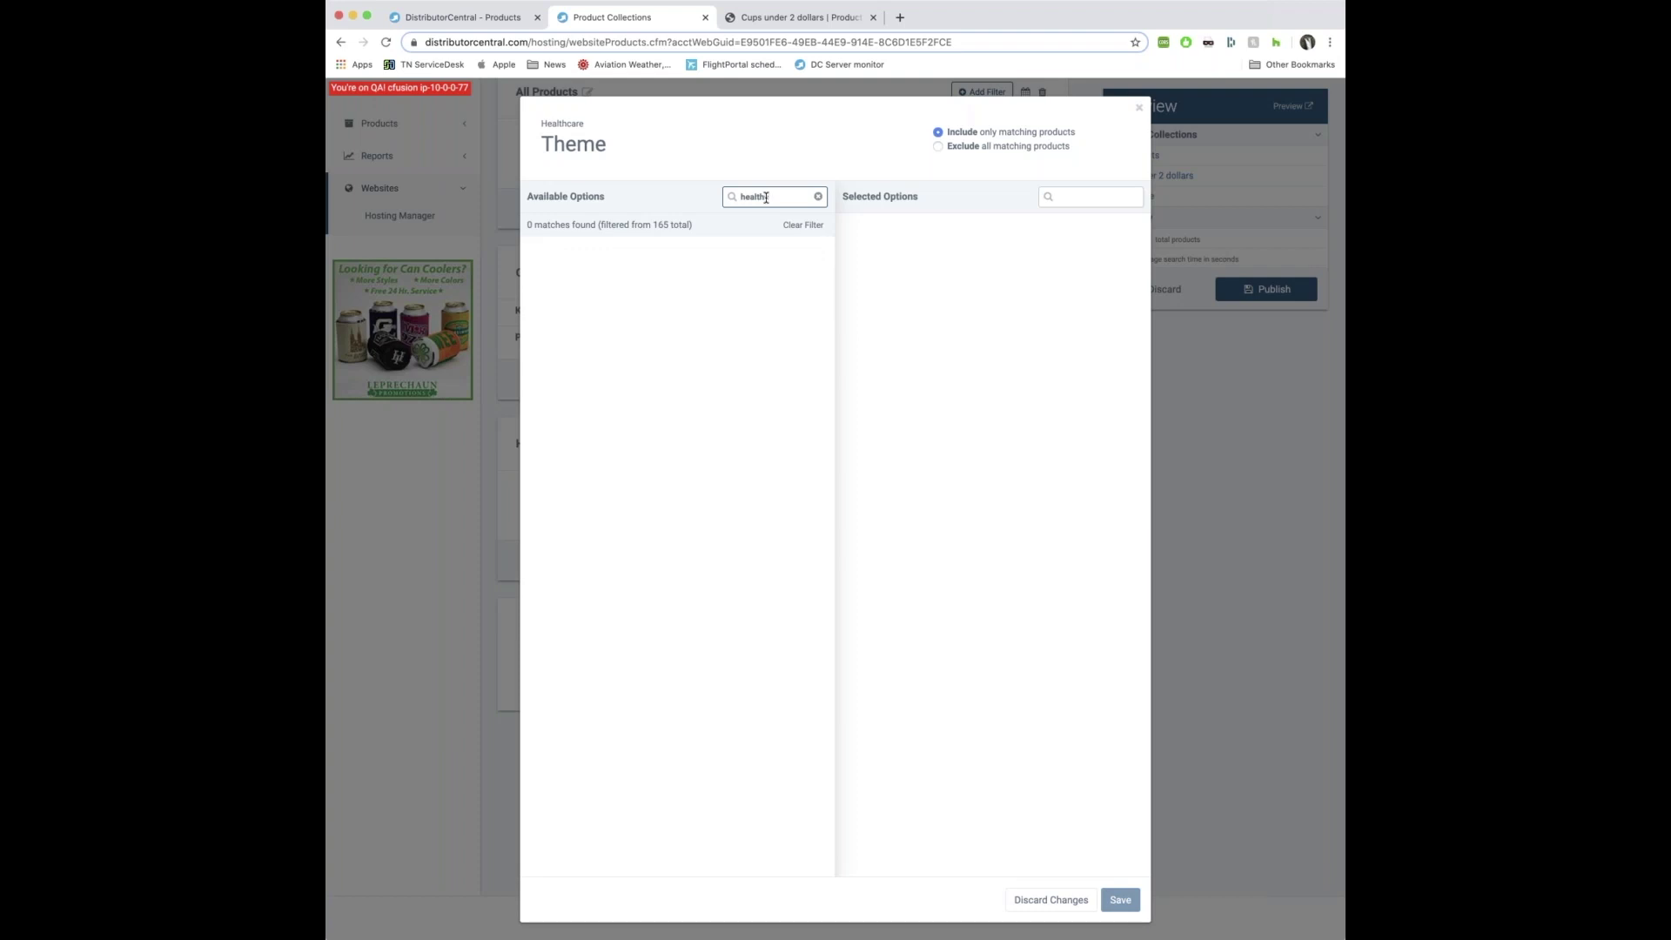
key("BackSpace")
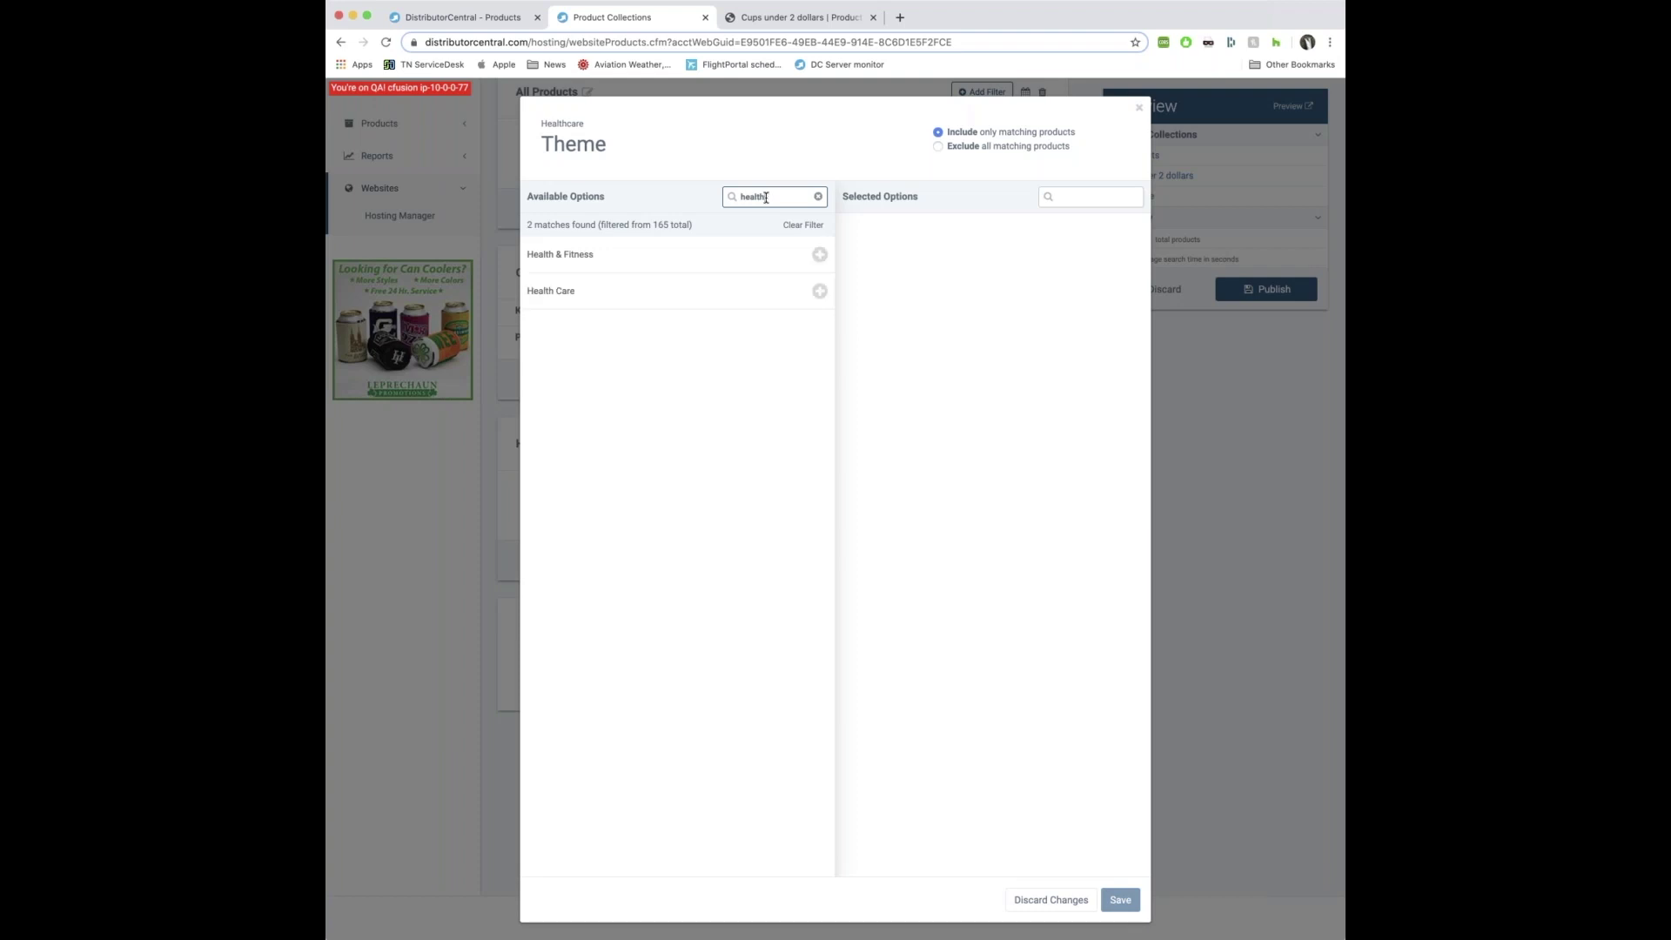
left_click(819, 289)
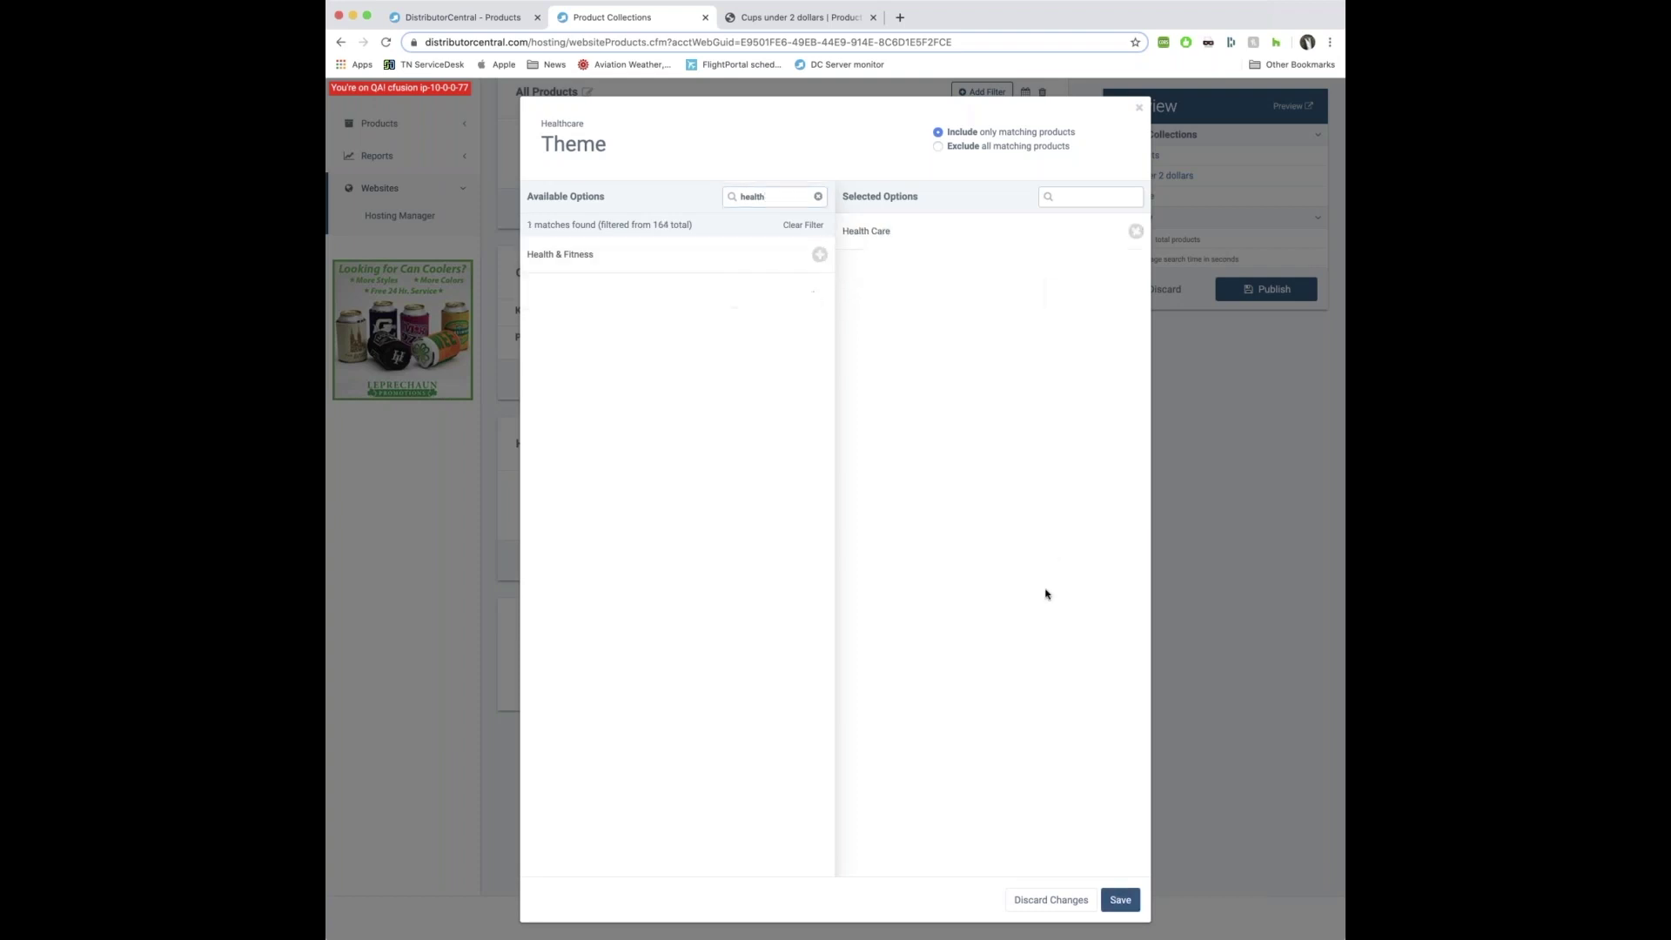
left_click(1121, 900)
triple_click(831, 530)
left_click(1208, 517)
Publish the product collection changes and view the Healthcare collection in the live catalog
scroll(1205, 521, "up", 2)
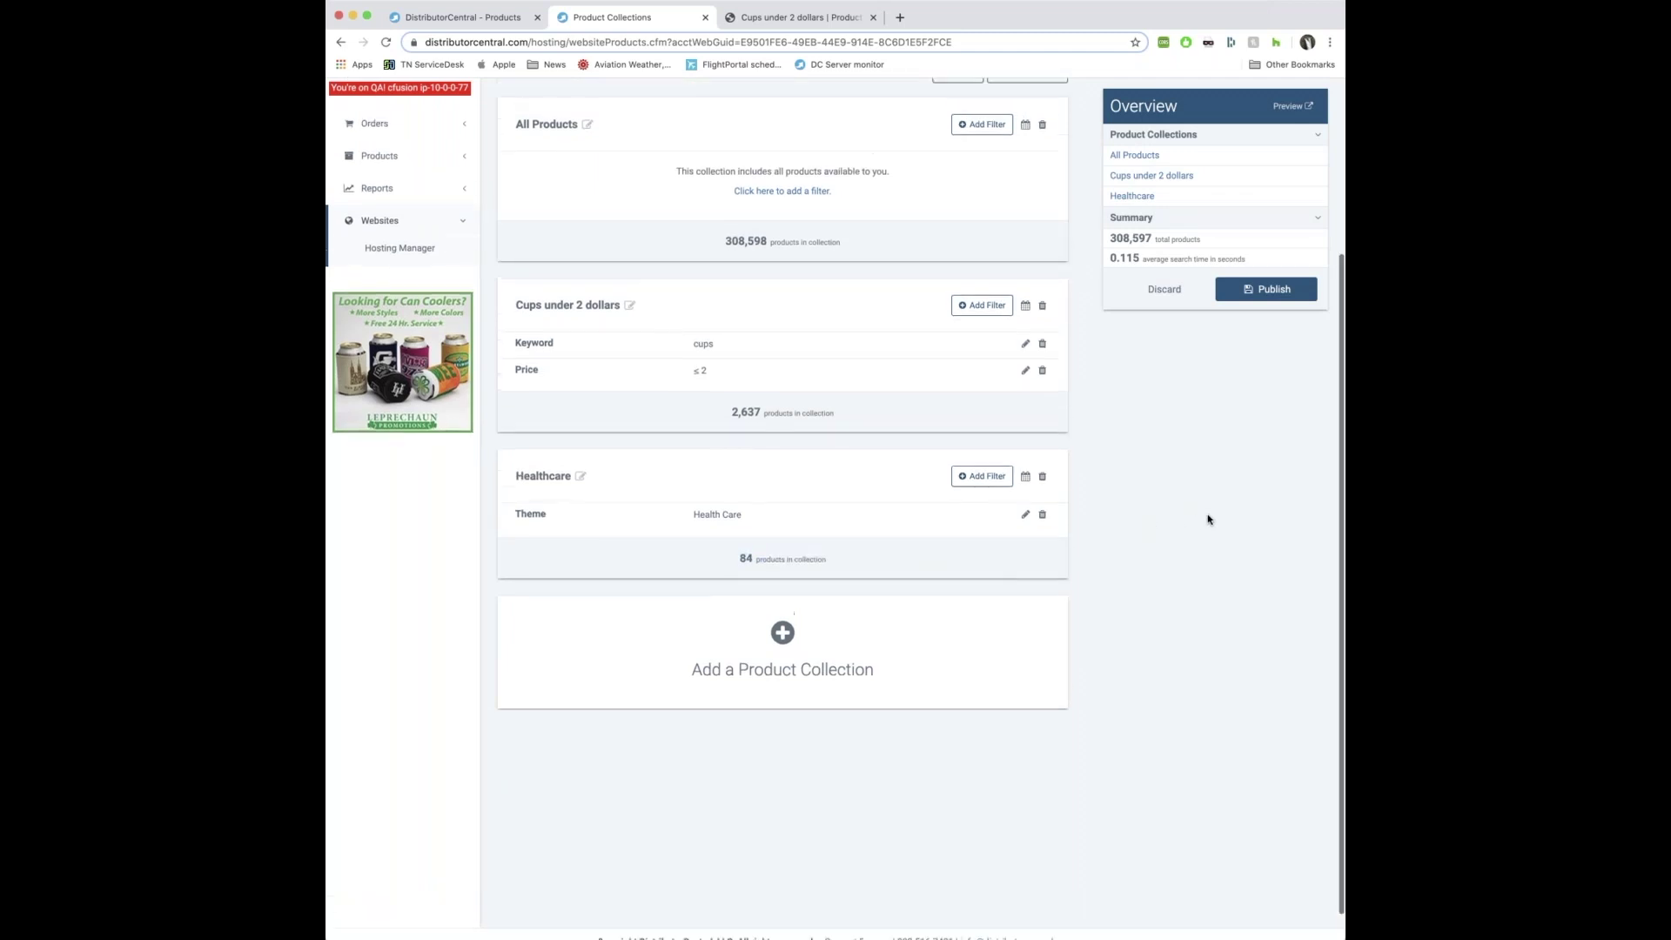
scroll(1170, 533, "up", 1)
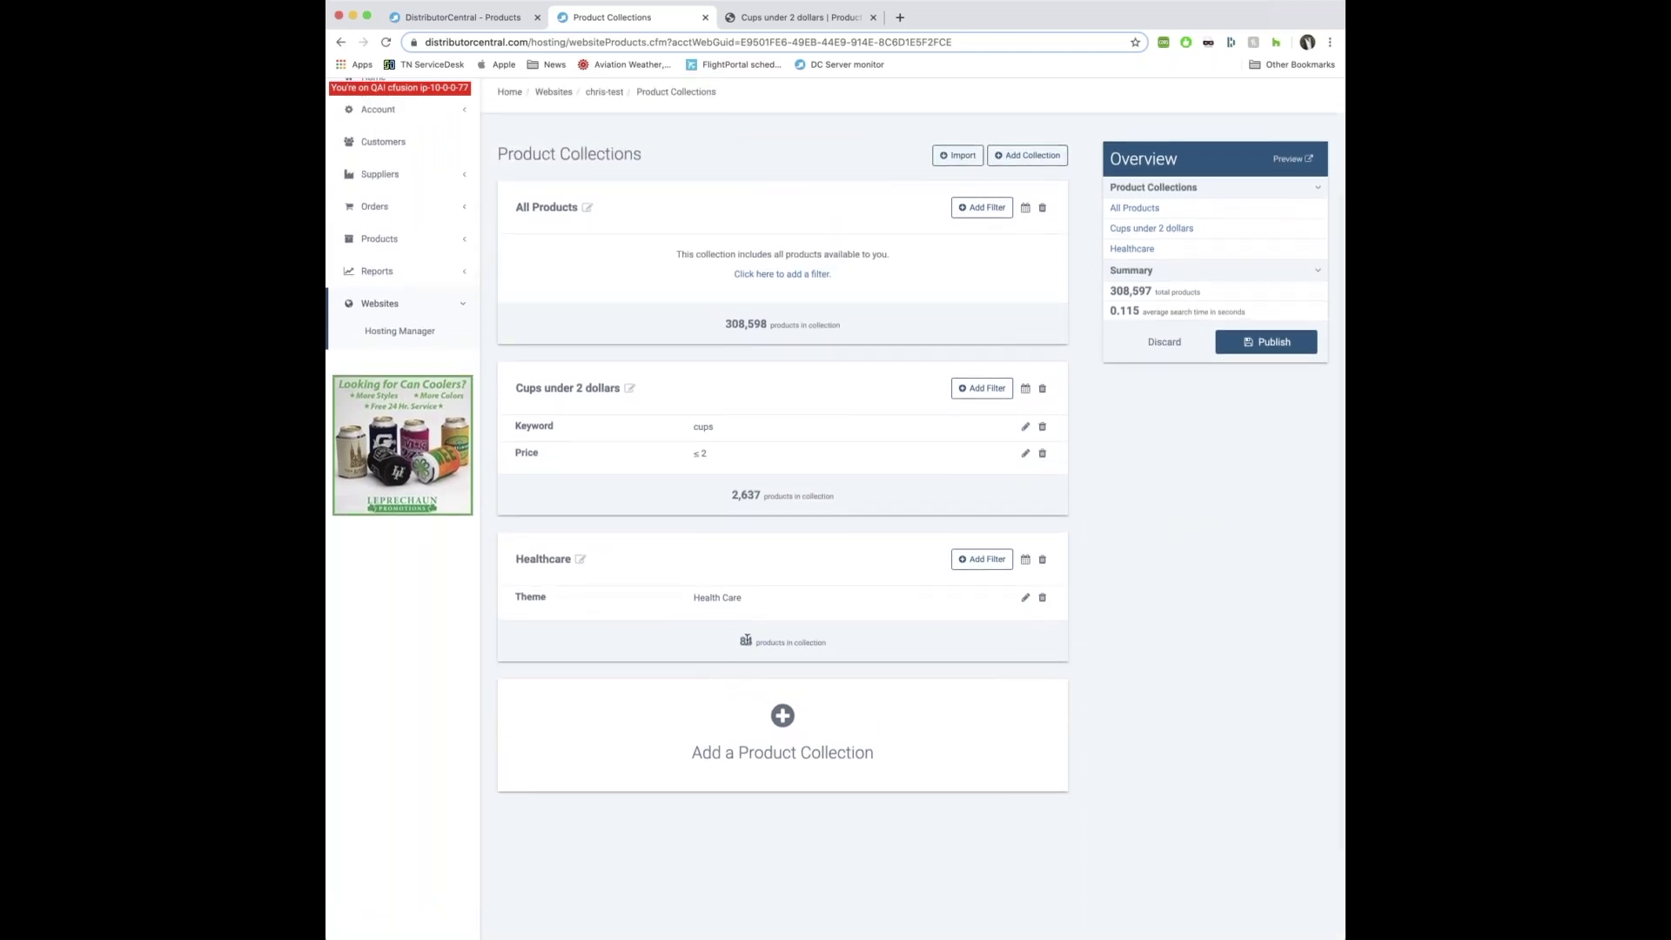
left_click(1271, 341)
left_click(964, 246)
left_click(808, 19)
left_click(342, 42)
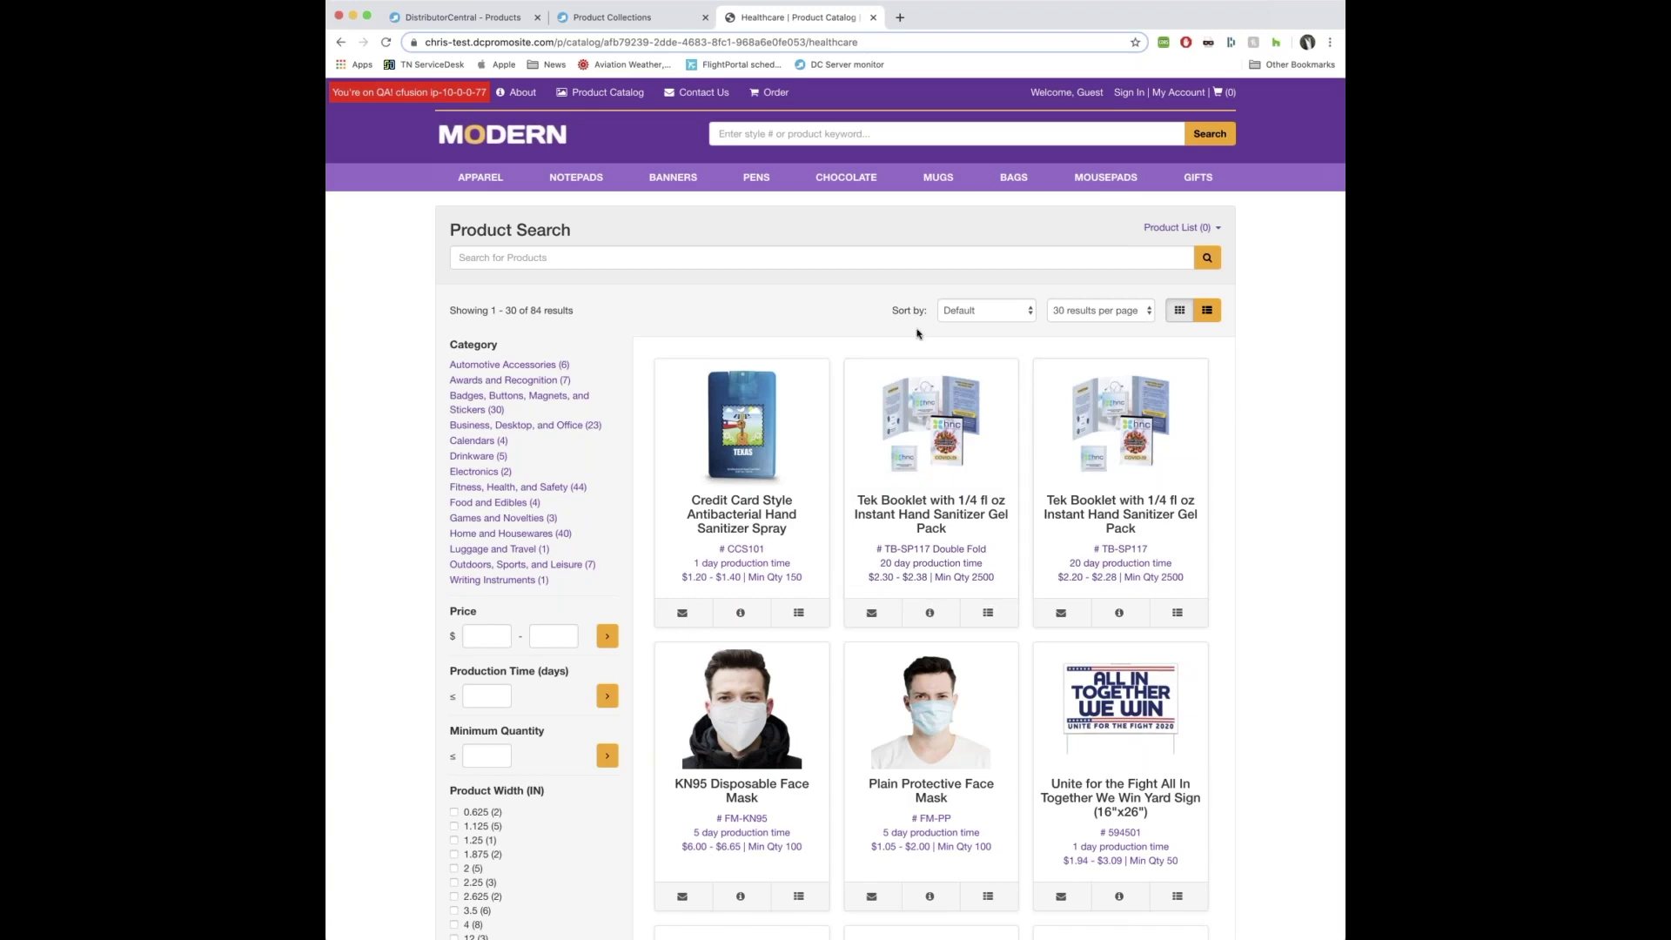
Add Stress Balls, the large Metal Coil Spring and the 5" Q-Tee Collection from the toys search results to the product list
left_click(480, 21)
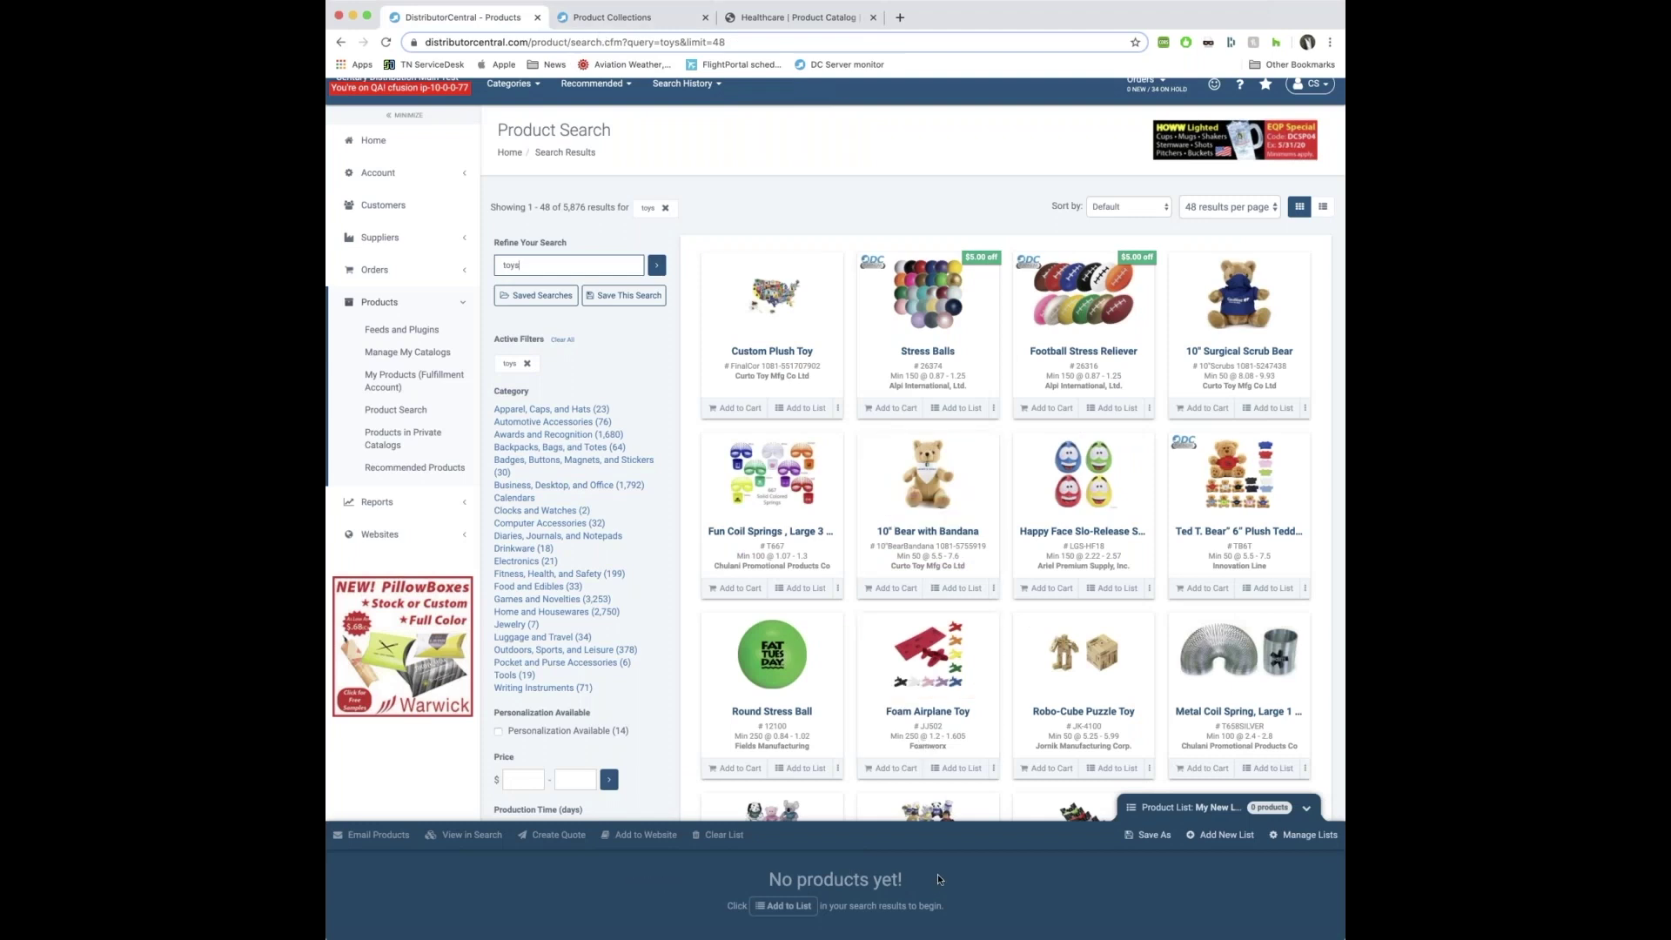
scroll(936, 567, "down", 1)
scroll(957, 564, "up", 1)
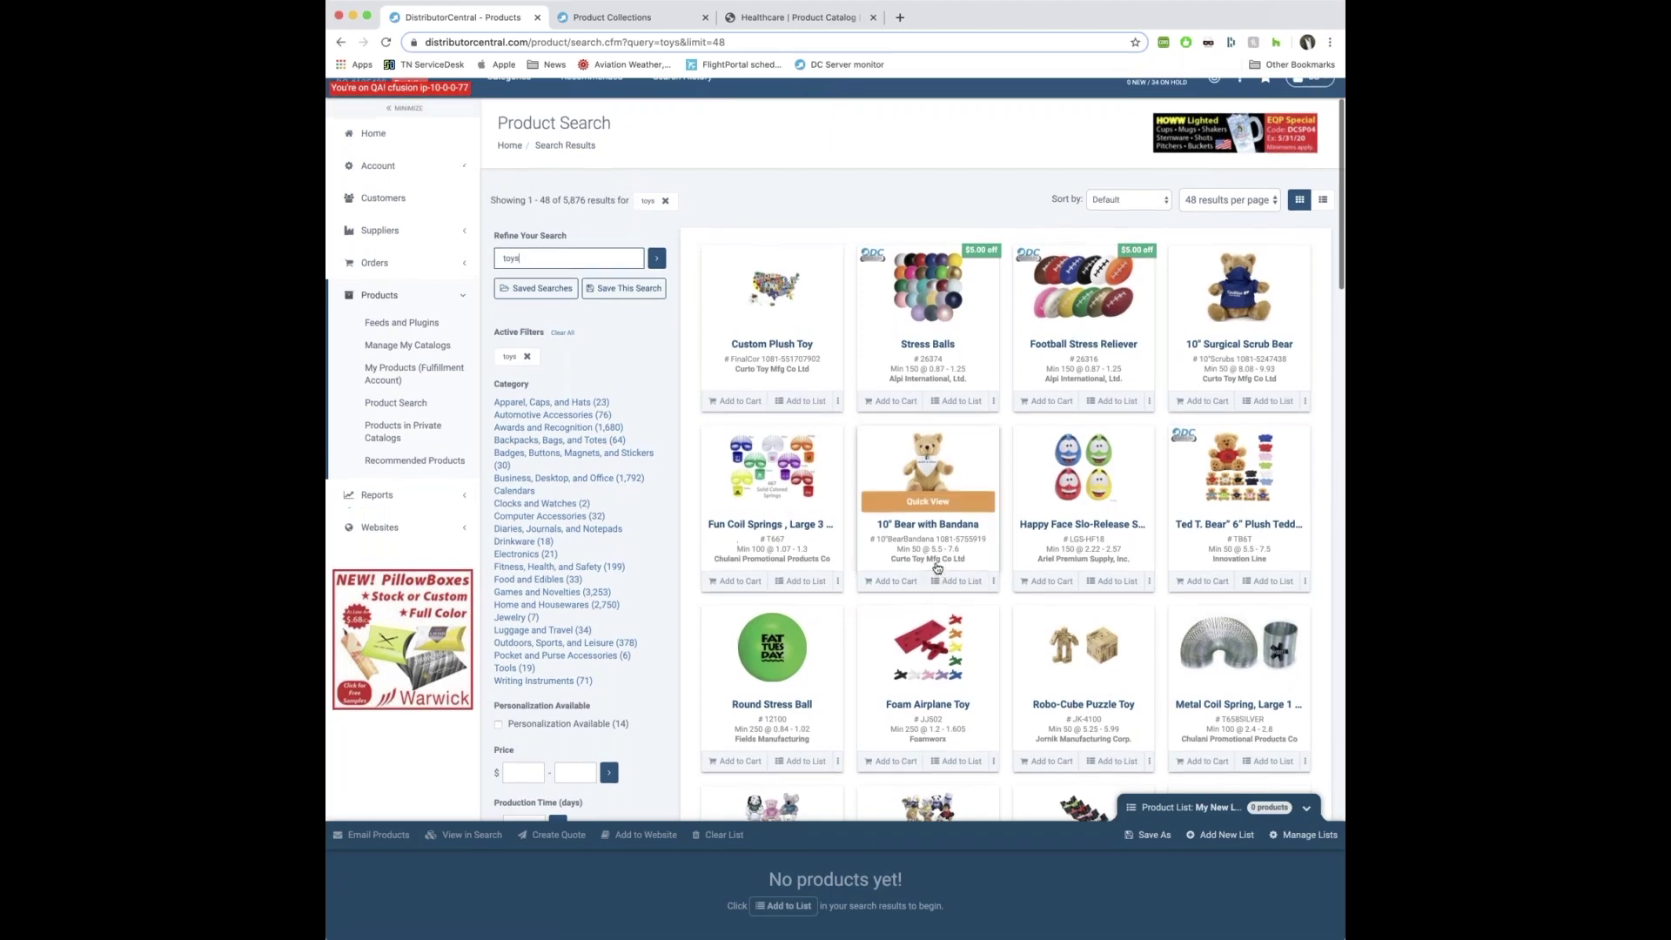
scroll(1007, 554, "down", 1)
scroll(897, 374, "up", 1)
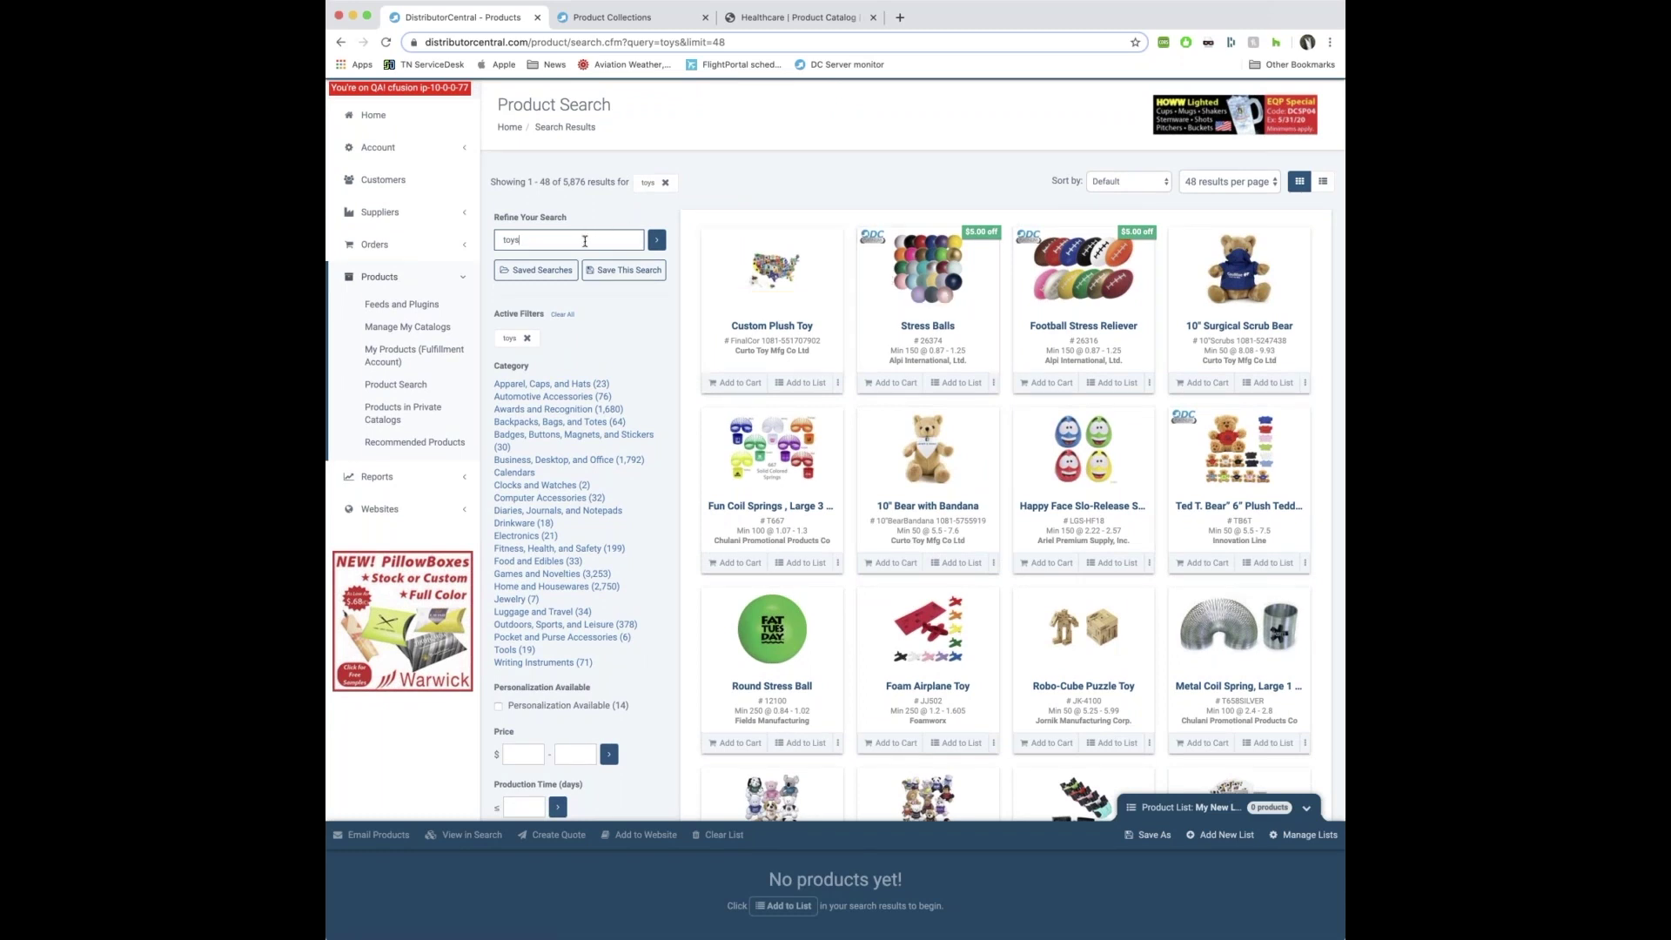
left_click(961, 383)
left_click(1272, 742)
scroll(953, 522, "down", 1)
scroll(953, 516, "down", 5)
left_click(960, 682)
scroll(1037, 619, "down", 3)
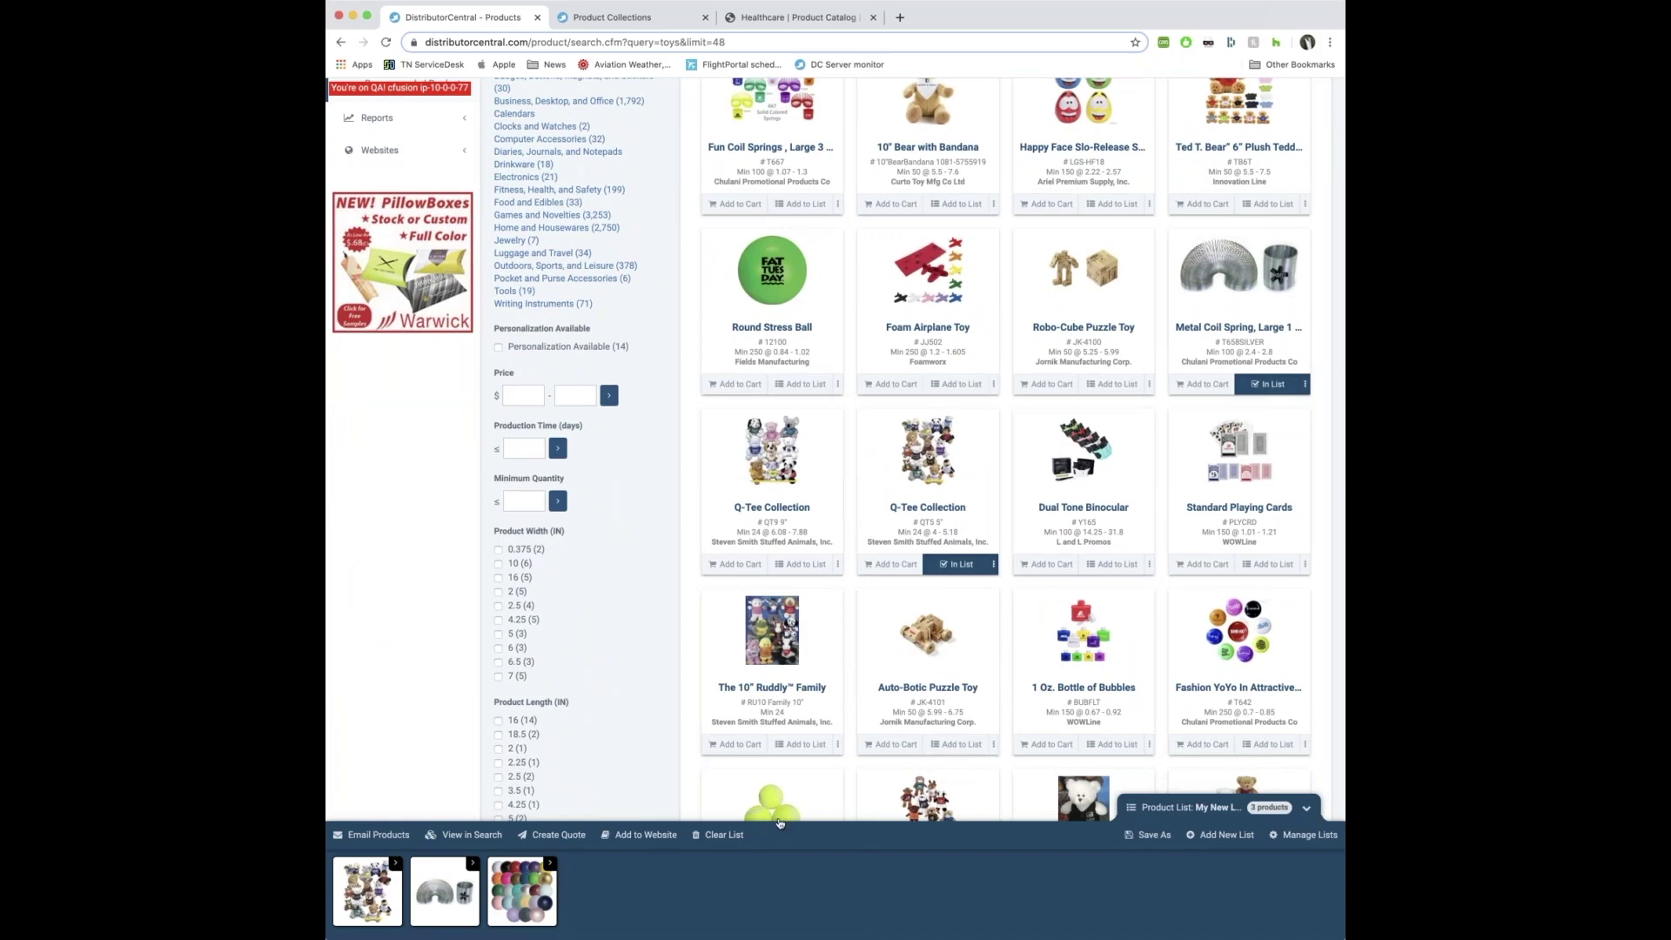
Add the product list to the chris-test website as a collection named Special Toys
left_click(635, 836)
type("Special Toys")
left_click(734, 264)
left_click(881, 459)
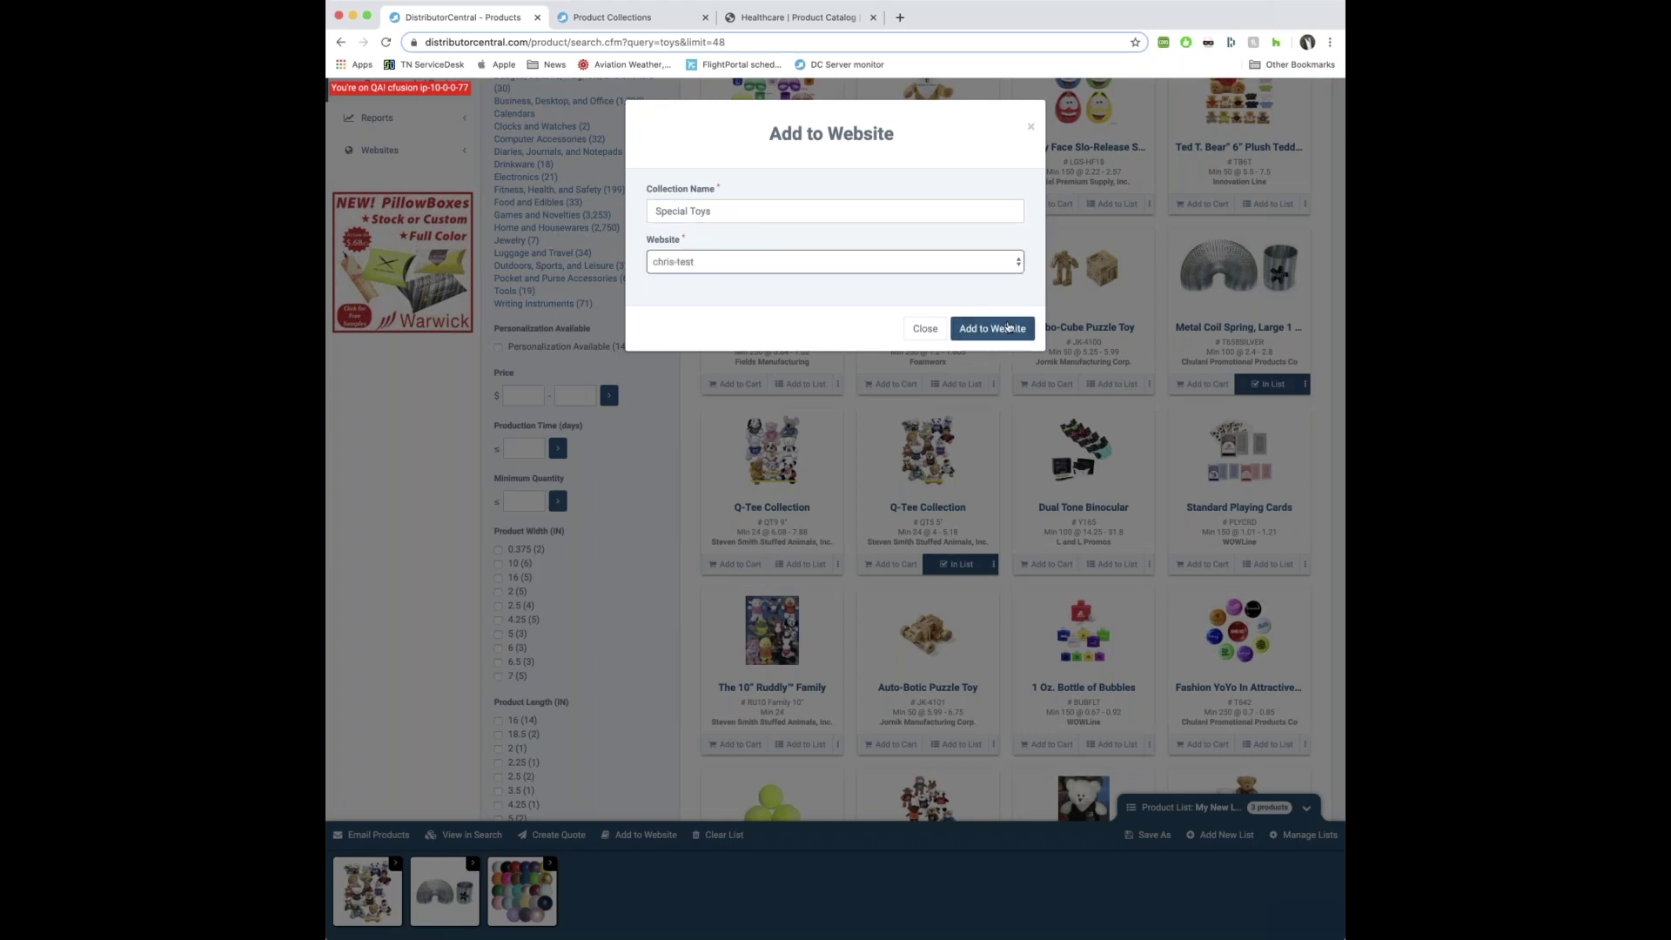
left_click(1009, 330)
left_click(1011, 240)
Return to the live product catalog and view the Special Toys collection
left_click(793, 22)
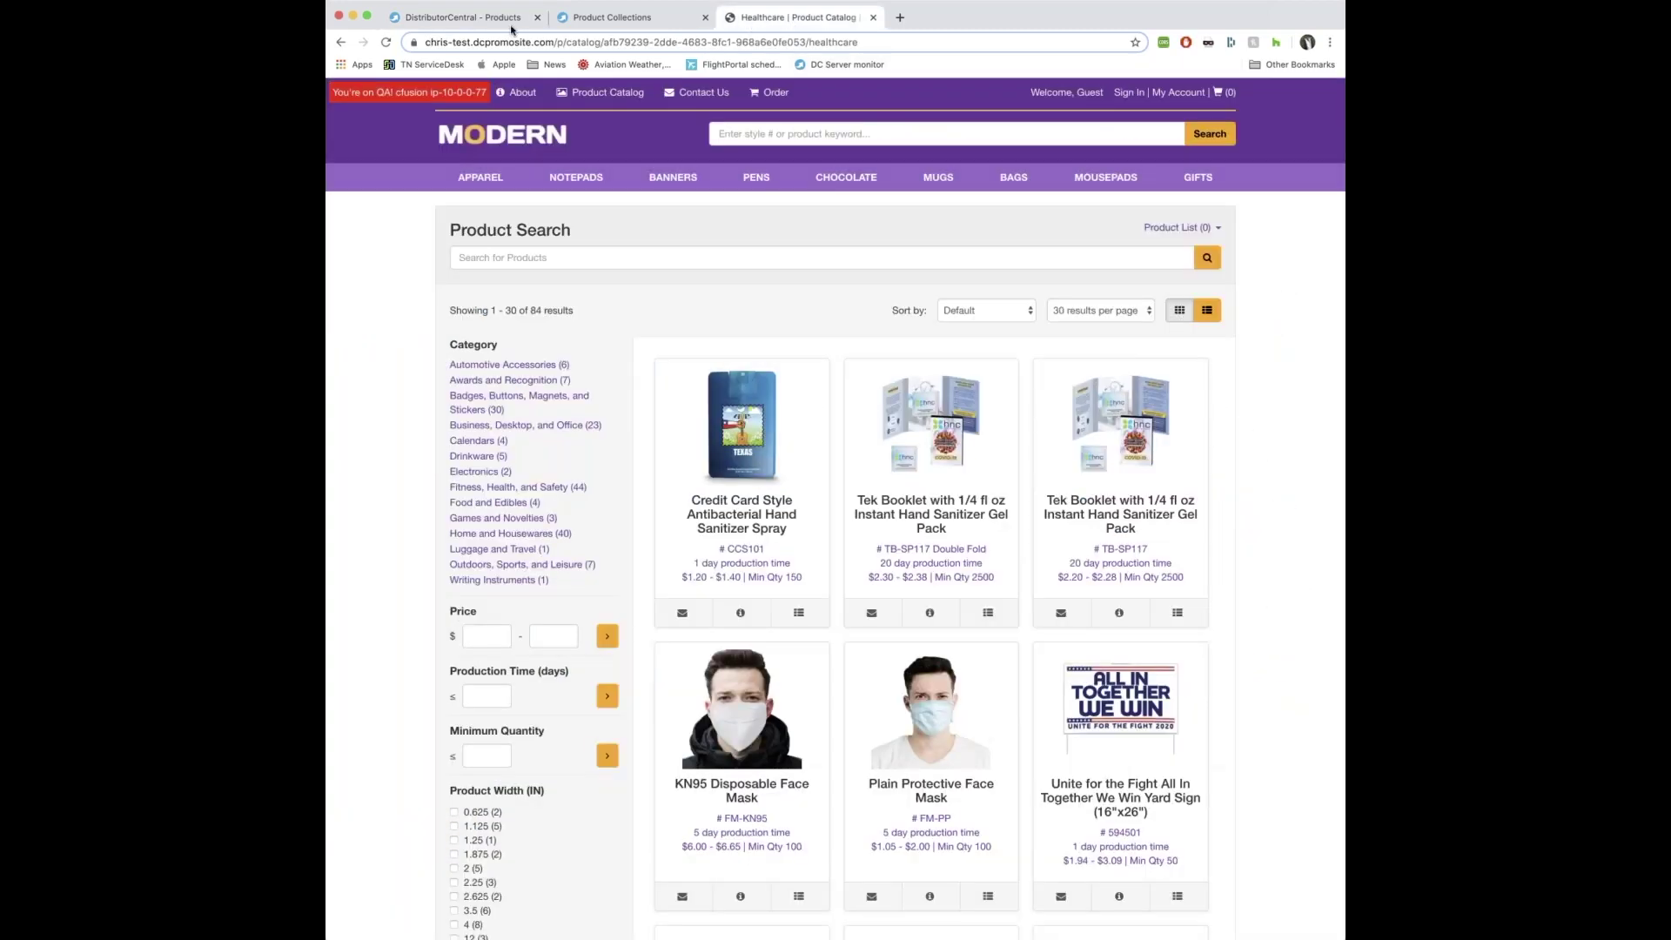
left_click(341, 42)
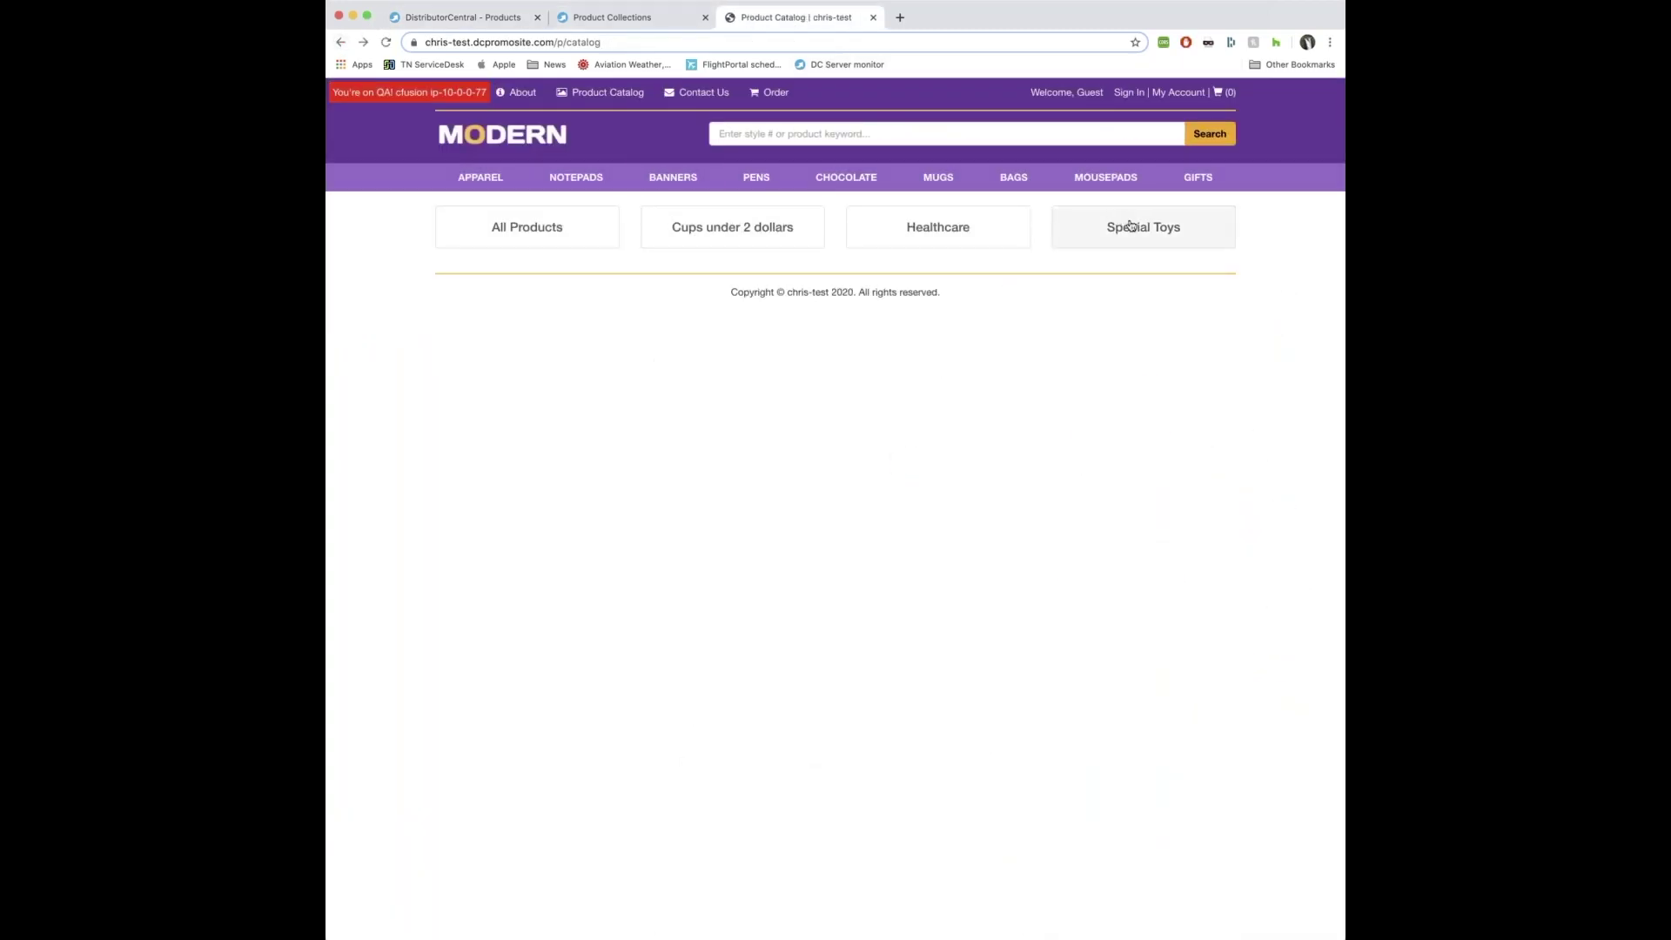
left_click(1135, 227)
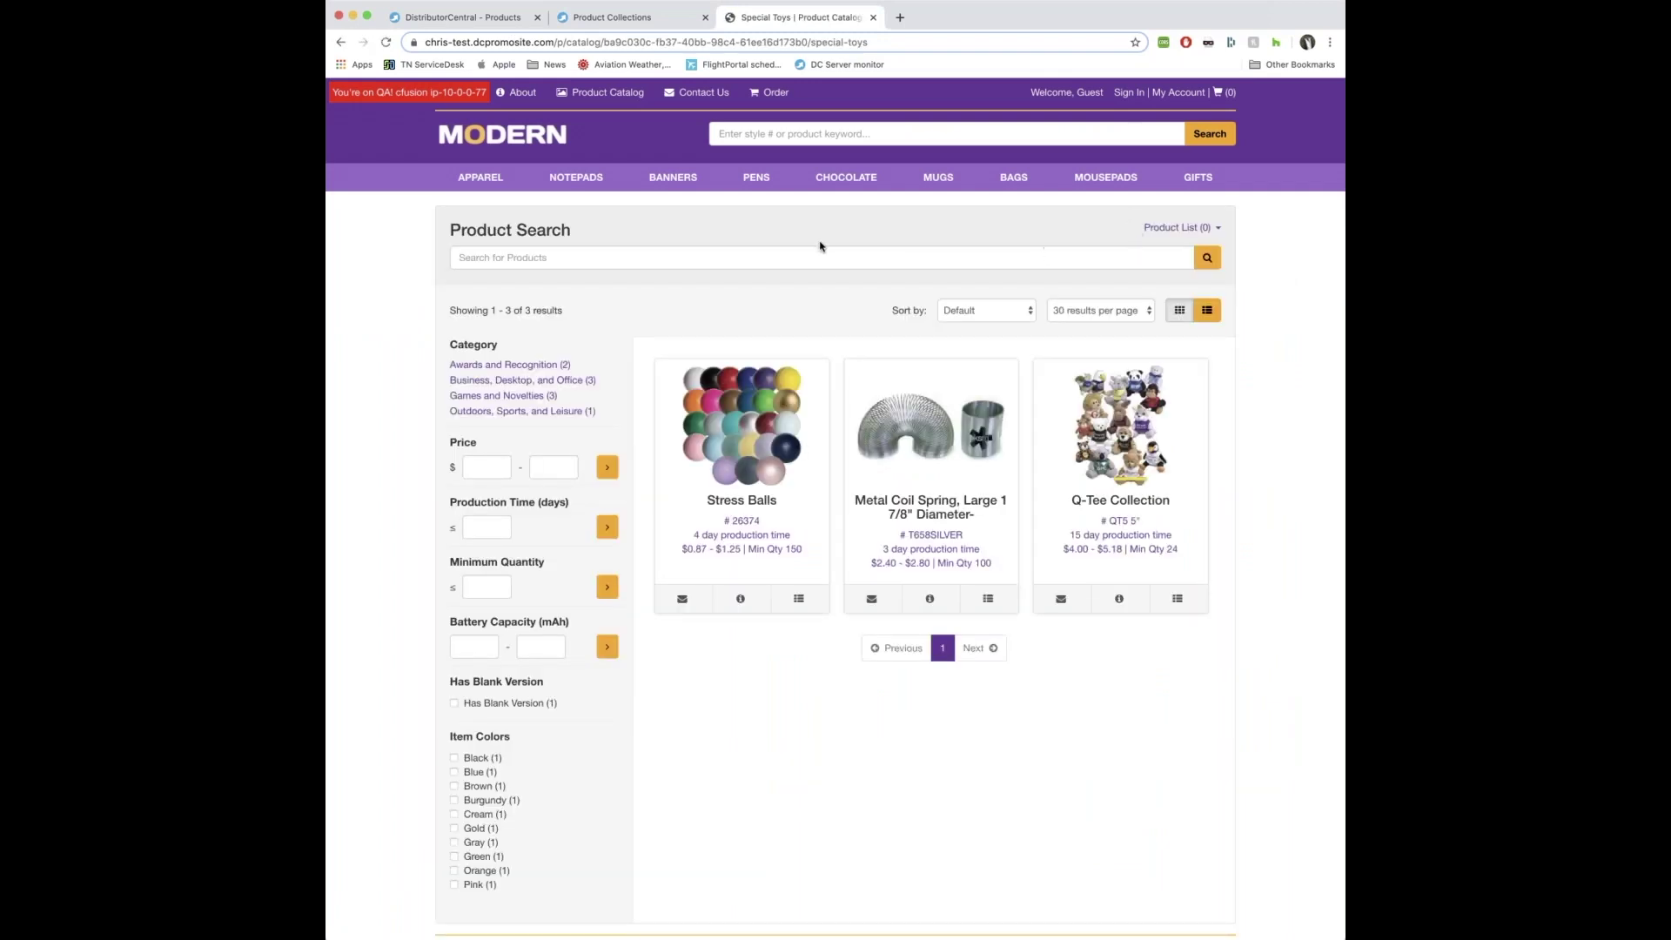
Return to the Product Collections page and check the product counts of the Healthcare and Cups under 2 dollars collections
left_click(633, 19)
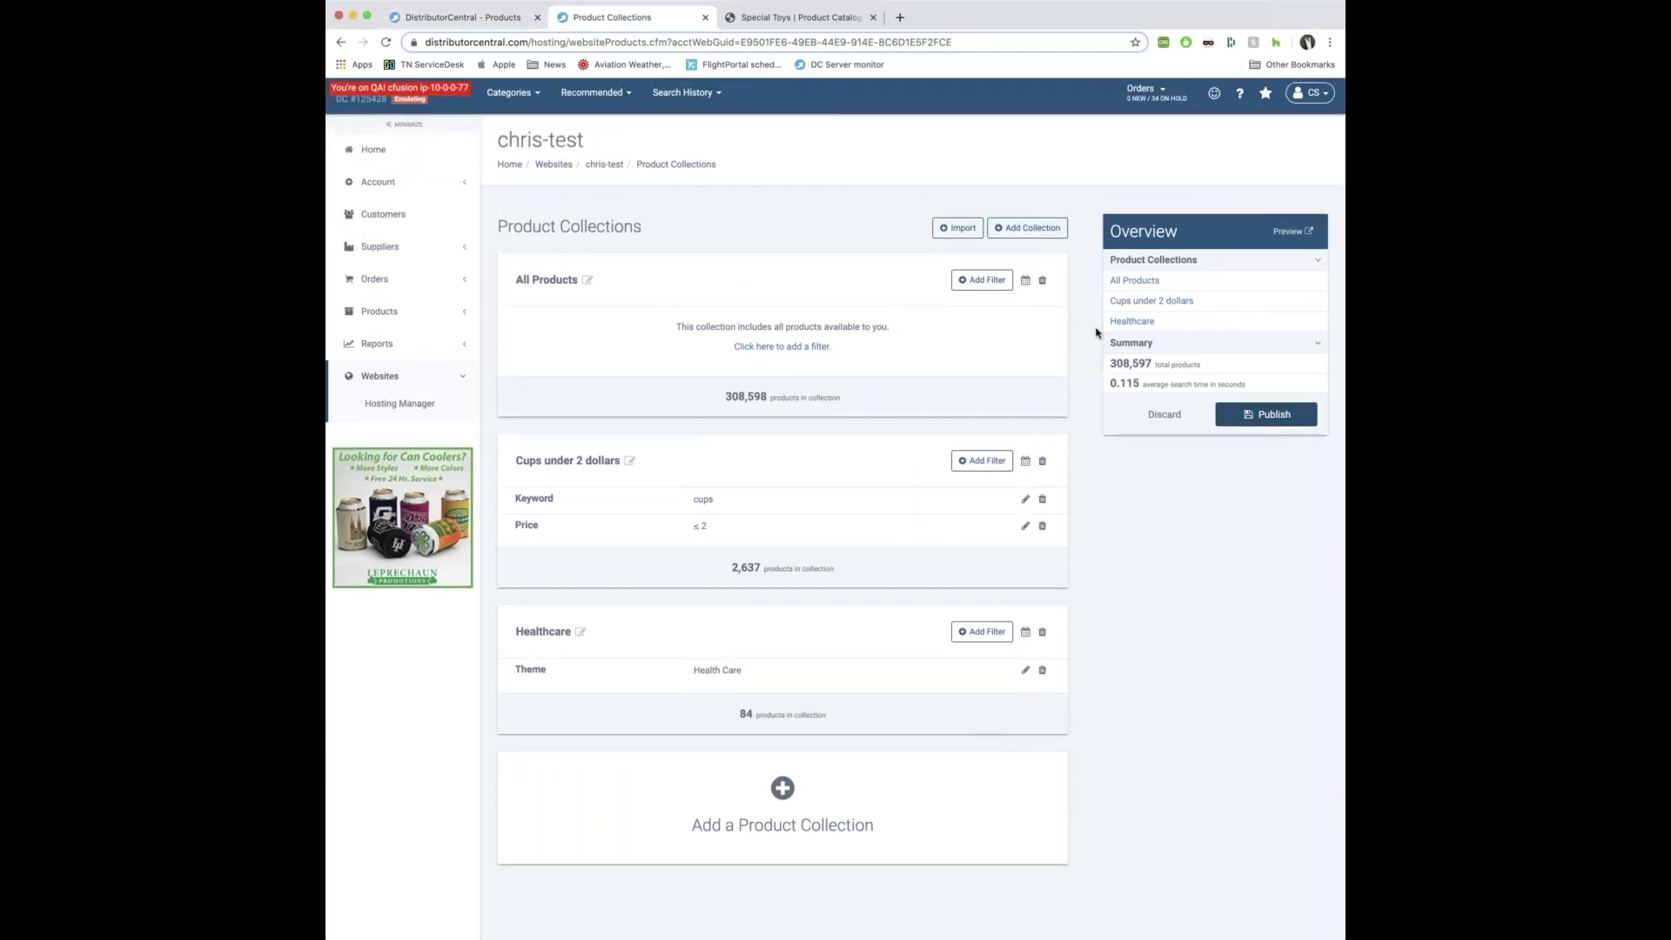
scroll(1098, 333, "down", 1)
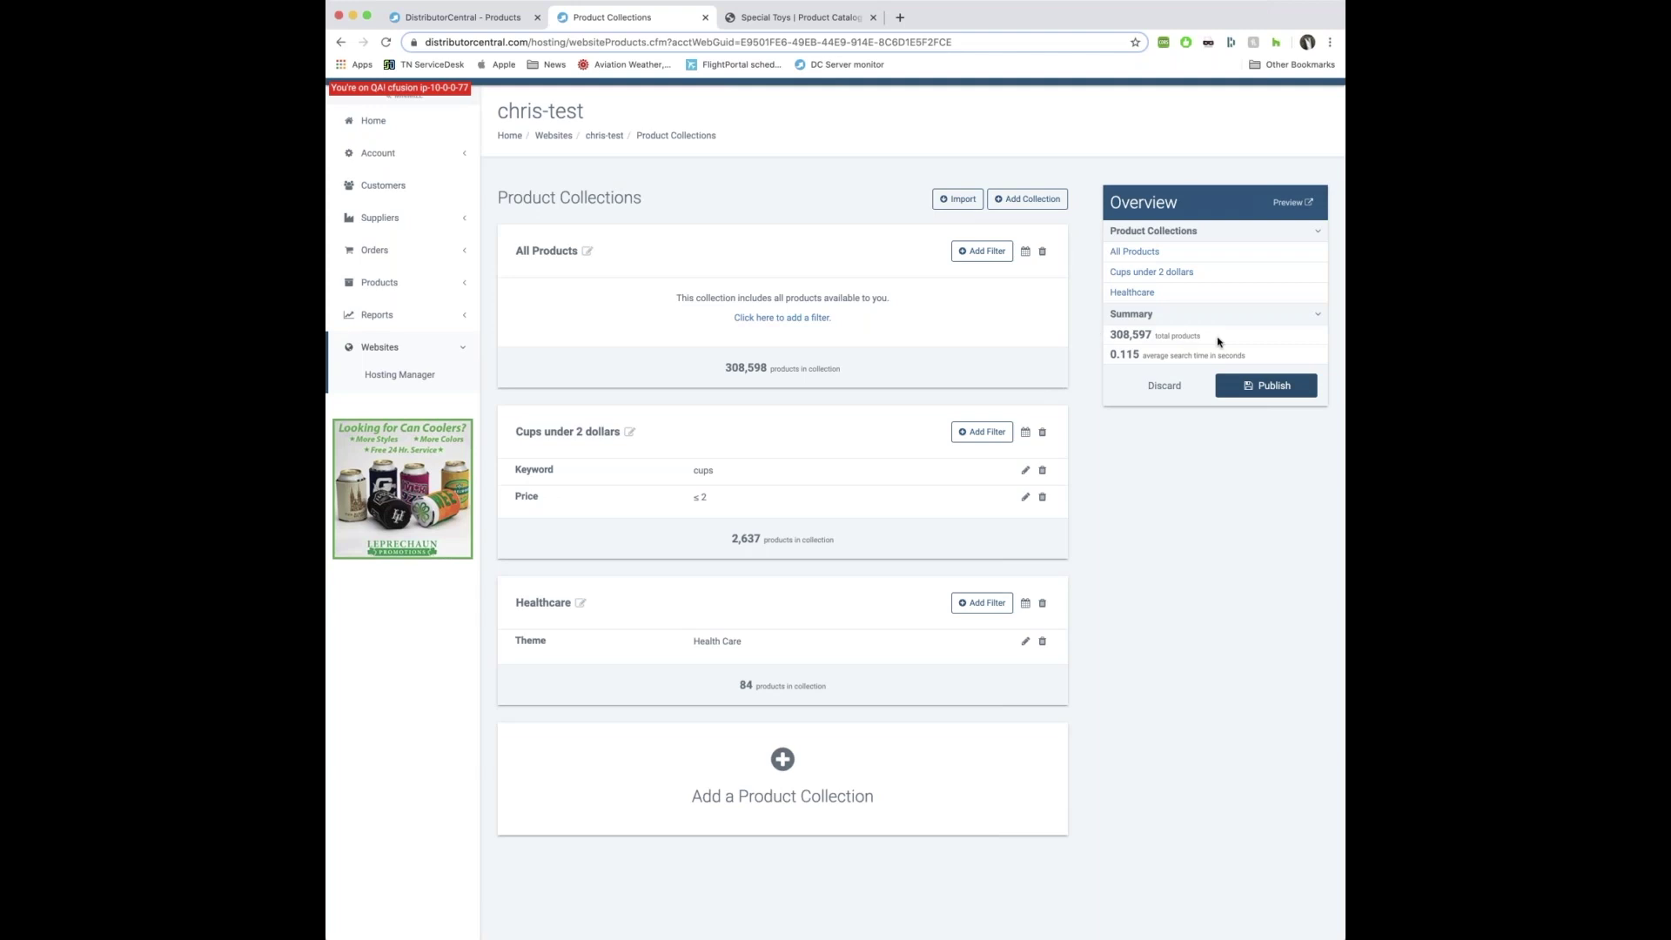
triple_click(718, 675)
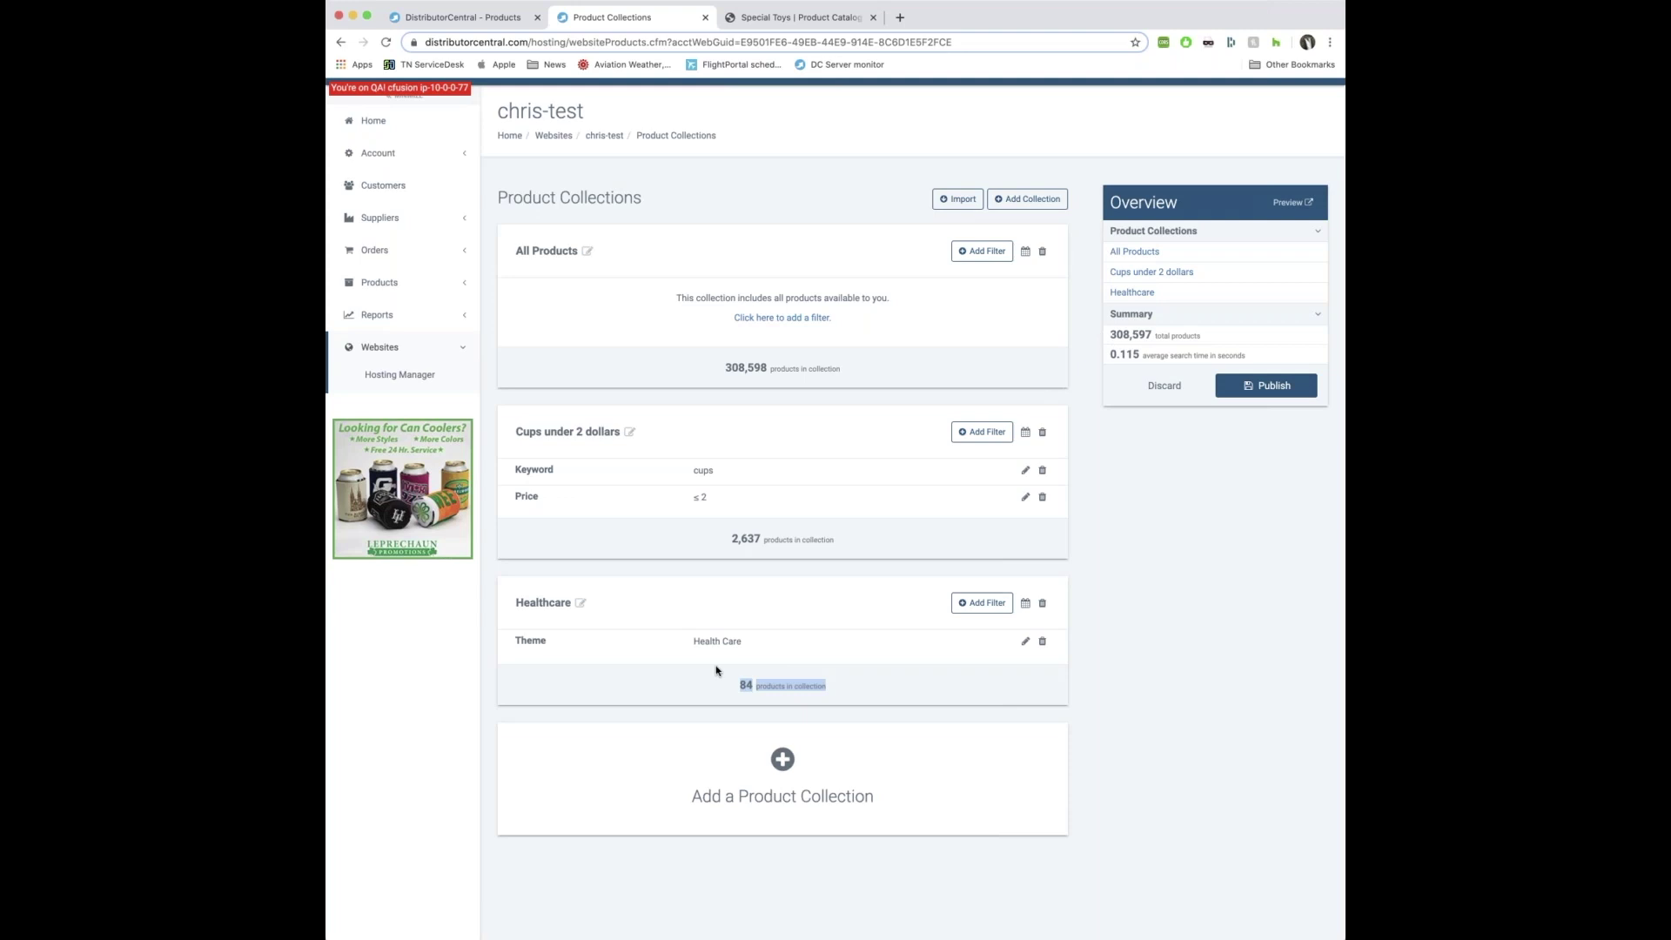
triple_click(718, 539)
left_click(1206, 542)
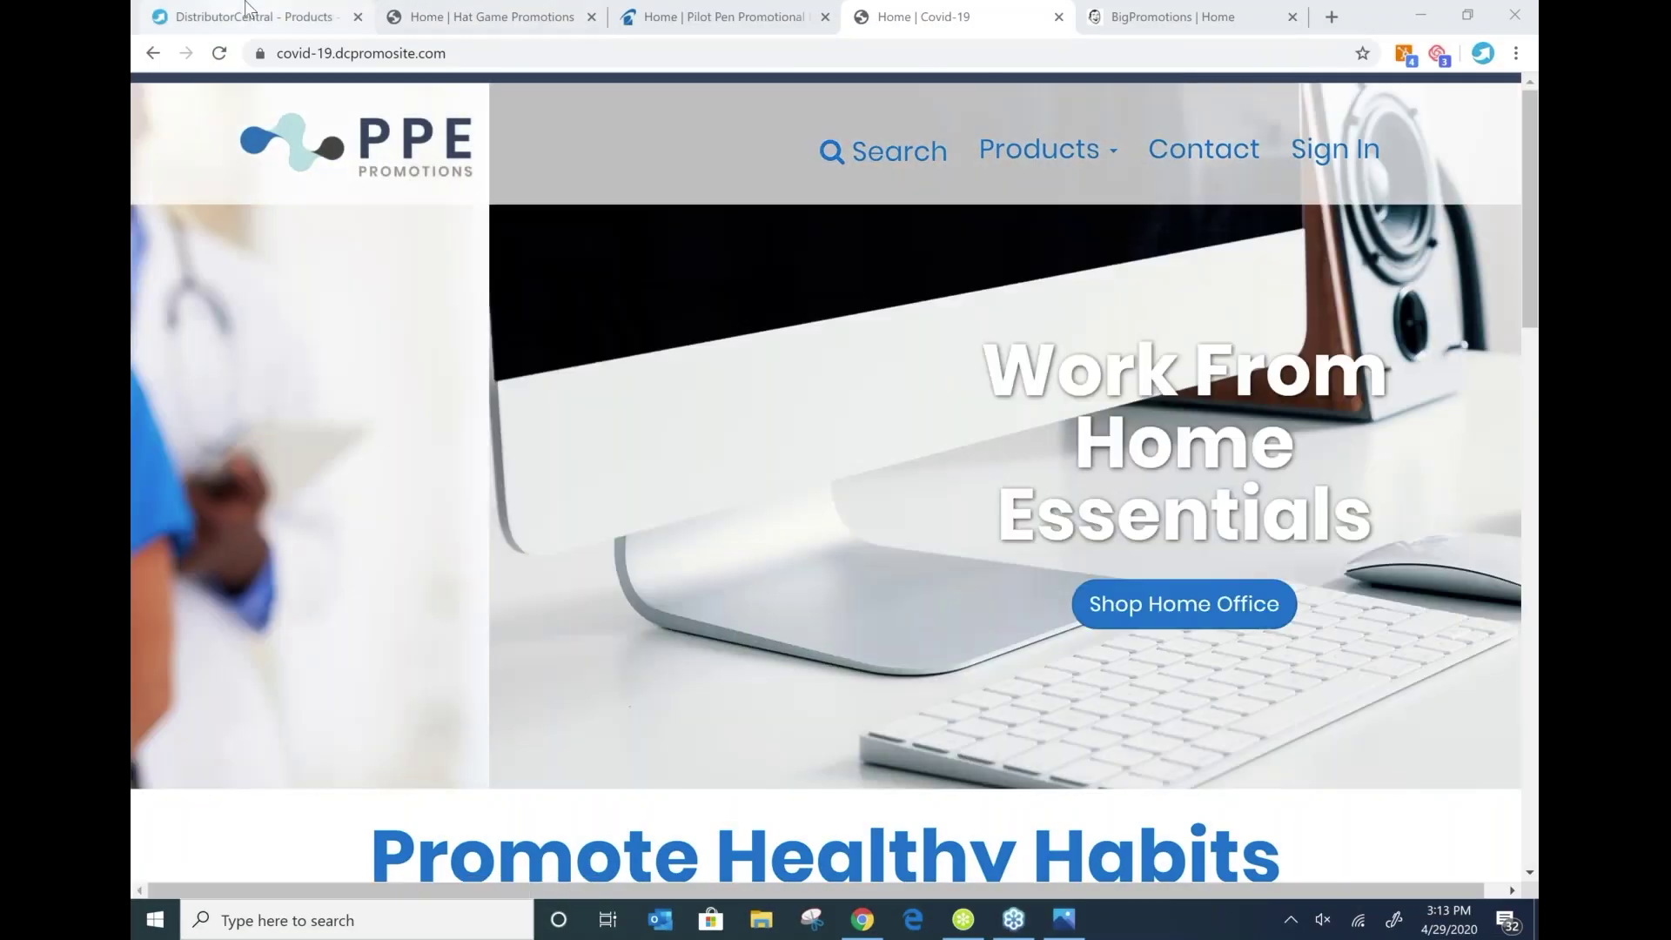
Go to the product editor and open the attributes of the Business Card Magnet - 3.5x2 (Square Corners) - 20 mil
left_click(247, 10)
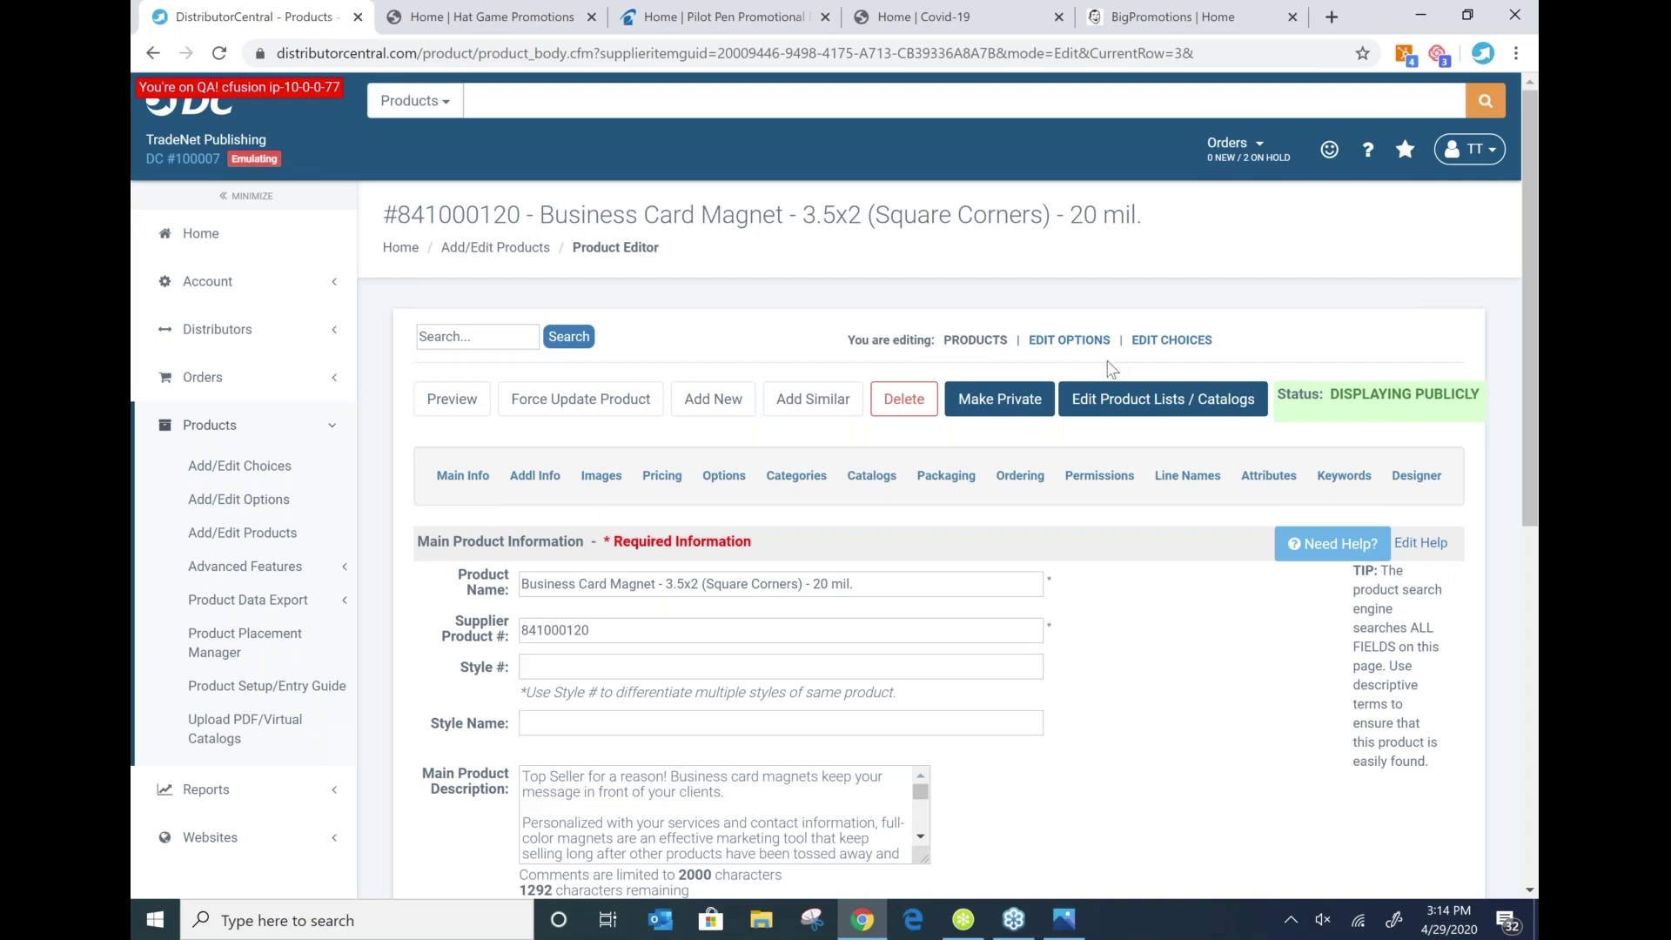
scroll(703, 477, "down", 1)
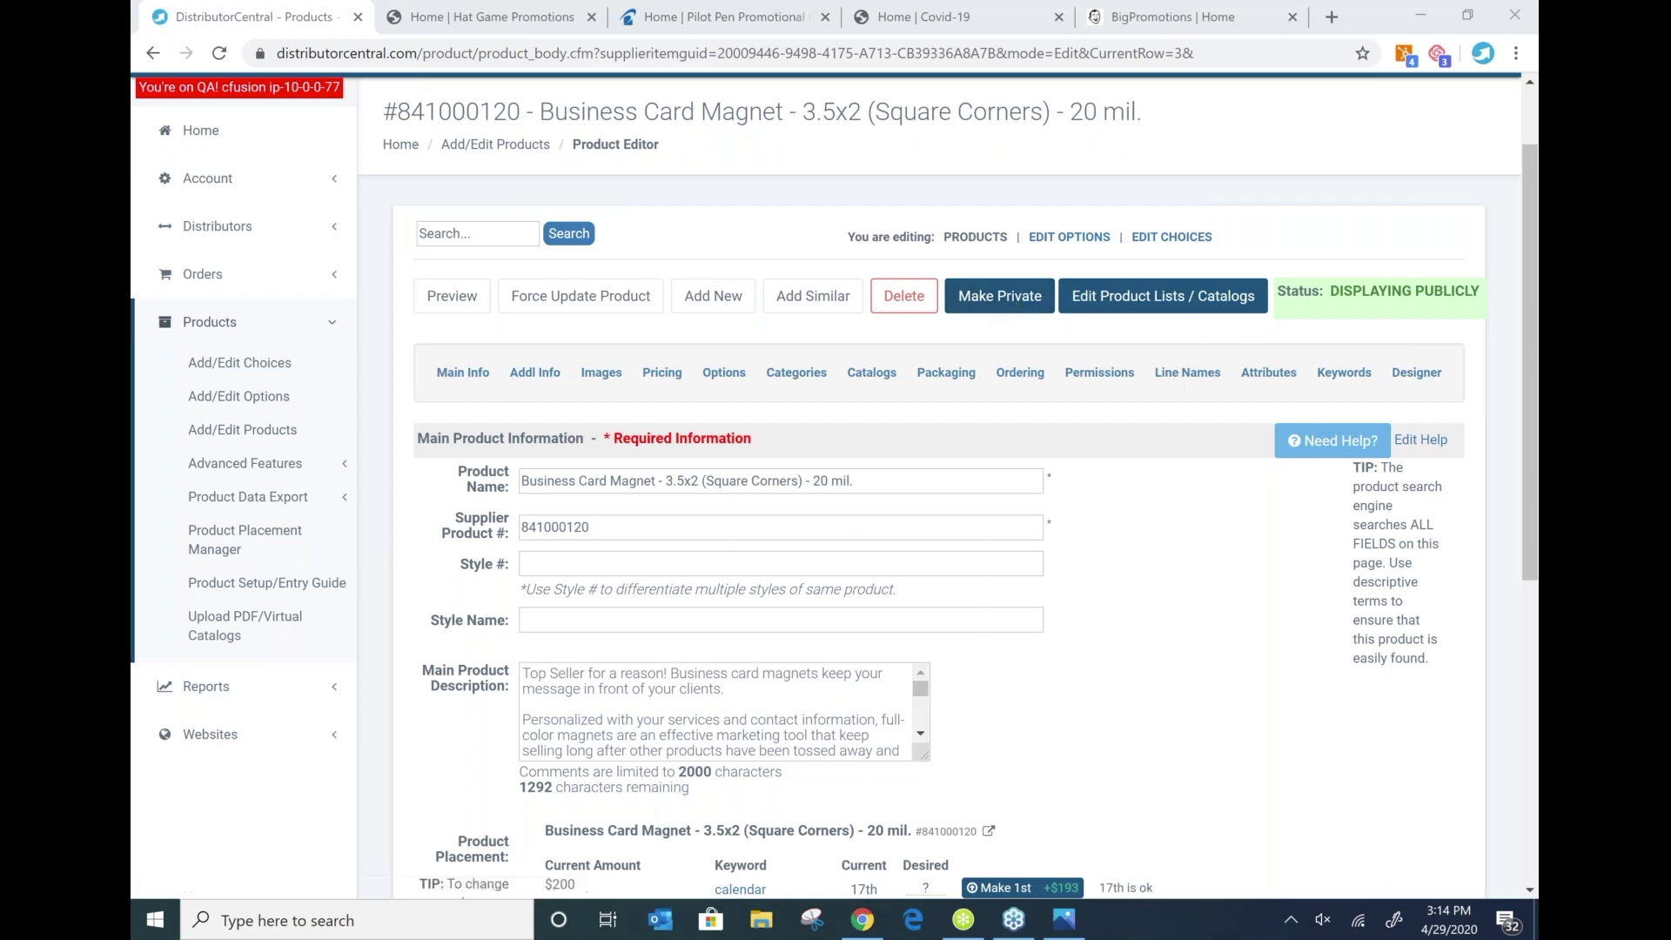
left_click(1270, 375)
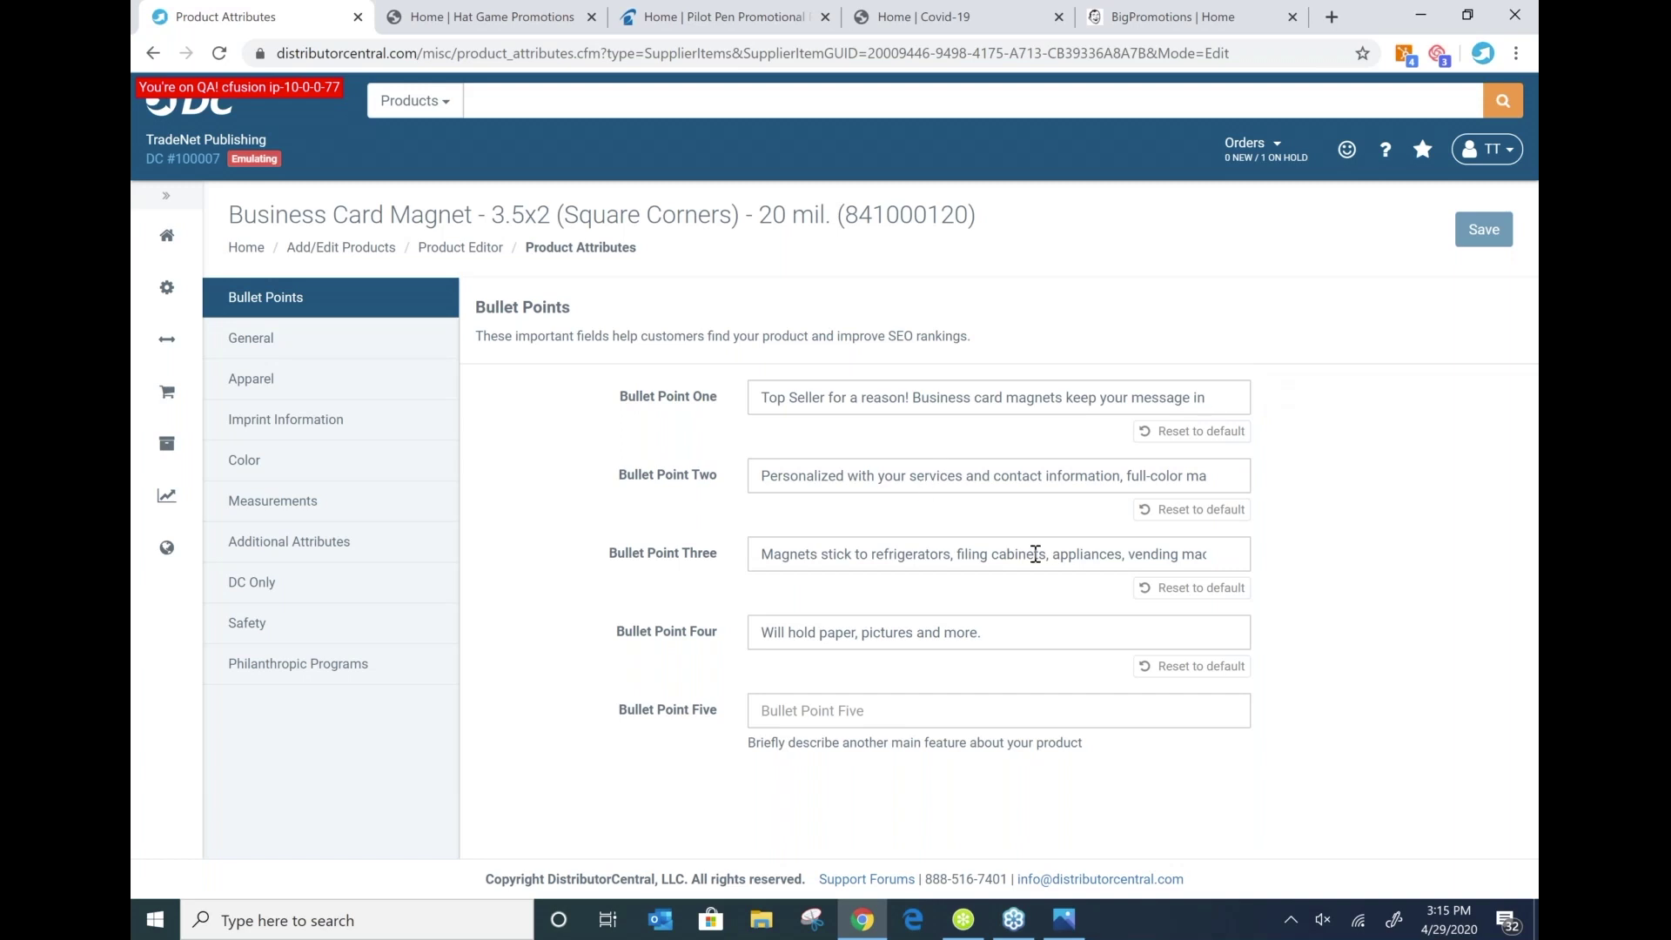
Open the magnet's Additional Attributes and browse the available Theme options
left_click(273, 546)
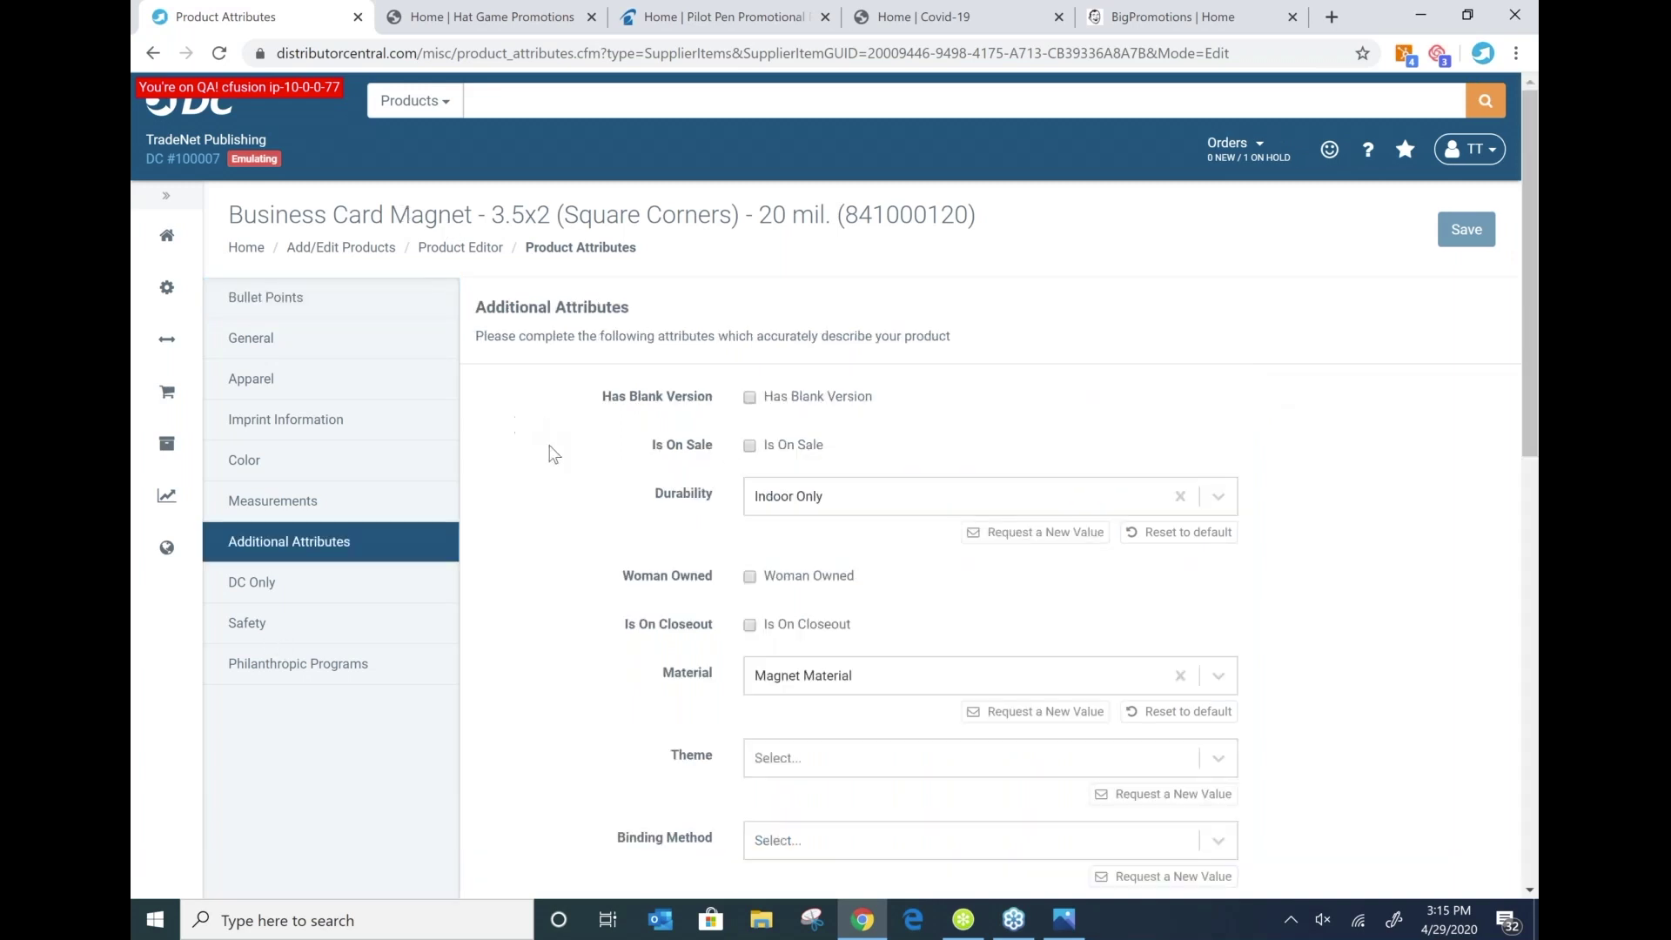
scroll(576, 467, "down", 1)
scroll(576, 468, "down", 1)
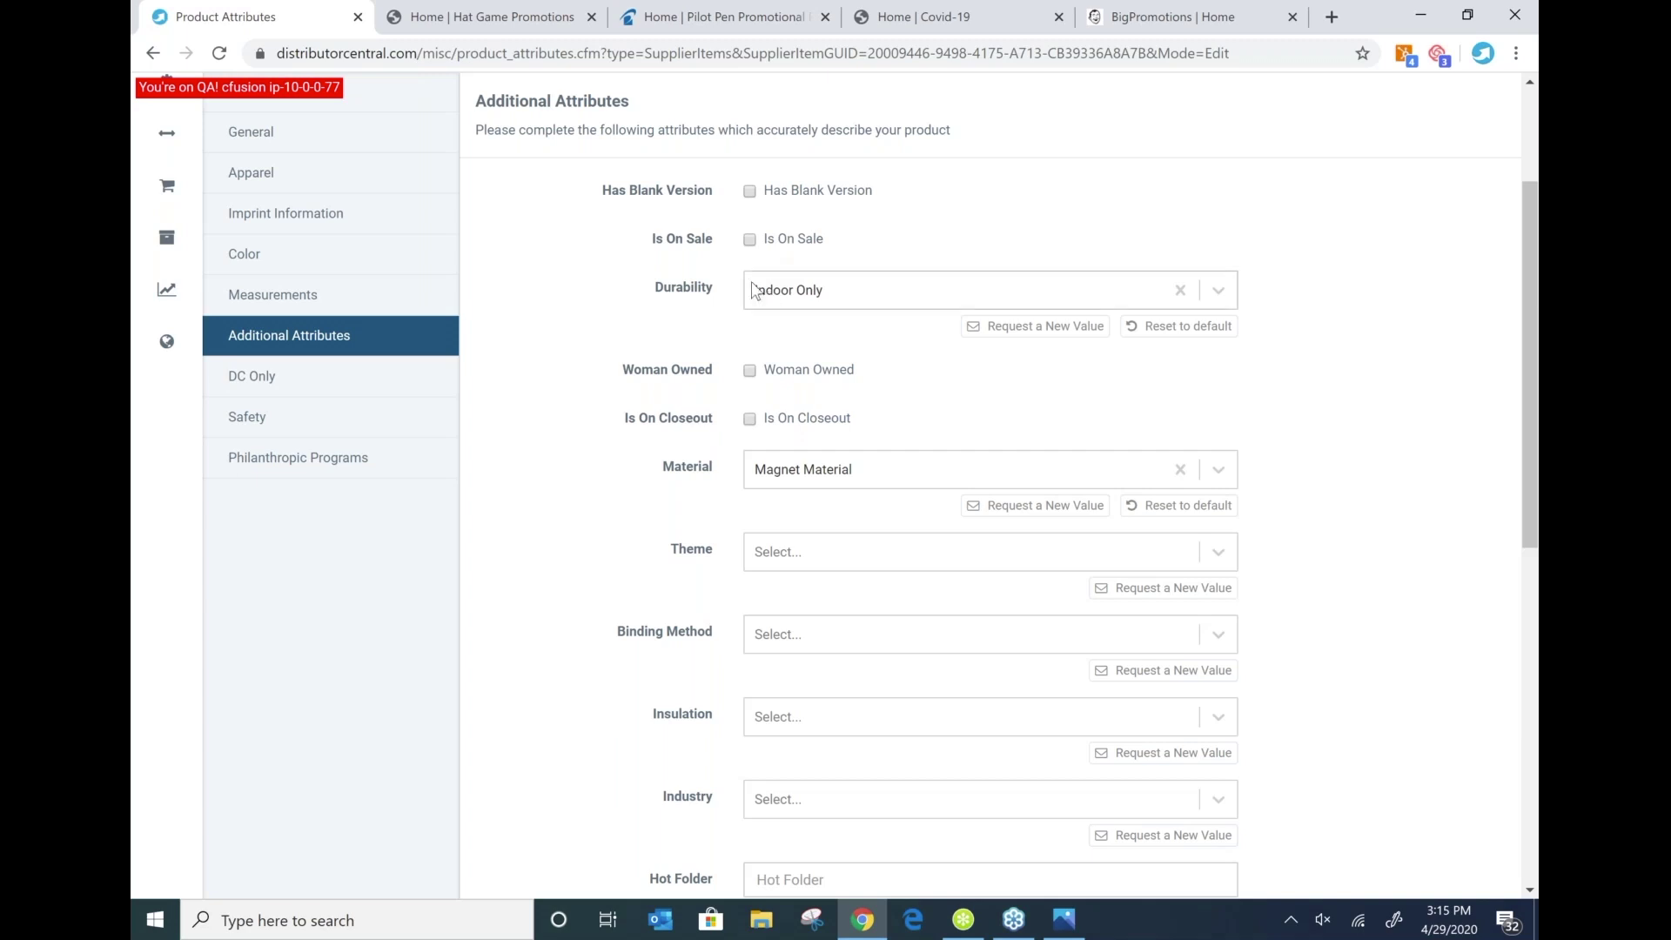
left_click(885, 559)
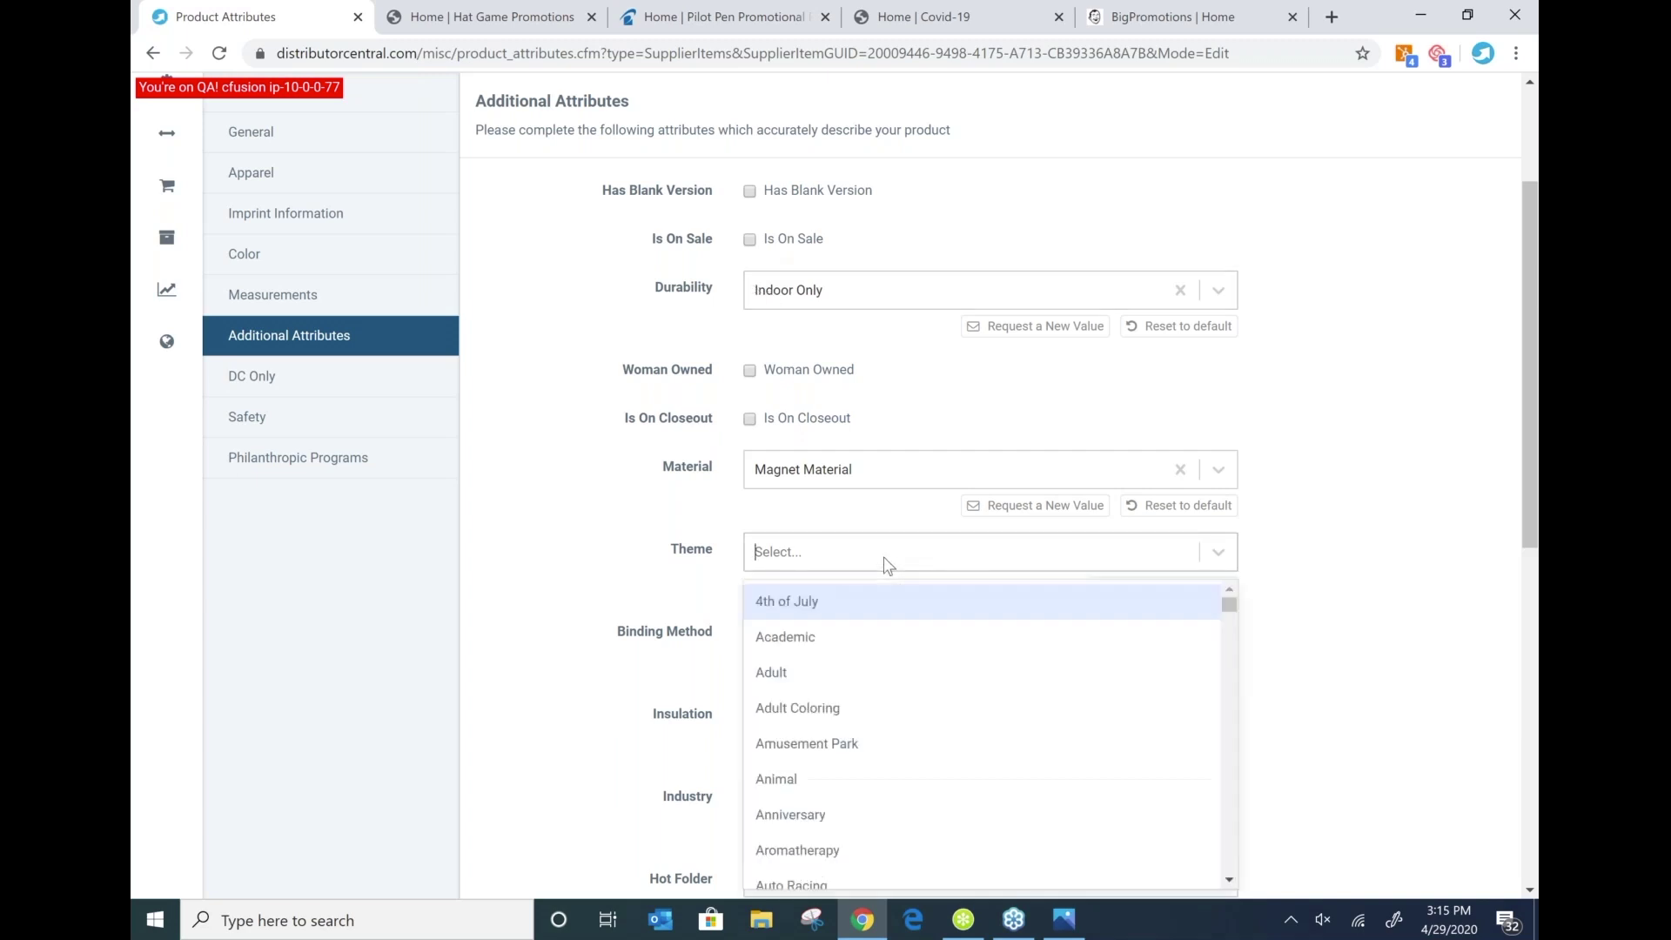
left_click(1361, 570)
scroll(1260, 522, "down", 1)
left_click(1219, 454)
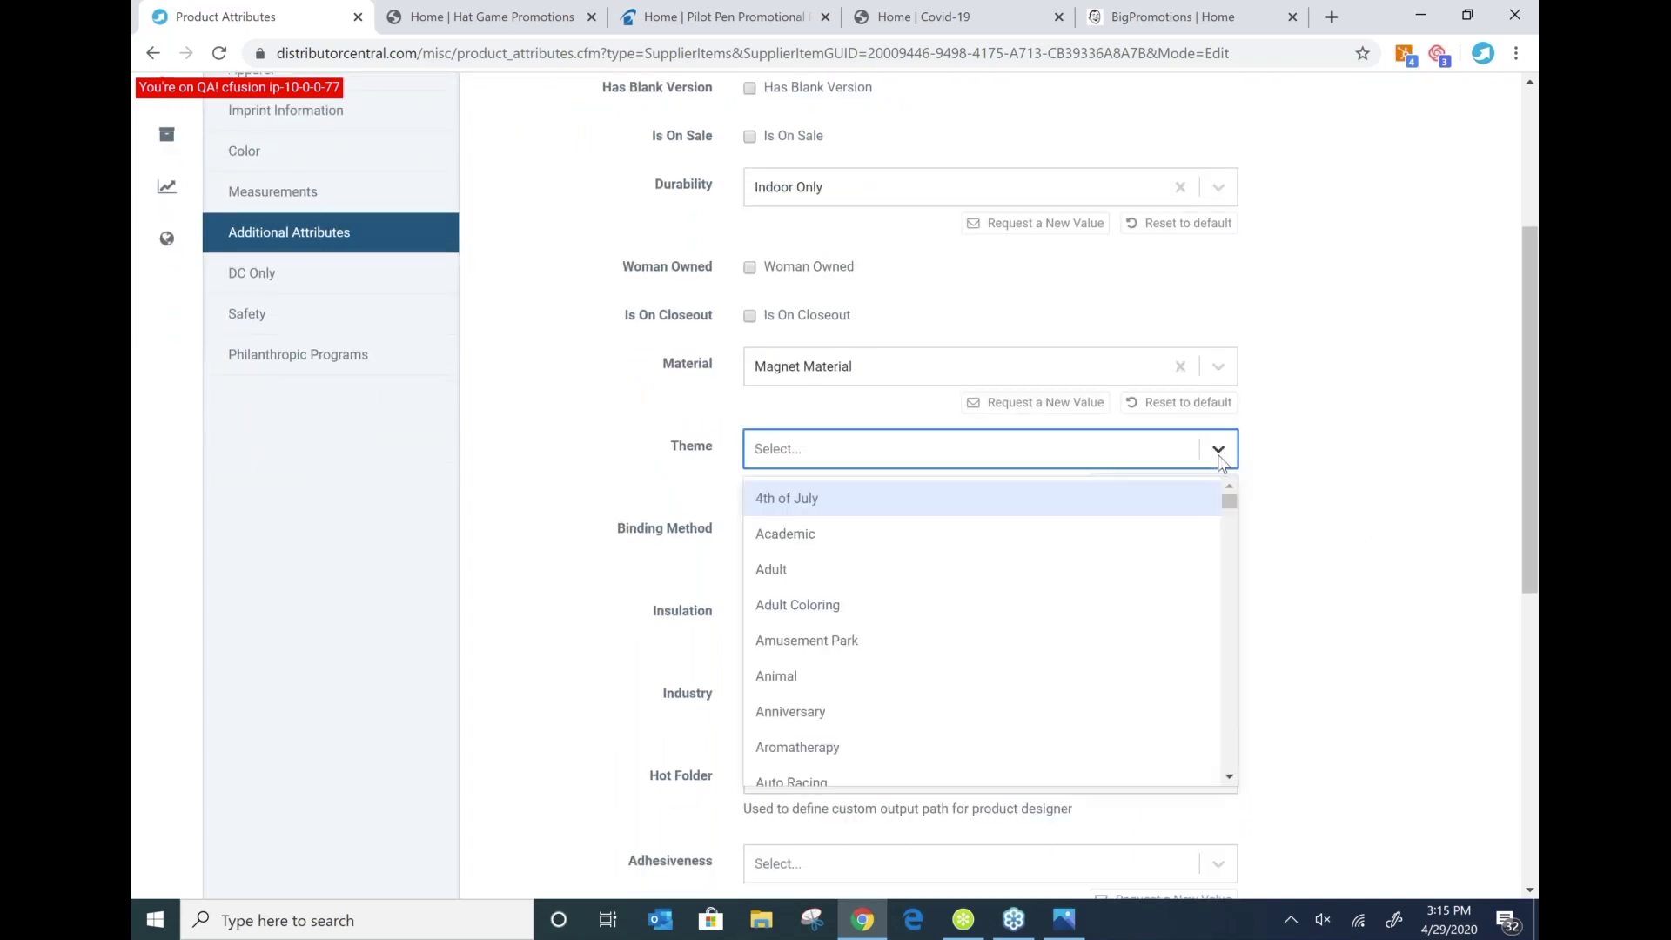
scroll(1218, 454, "down", 2)
scroll(868, 452, "down", 4)
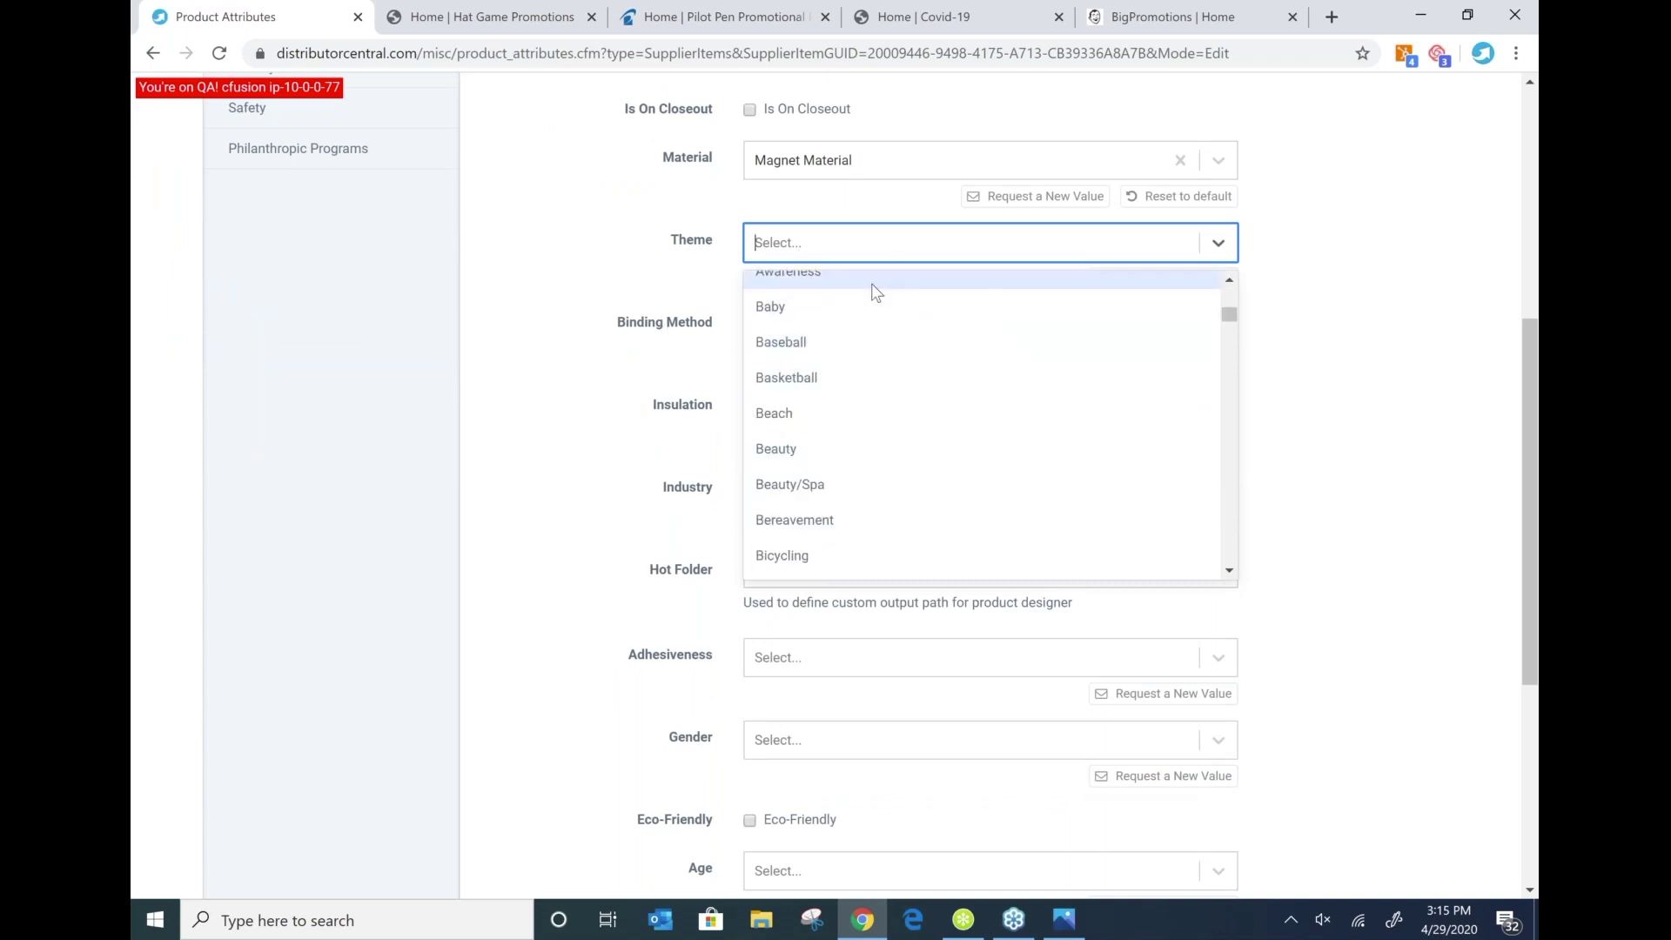
left_click(1340, 328)
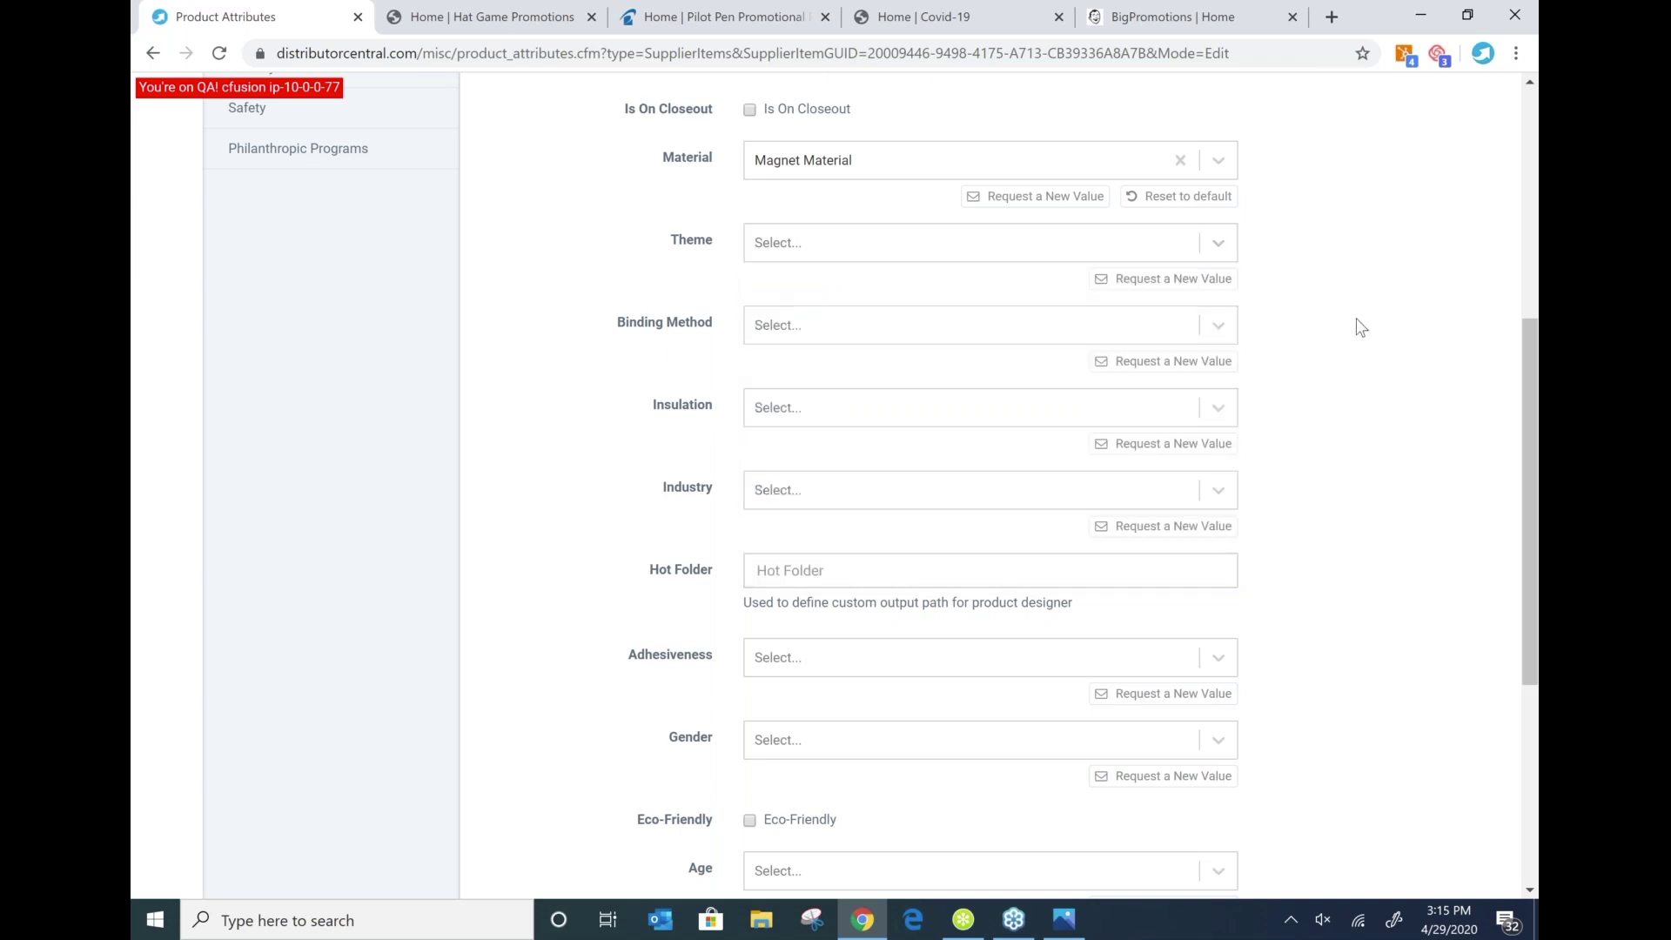
Browse the magnet's available Industry options and close the list without choosing one
left_click(801, 491)
scroll(818, 540, "down", 5)
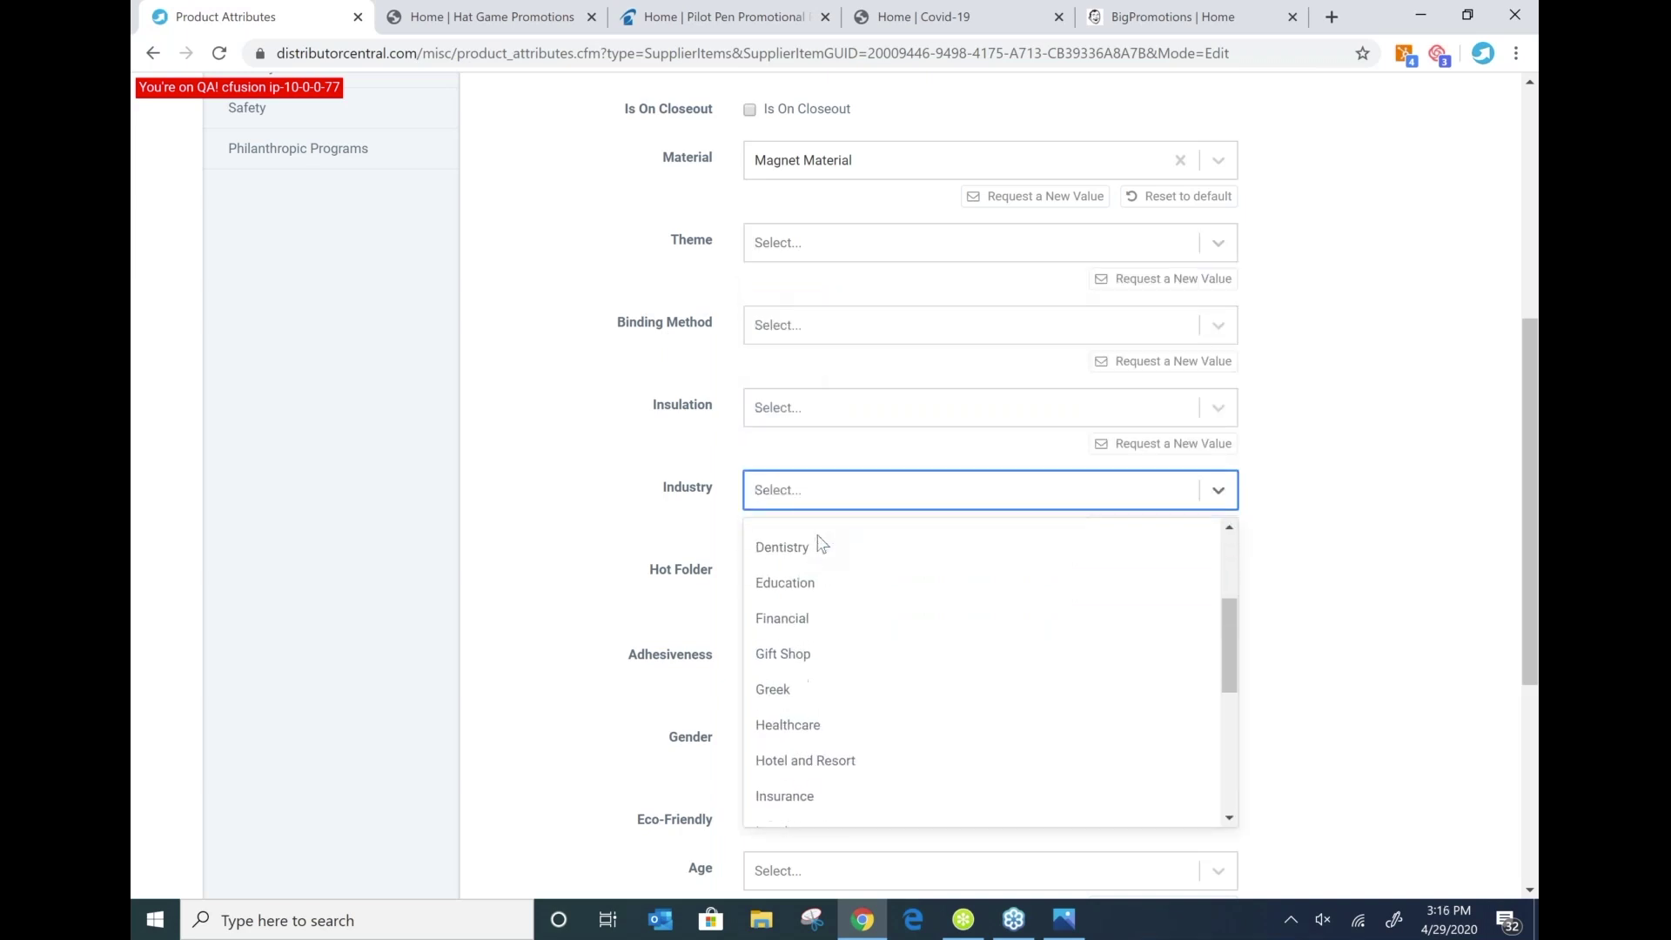
scroll(821, 542, "down", 1)
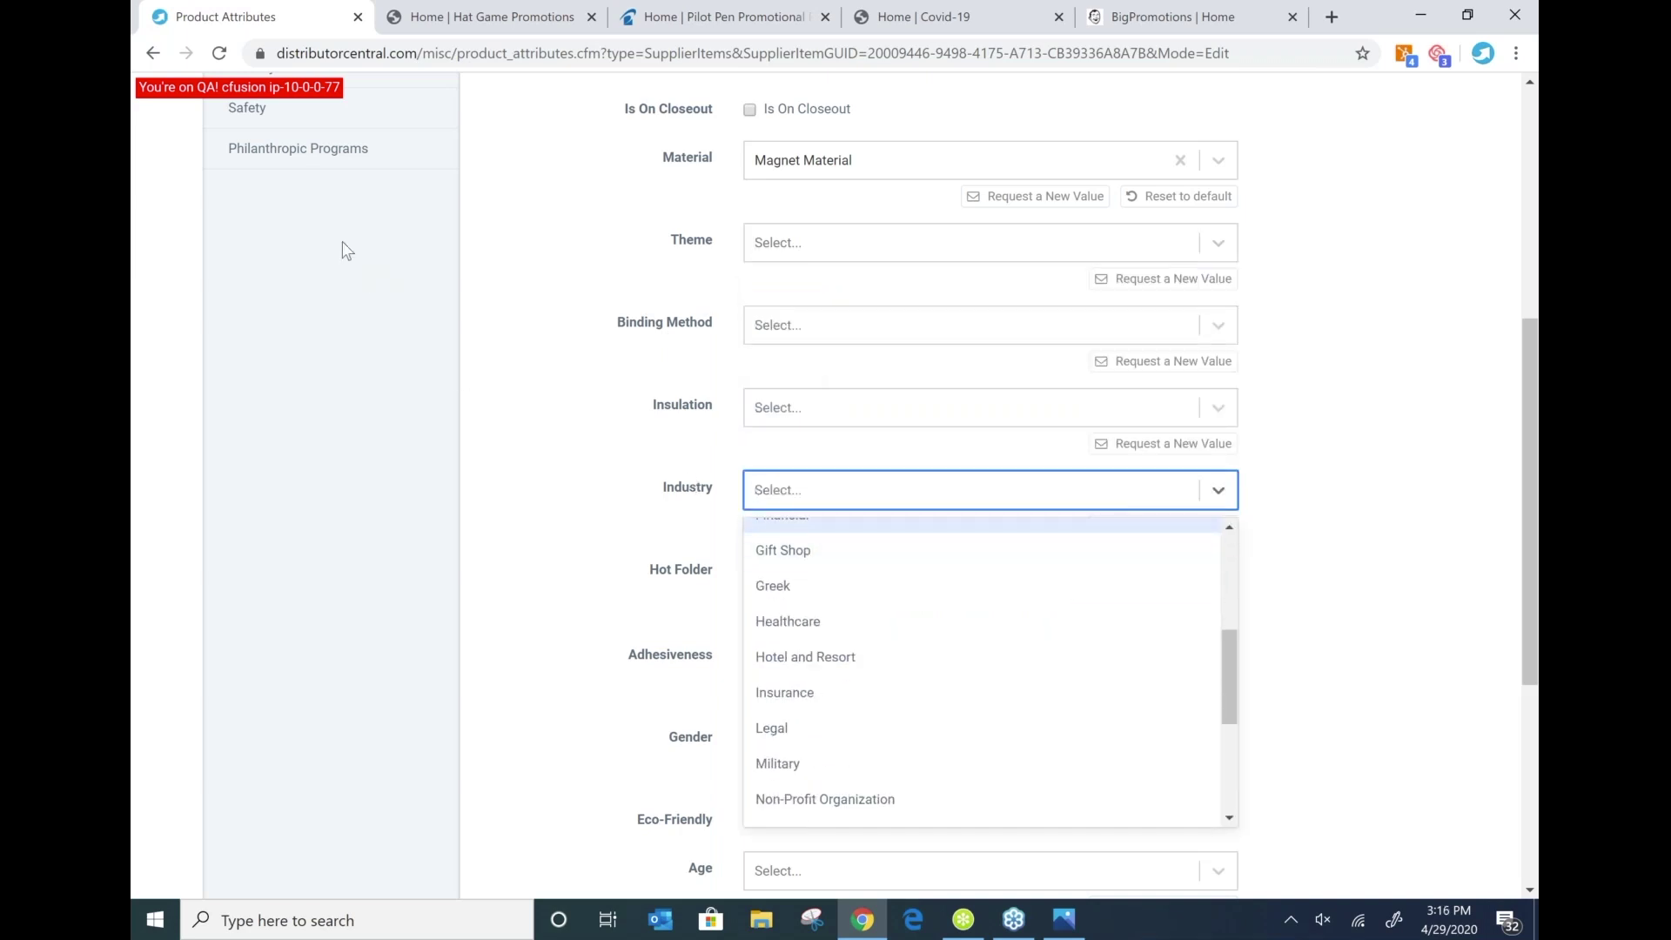
scroll(284, 239, "up", 1)
left_click(1350, 424)
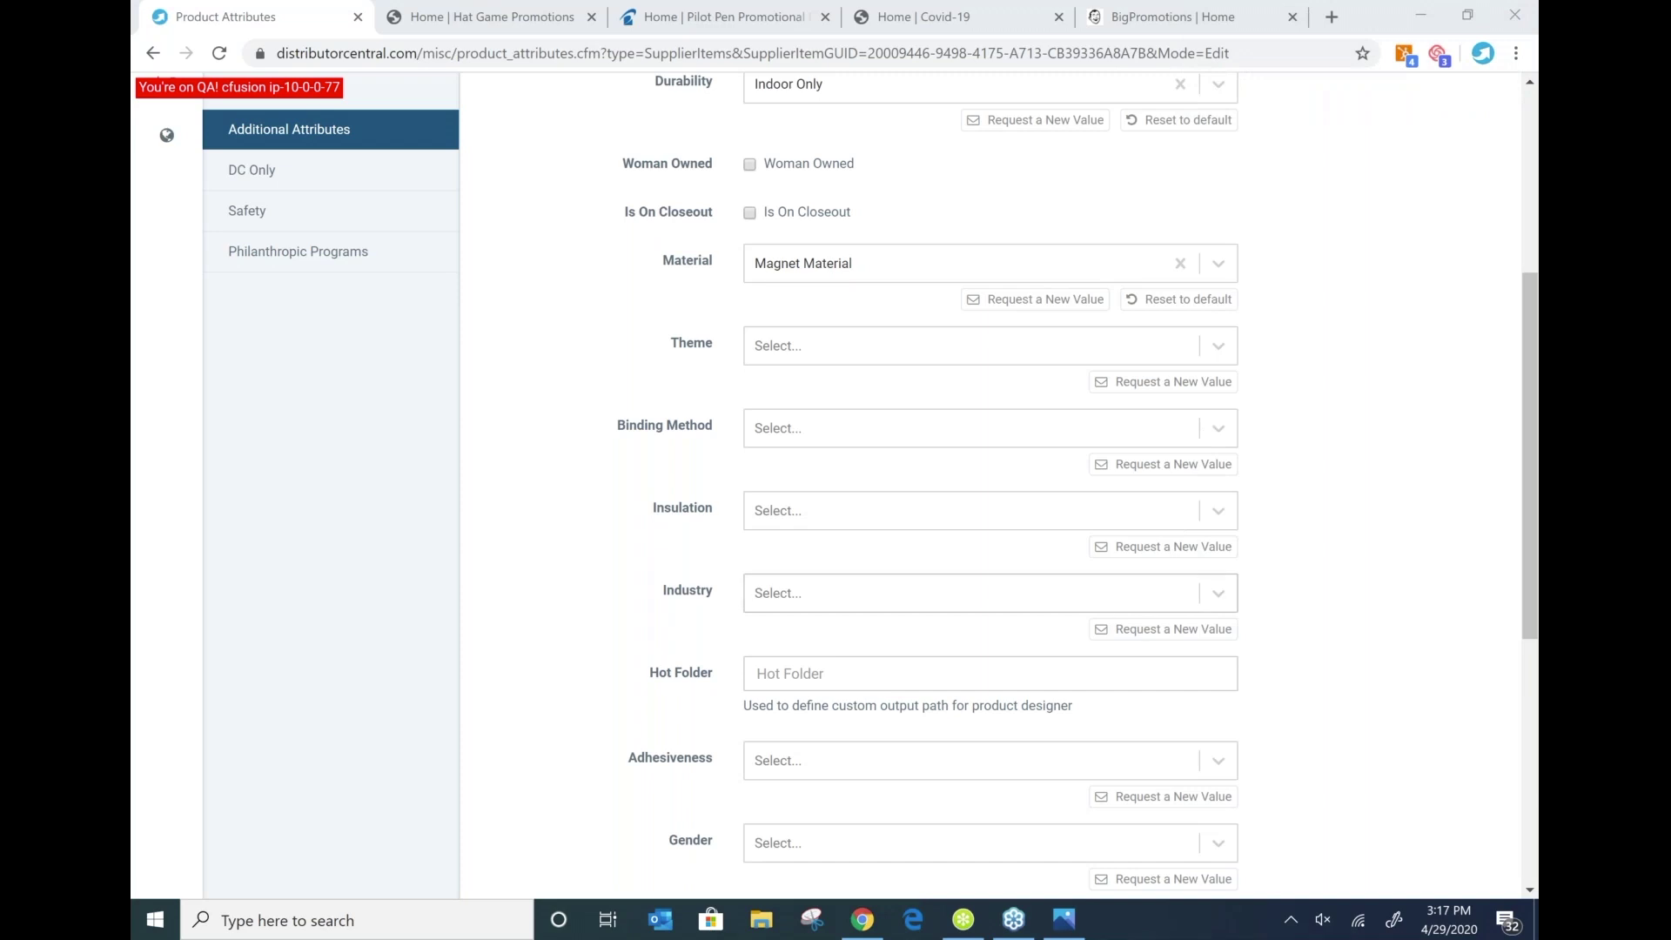
scroll(520, 340, "up", 4)
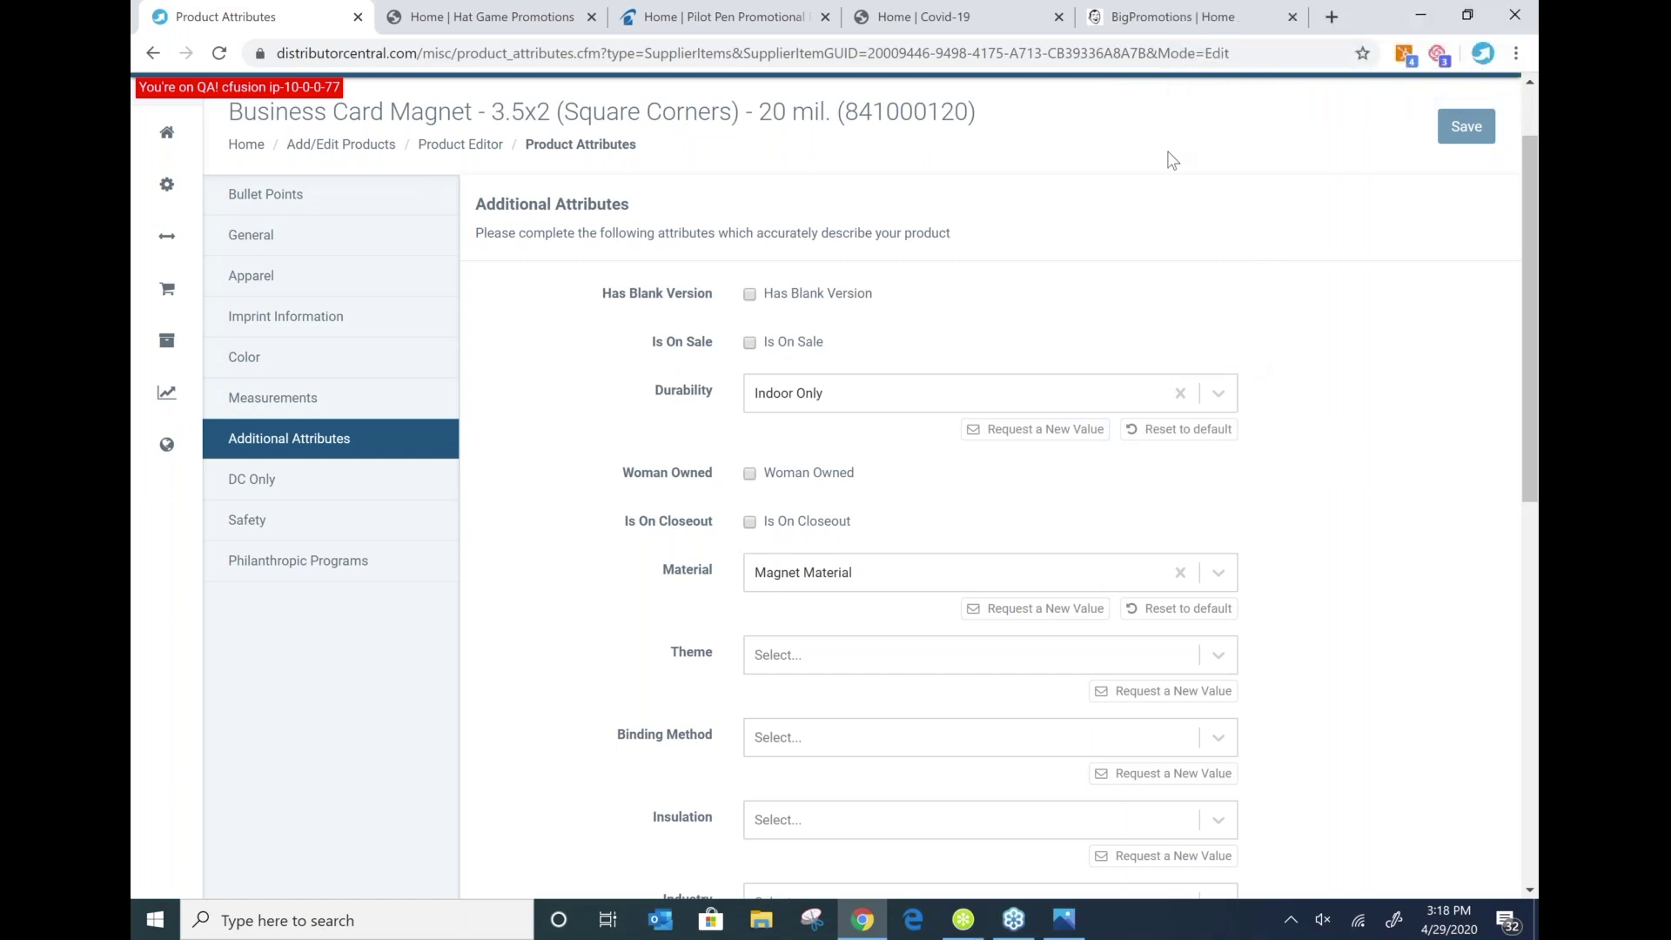
Switch to the PPE Promotions website and view the products behind its School At Home banner
left_click(910, 9)
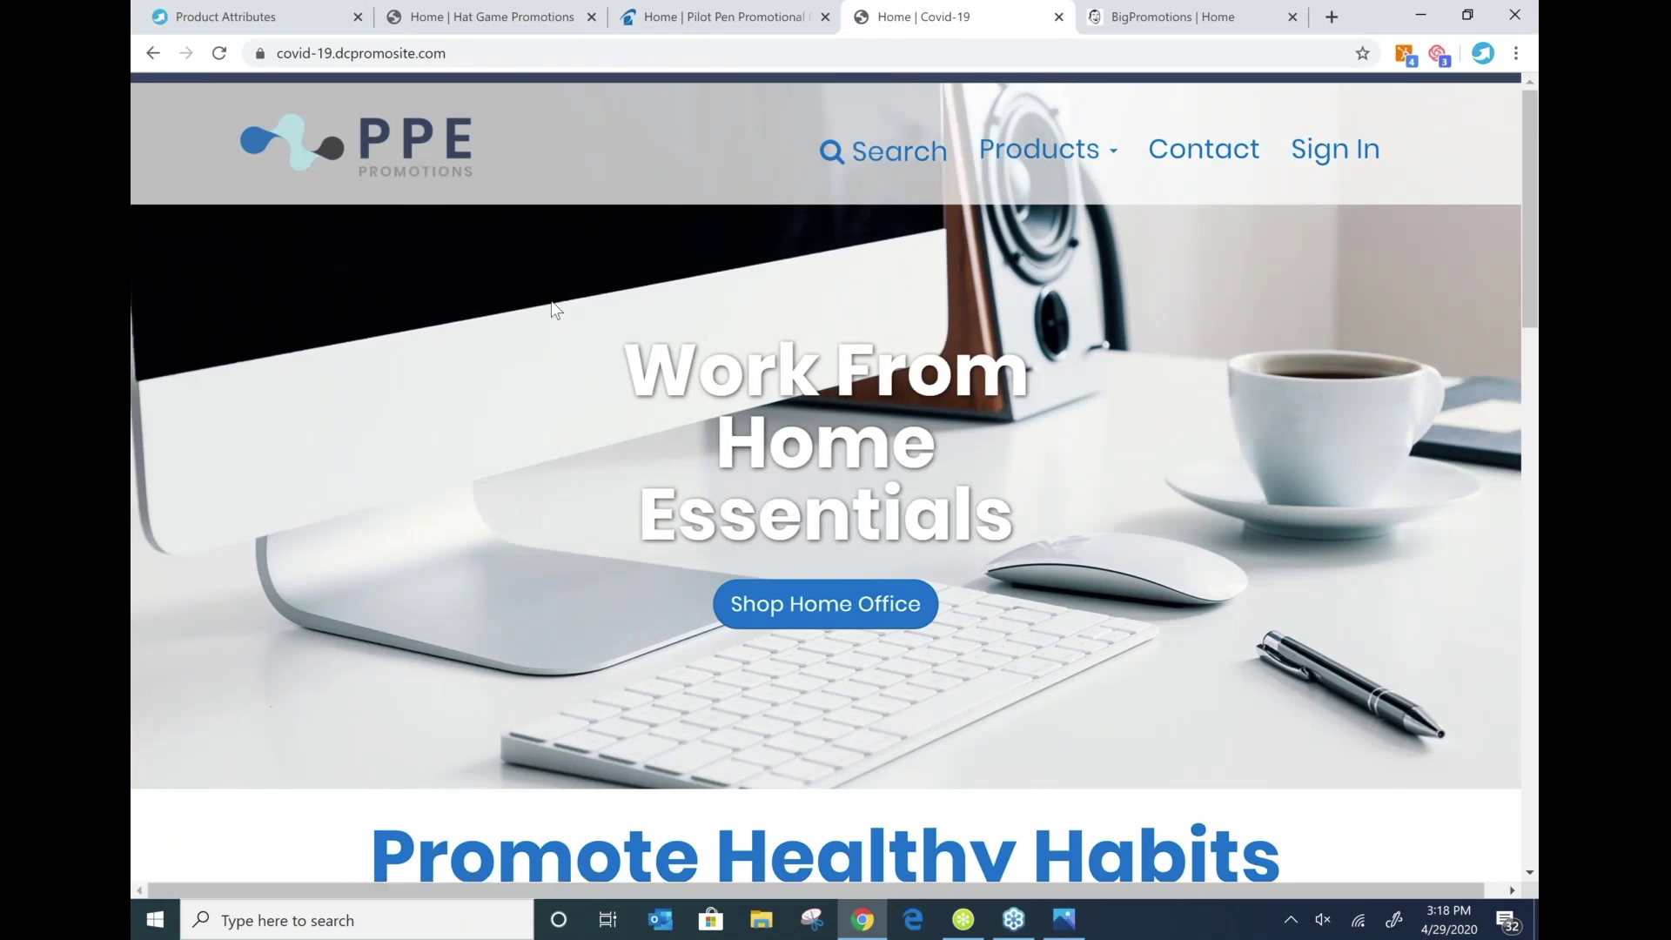
scroll(555, 309, "down", 5)
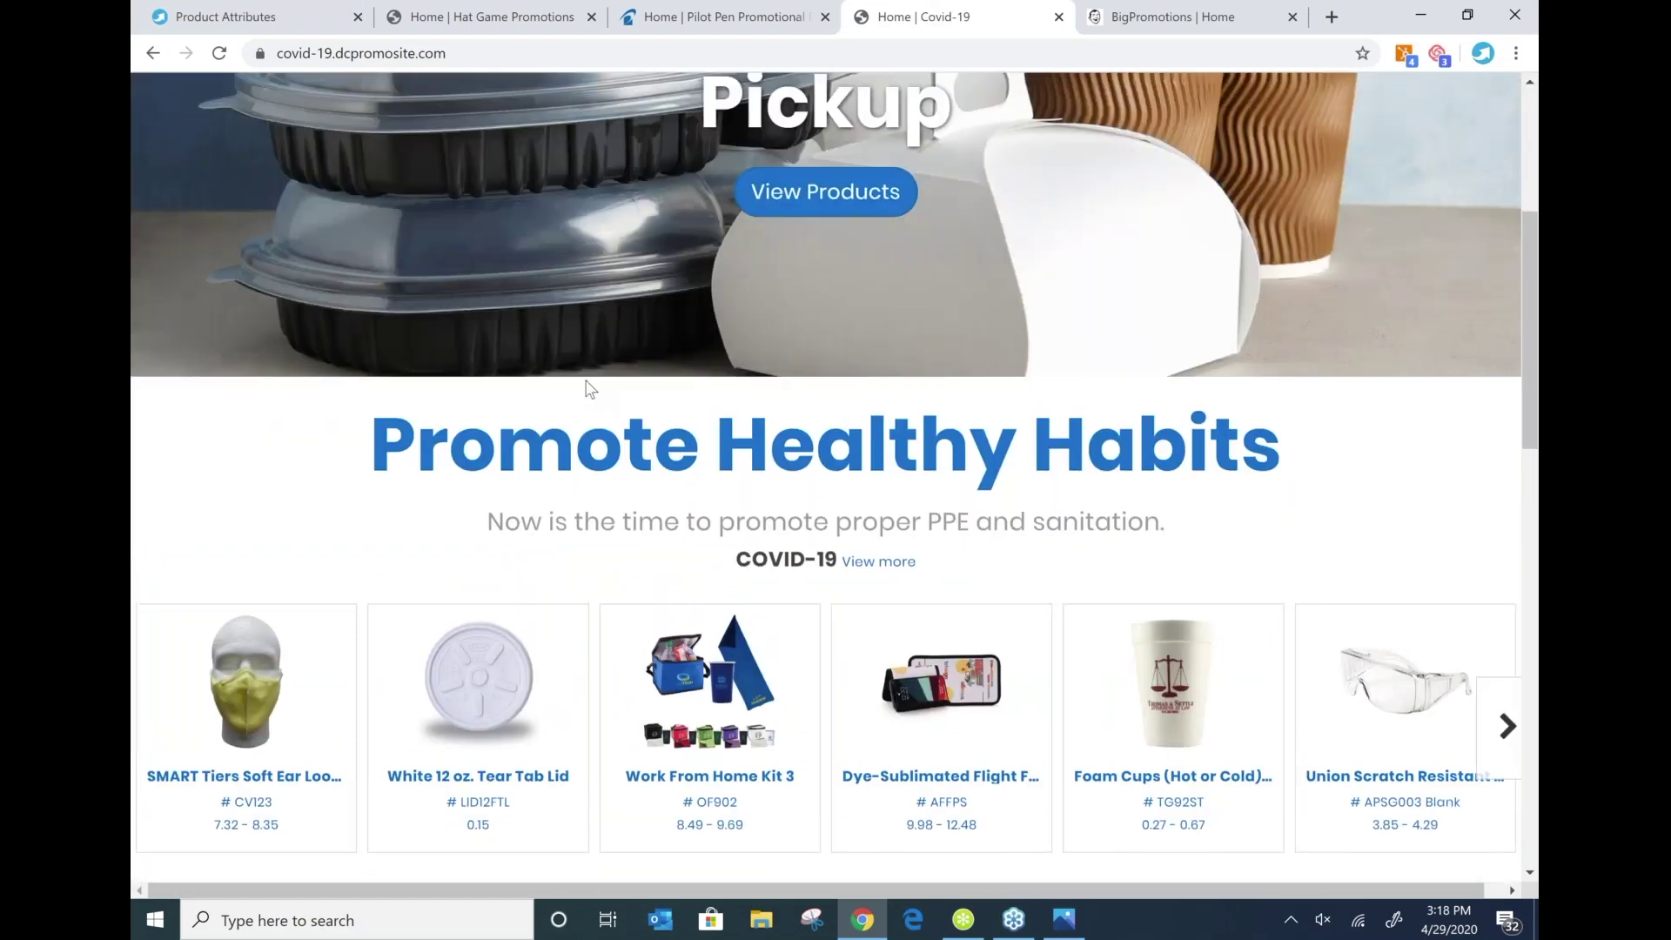
scroll(588, 388, "up", 1)
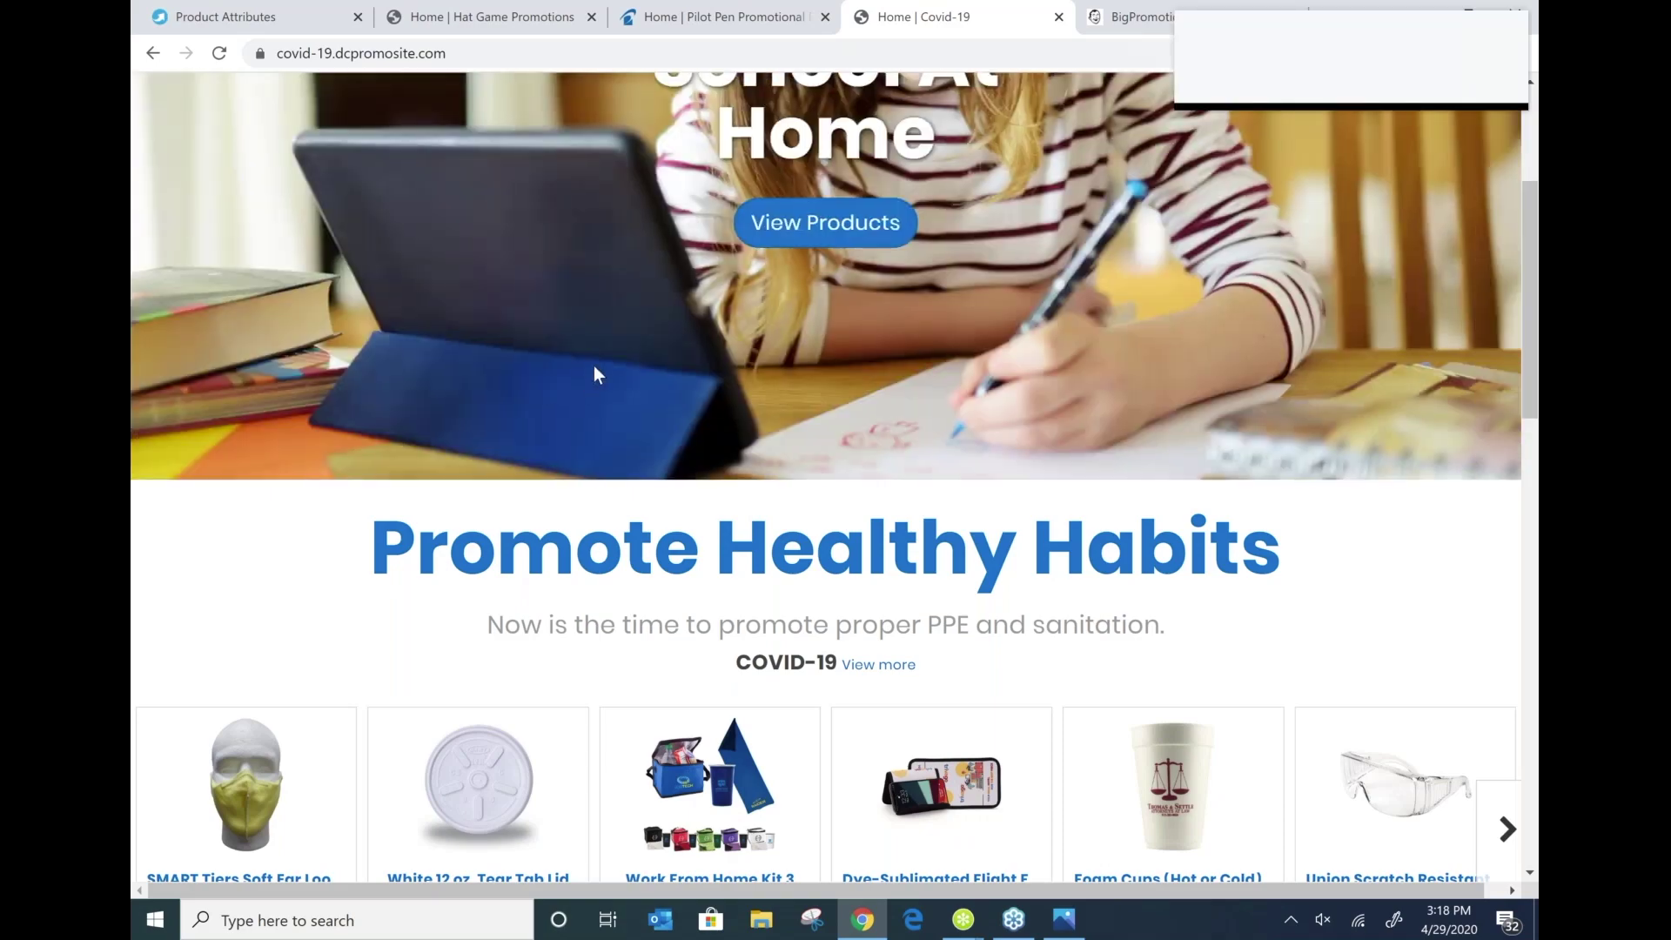
scroll(594, 365, "up", 2)
left_click(750, 428)
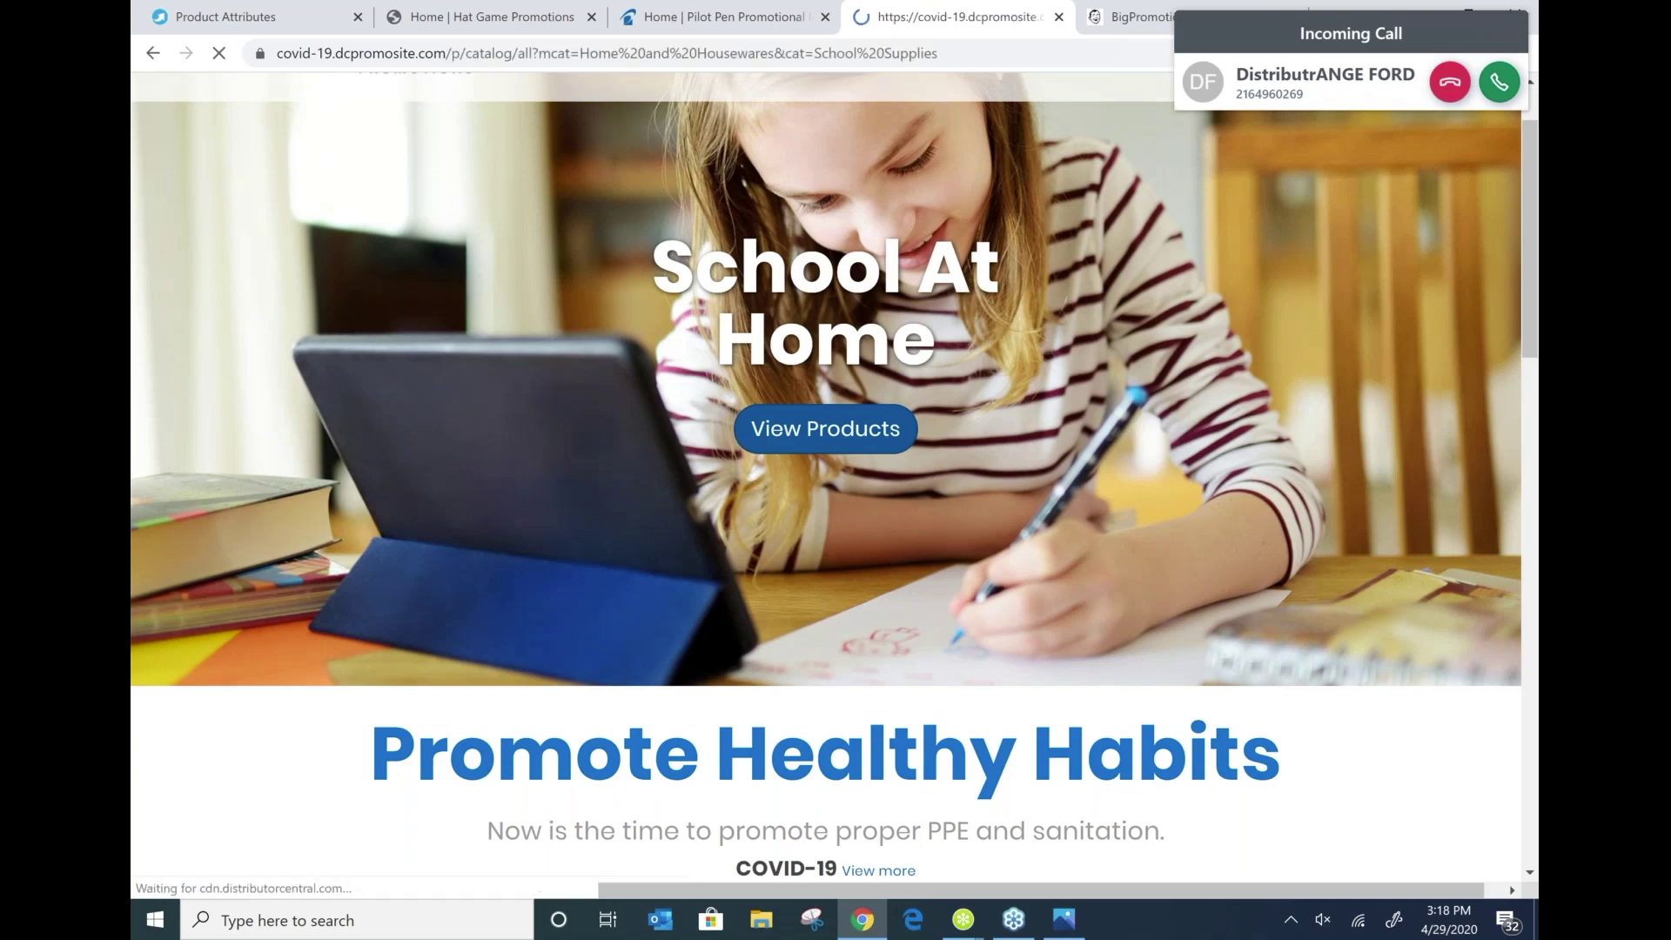
scroll(833, 486, "down", 3)
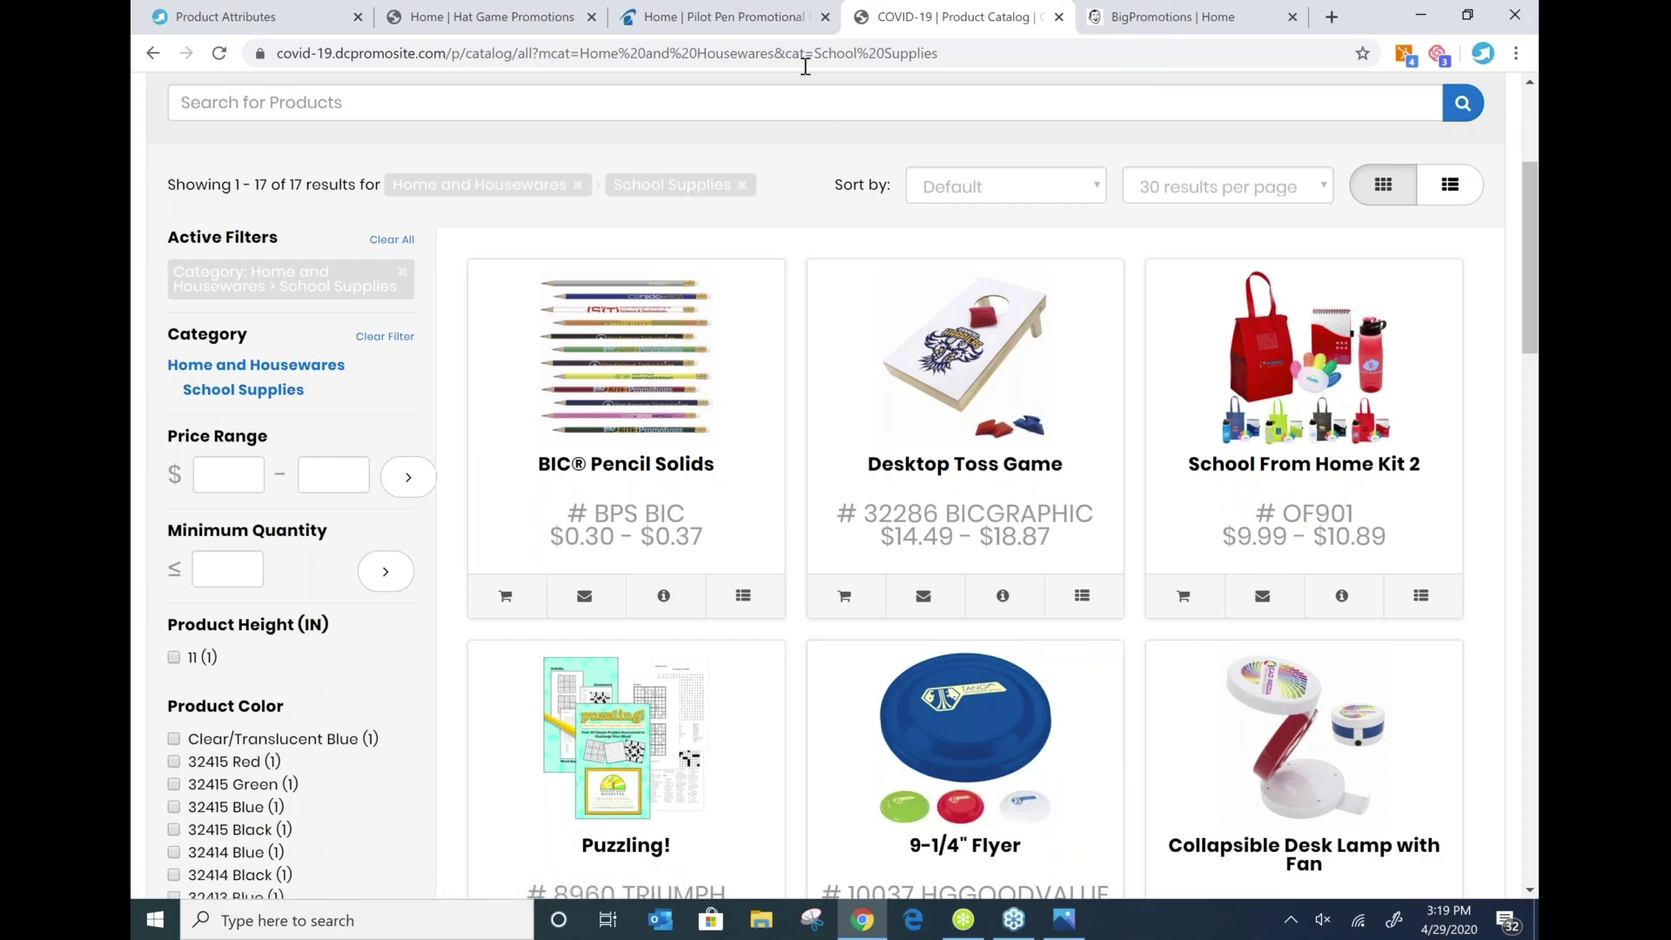
Look through the Pilot Pen promotional website's home page, from its banner and featured pens to its footer
left_click(711, 5)
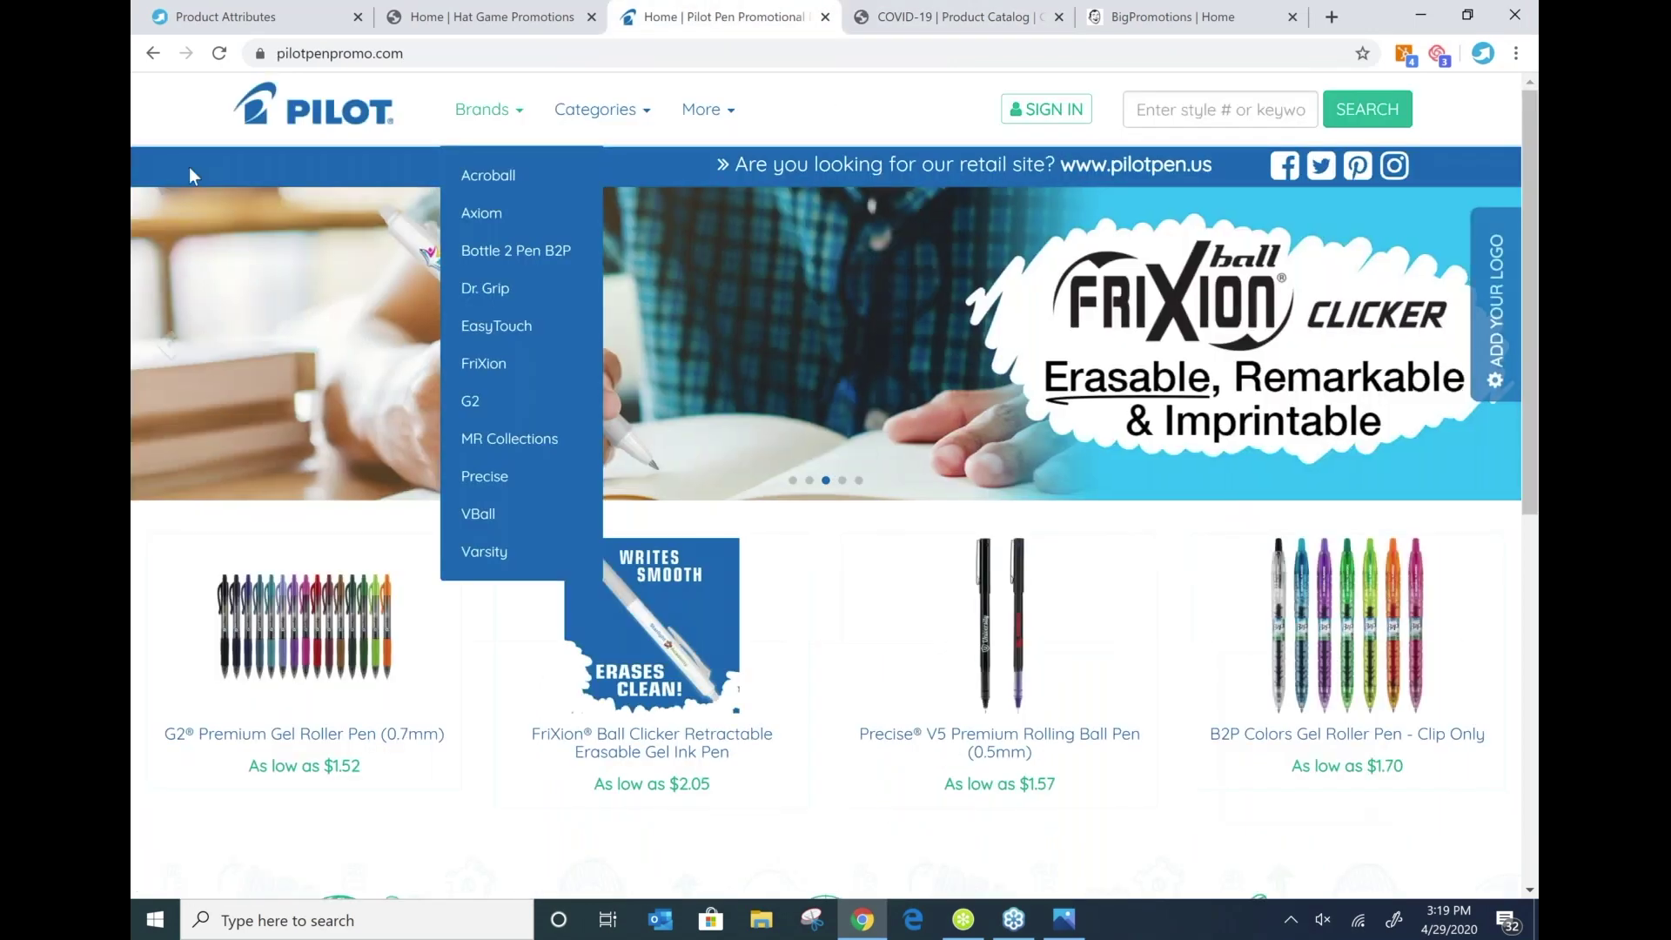
scroll(609, 827, "down", 8)
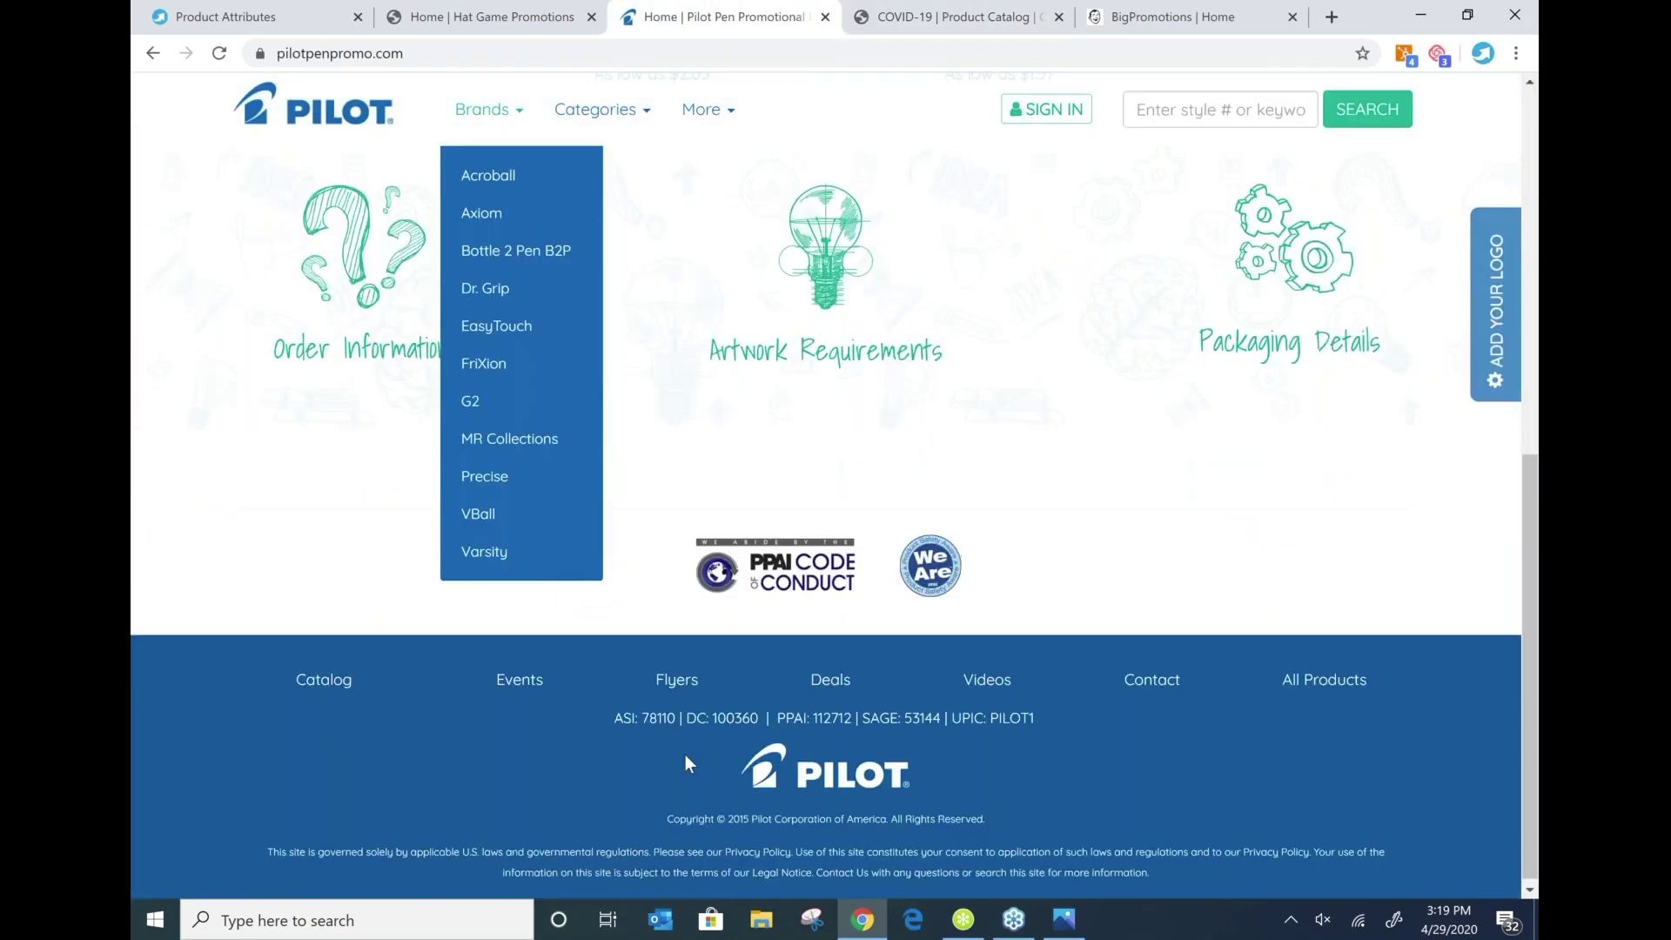
scroll(686, 754, "up", 7)
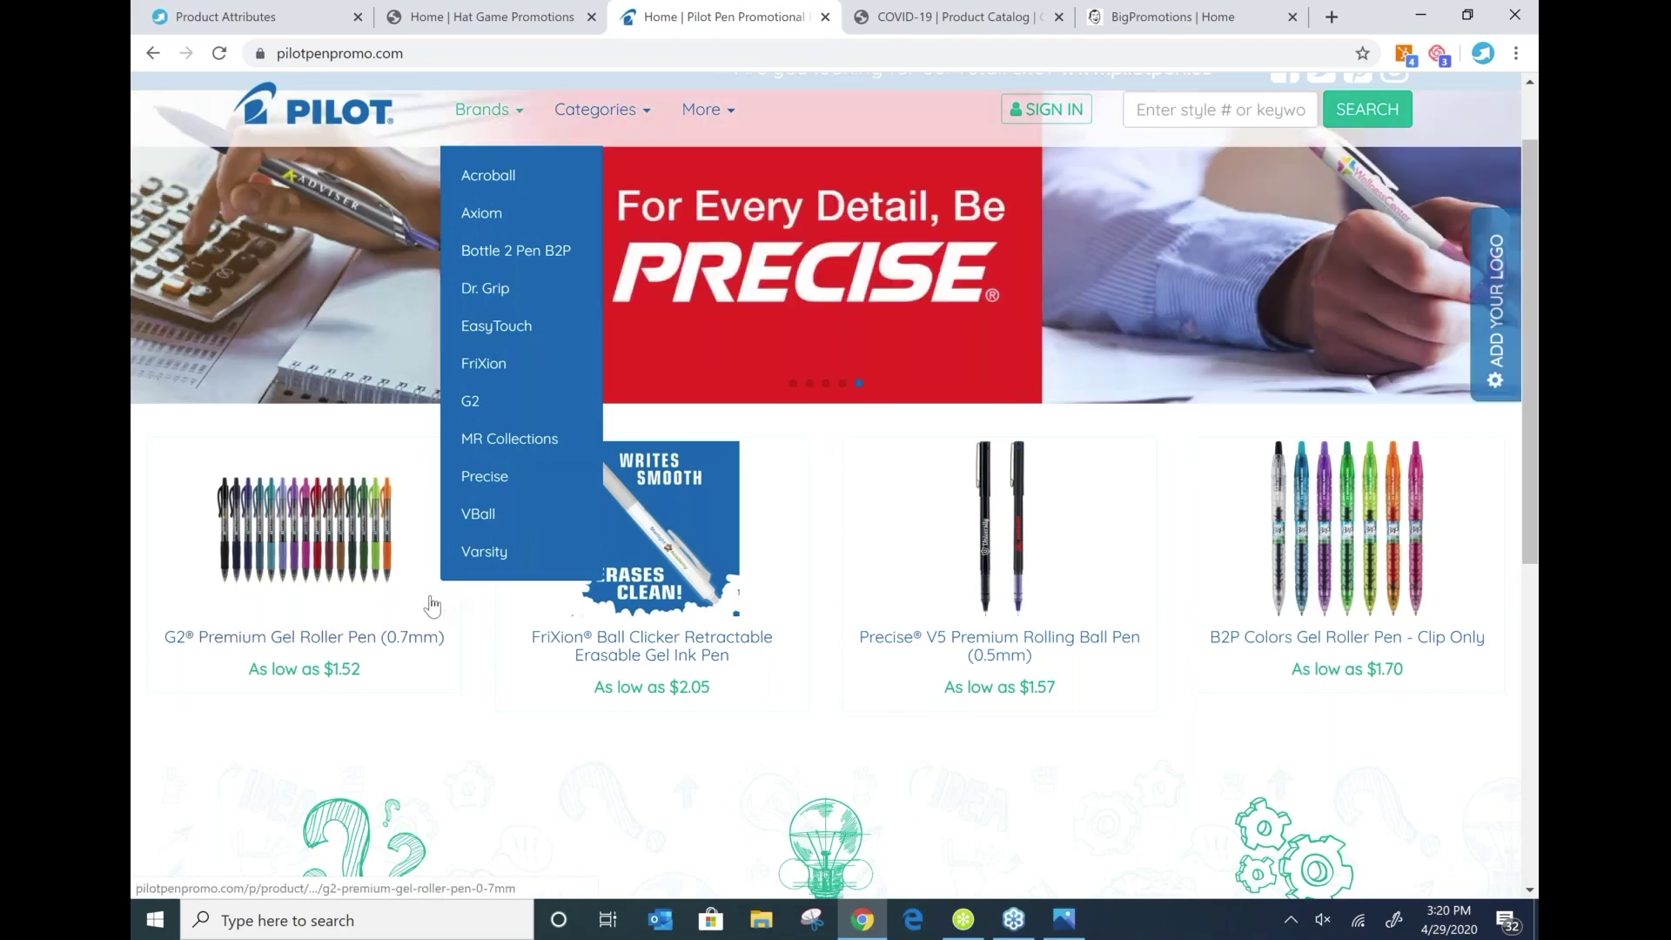
Switch to the Hat Game Promotions website and open the Premium Modern Trucker from its Now Trending products
left_click(433, 13)
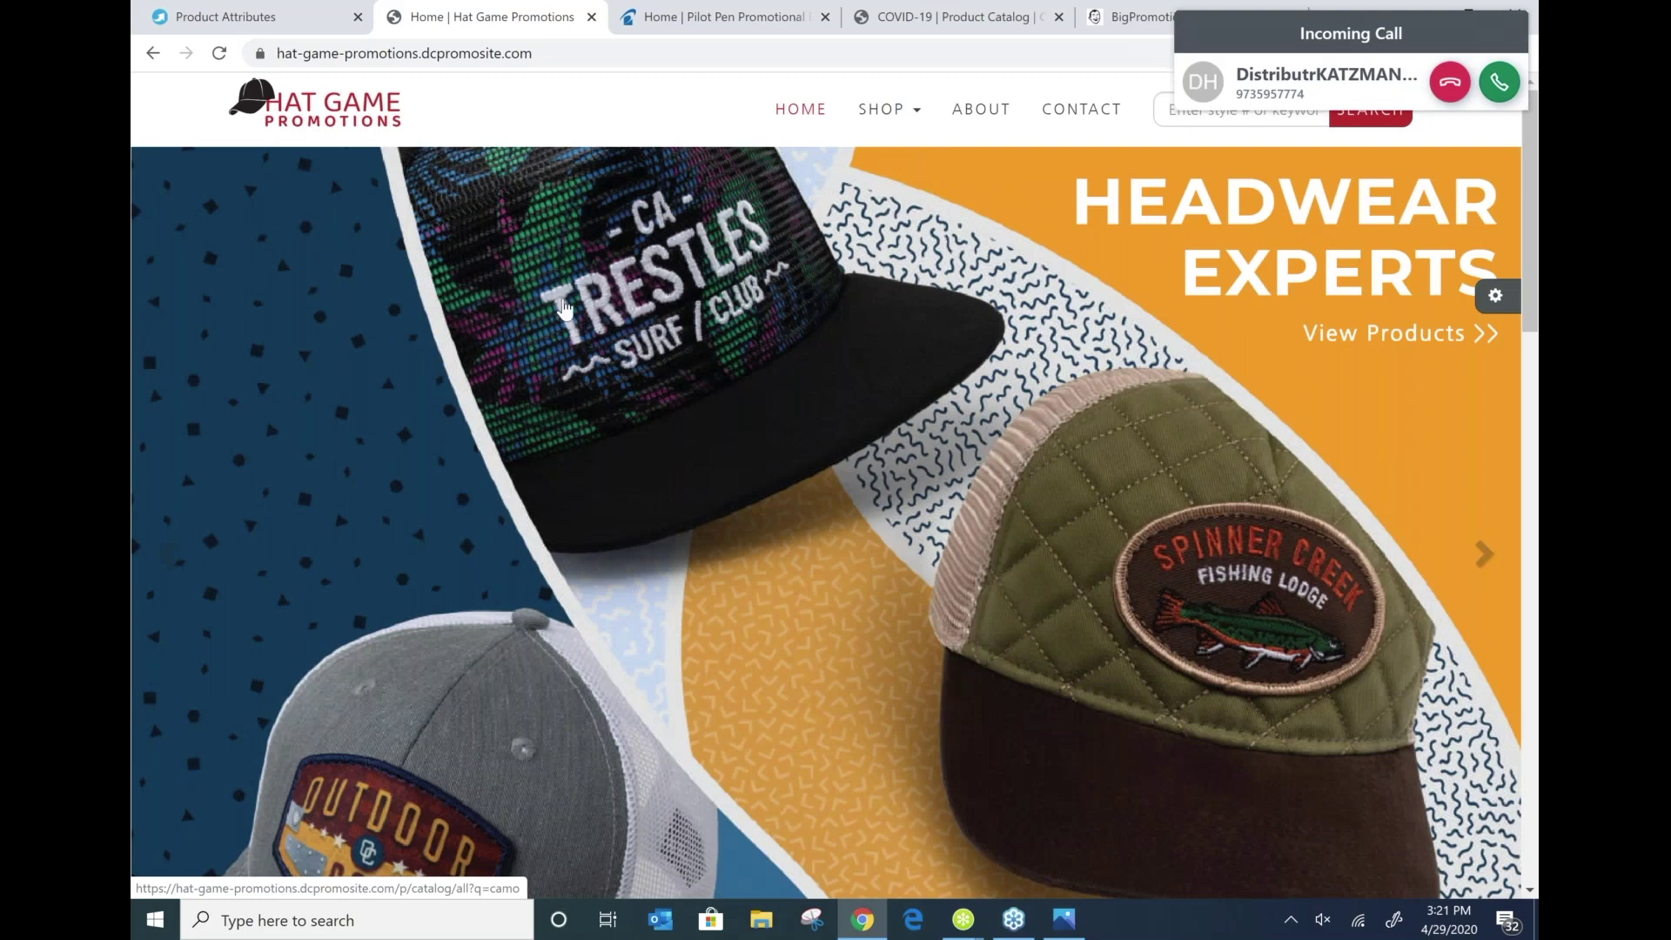
scroll(792, 410, "down", 5)
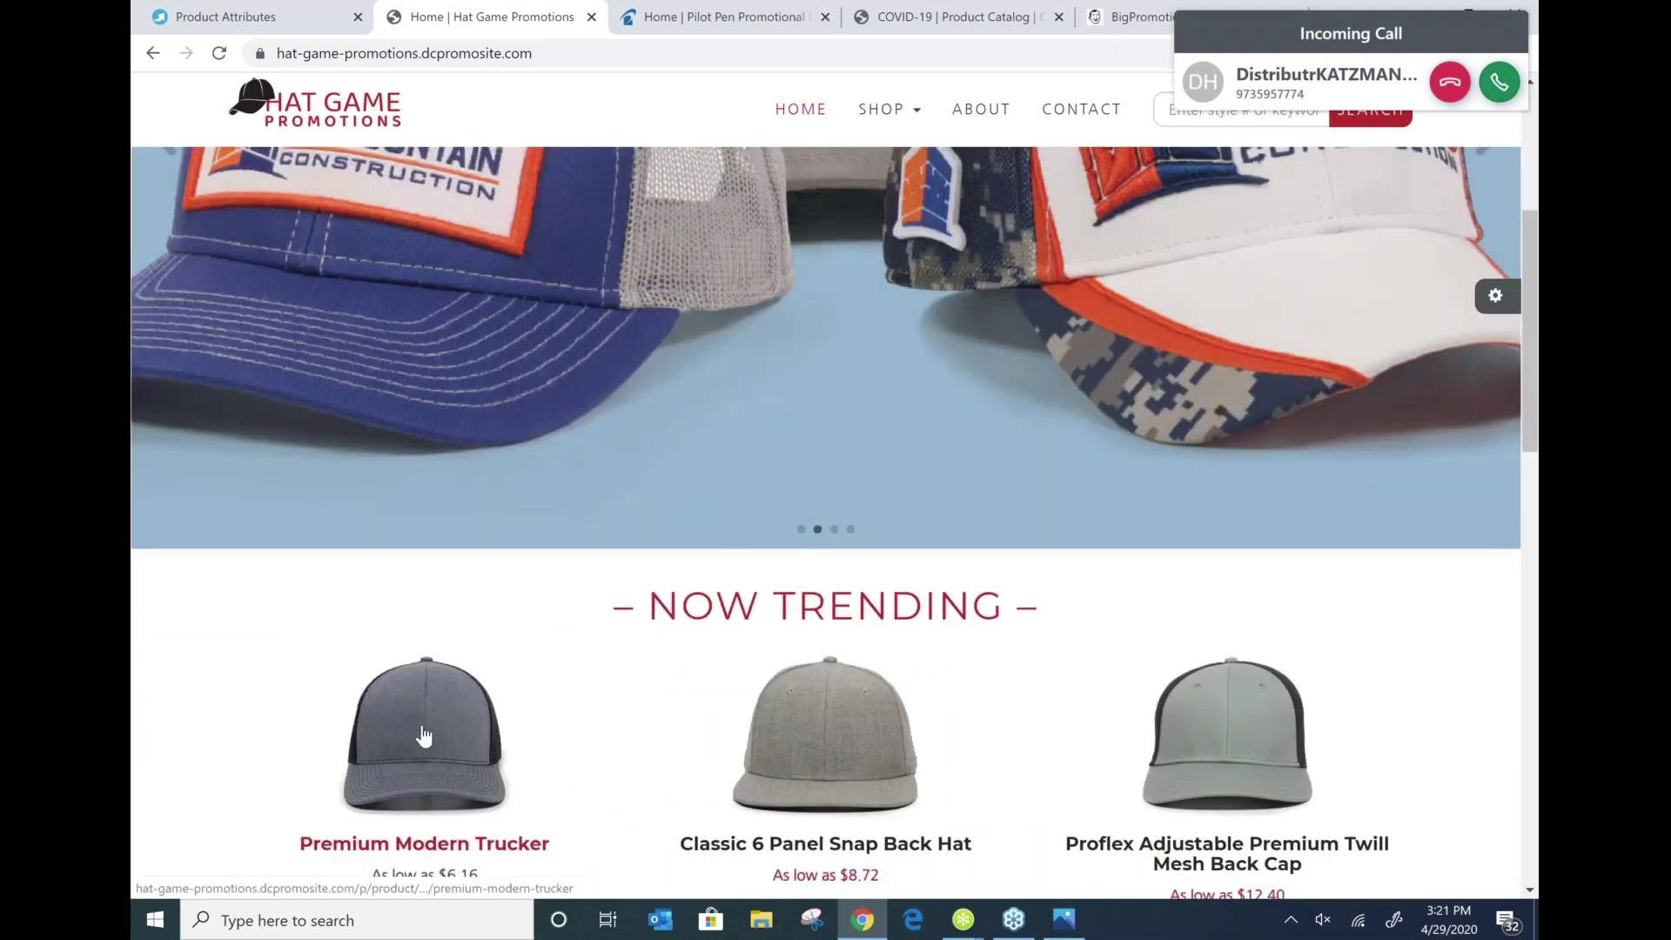
left_click(424, 735)
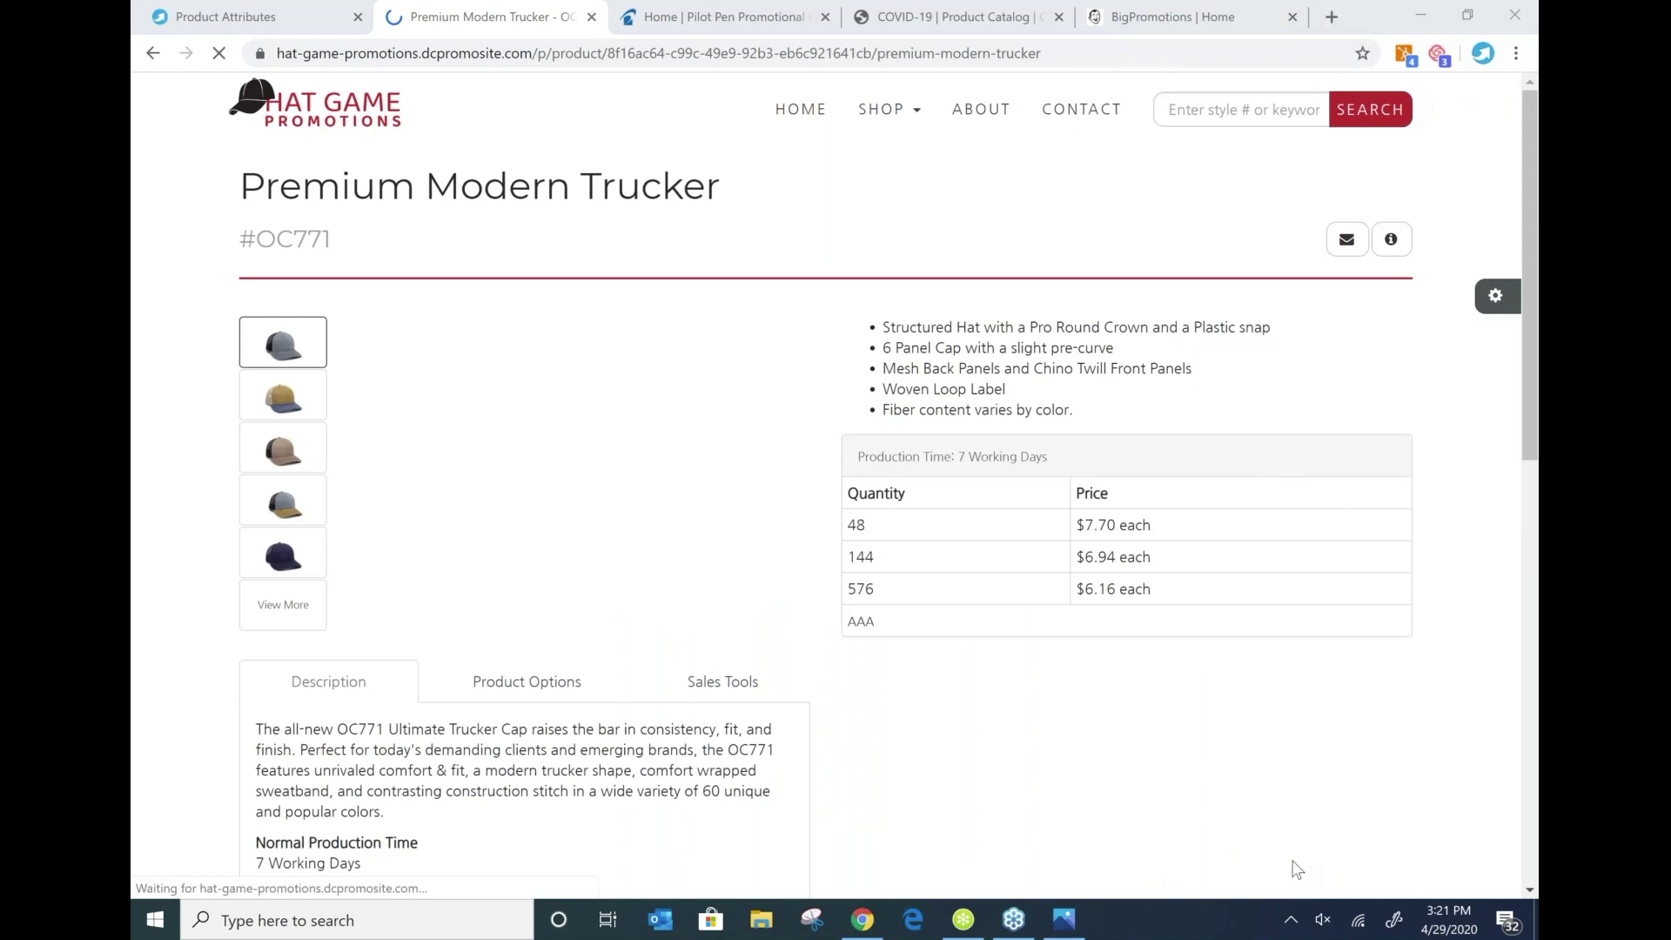
left_click(1497, 298)
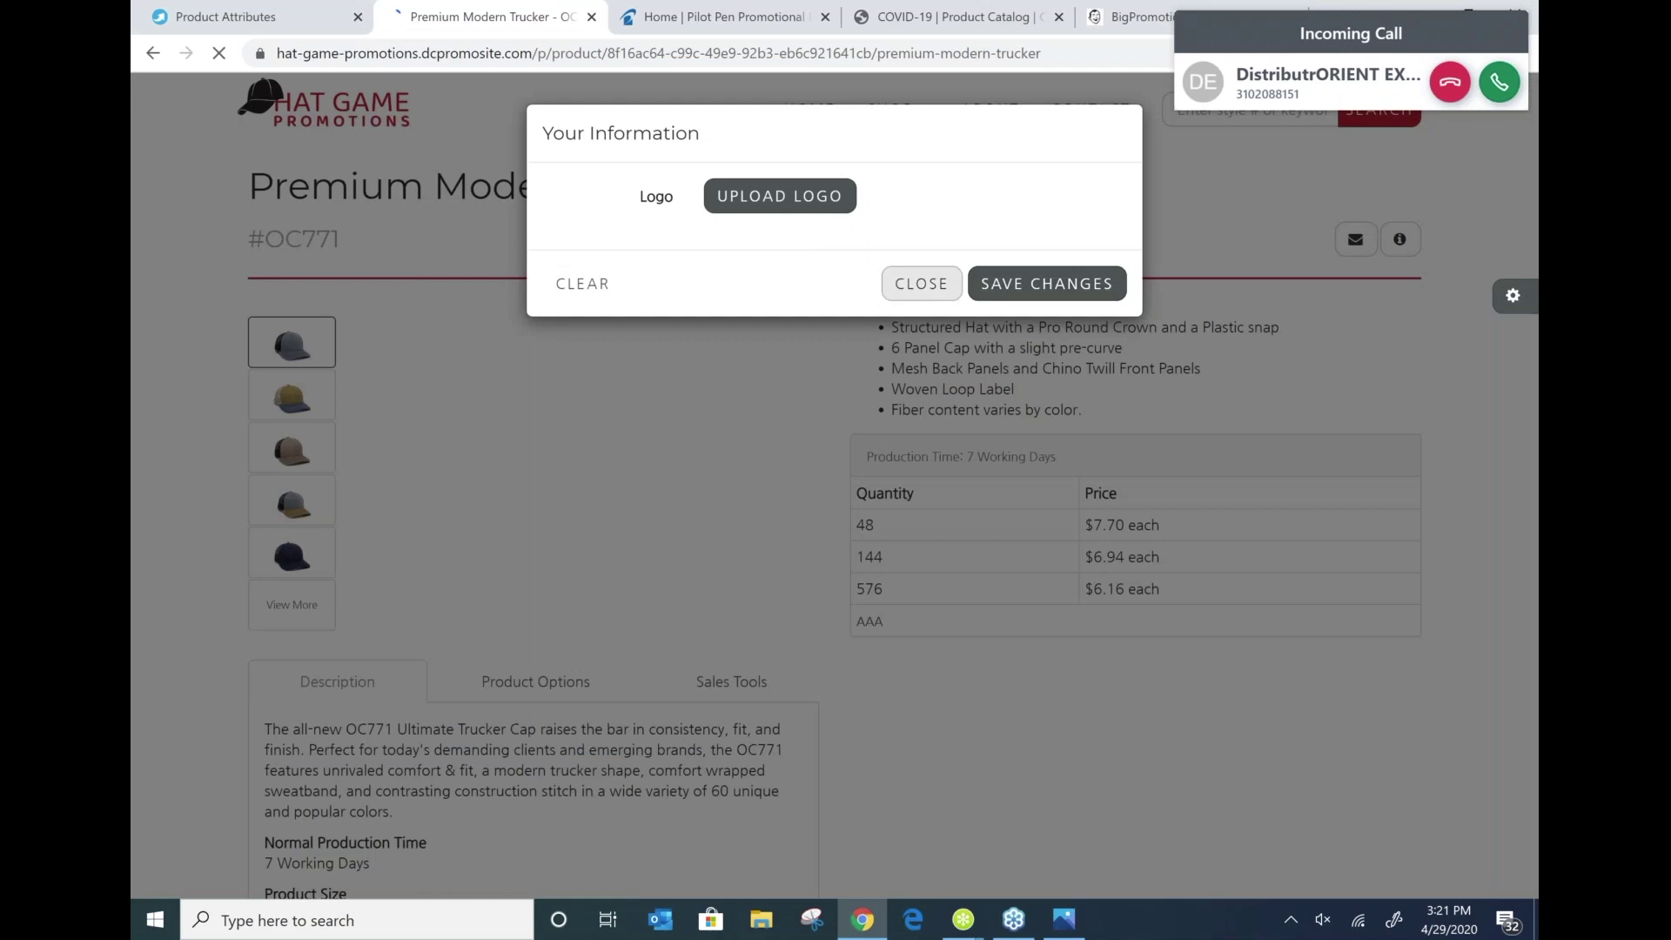
left_click(921, 283)
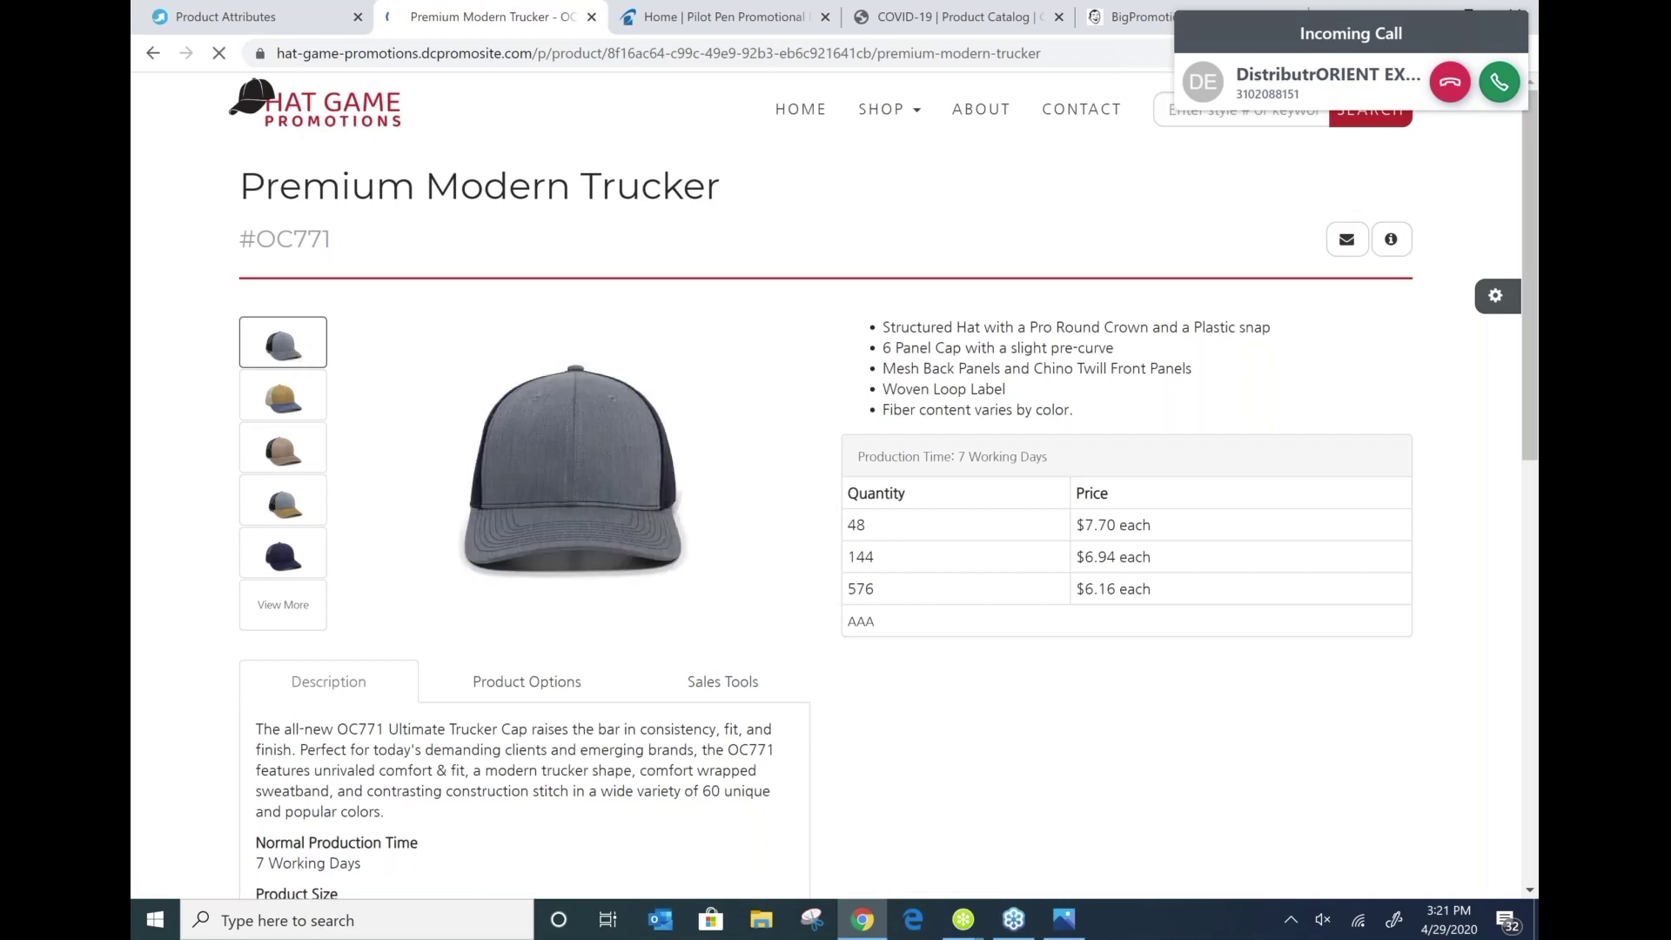
scroll(856, 551, "down", 3)
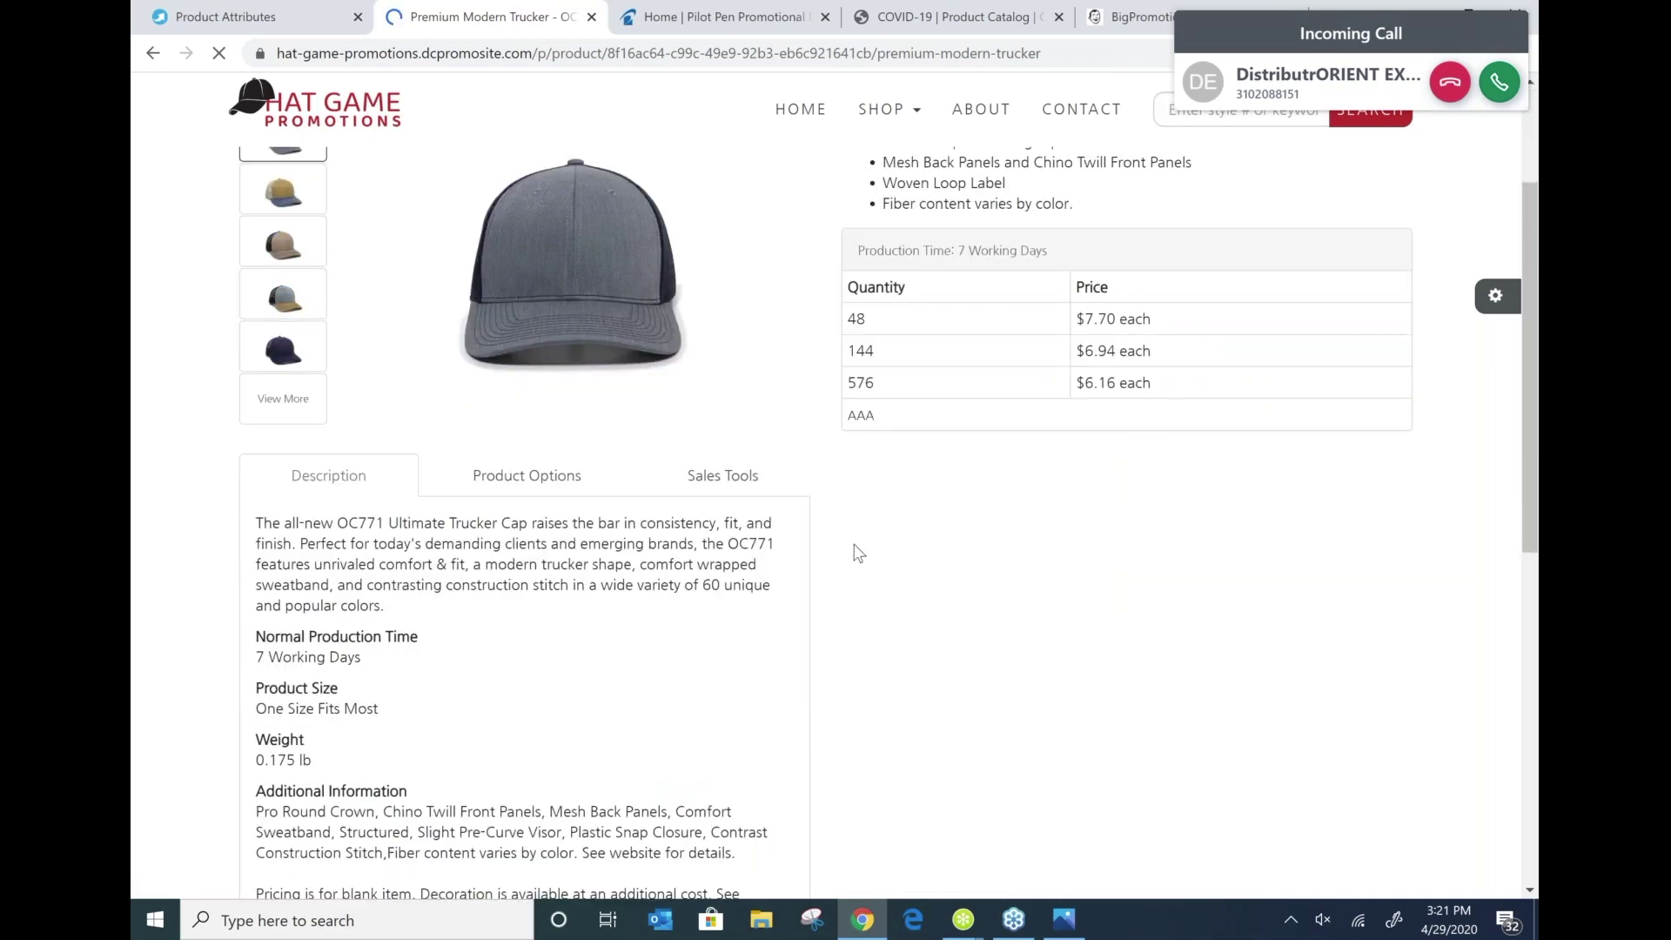
scroll(856, 551, "up", 3)
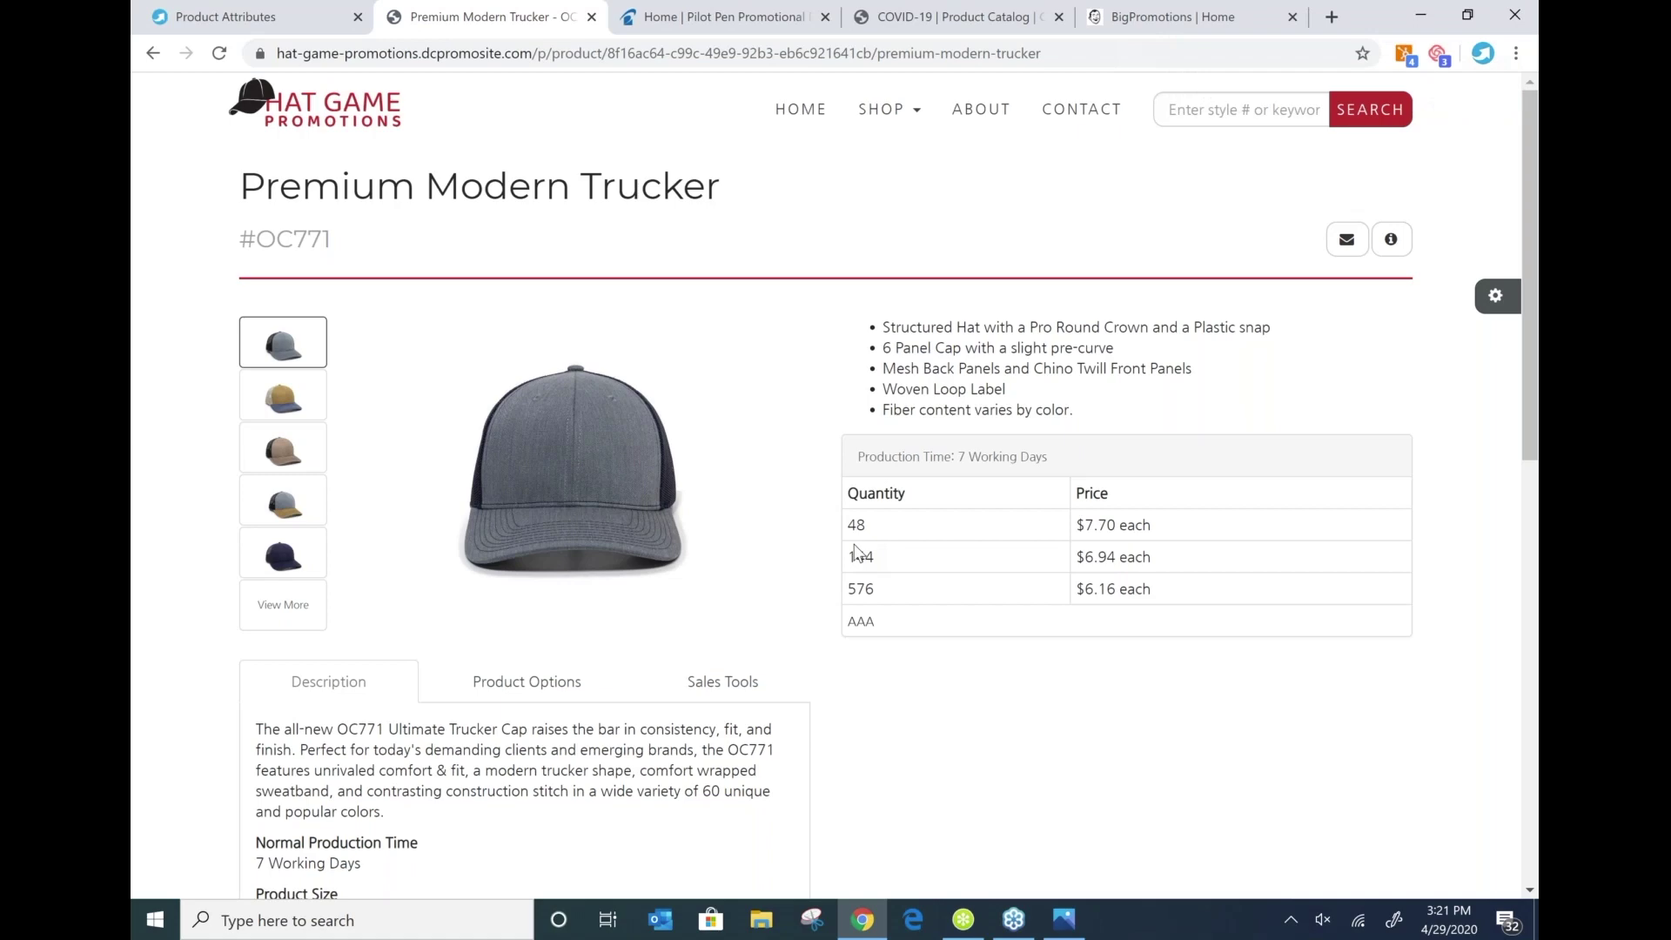
Upload the image file "logo" from the desktop as the site visitor's logo and save it for the product previews
left_click(1495, 296)
left_click(757, 196)
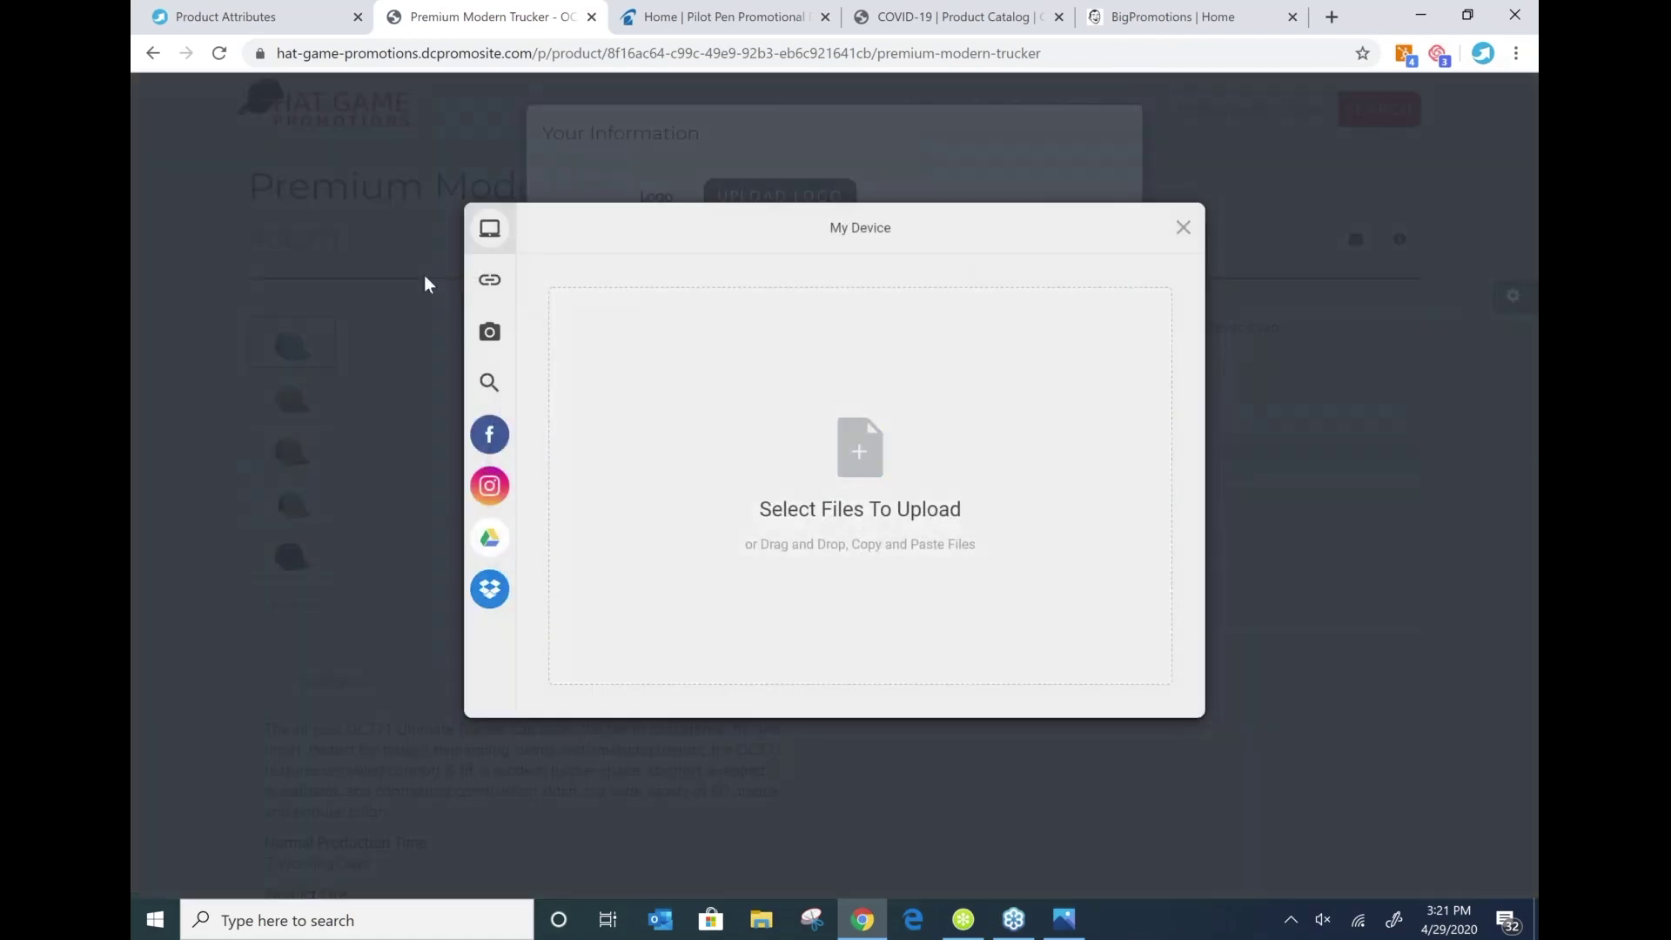
mouse_move(527, 253)
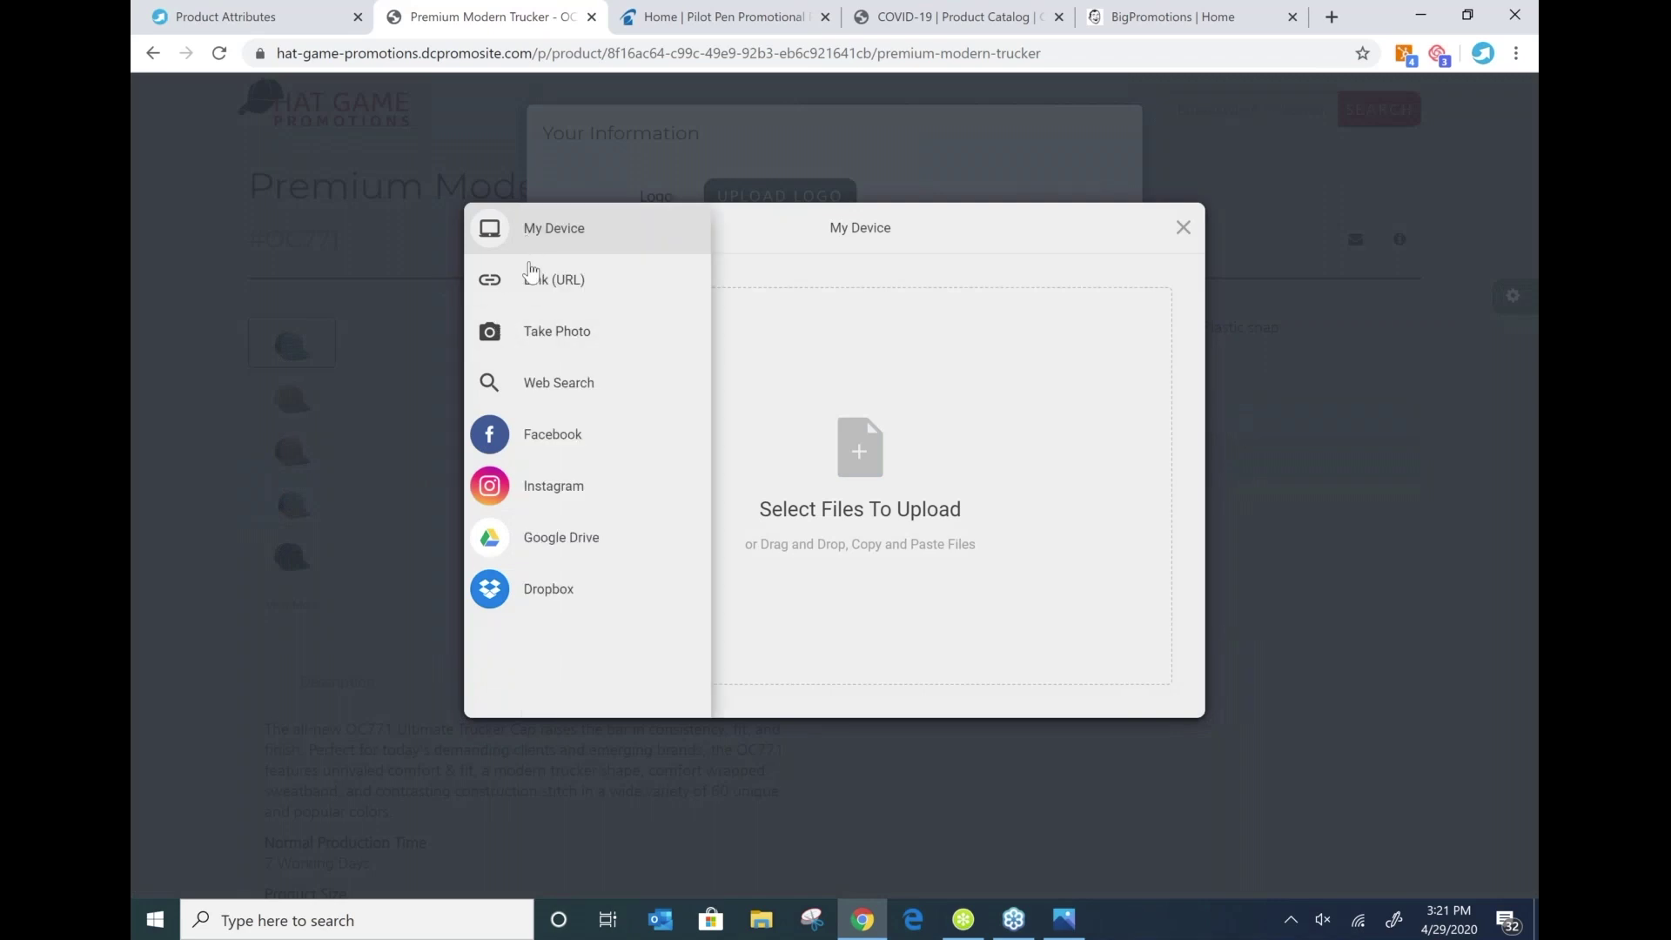
left_click(881, 440)
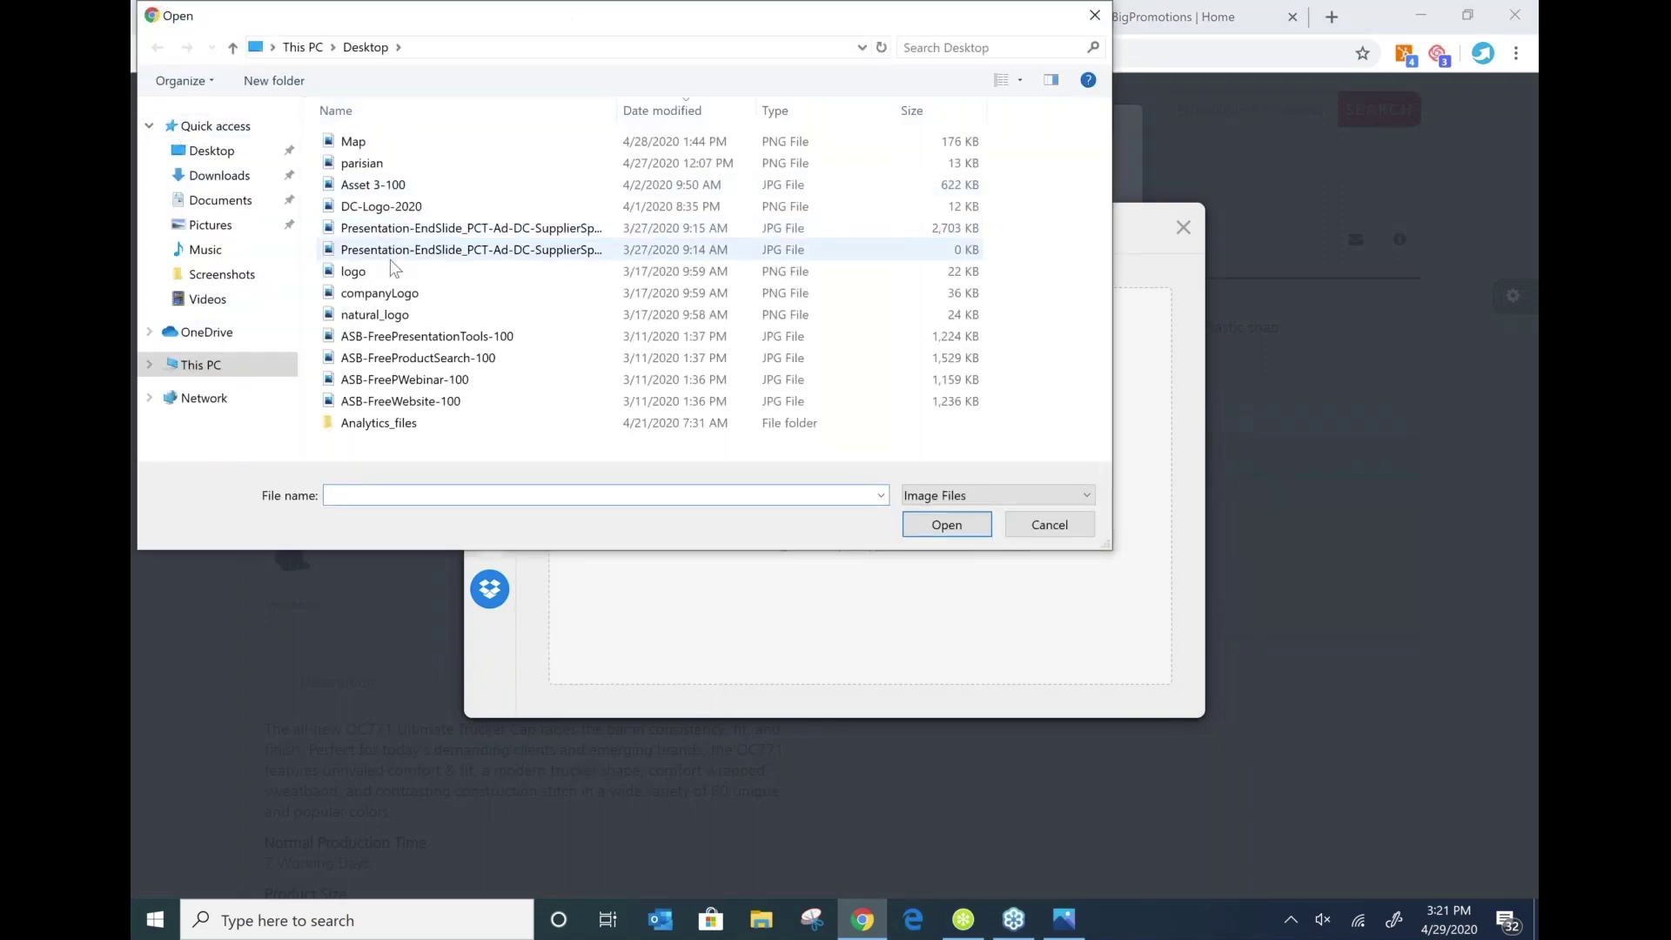
left_click(357, 272)
left_click(946, 524)
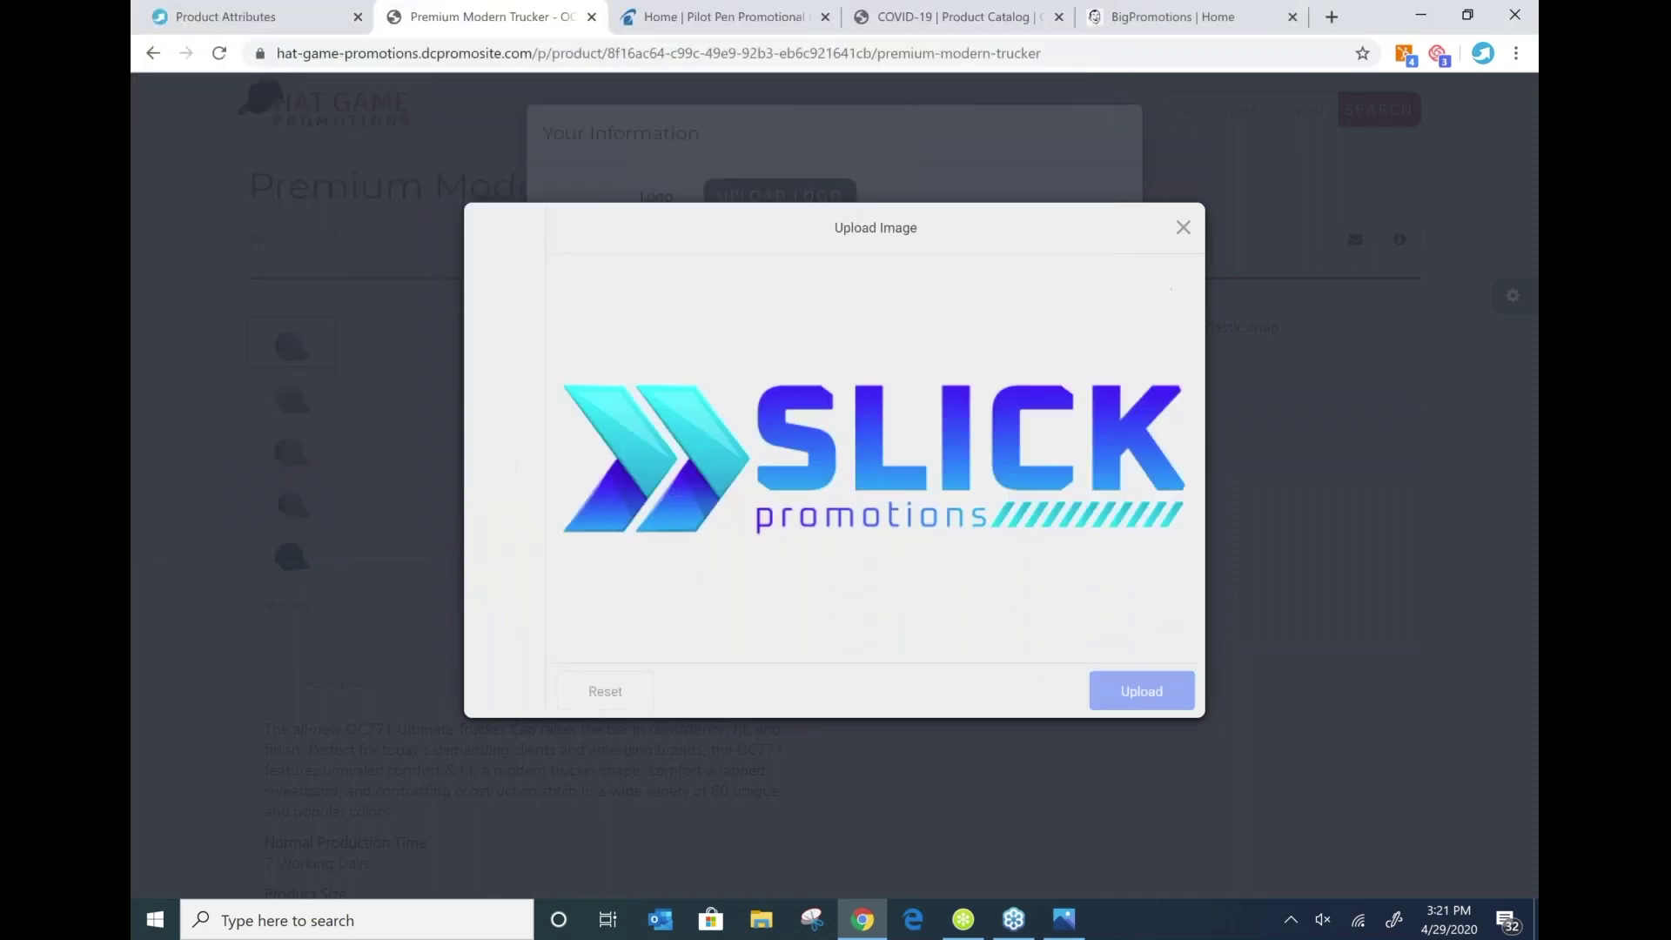
left_click(1142, 688)
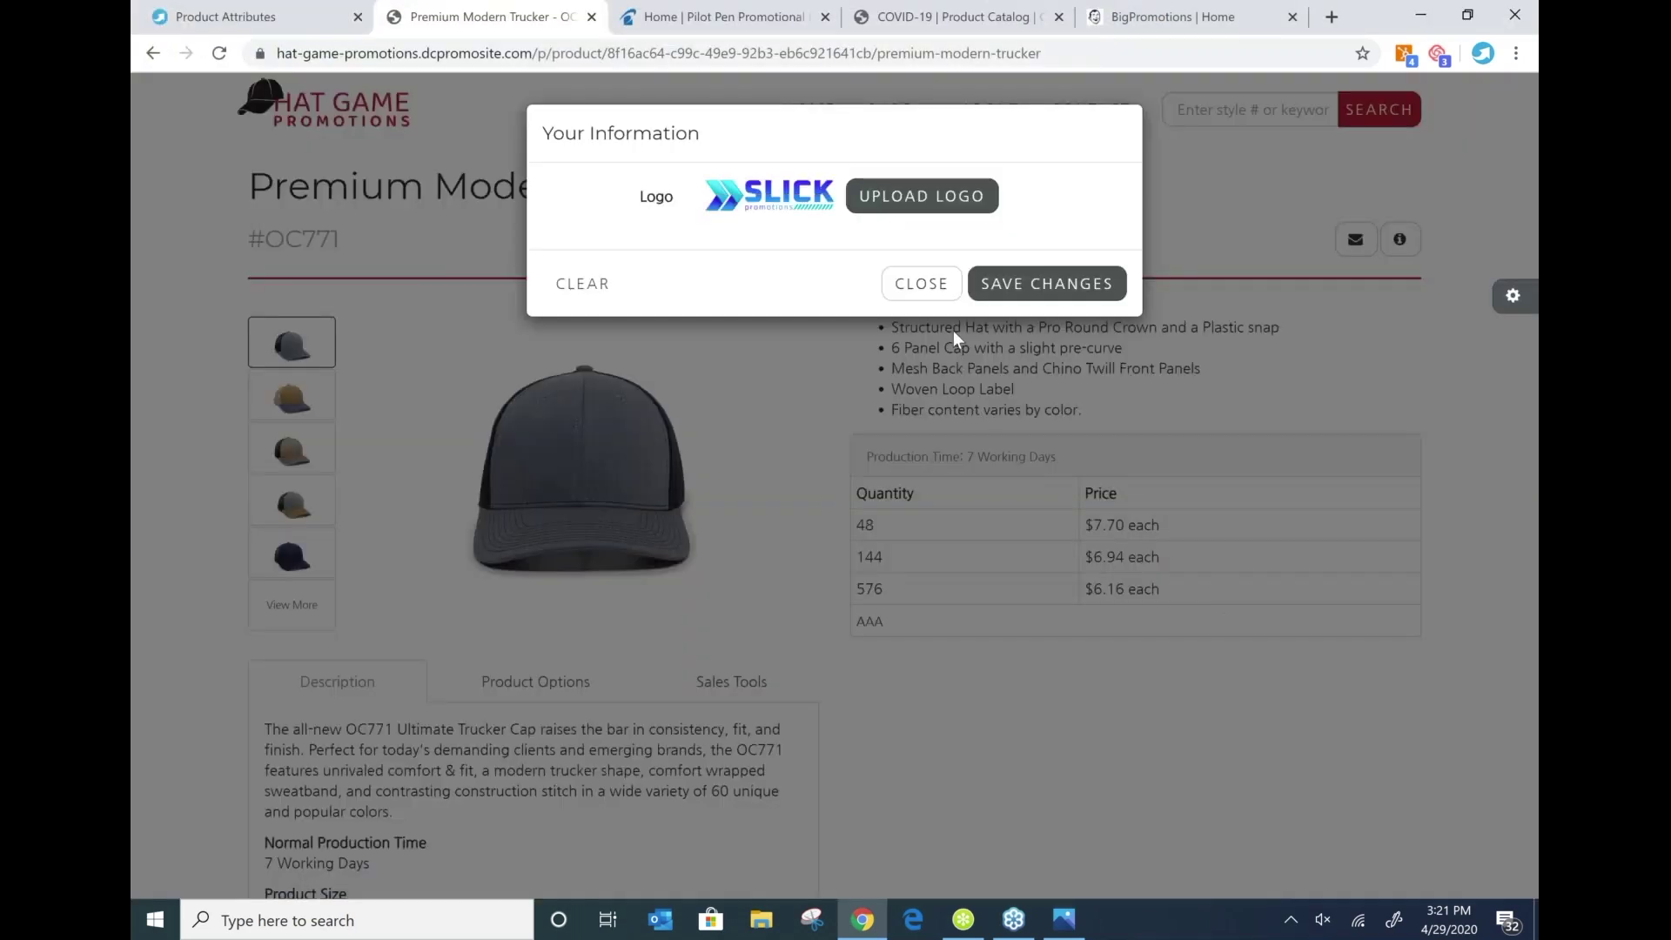
left_click(909, 202)
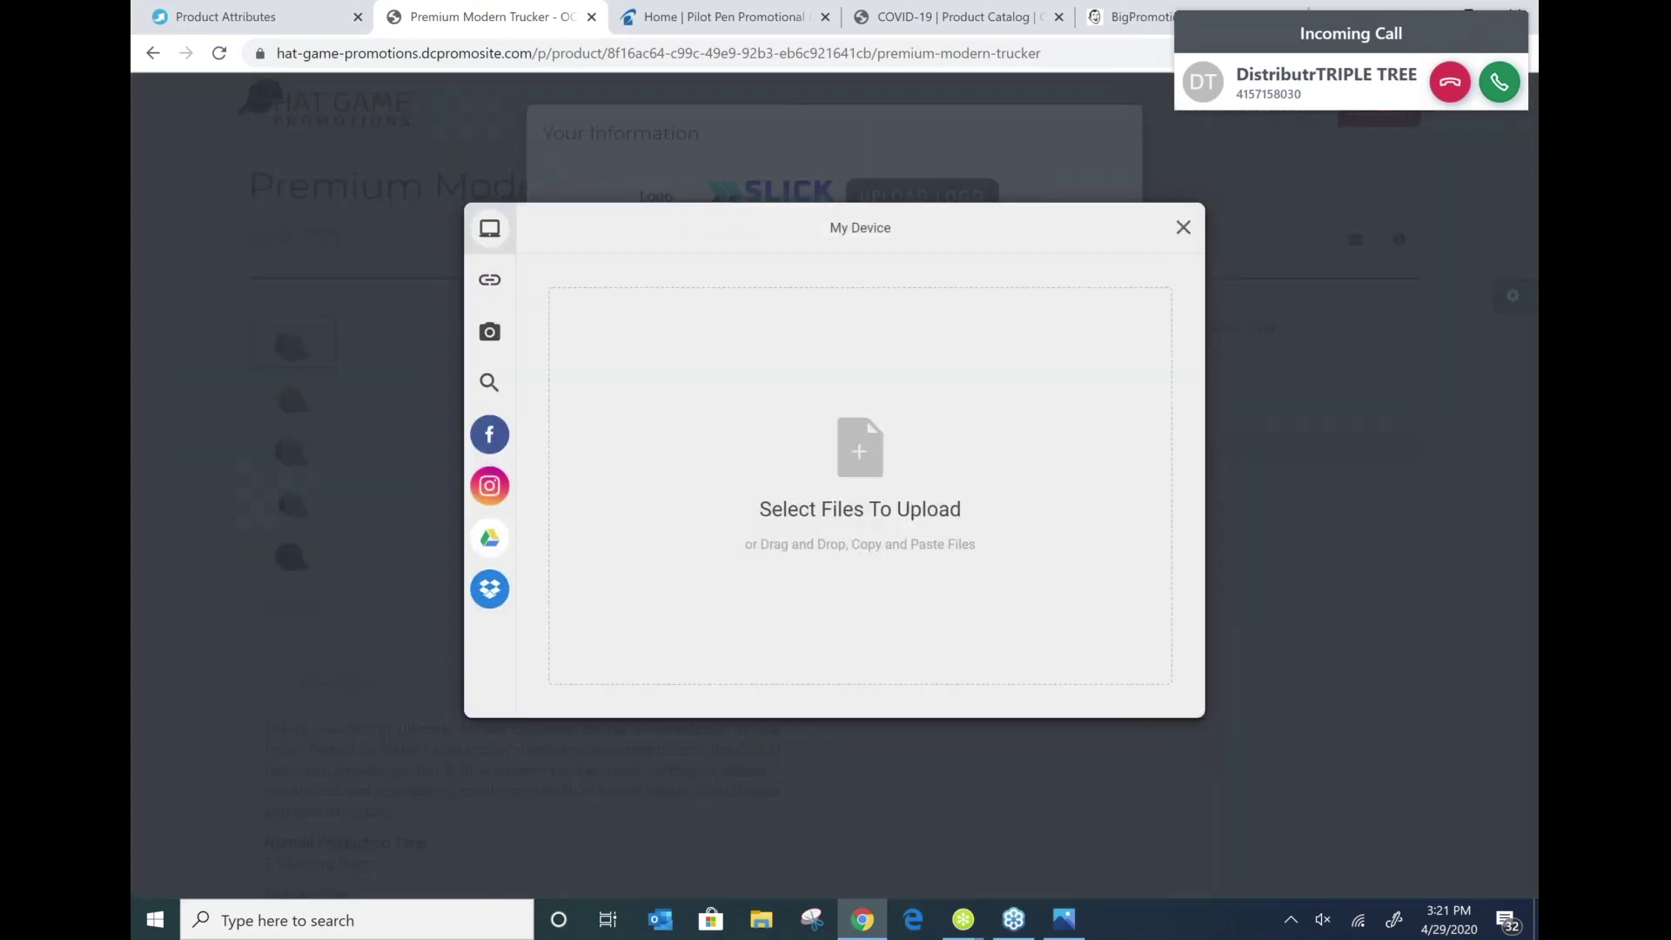
key("Escape")
left_click(1049, 286)
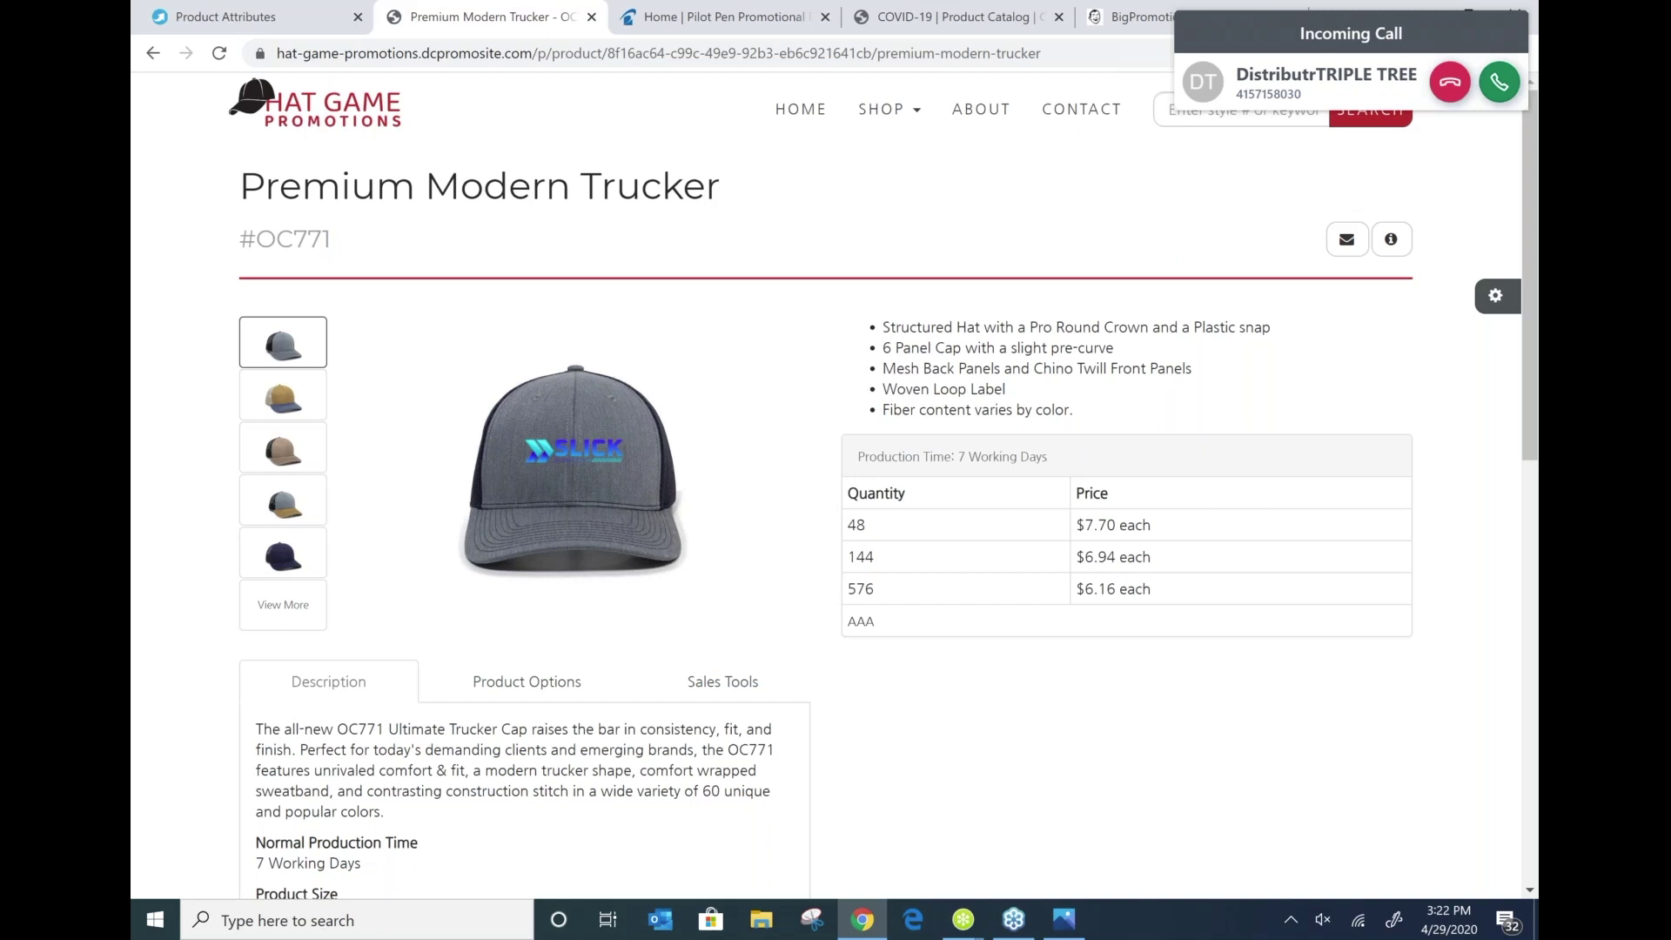
Return to the PPE Promotions website and go from the School Supplies results to its home page
left_click(948, 16)
scroll(268, 268, "up", 3)
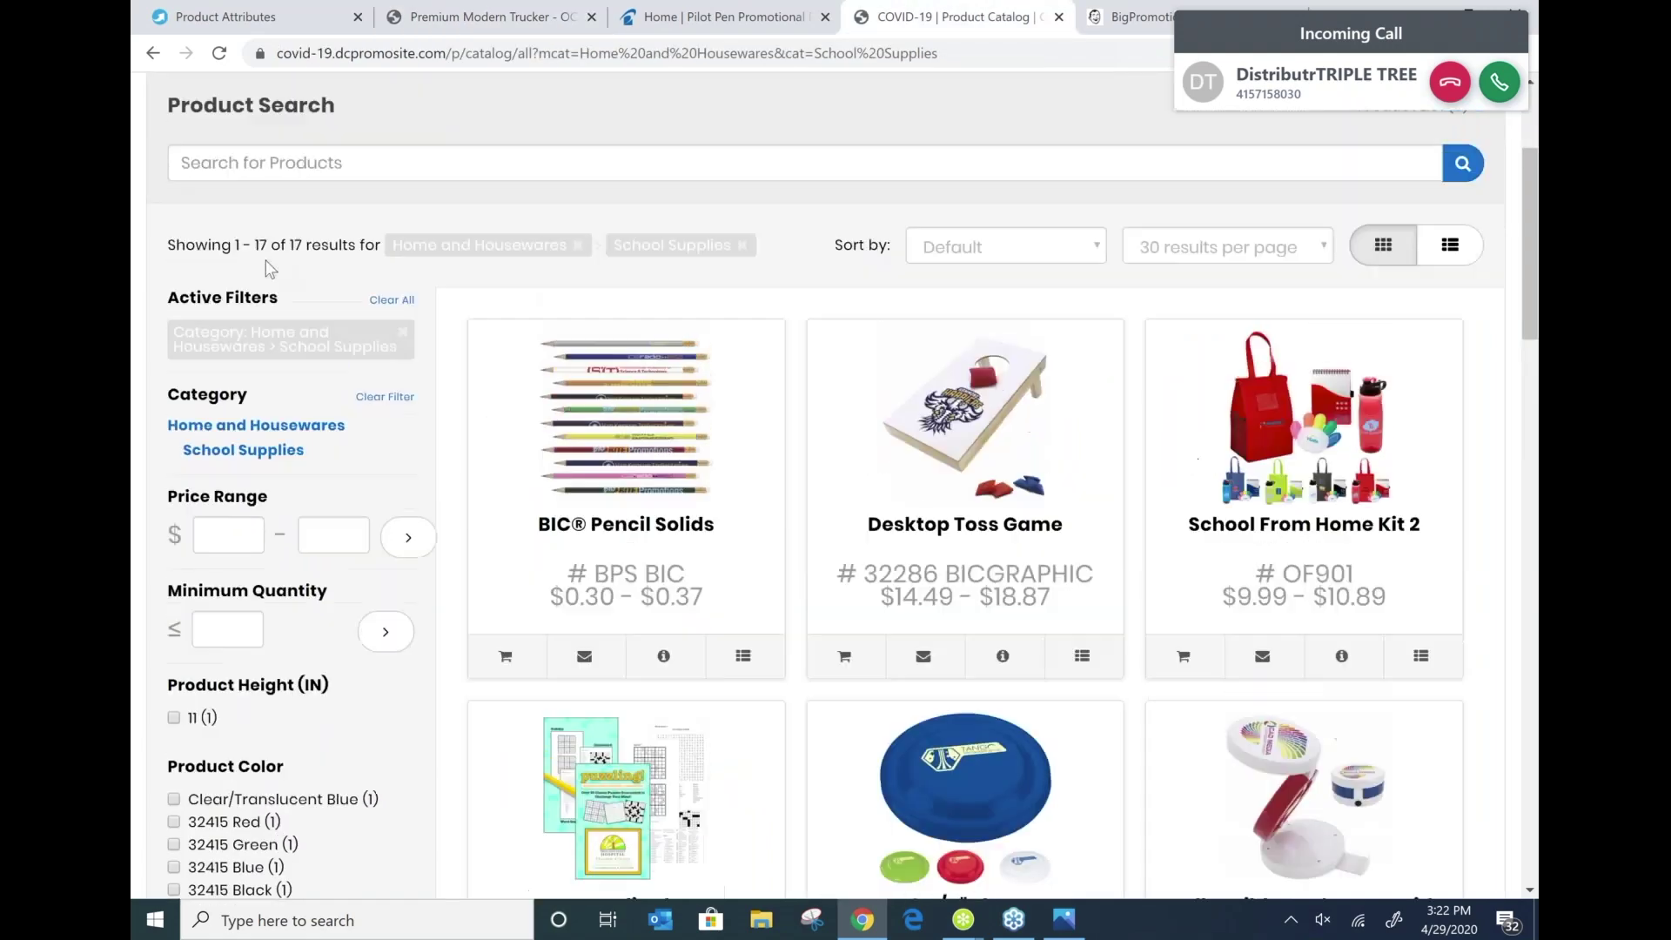
left_click(296, 143)
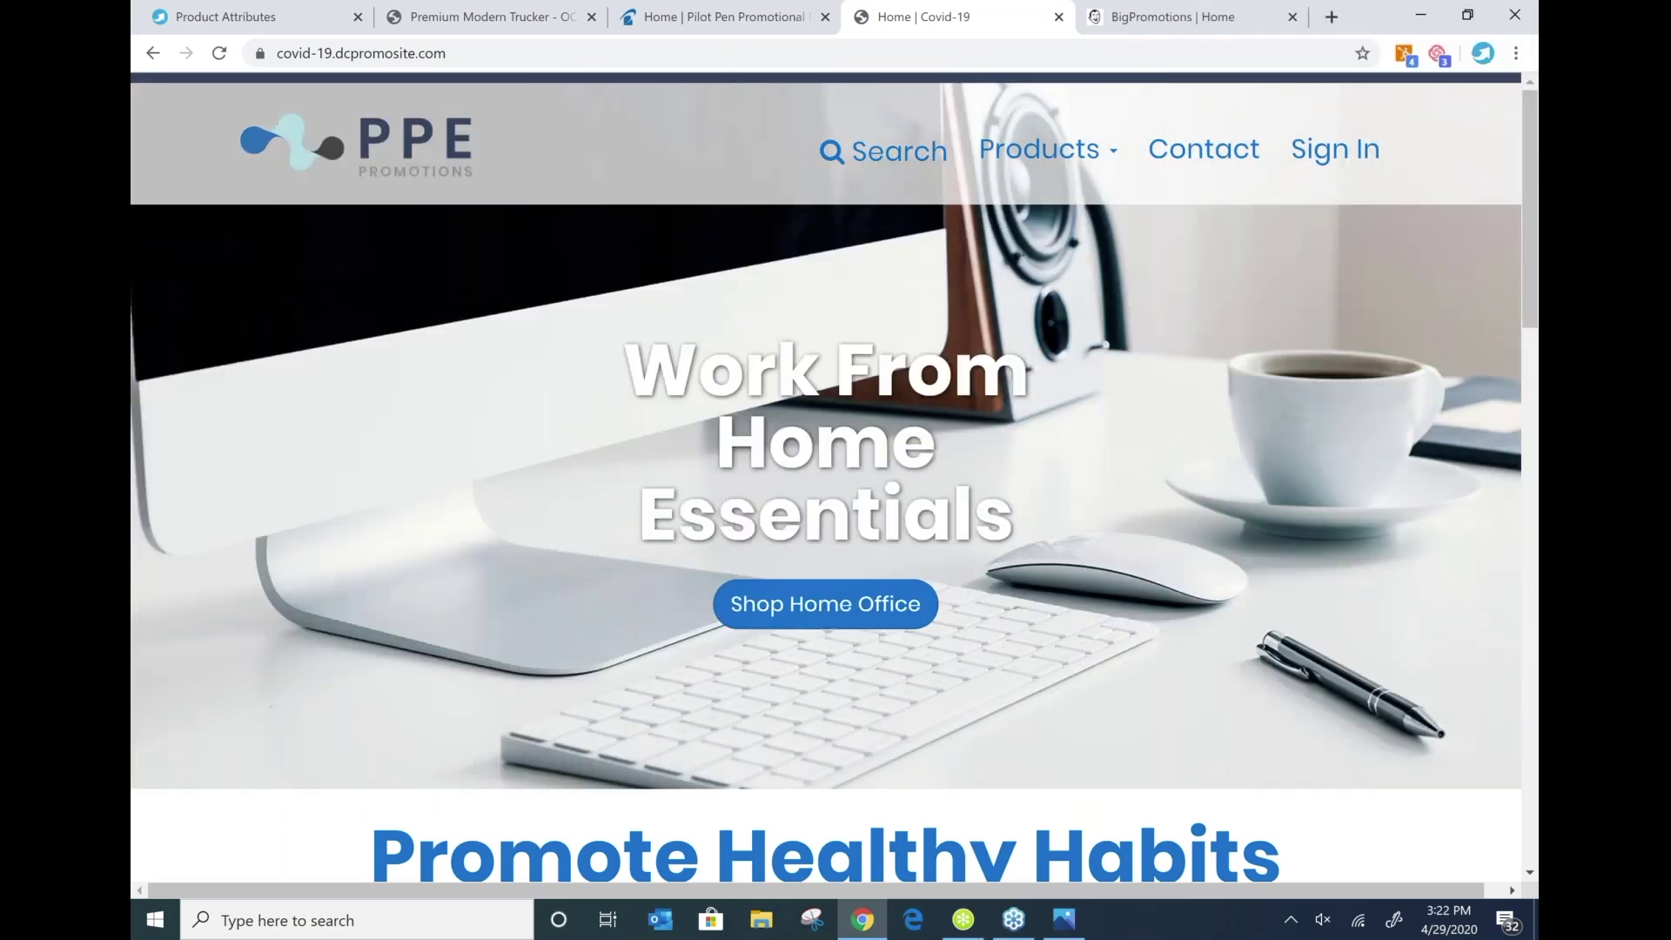
Switch to the BigPromotions website, open its Covid-19 products page and review the product categories
left_click(1183, 21)
mouse_move(371, 320)
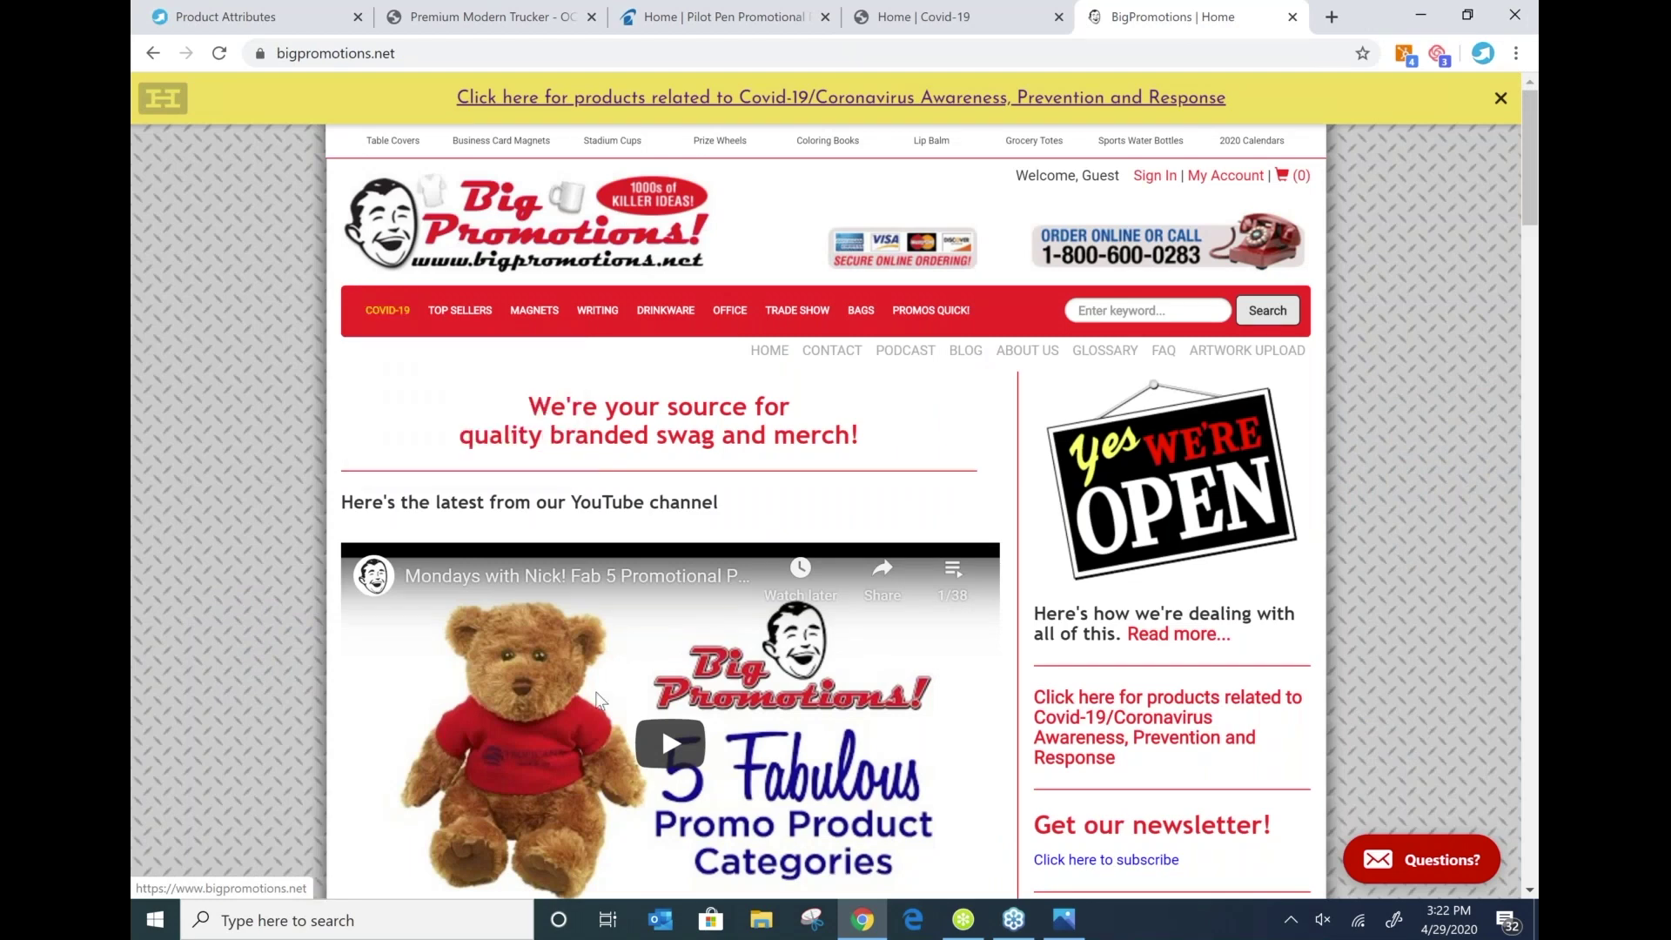
left_click(731, 100)
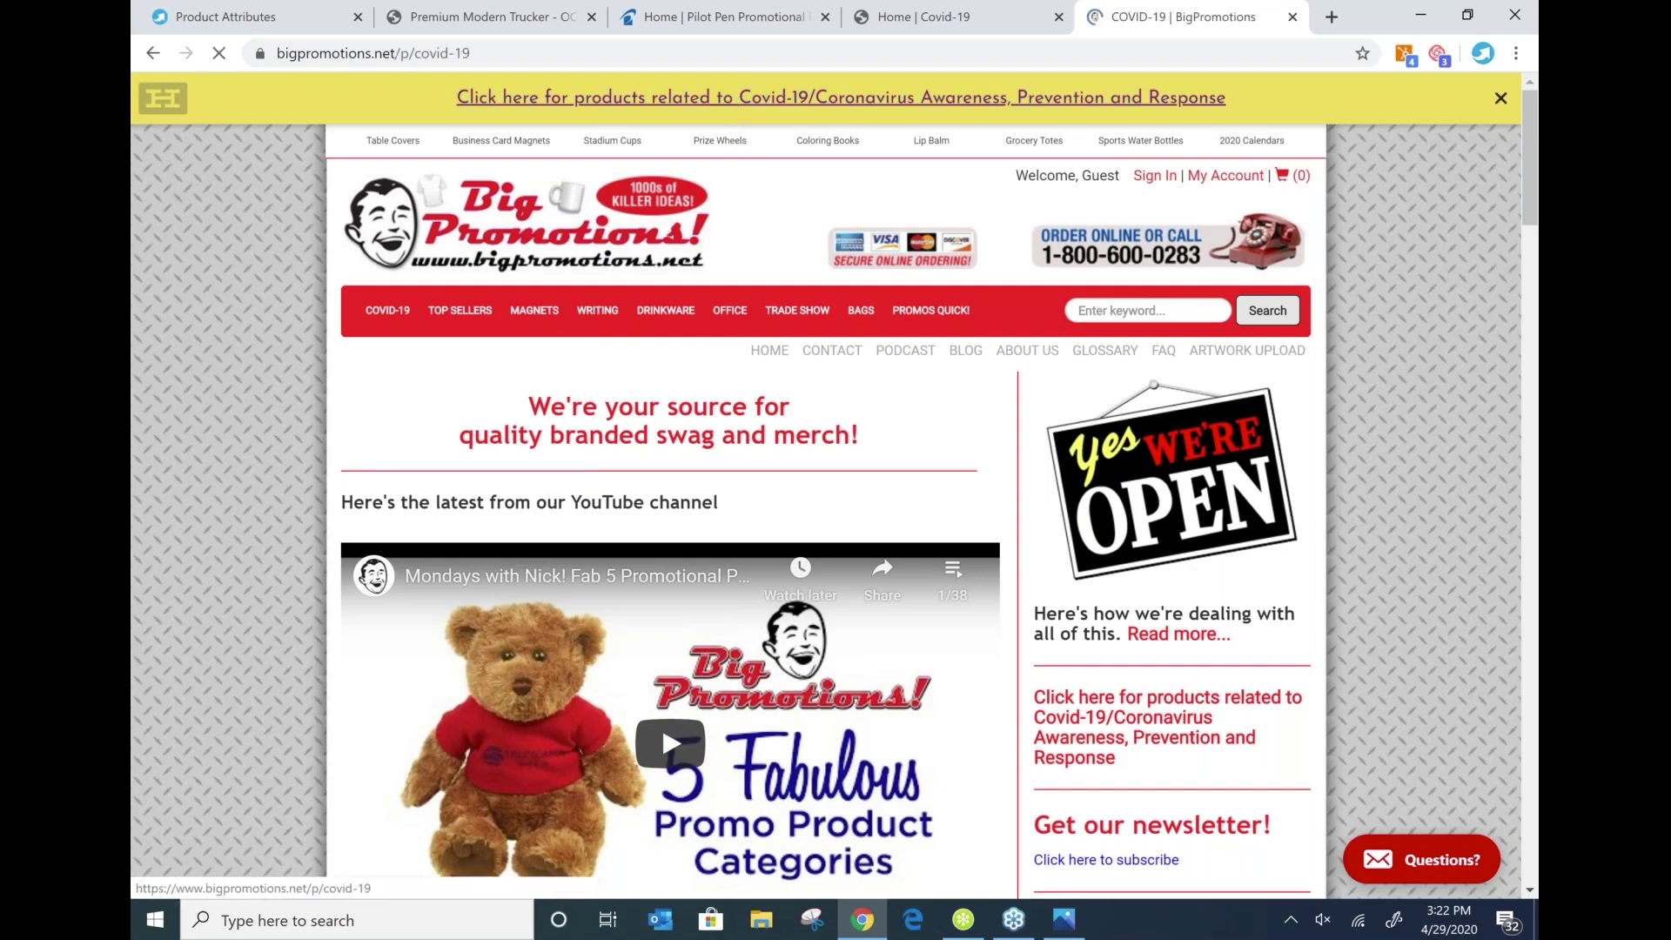
scroll(758, 413, "down", 3)
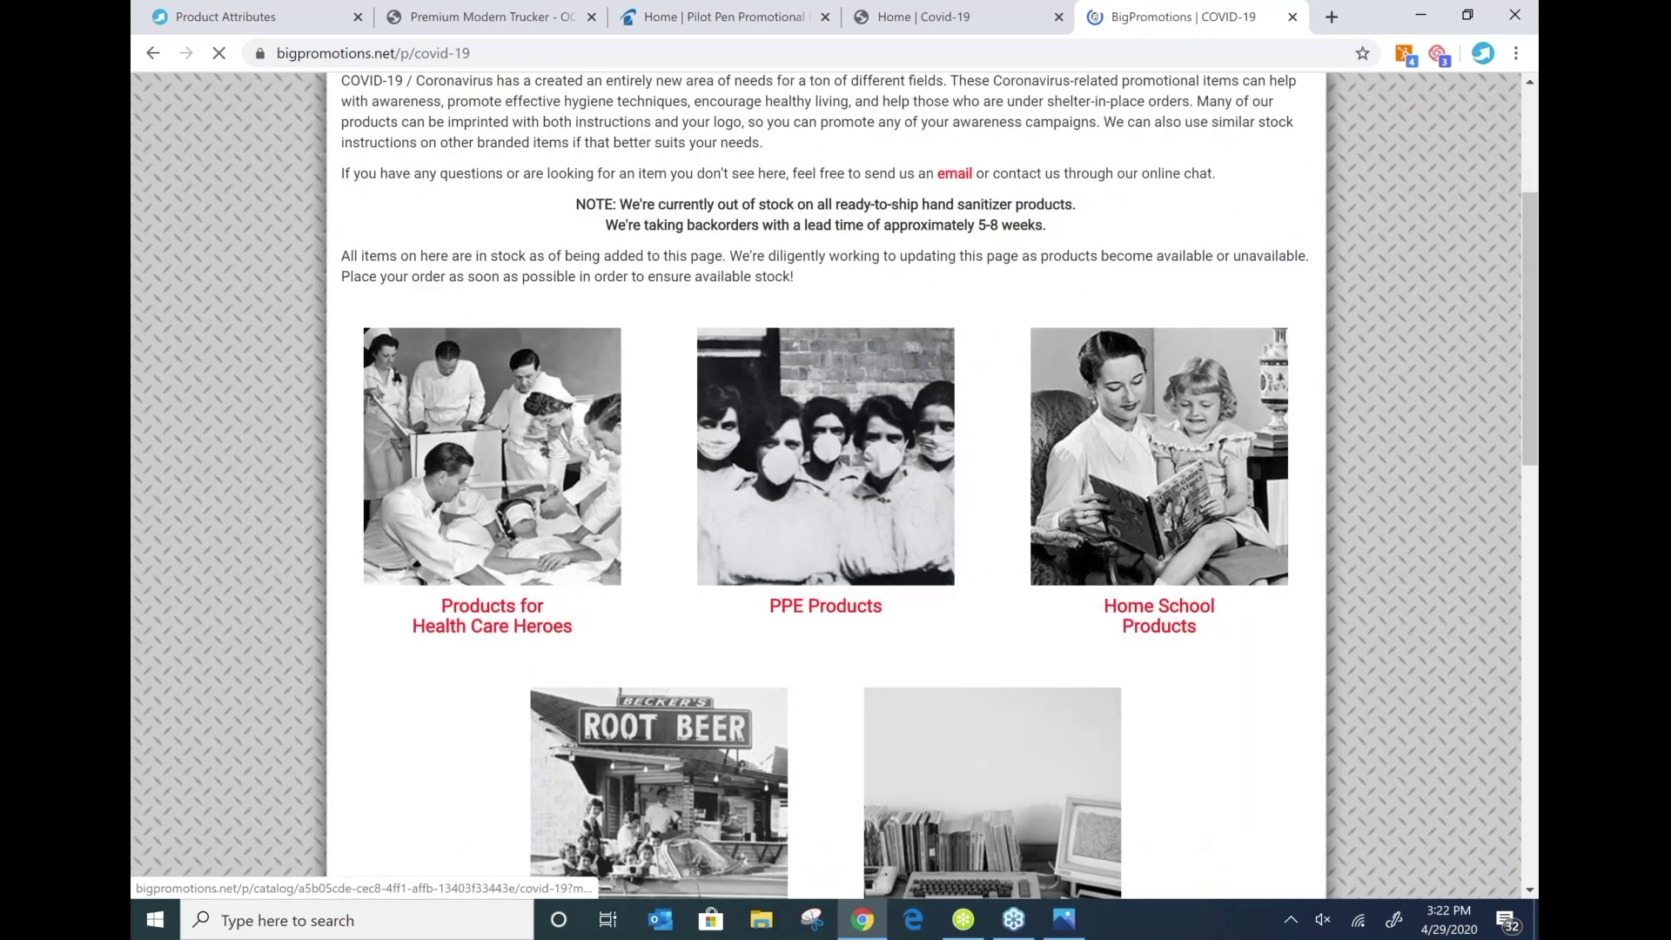
scroll(1038, 561, "down", 3)
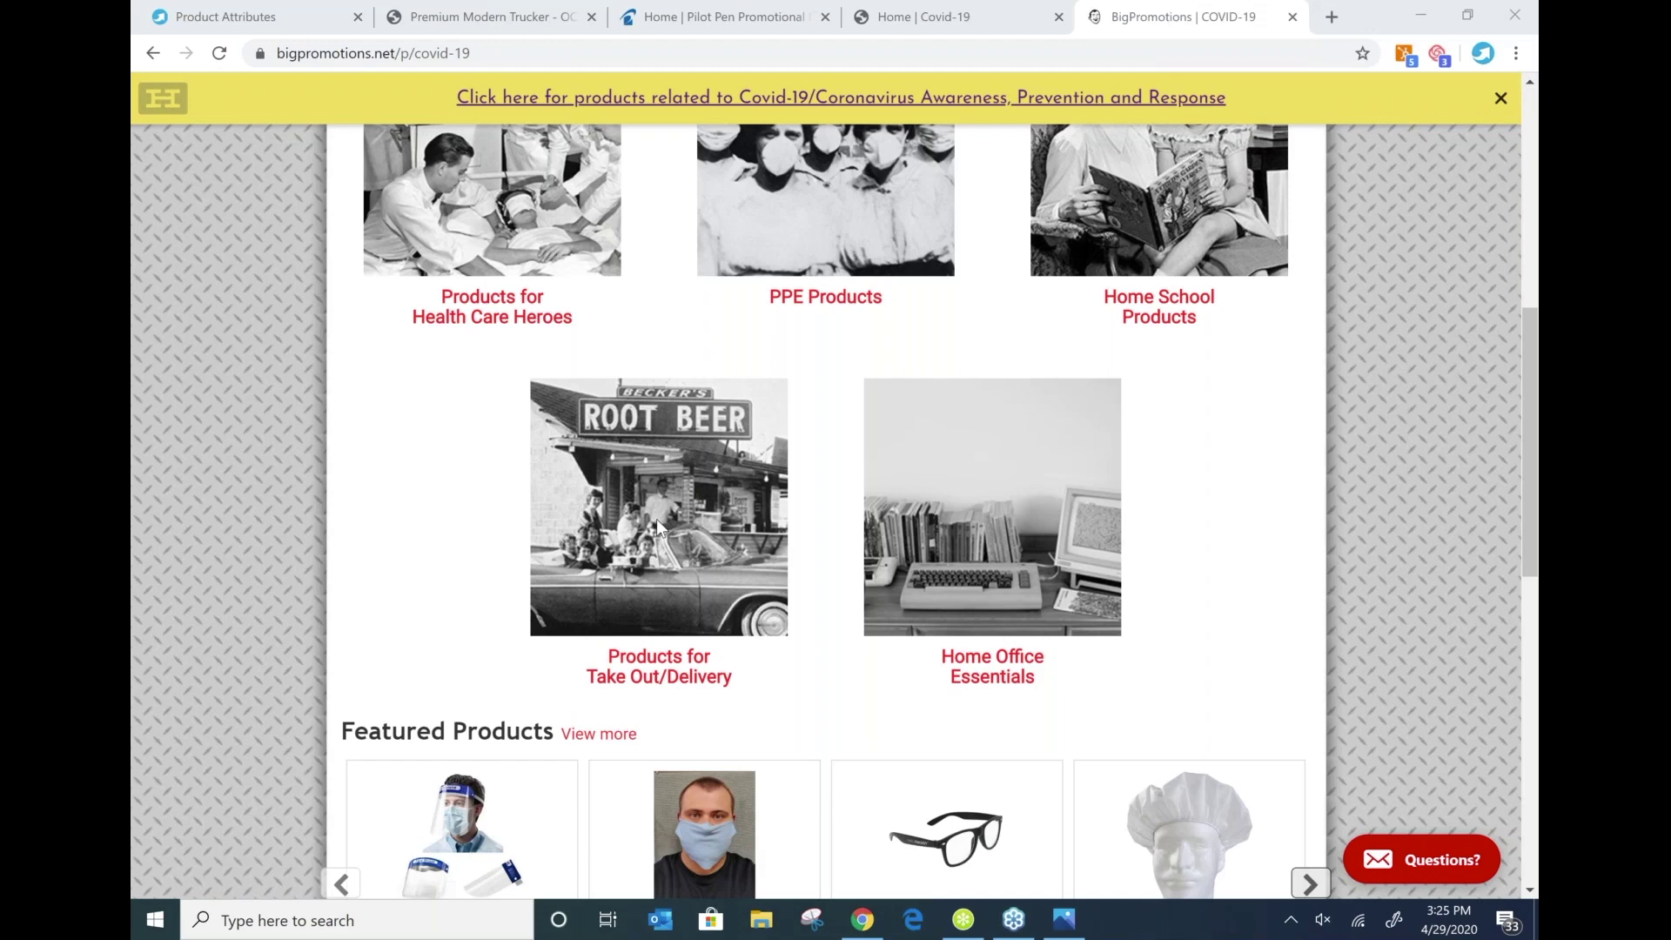
Return to the DistributorCentral Product Attributes page
left_click(914, 921)
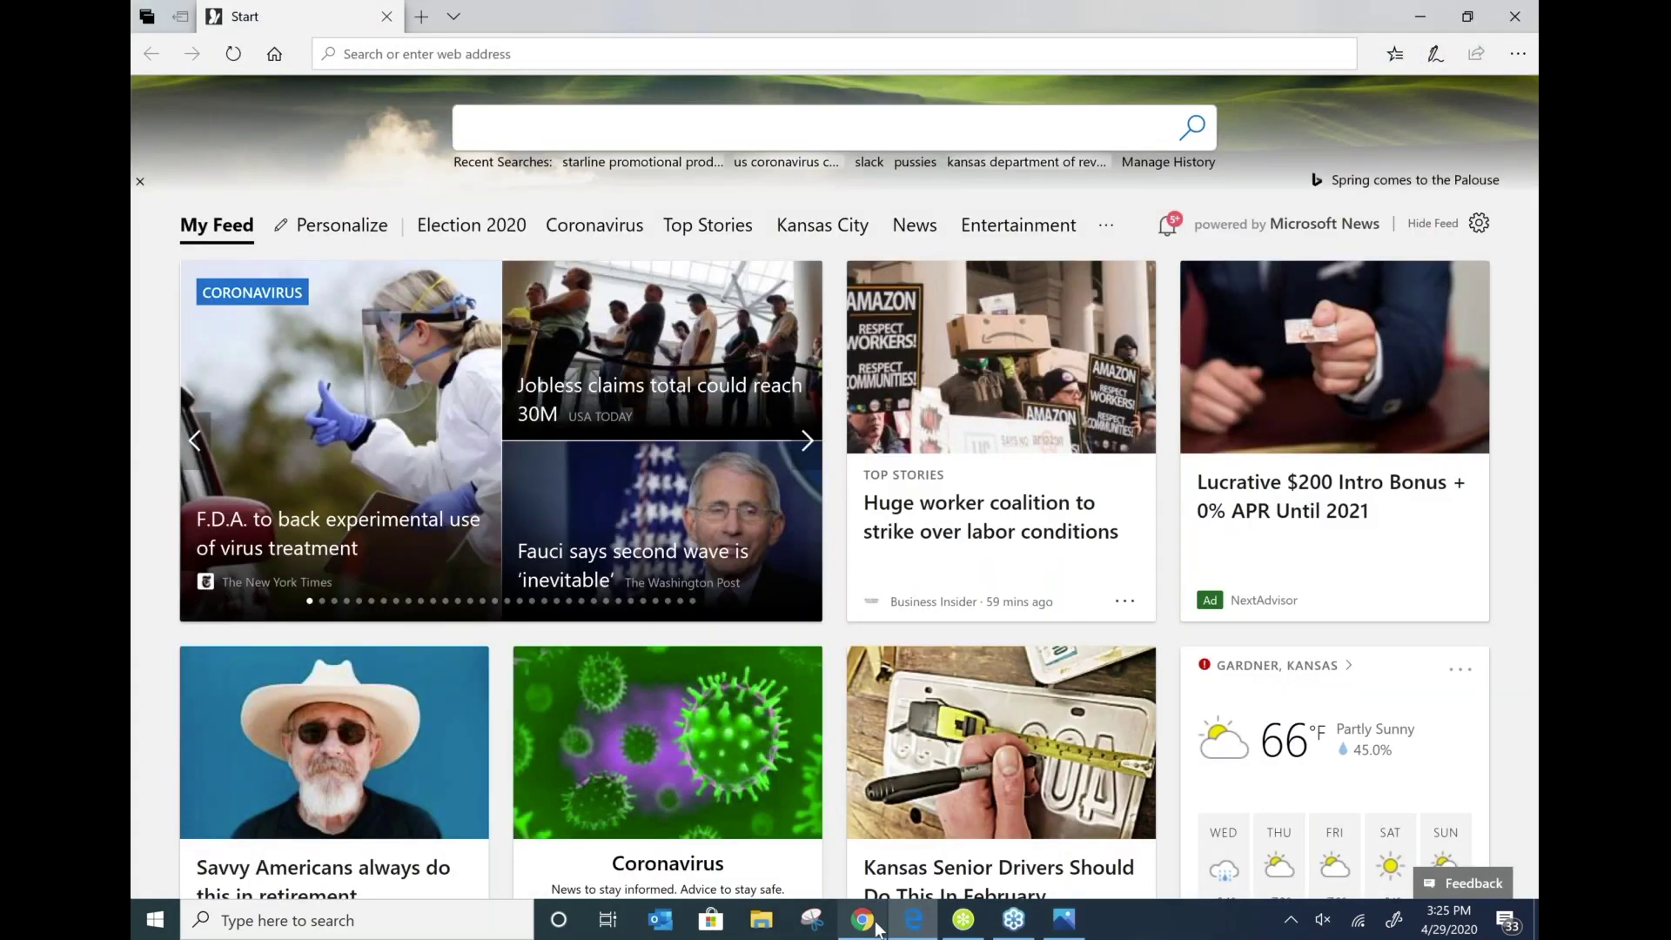
left_click(861, 921)
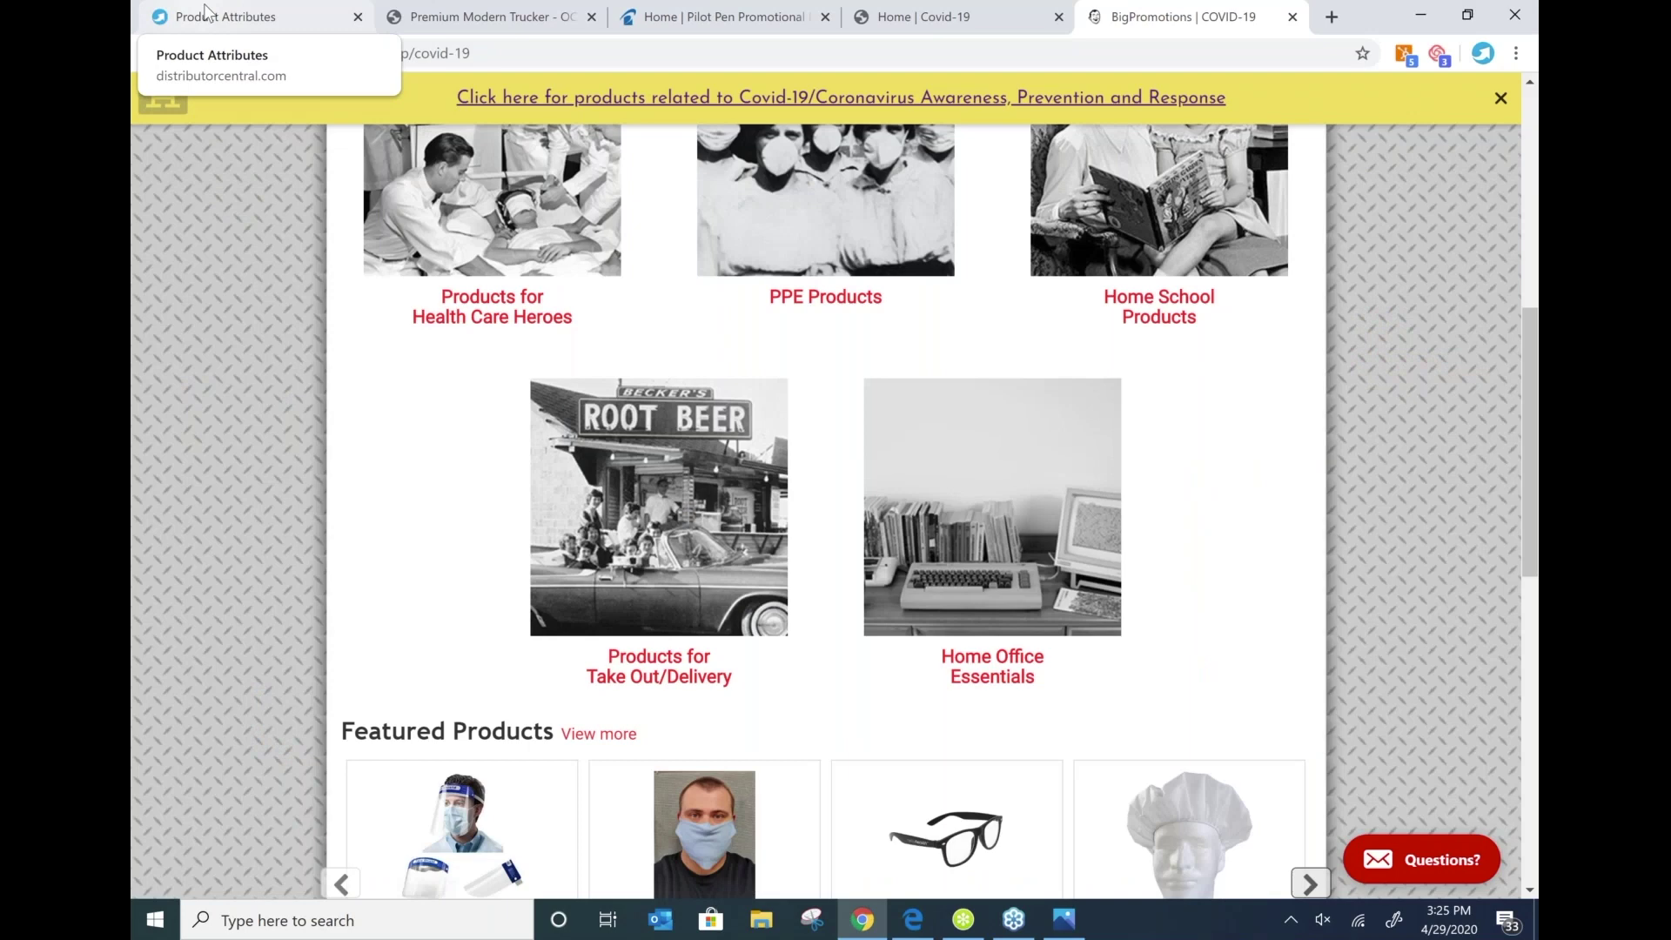
left_click(203, 7)
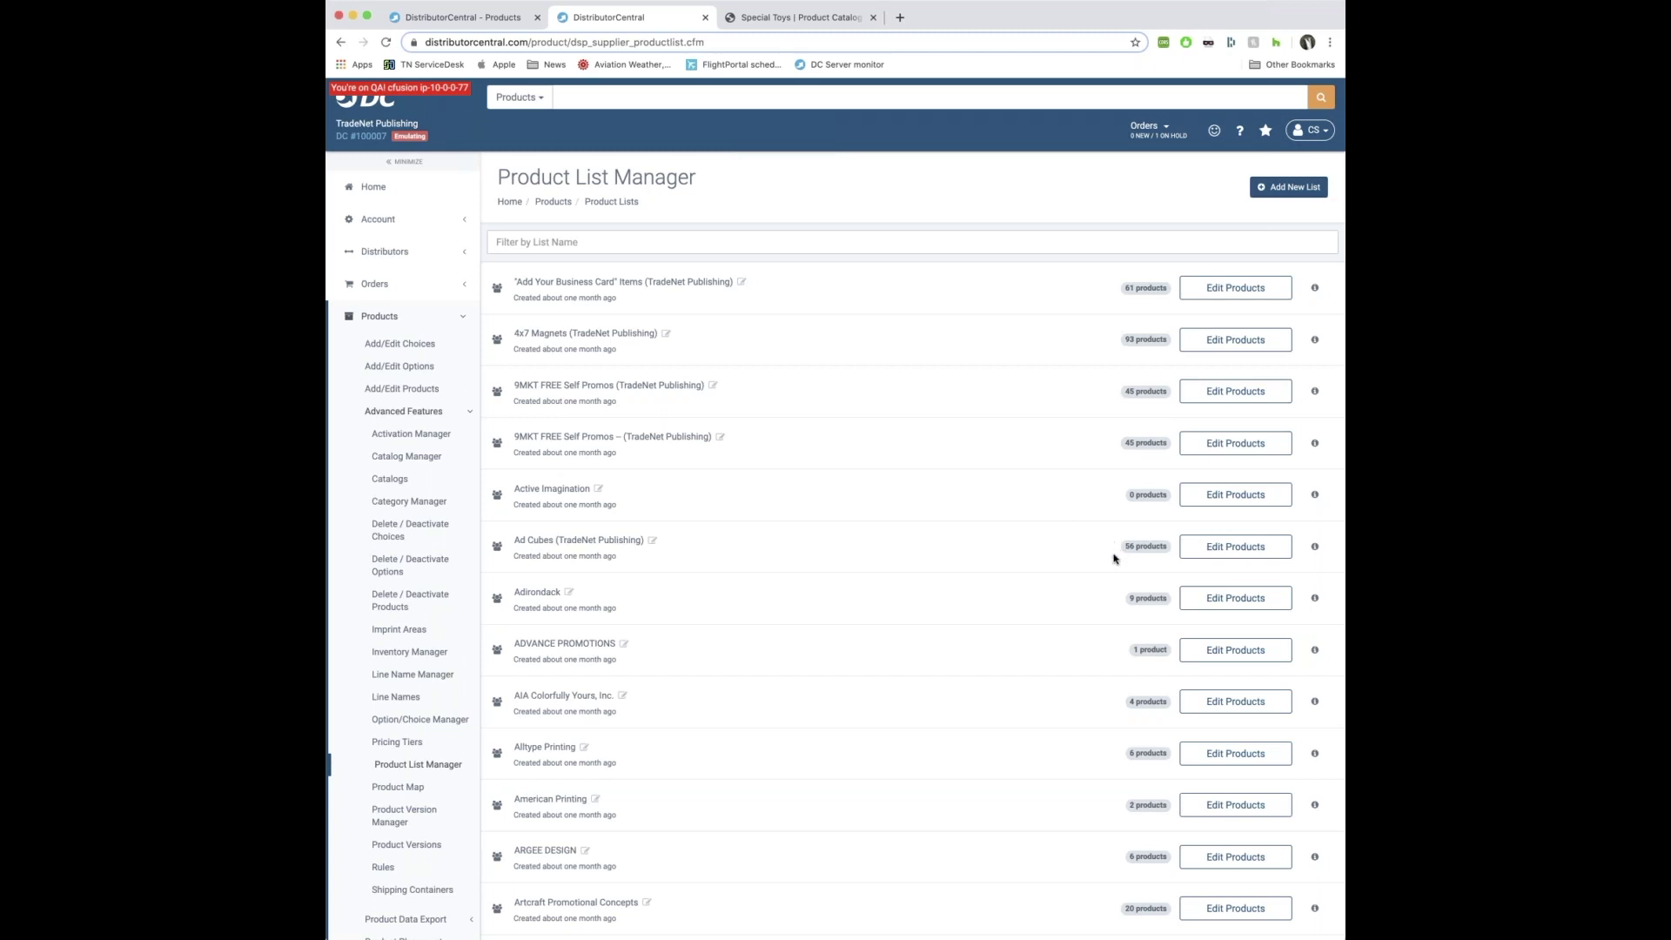
Examine the available and selected products of the Alltype Printing product list, closing it without changes
scroll(1118, 561, "down", 1)
scroll(1103, 600, "down", 3)
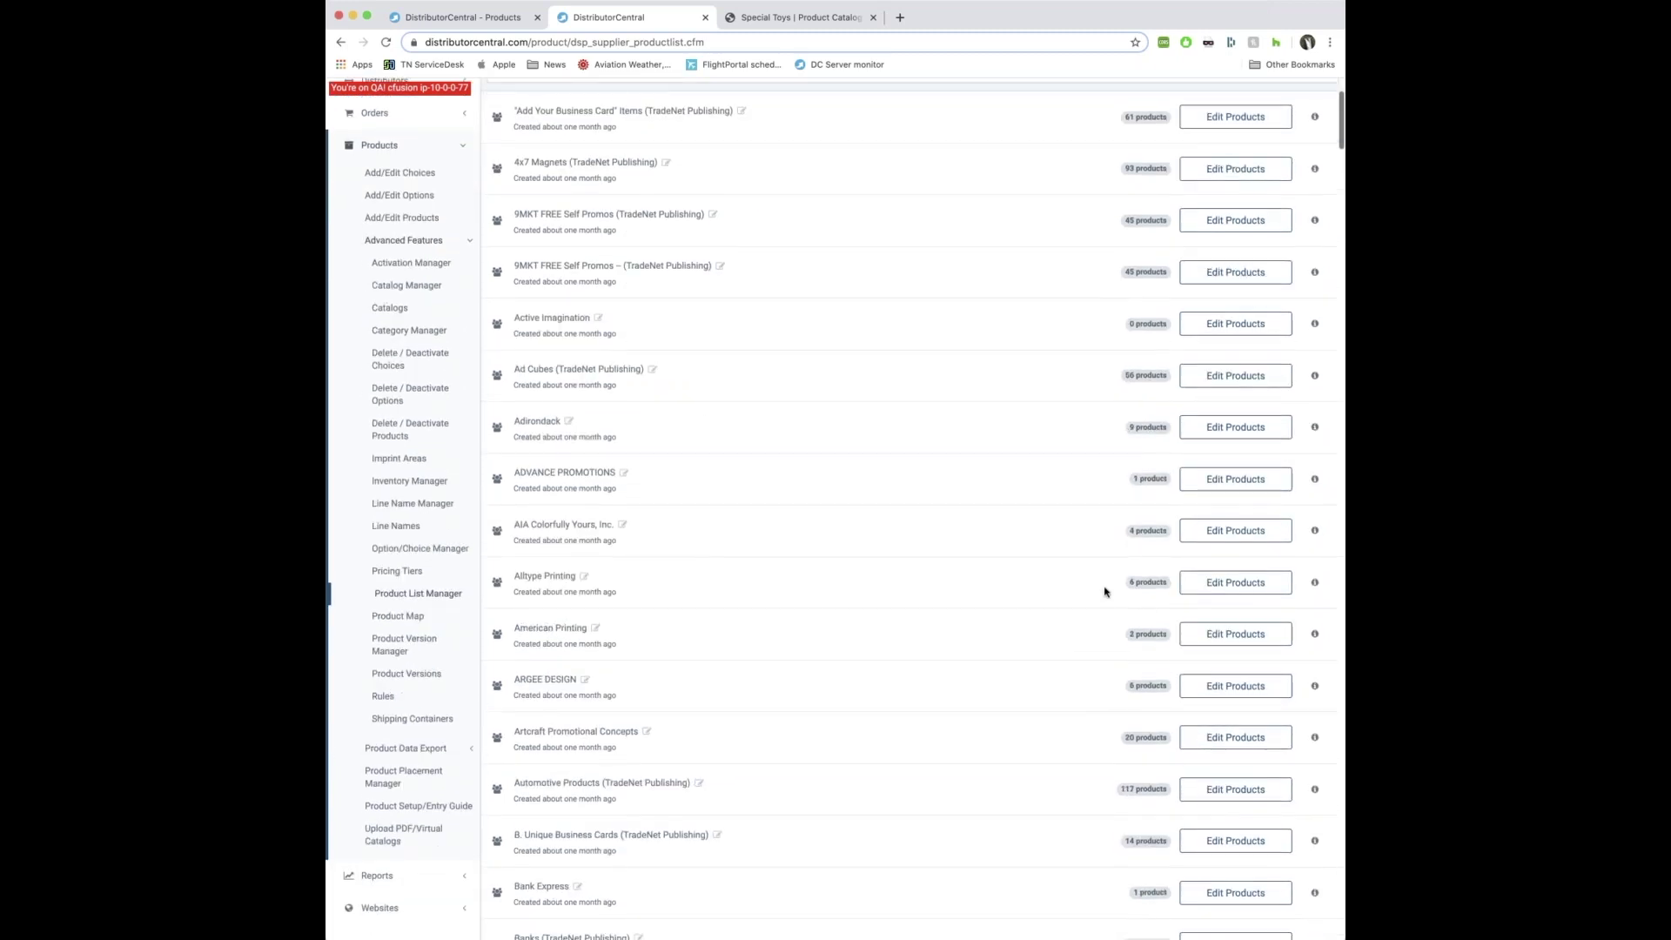
left_click(1232, 590)
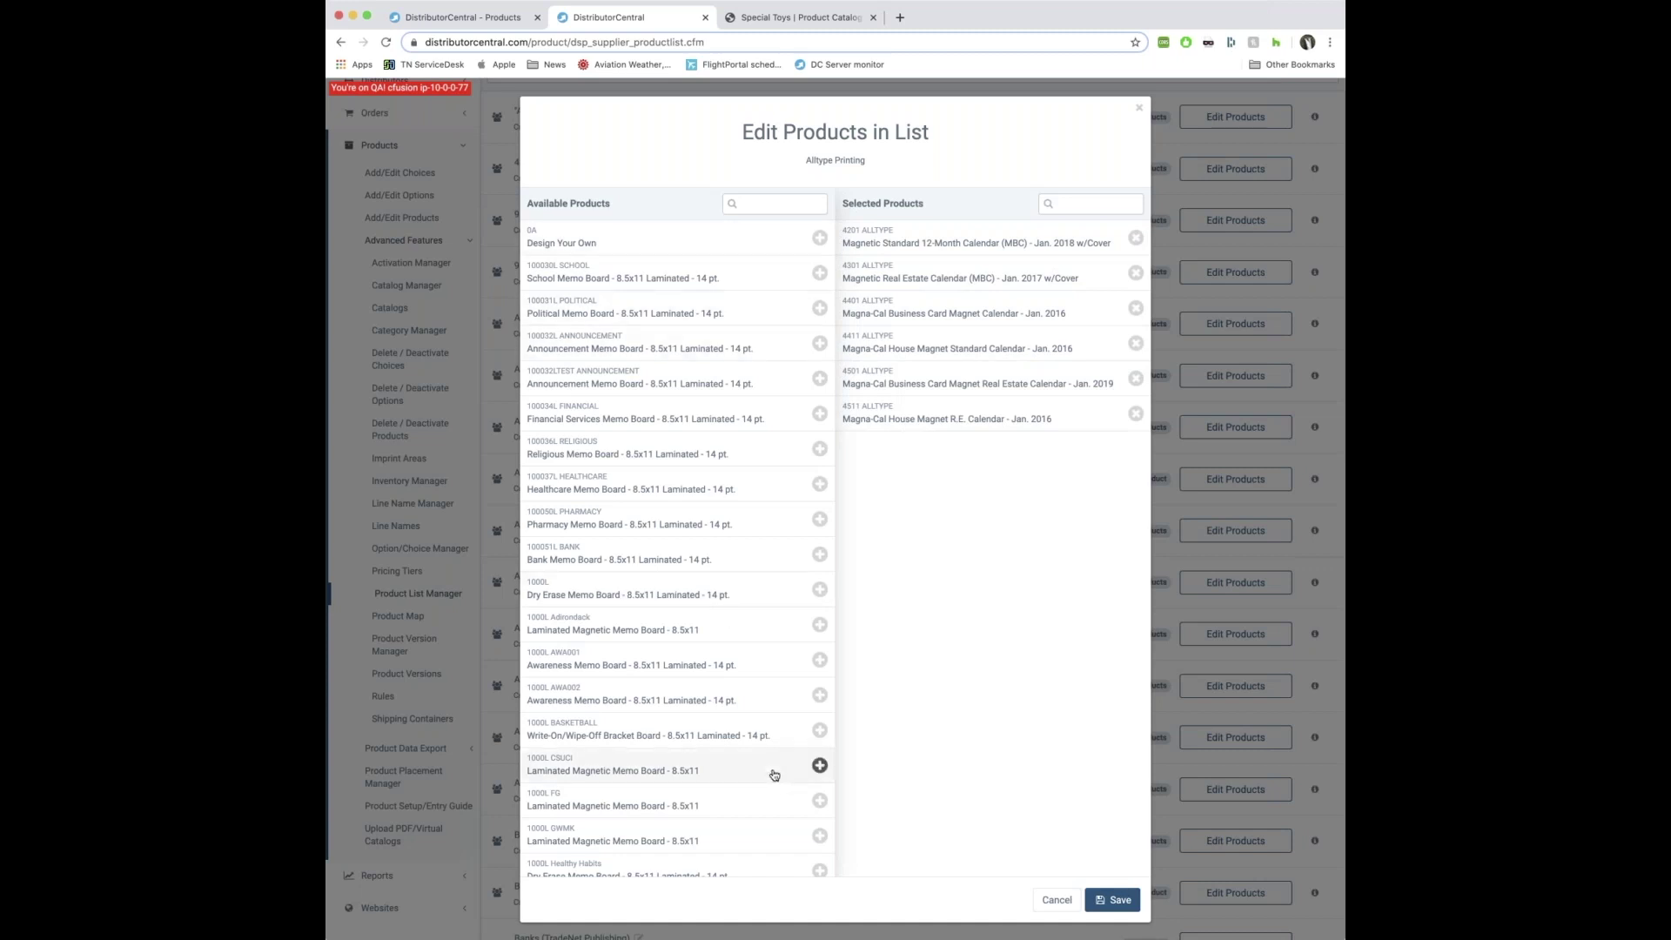
left_click(1140, 108)
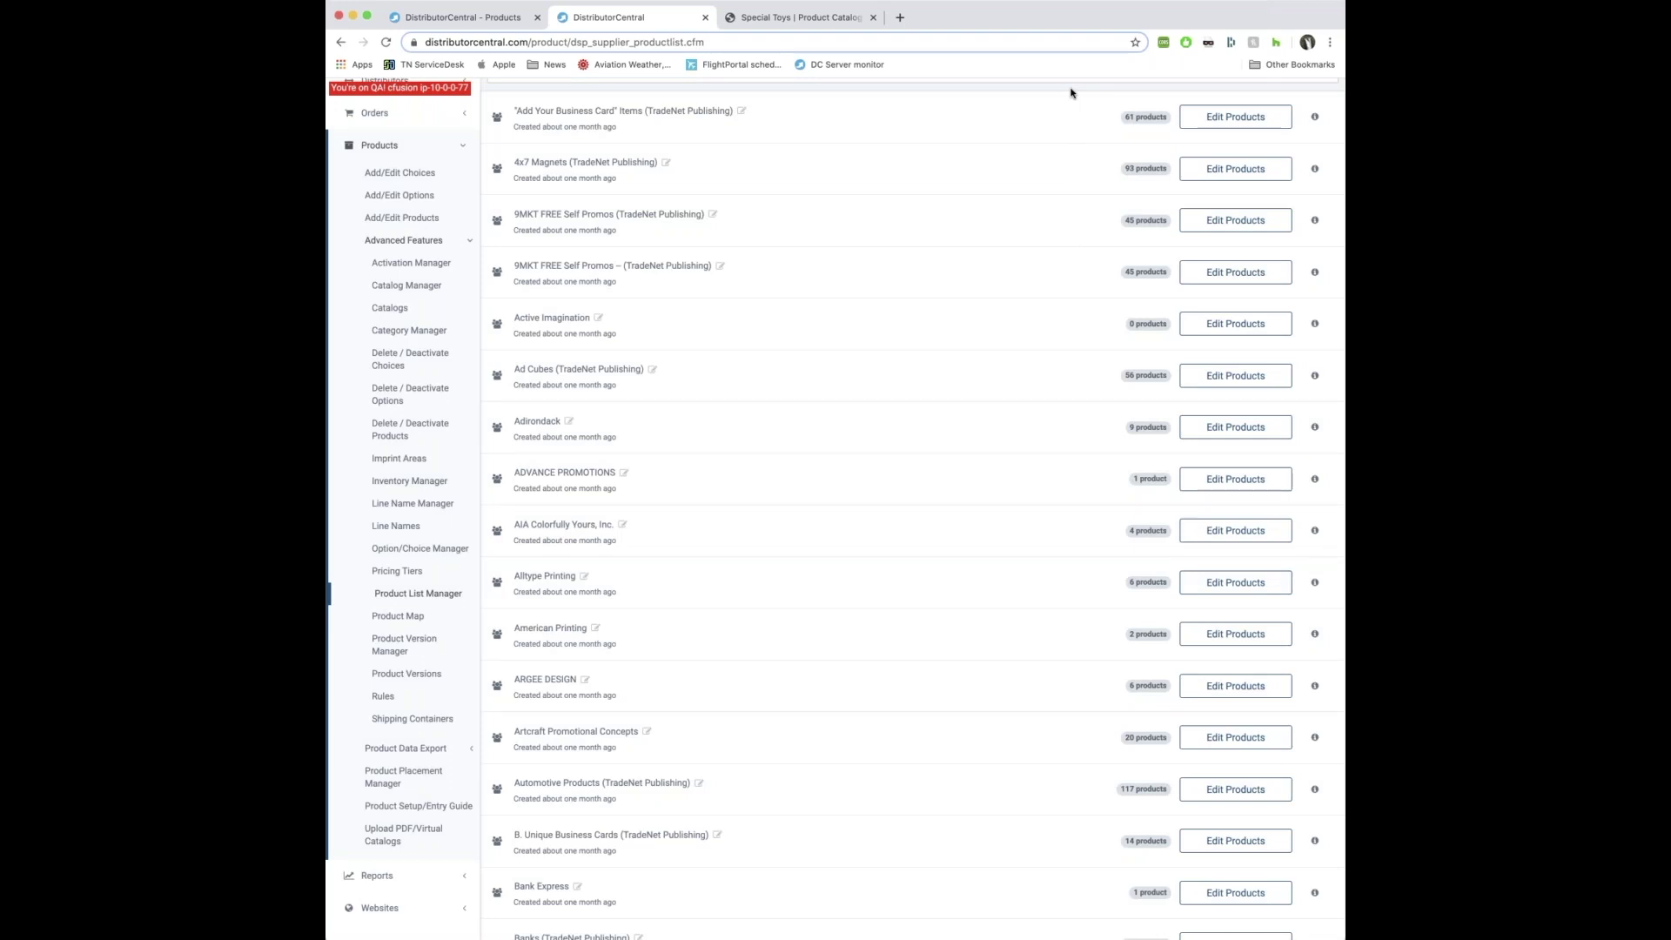
scroll(1073, 95, "up", 1)
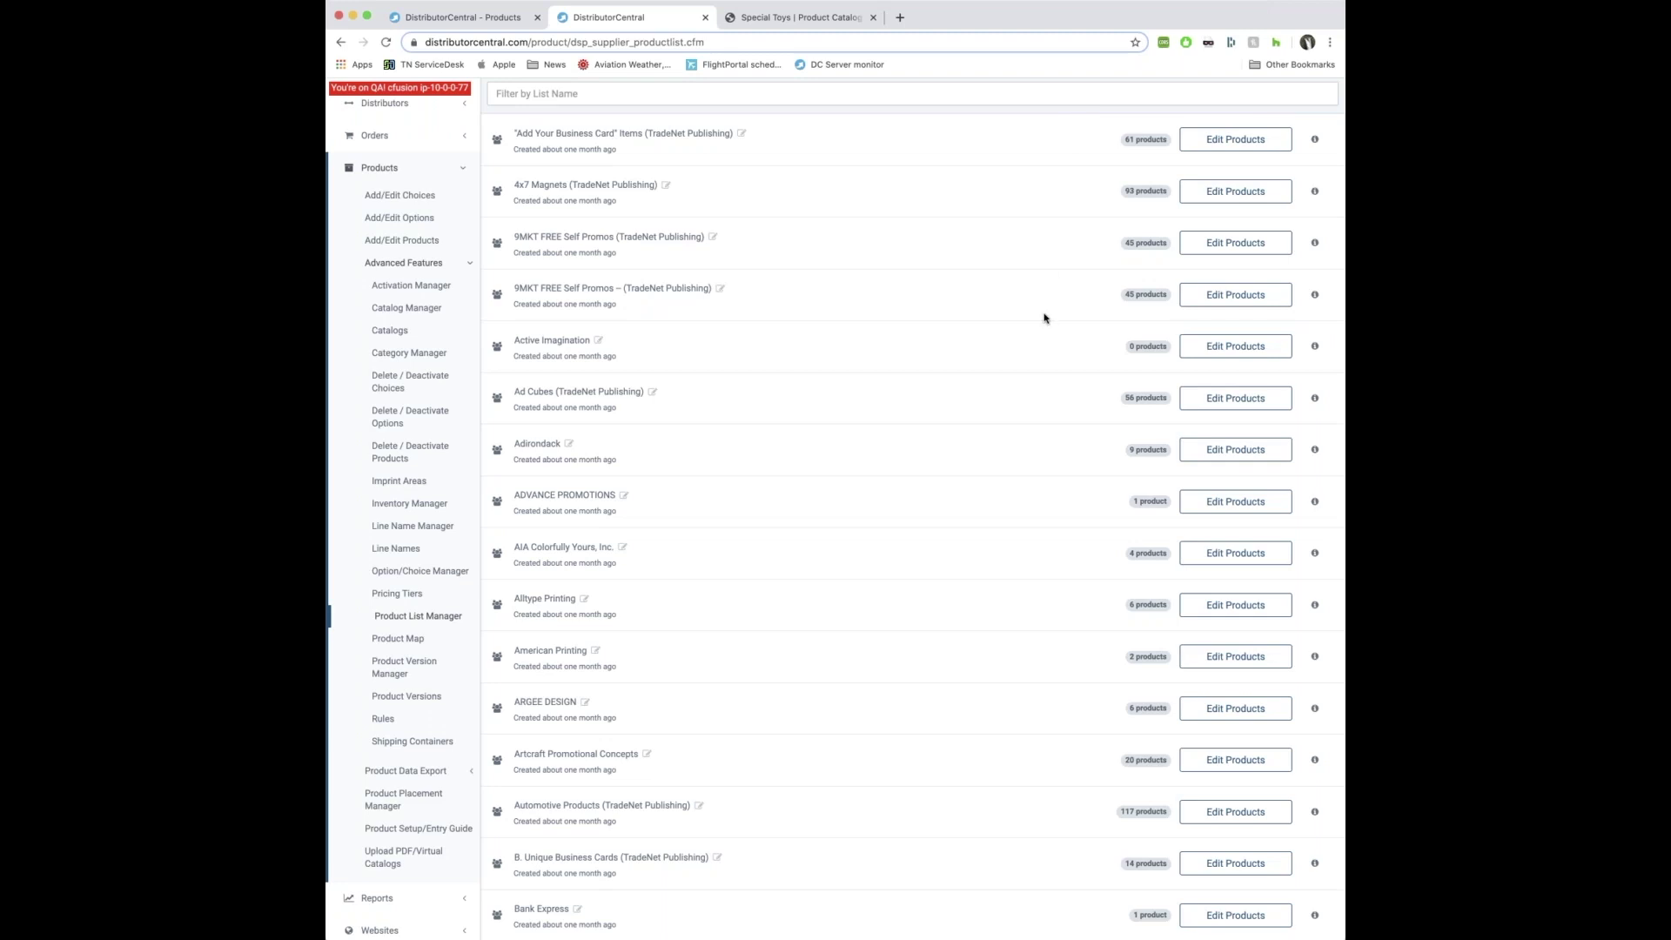
scroll(1045, 318, "up", 3)
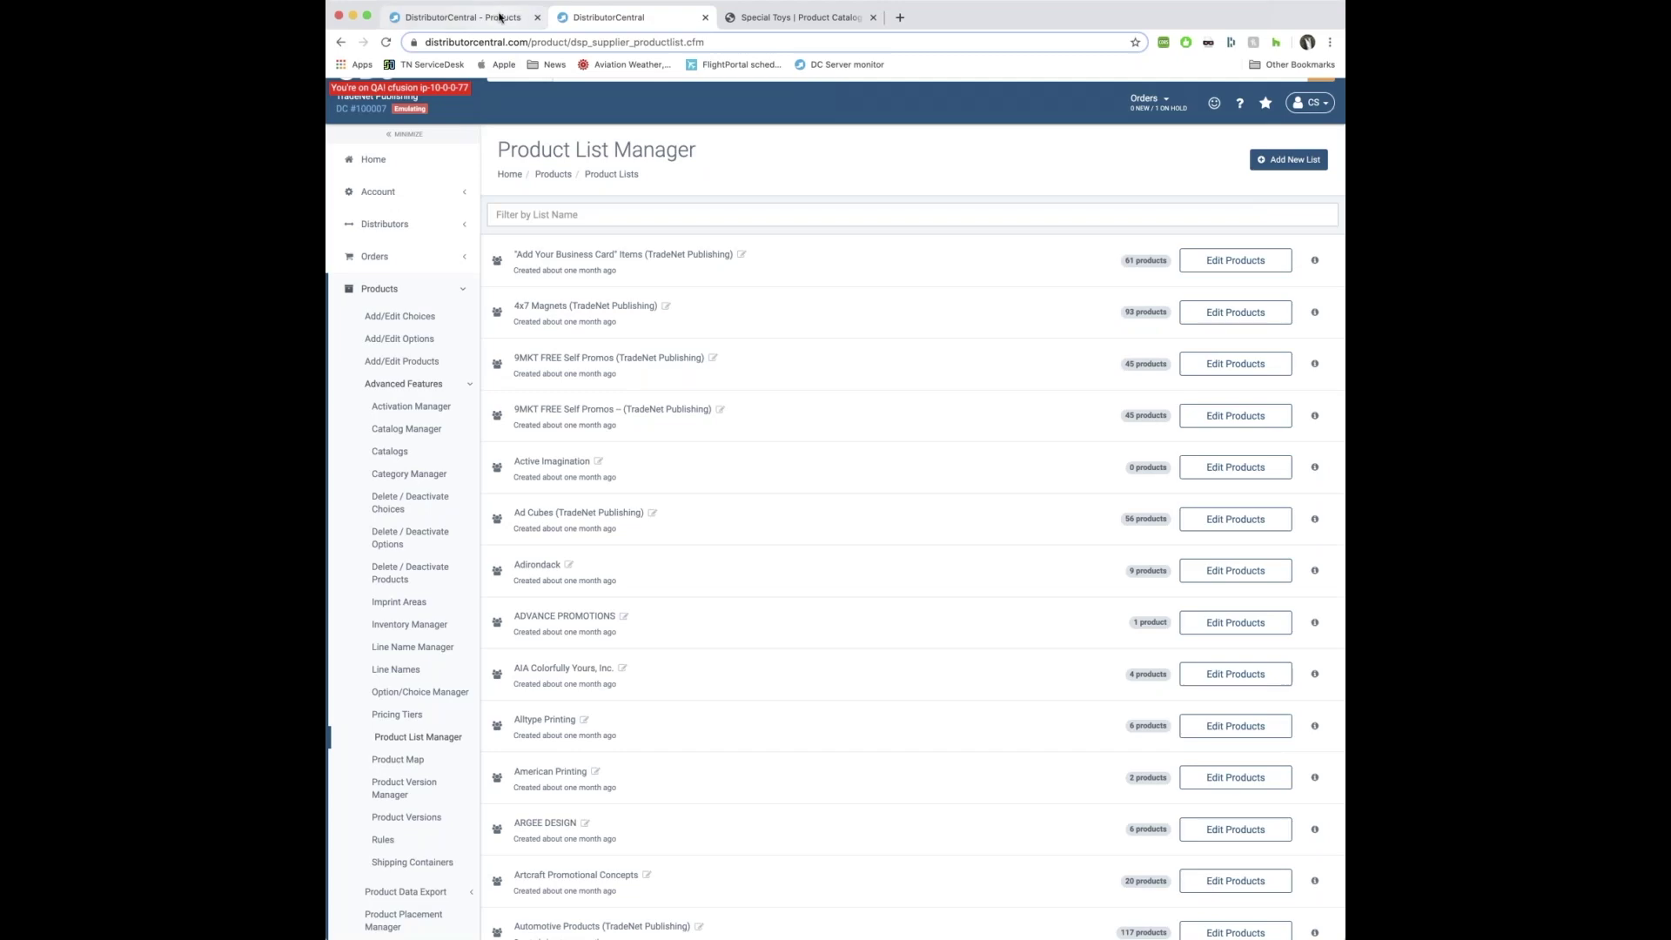
Open the product collections of the tn-logo-site website from the Hosting Manager
left_click(501, 18)
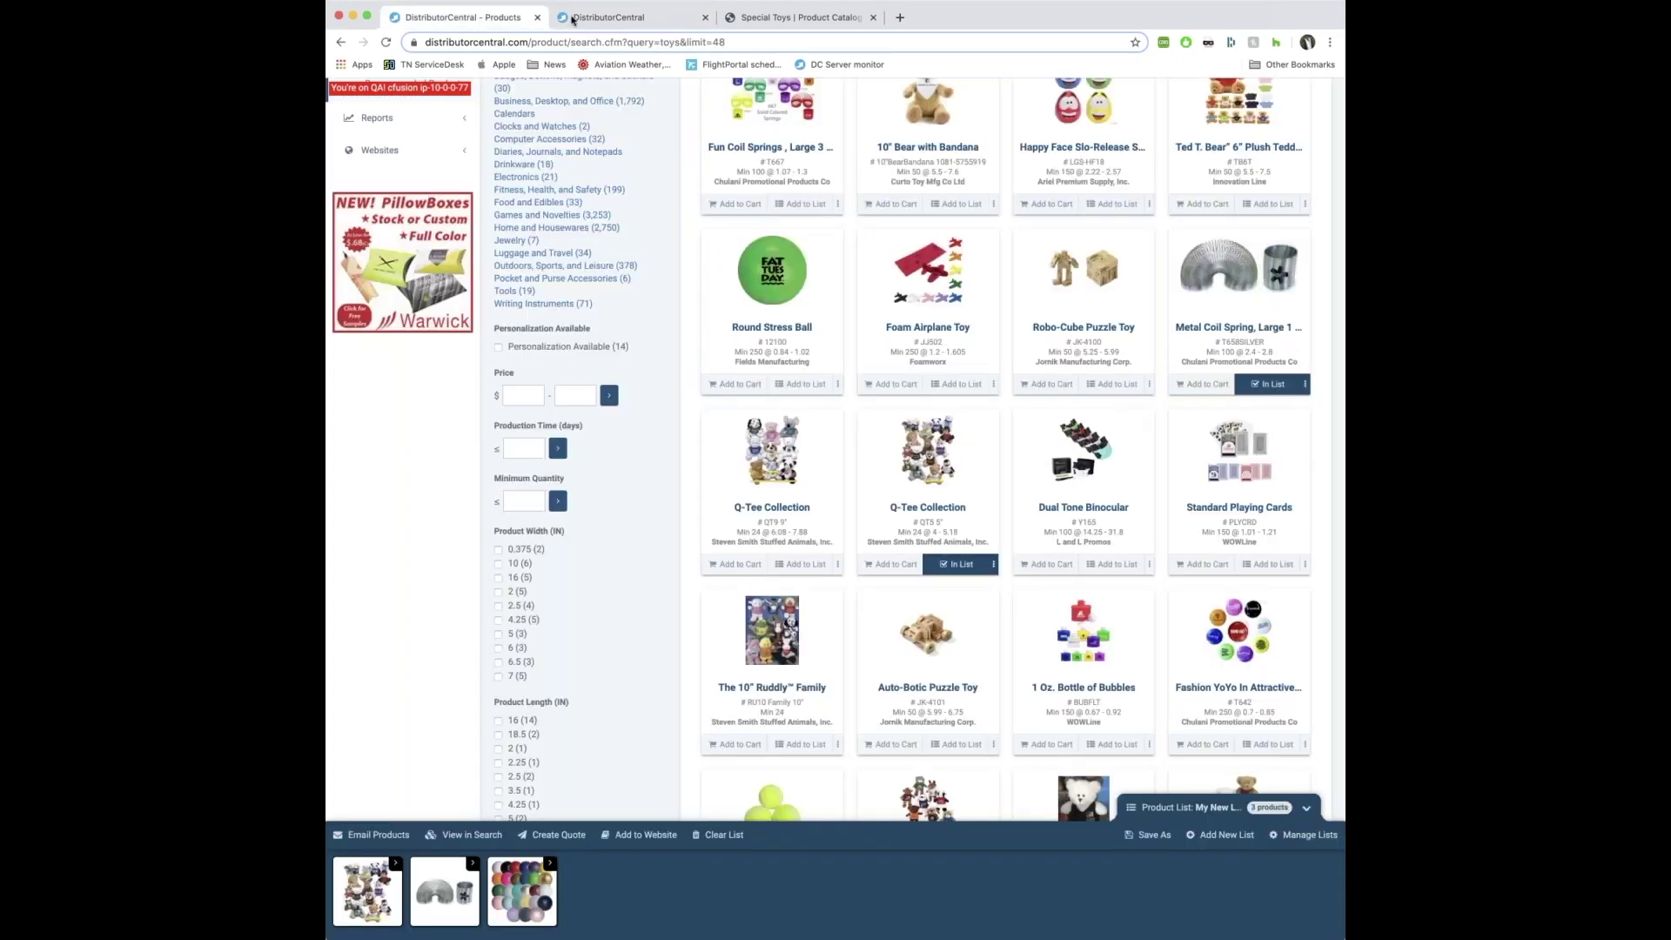
left_click(608, 17)
scroll(459, 705, "down", 5)
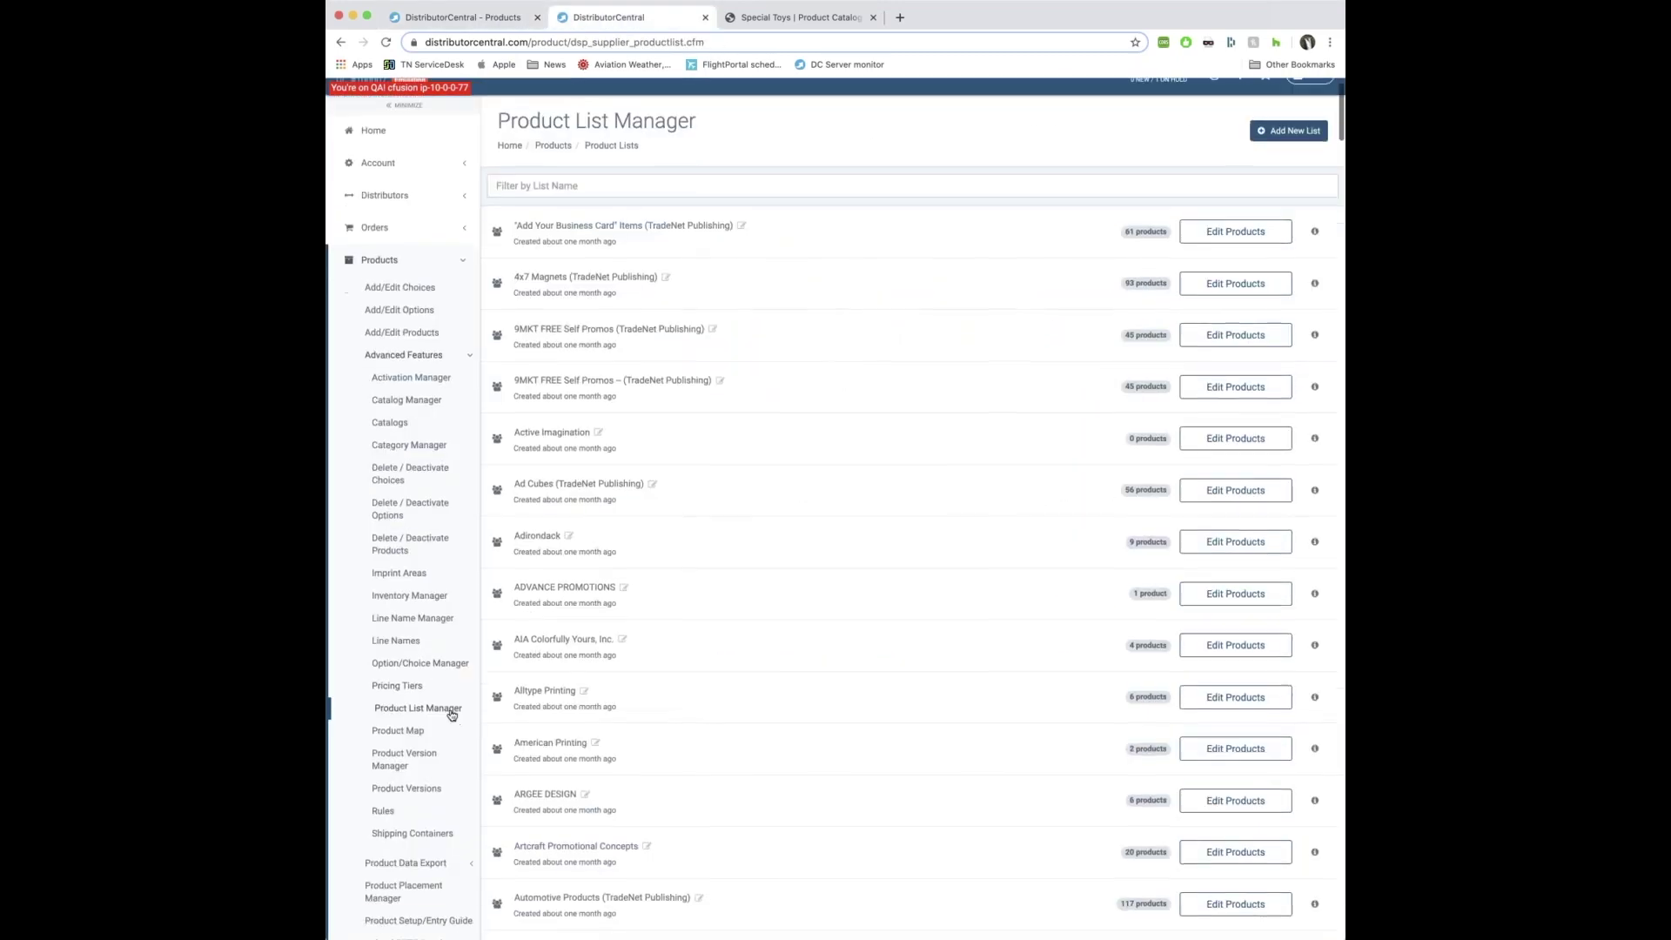
scroll(459, 714, "down", 1)
left_click(374, 760)
left_click(392, 787)
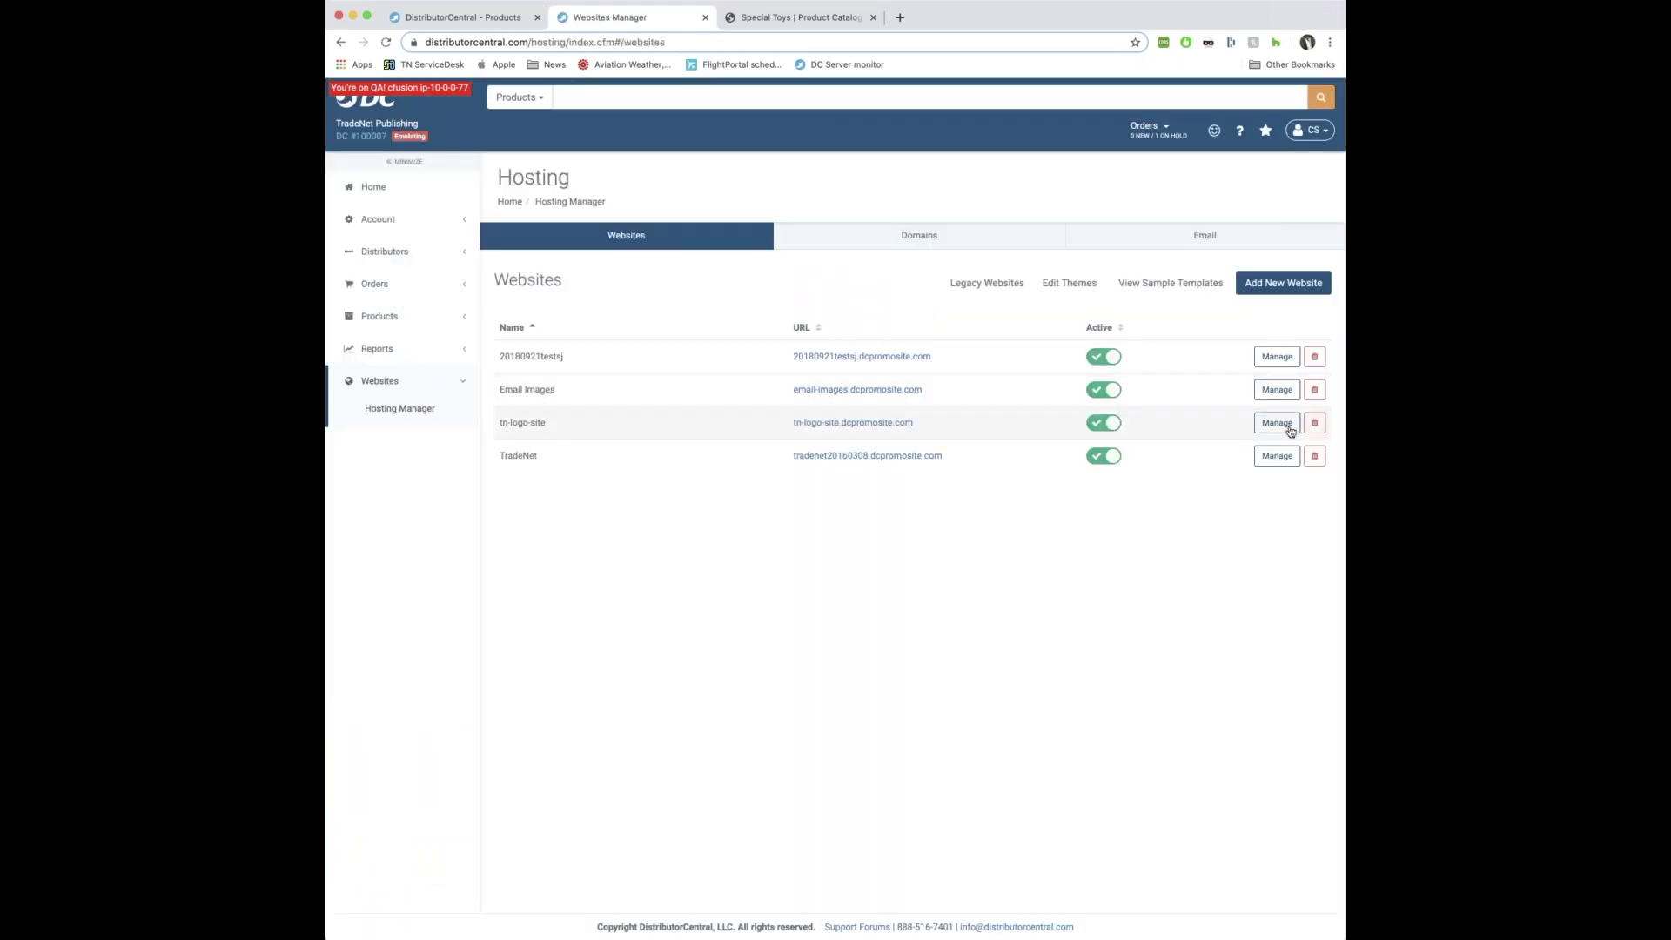
left_click(1276, 424)
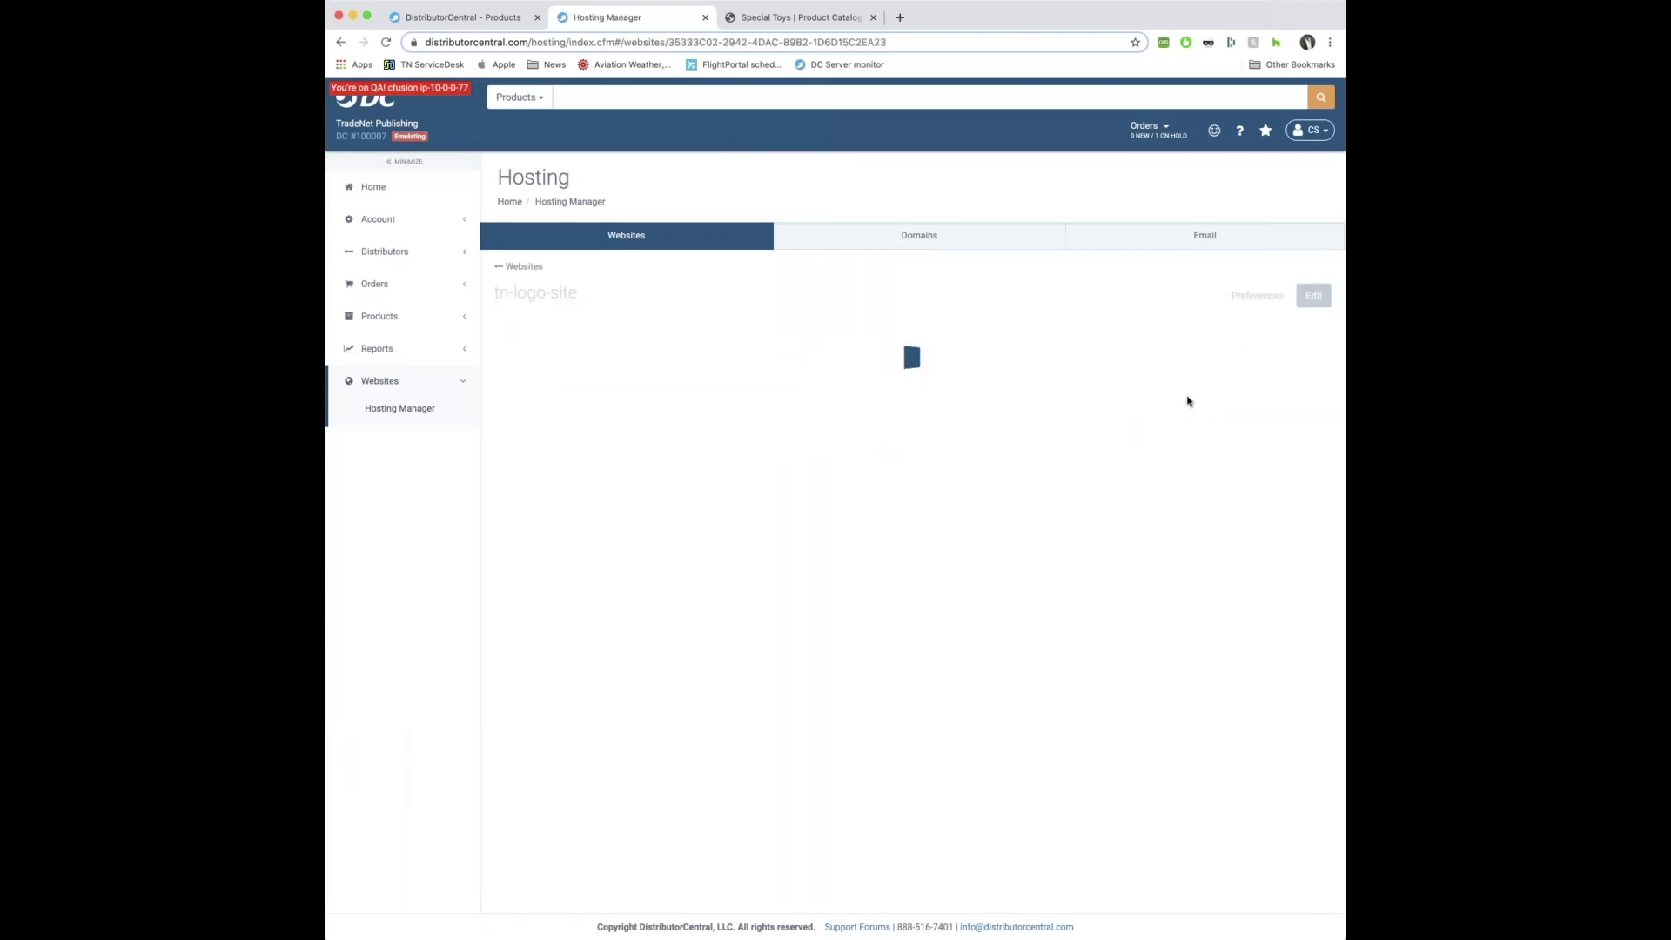
scroll(1179, 400, "down", 1)
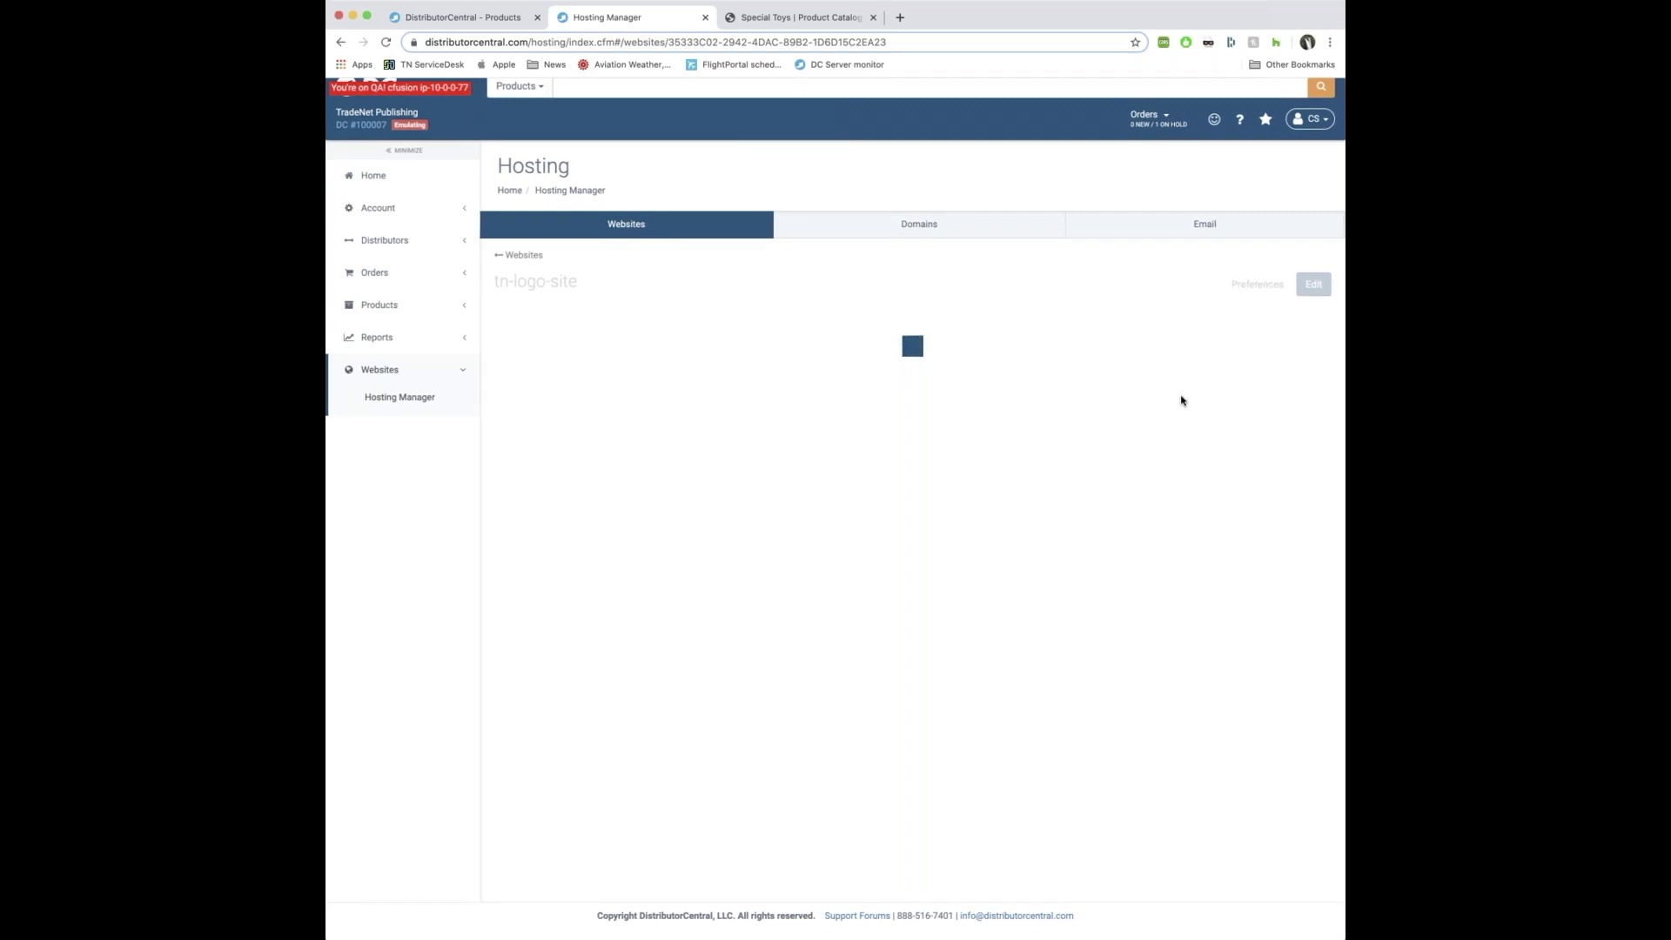
scroll(1182, 400, "up", 1)
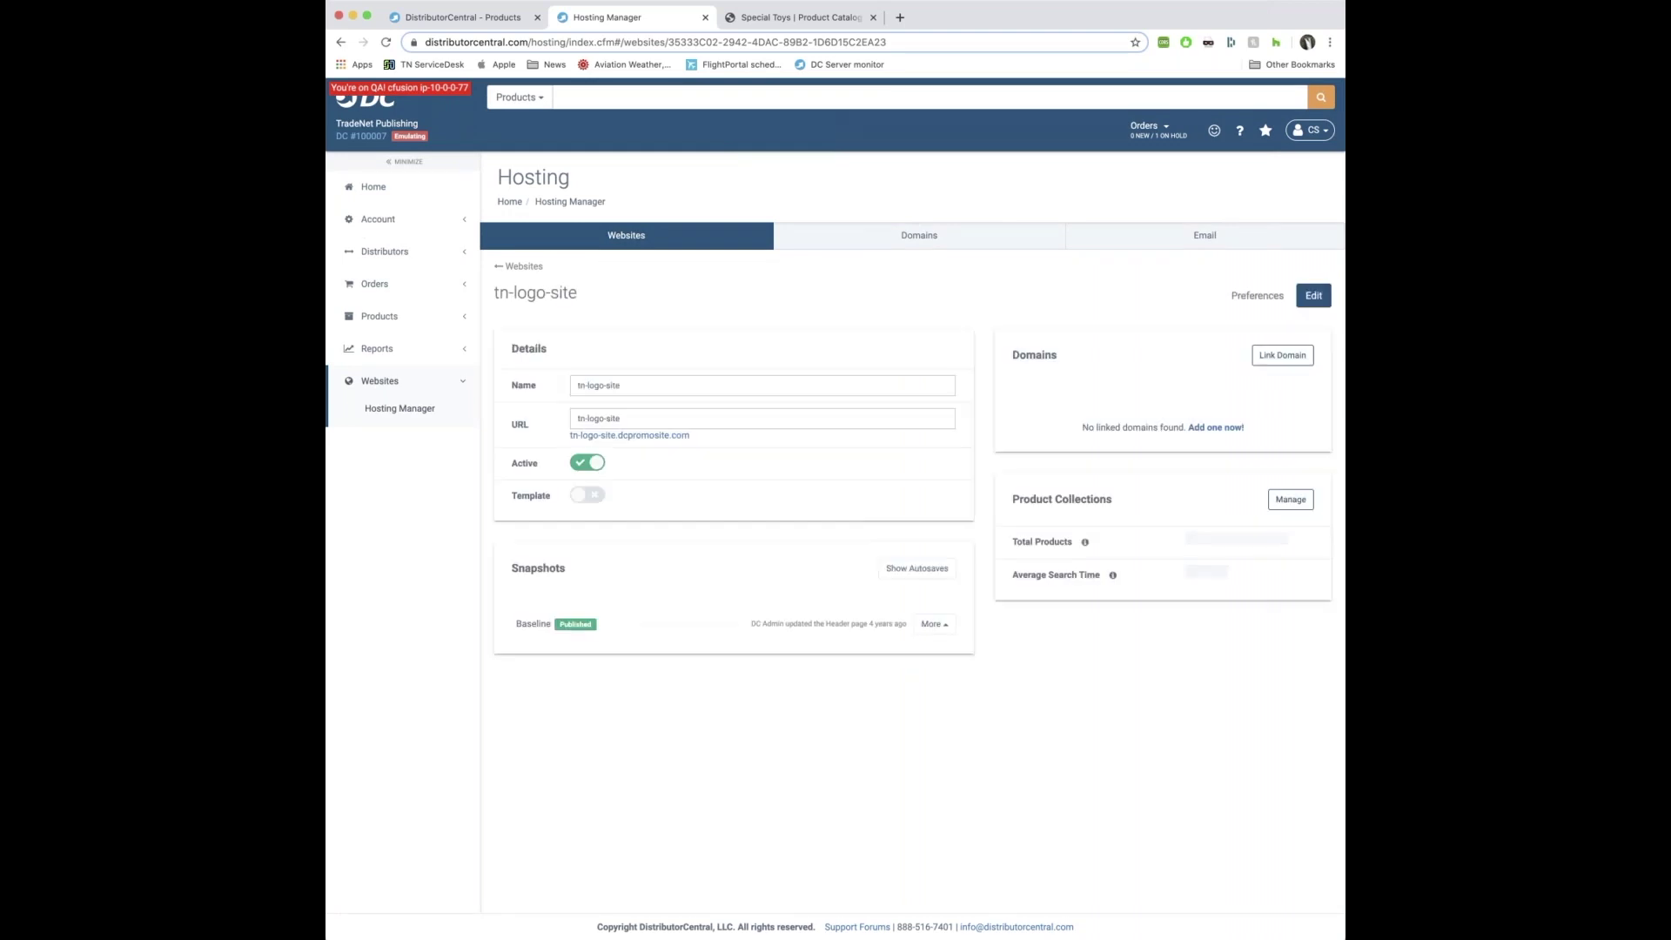
left_click(1291, 498)
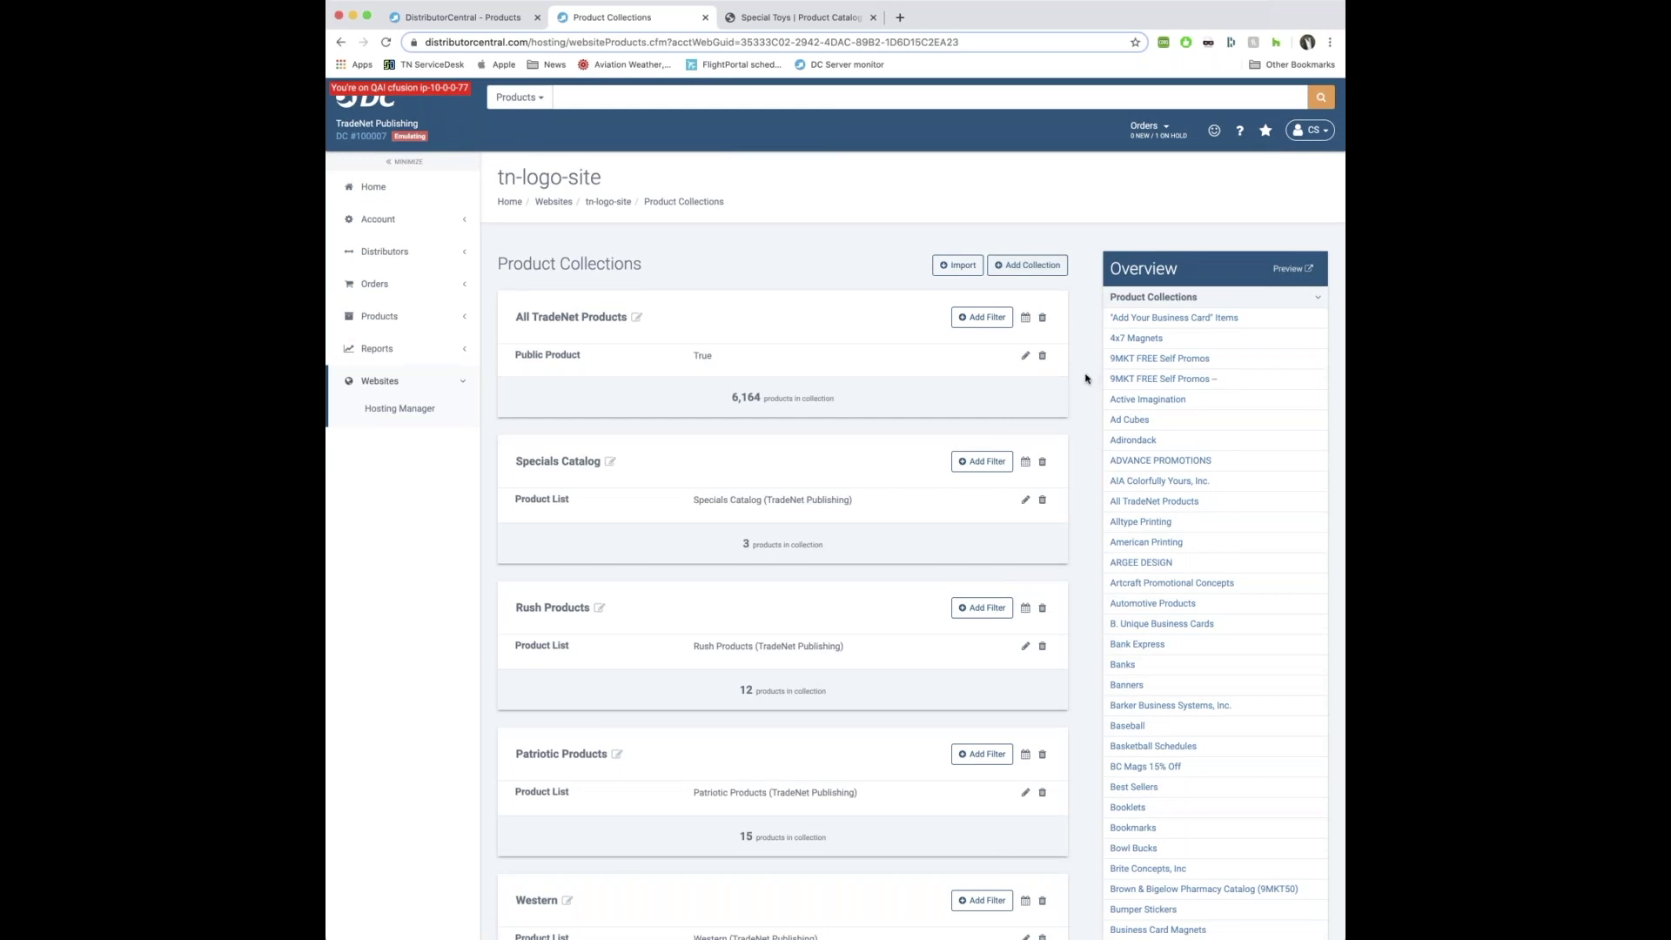
Review the existing product collections of tn-logo-site and the product list filter each one uses
scroll(1079, 384, "down", 2)
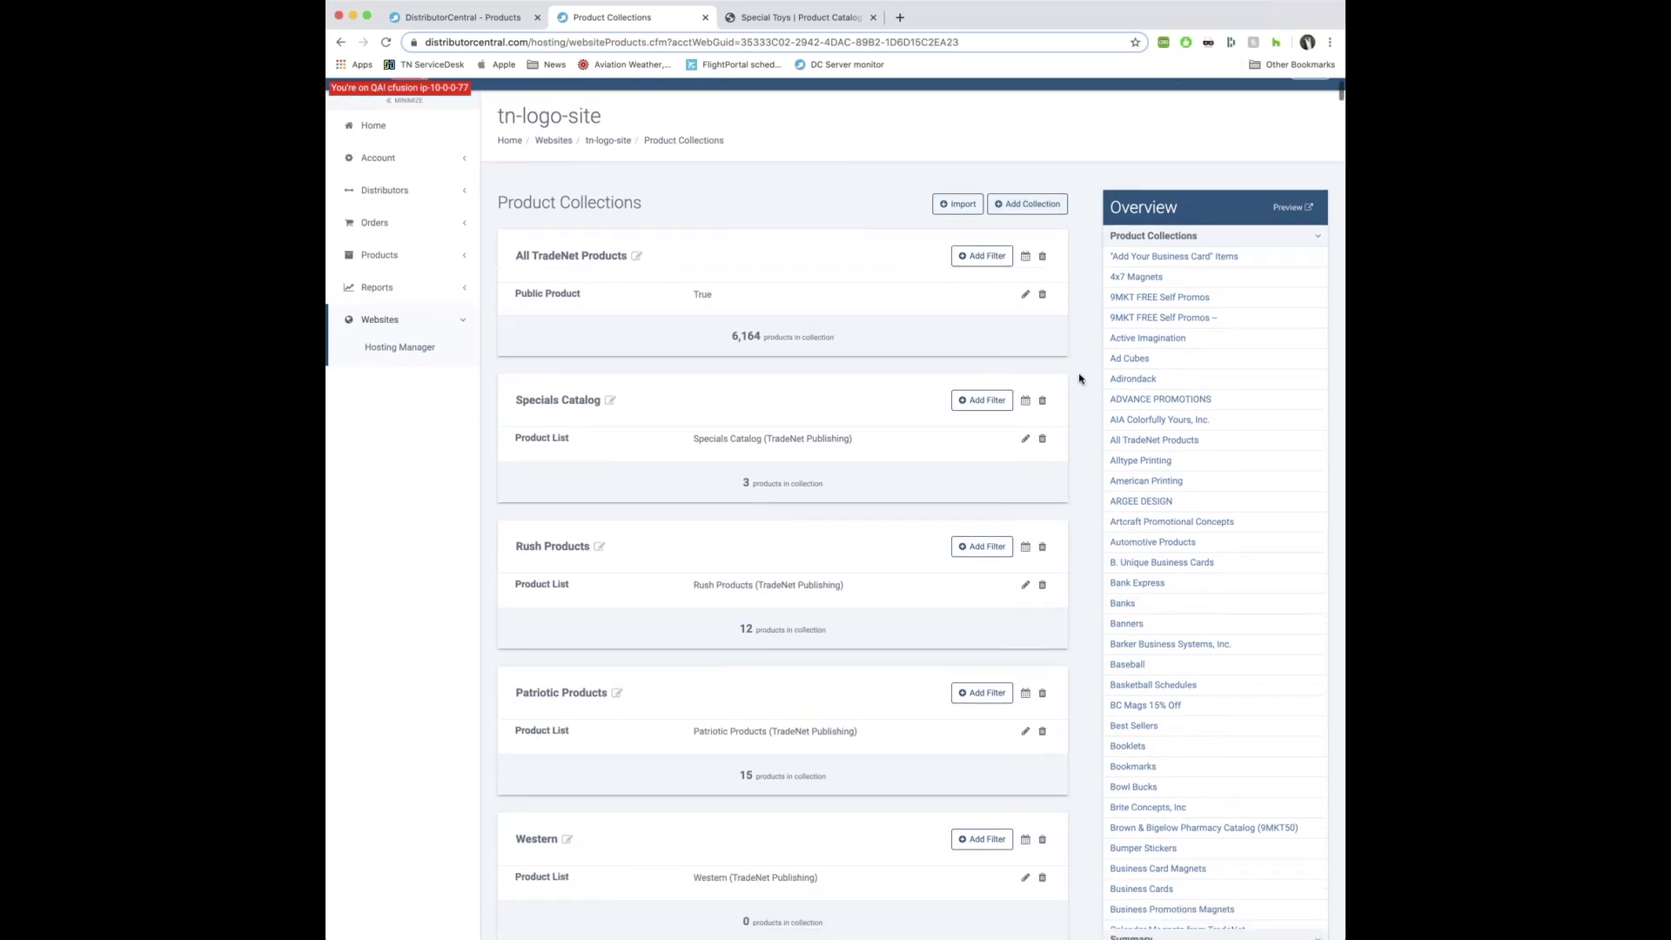
scroll(1079, 380, "down", 1)
scroll(1080, 379, "down", 2)
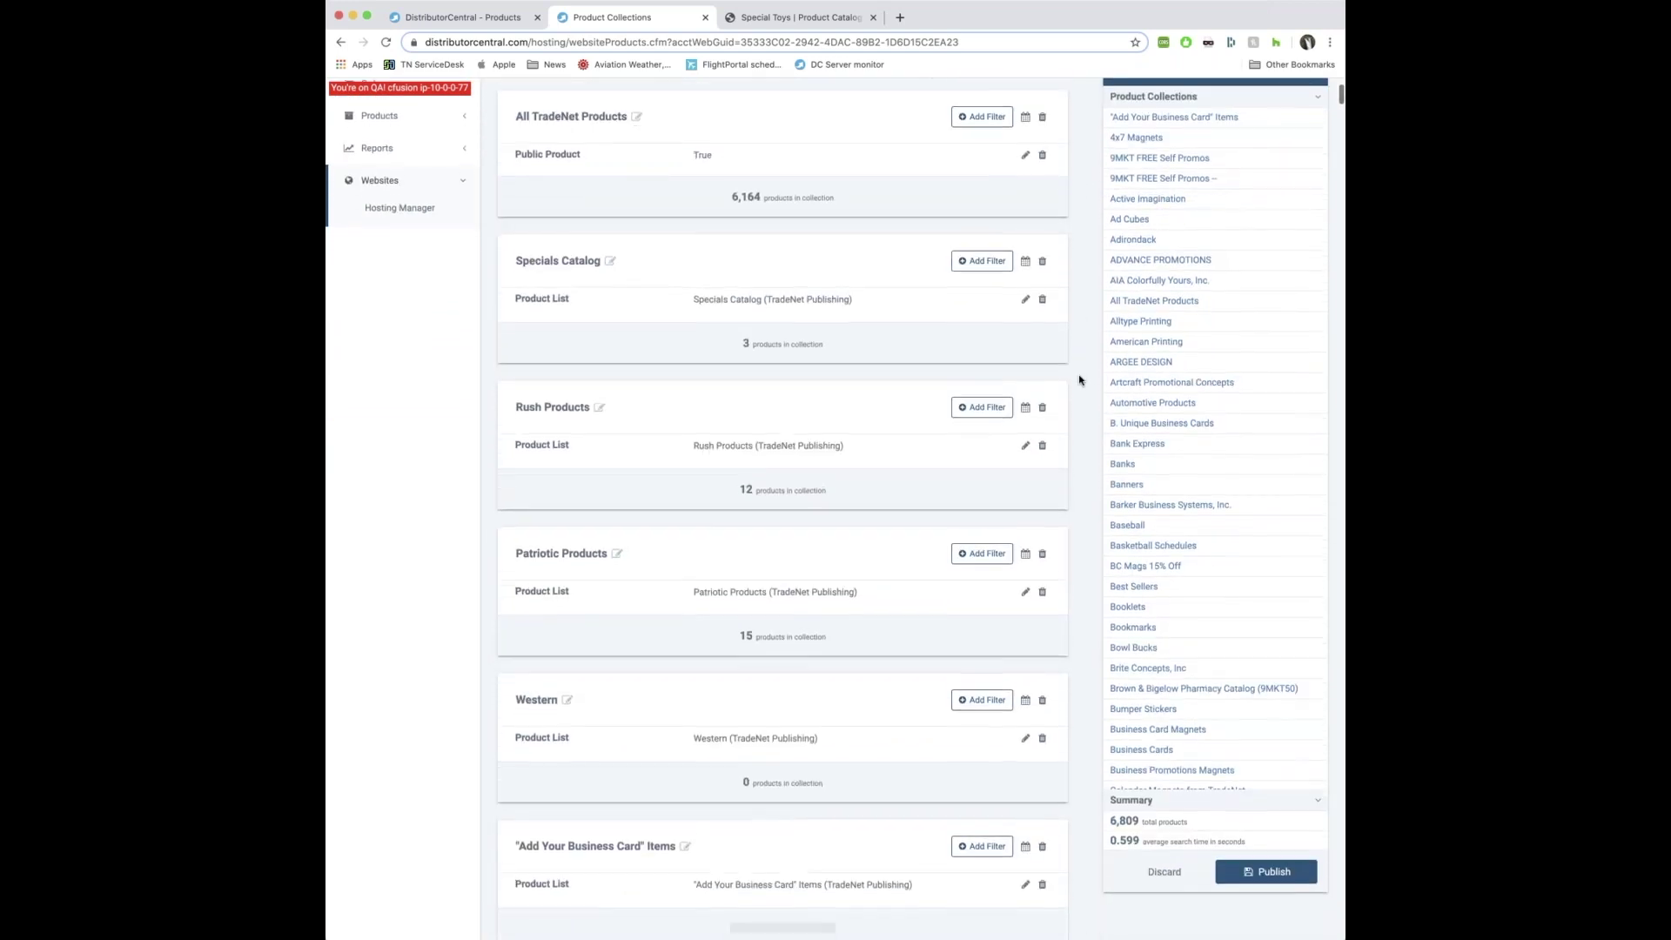
scroll(1079, 381, "up", 2)
scroll(1079, 381, "up", 1)
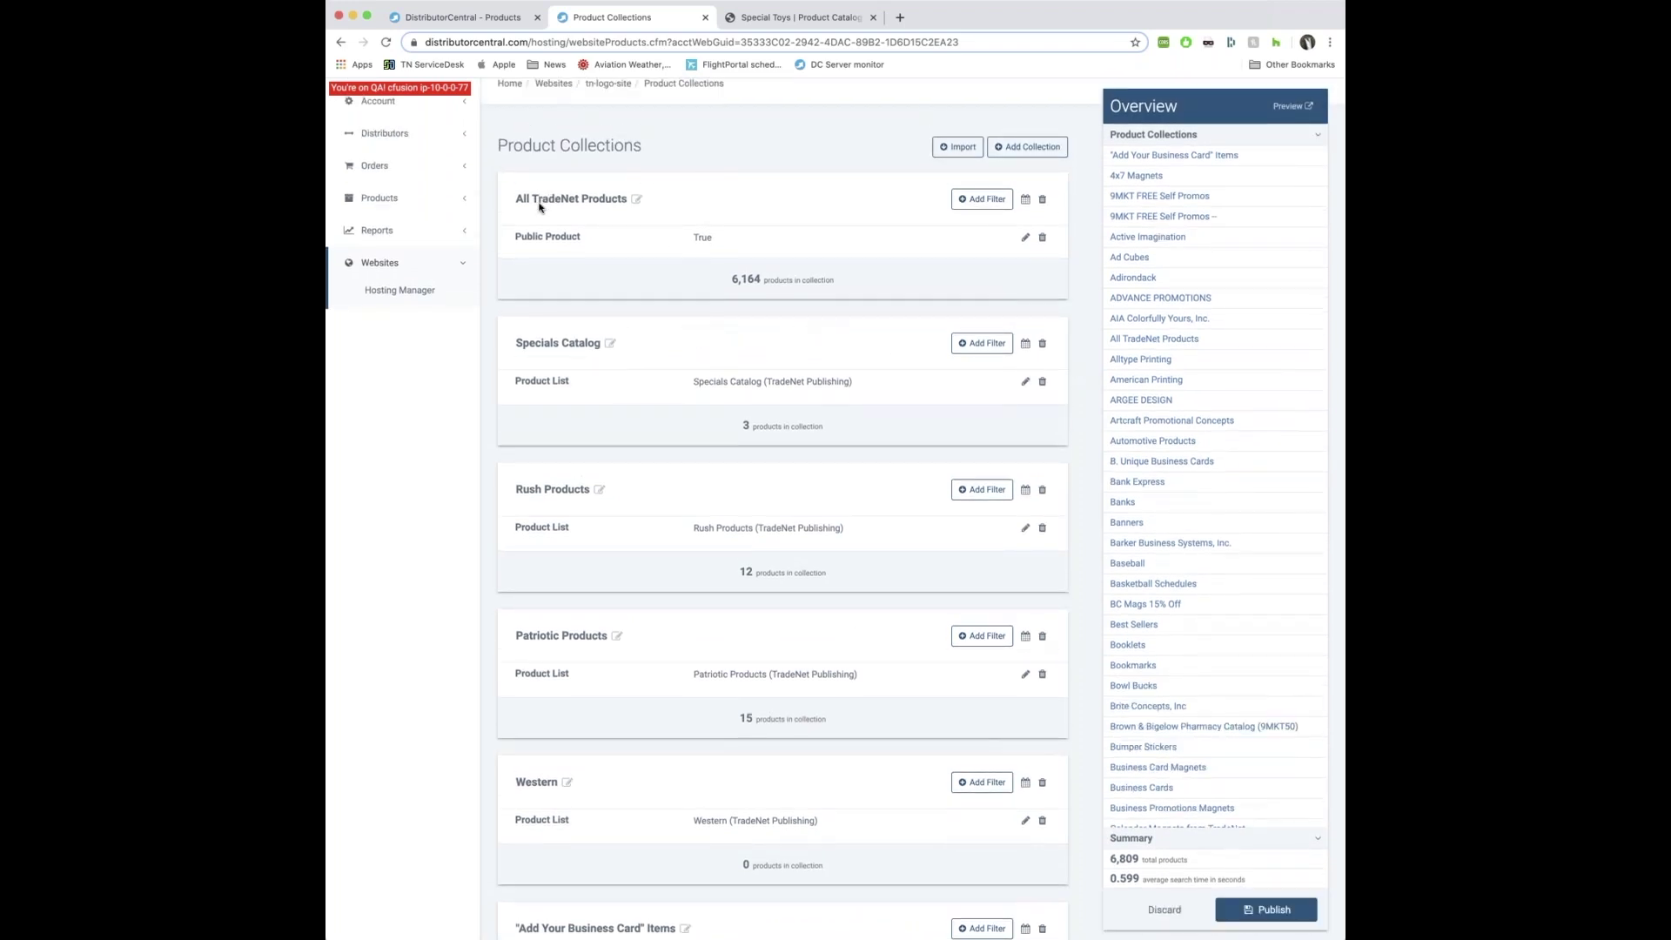
left_click_drag(514, 381, 582, 384)
left_click(1089, 403)
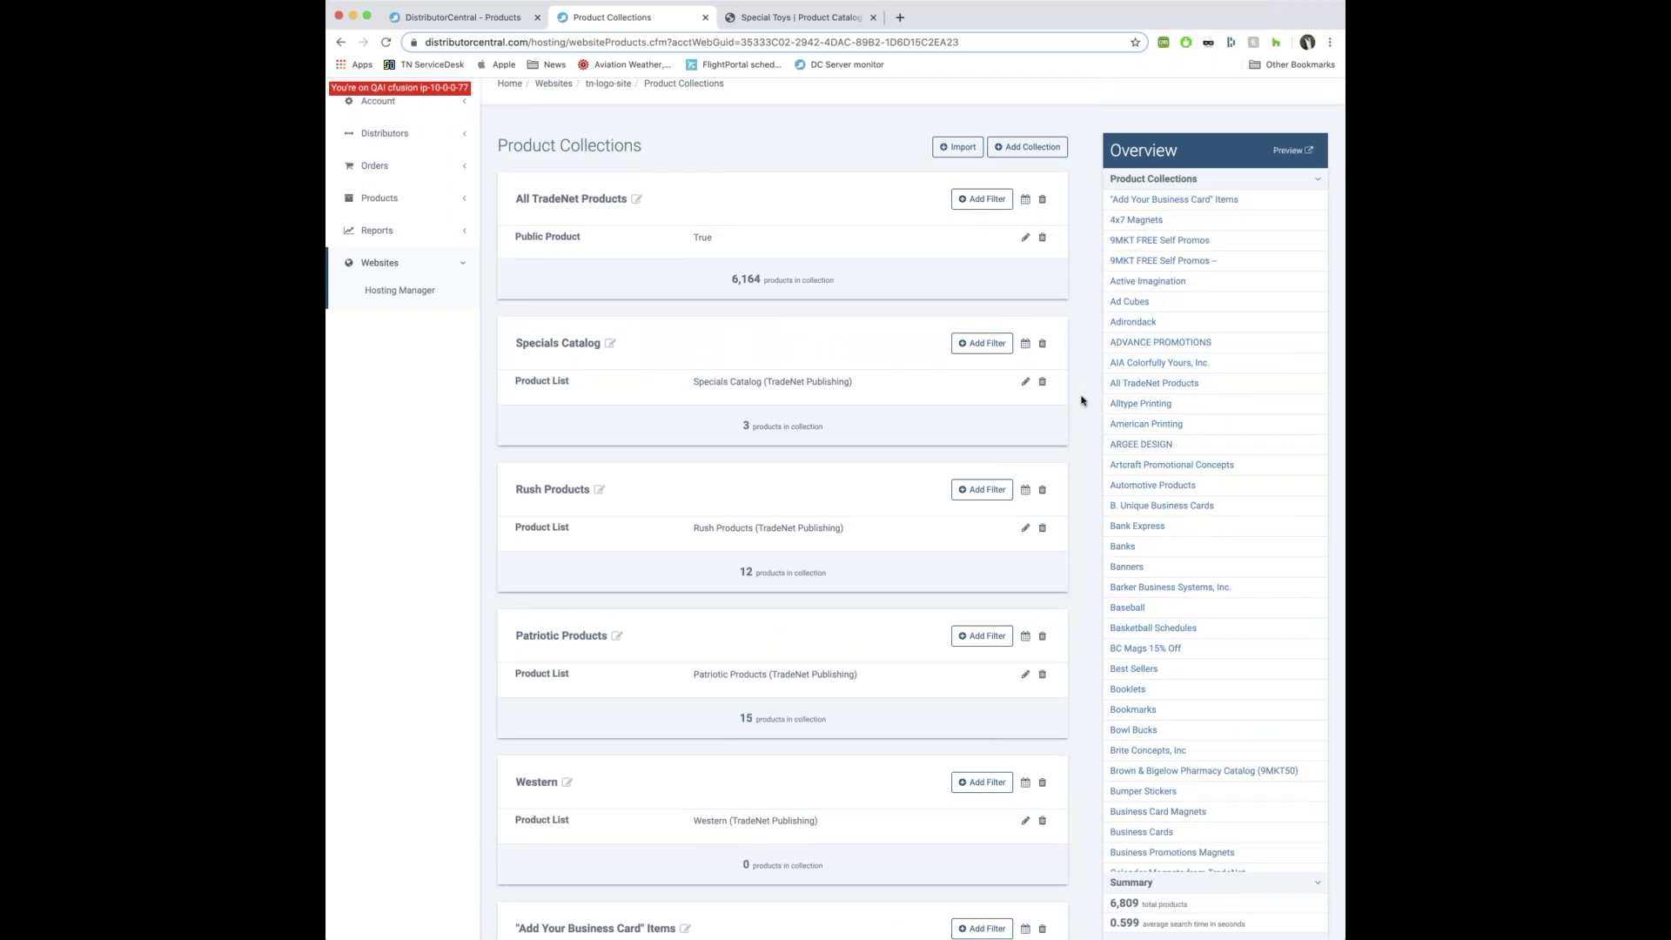
scroll(1081, 399, "up", 1)
scroll(1084, 409, "down", 2)
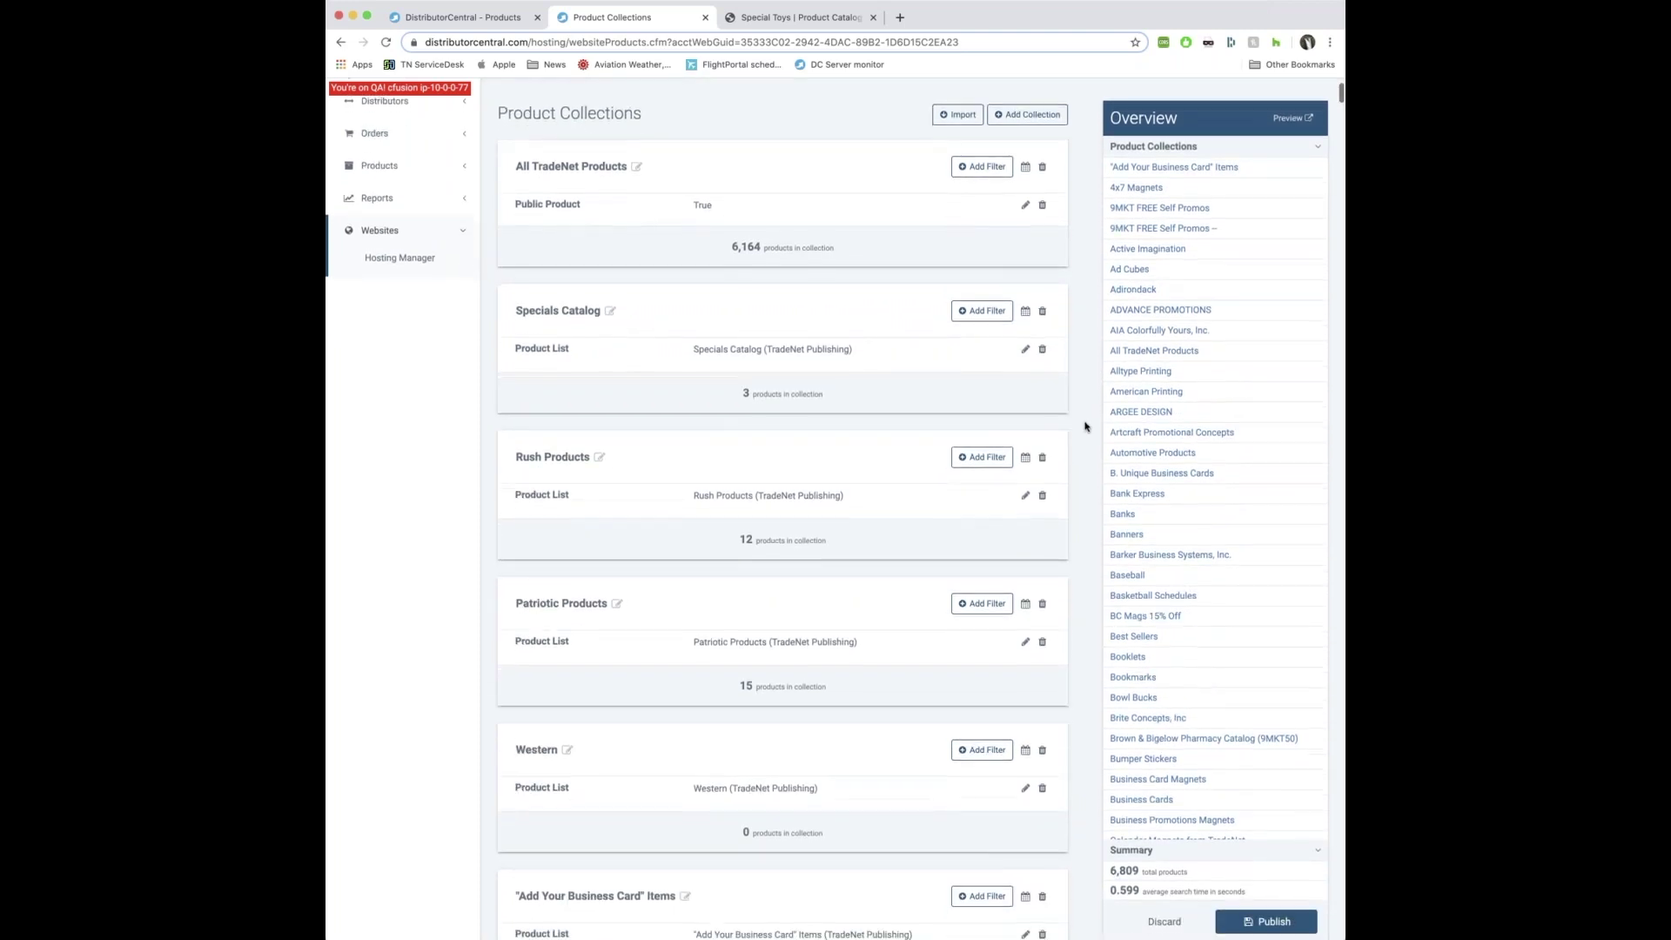
scroll(1084, 427, "down", 6)
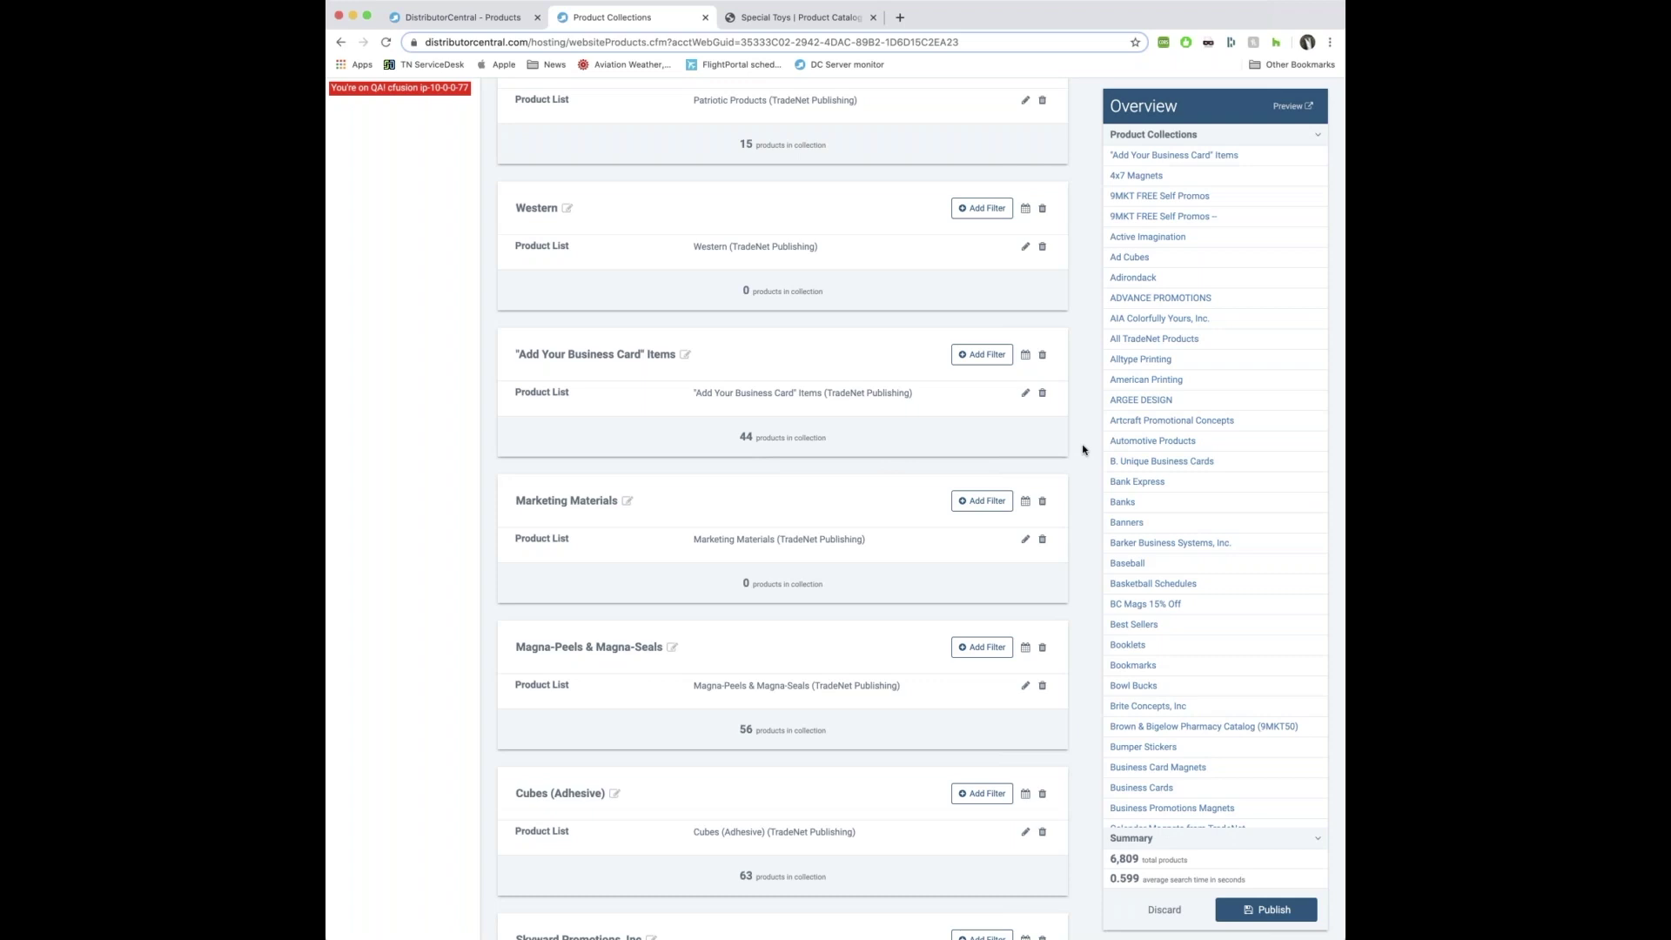
scroll(1083, 448, "down", 10)
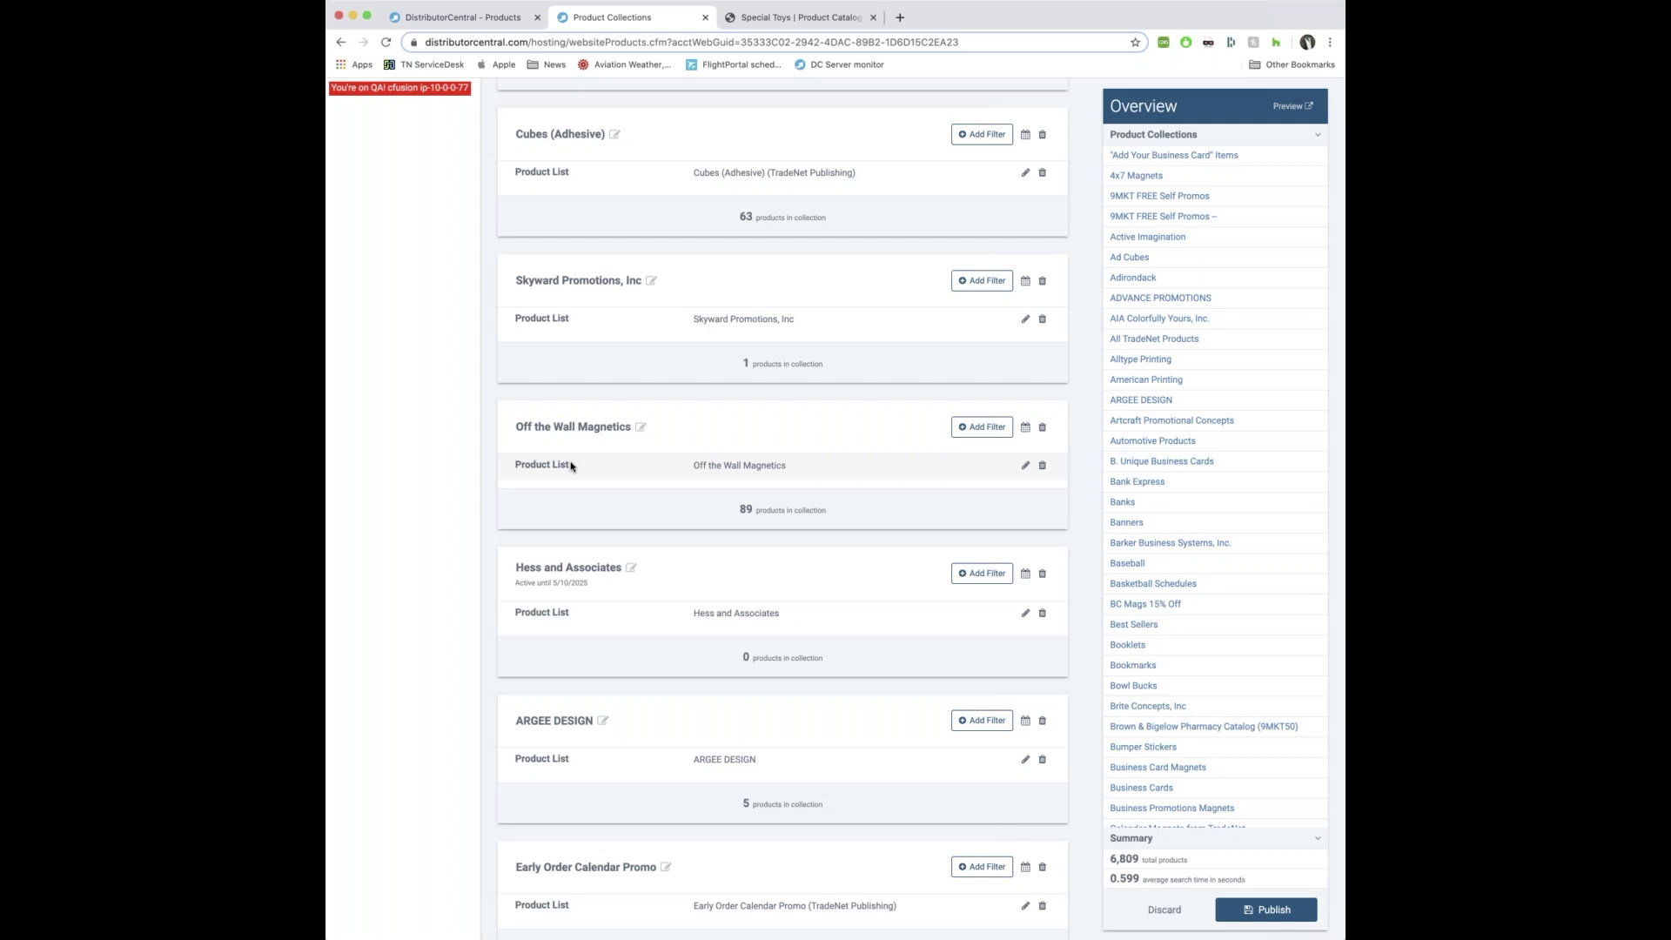
scroll(1089, 485, "down", 1)
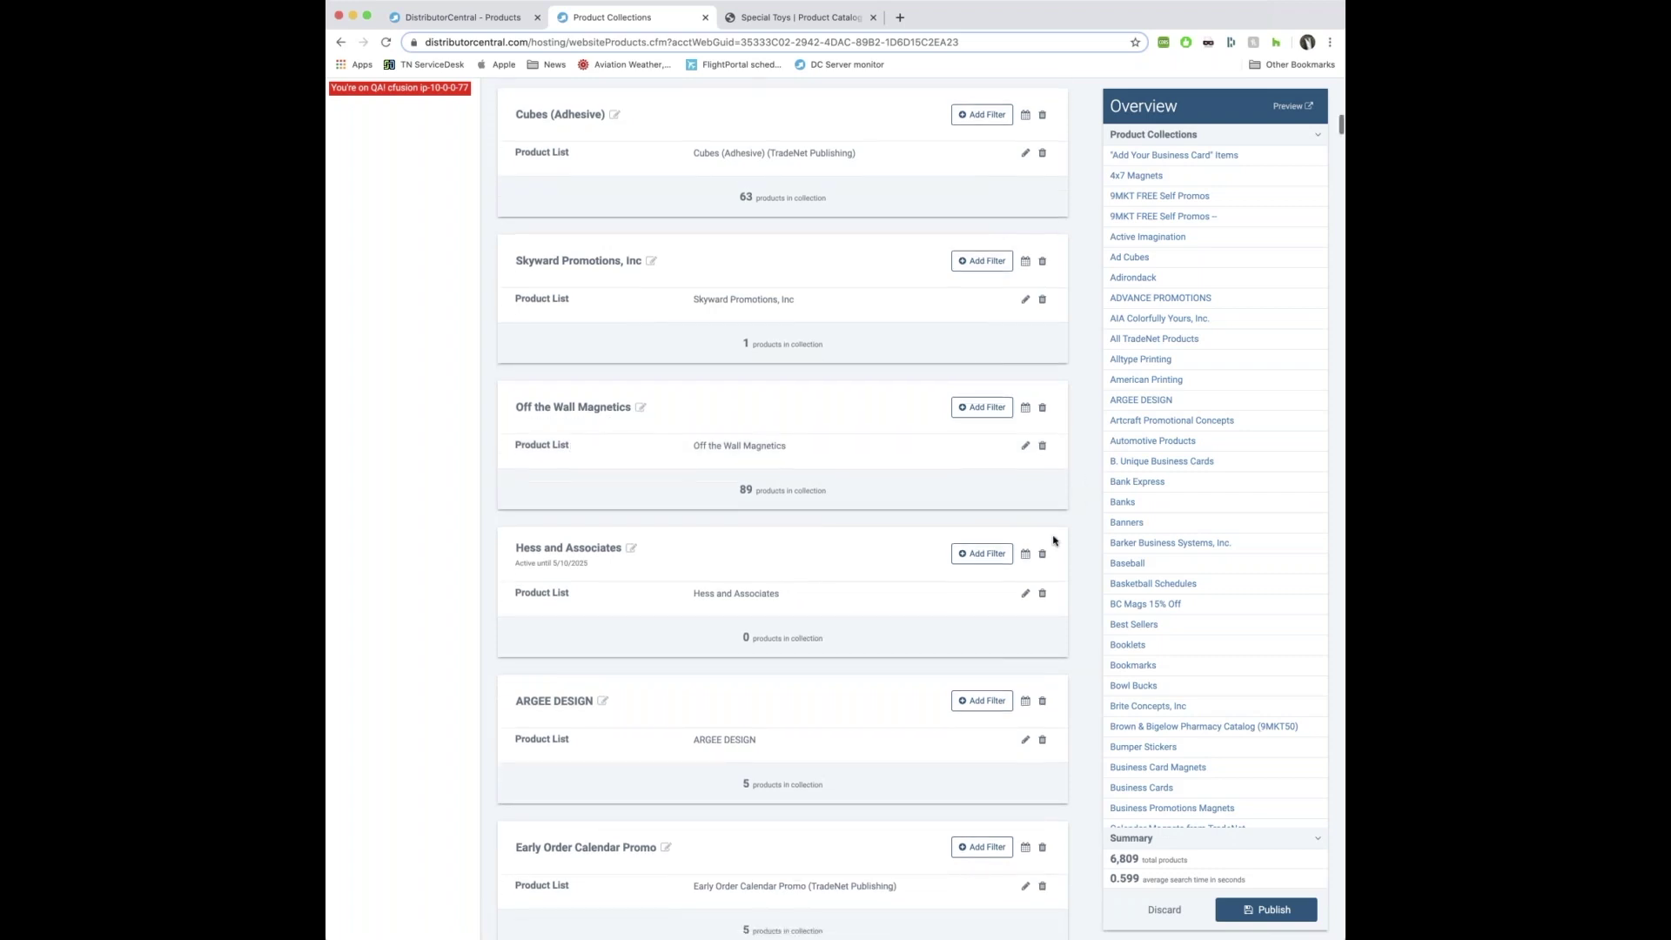
scroll(1074, 519, "up", 15)
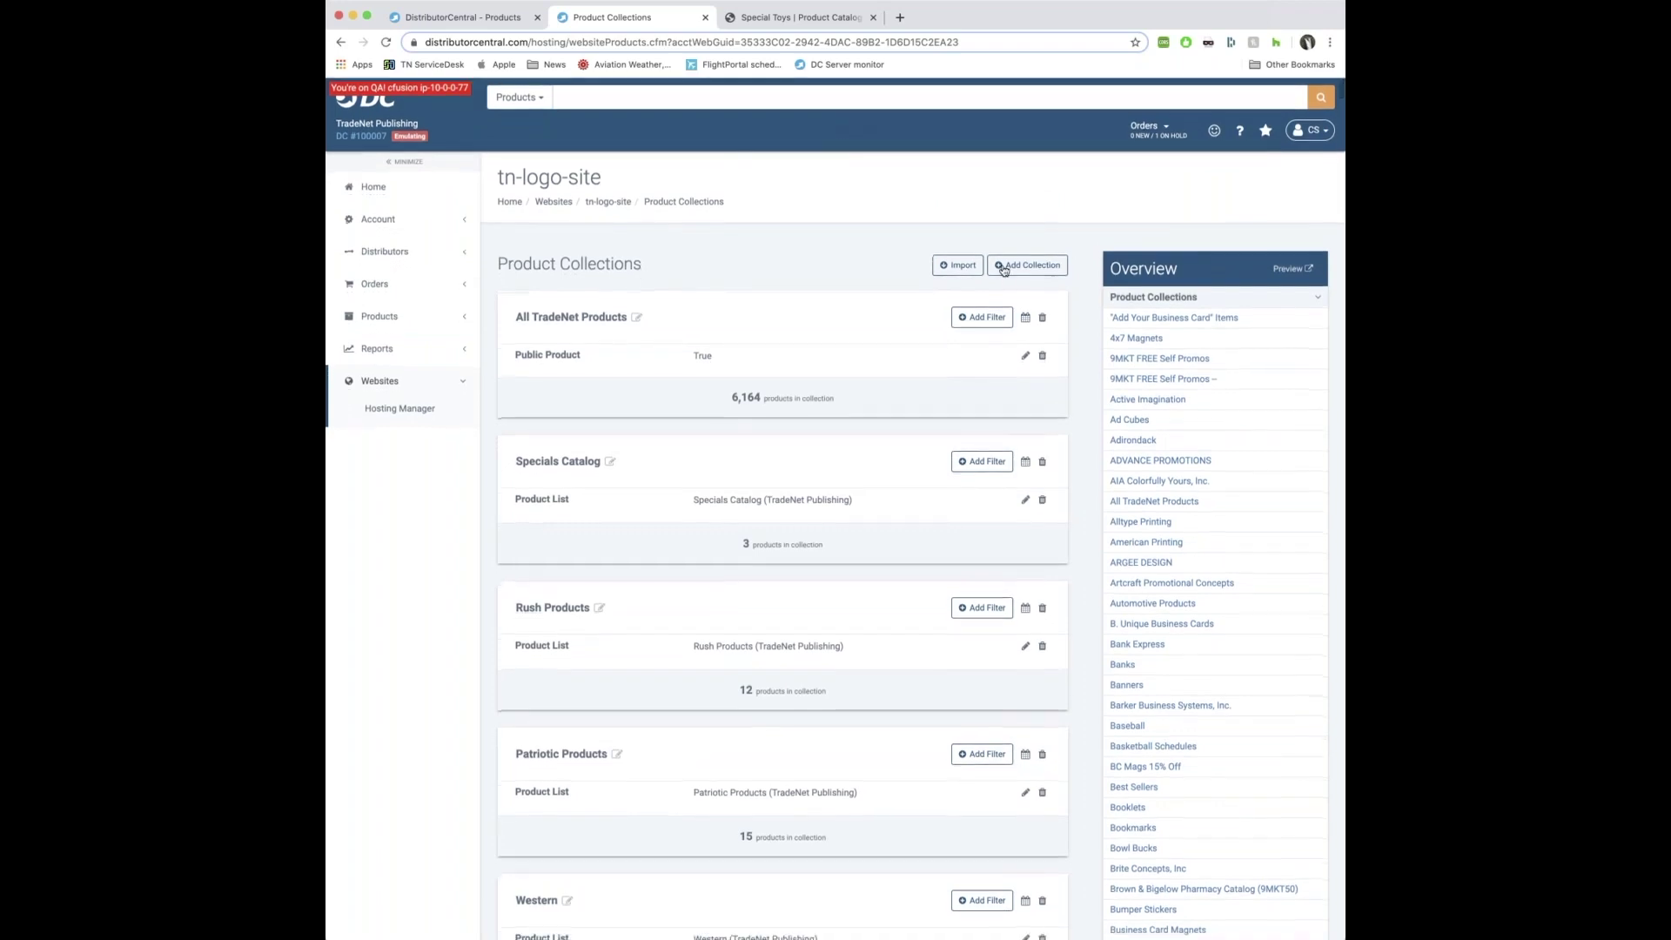
Add a new product collection with a Master Category filter that includes only Apparel, Caps, and Hats
left_click(1016, 266)
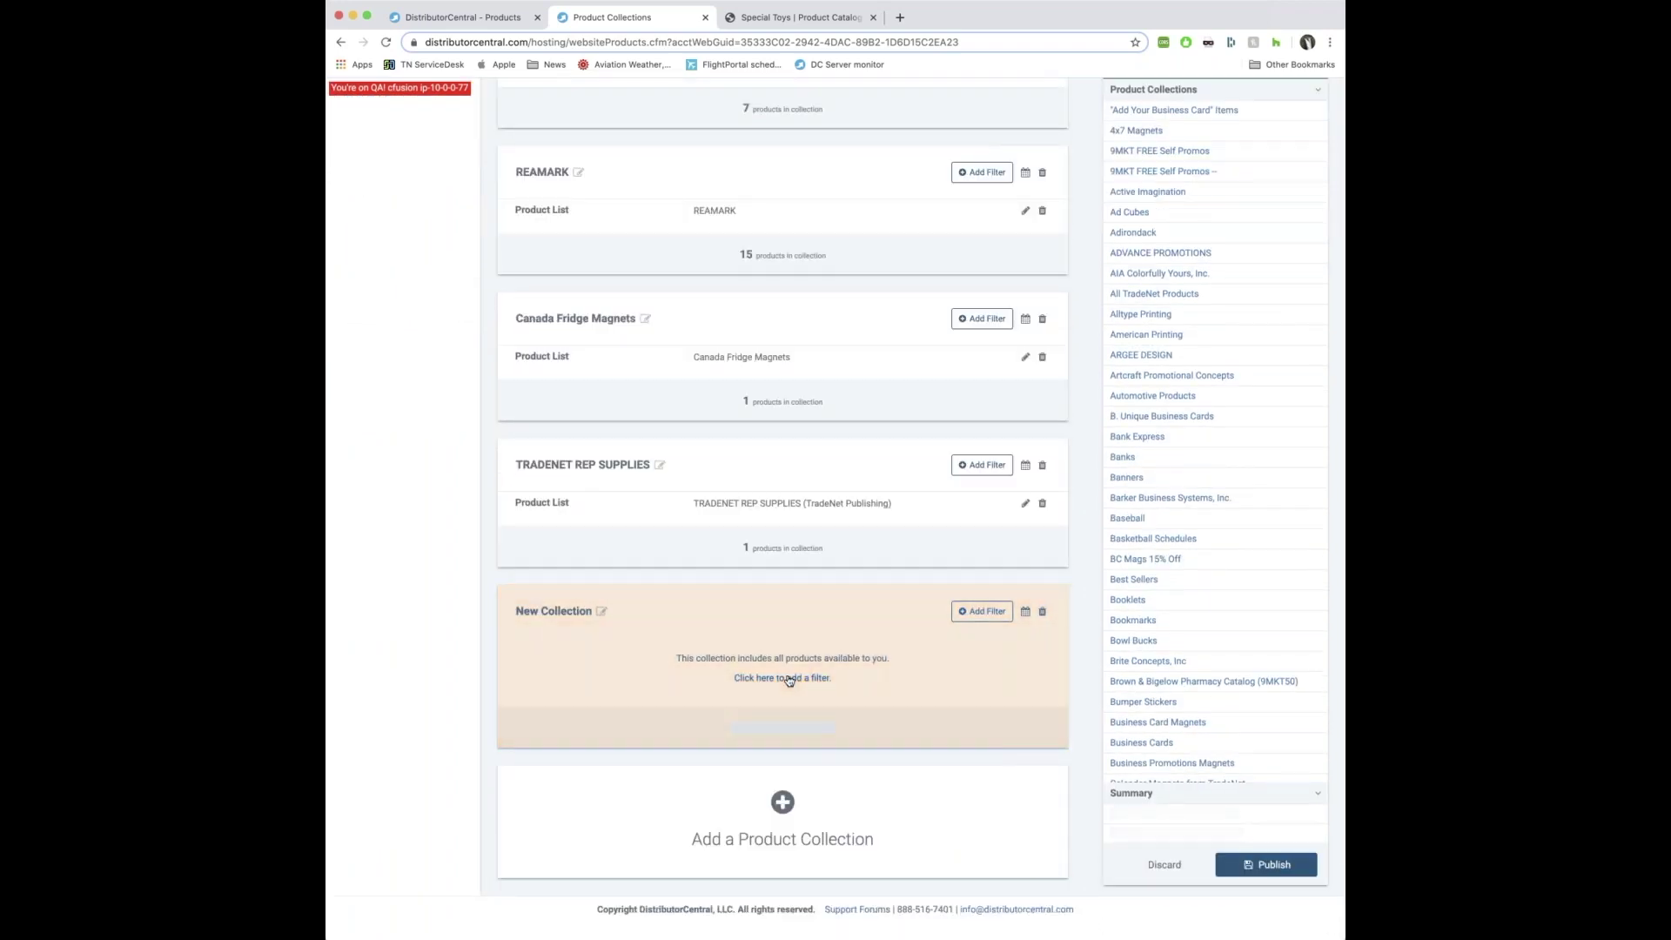
left_click(789, 679)
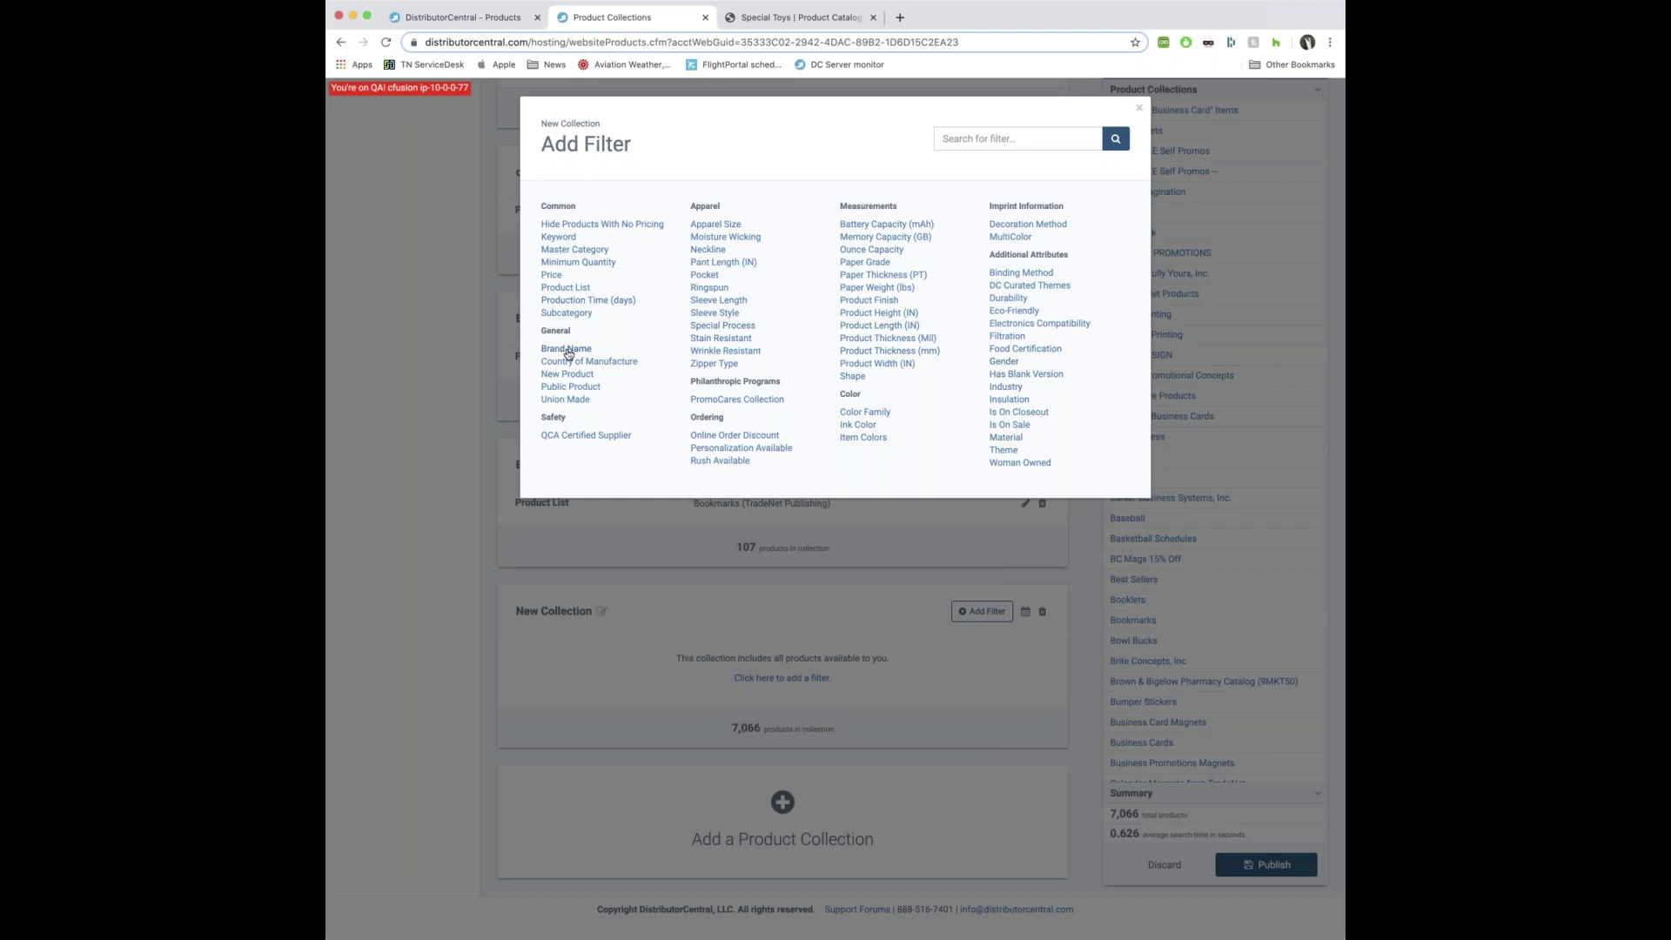
left_click(574, 251)
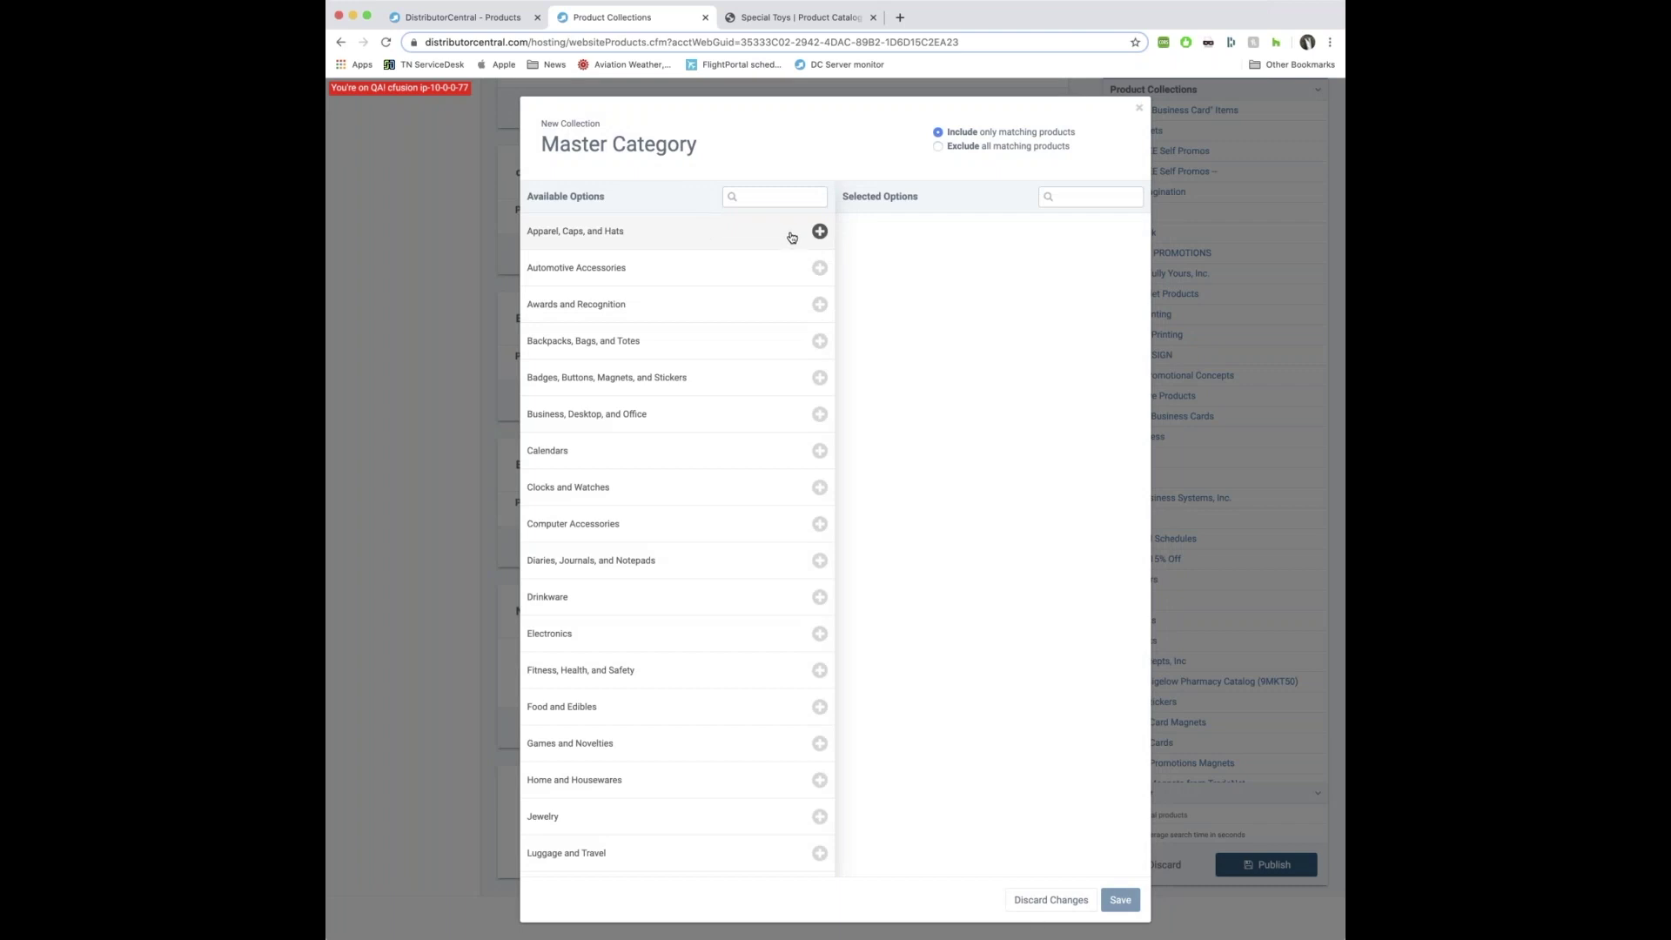
left_click(791, 237)
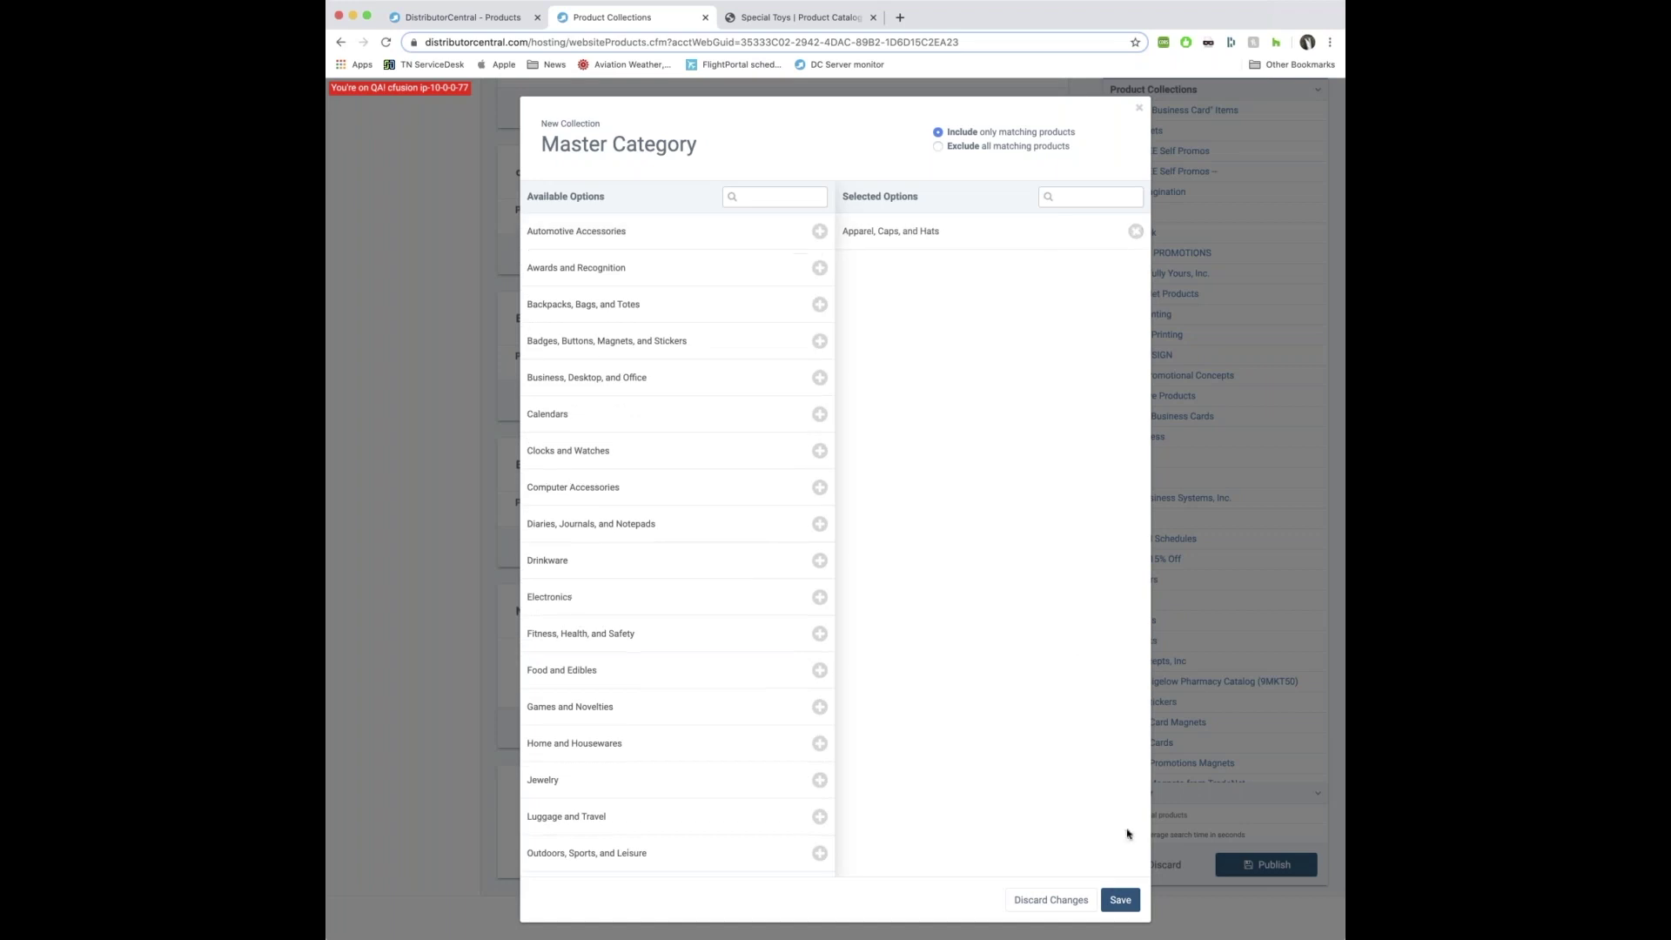
left_click(1120, 900)
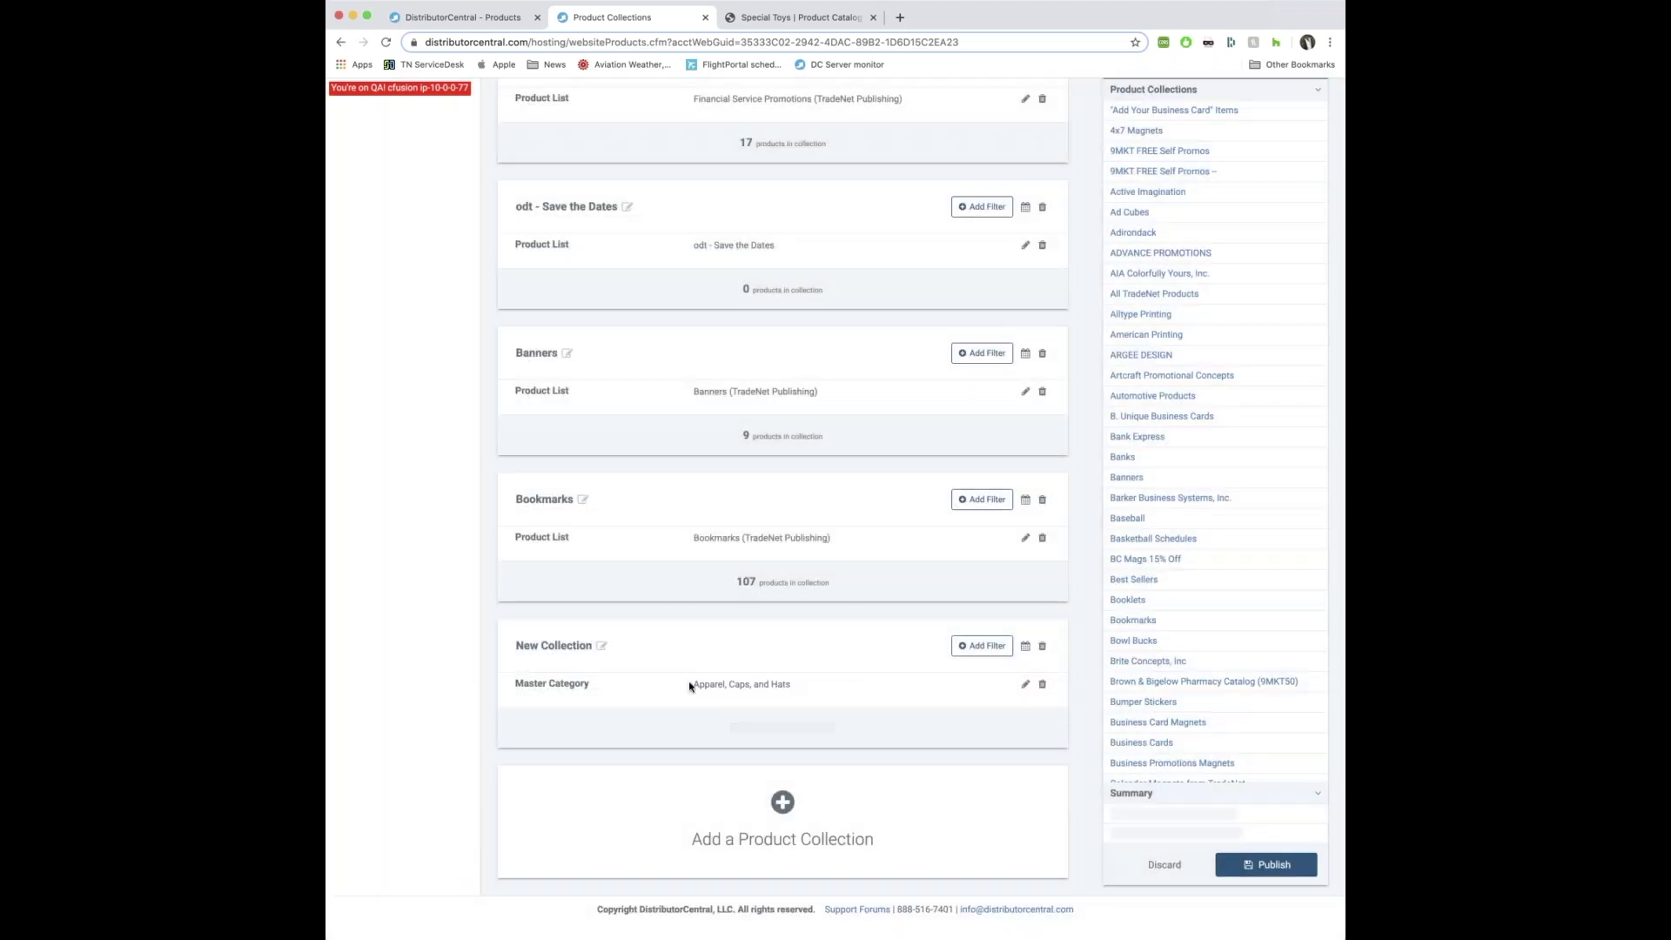
Rename the new collection as "Apparel products"
left_click(553, 645)
triple_click(596, 651)
type("Apparel products")
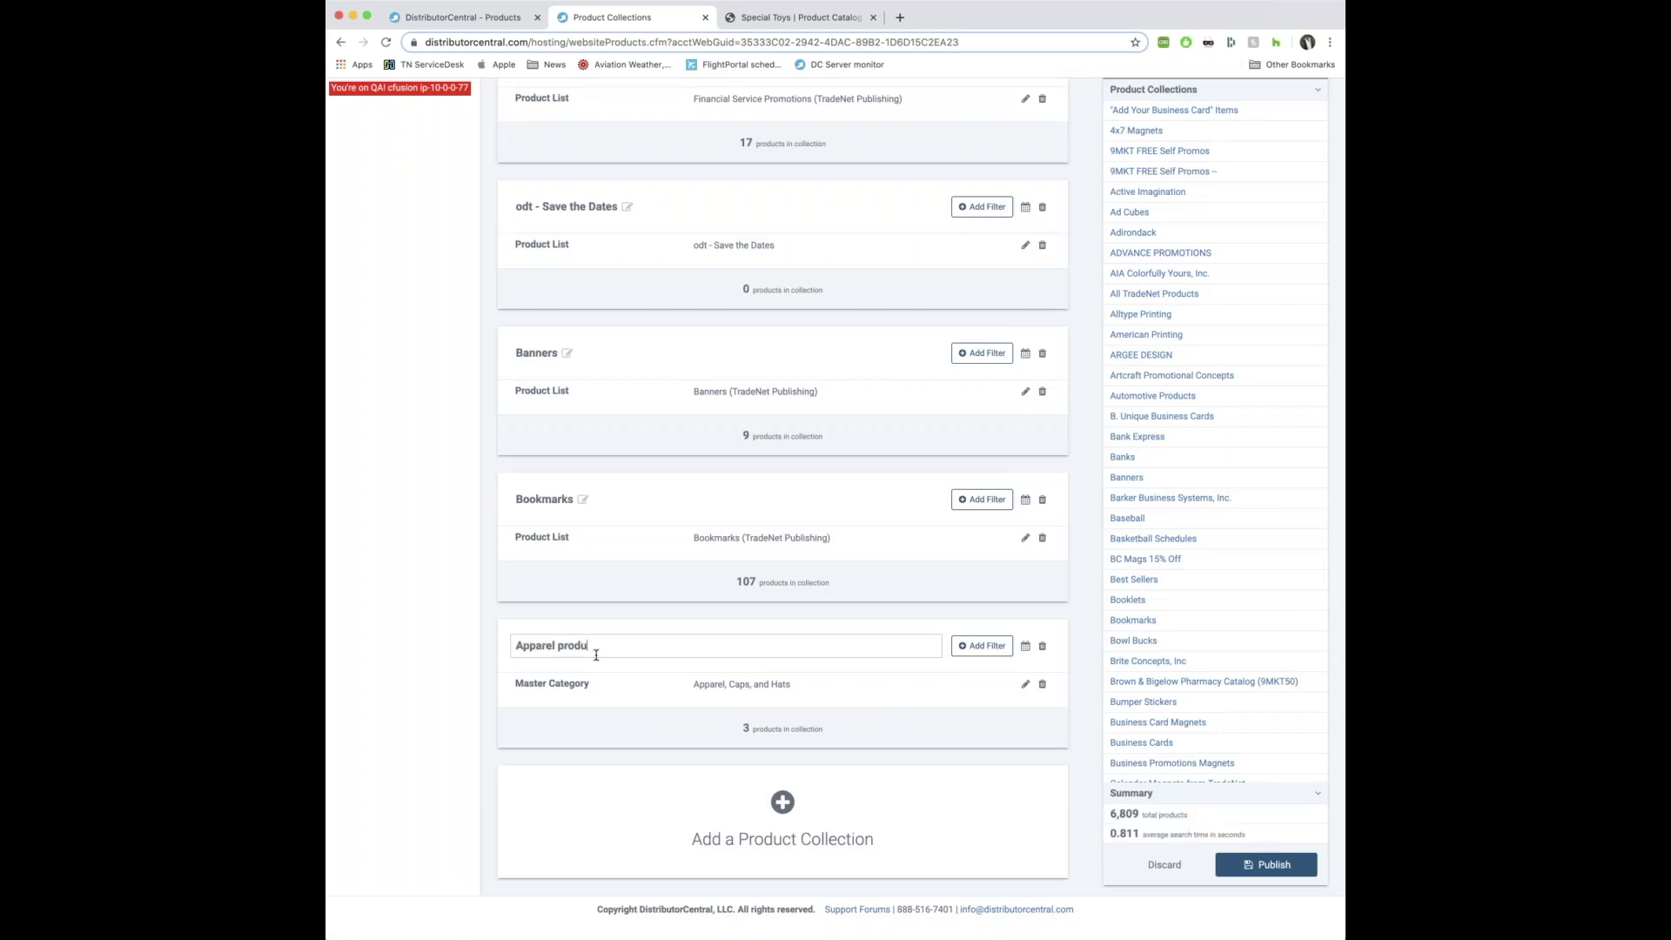
left_click(979, 765)
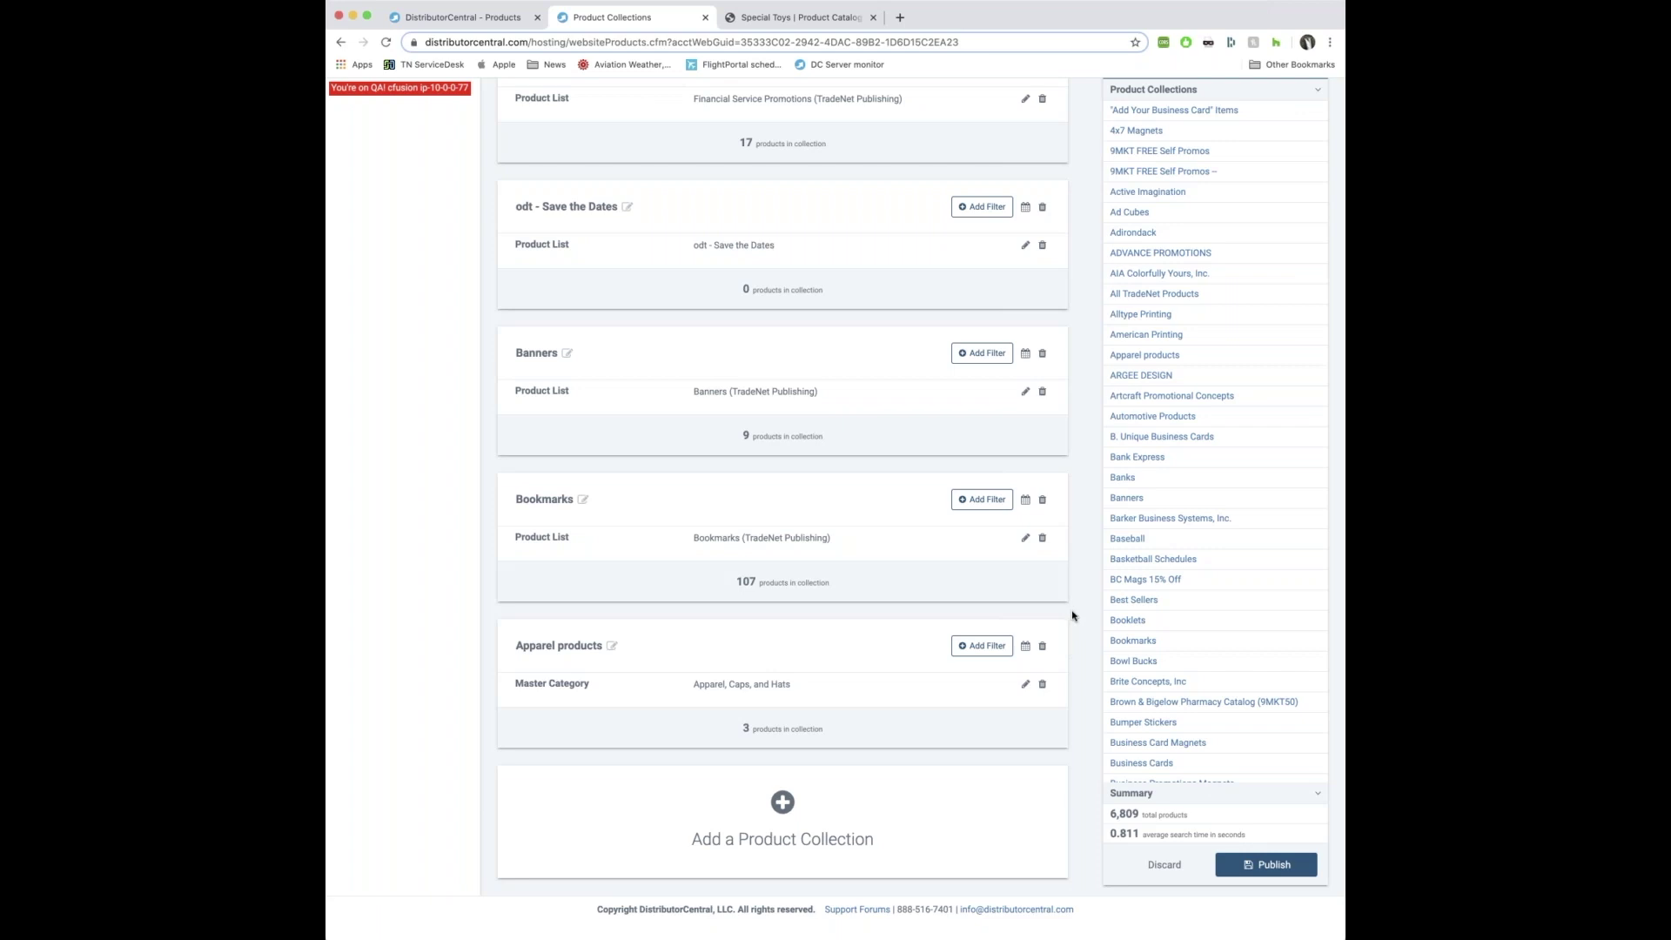
scroll(1074, 619, "up", 2)
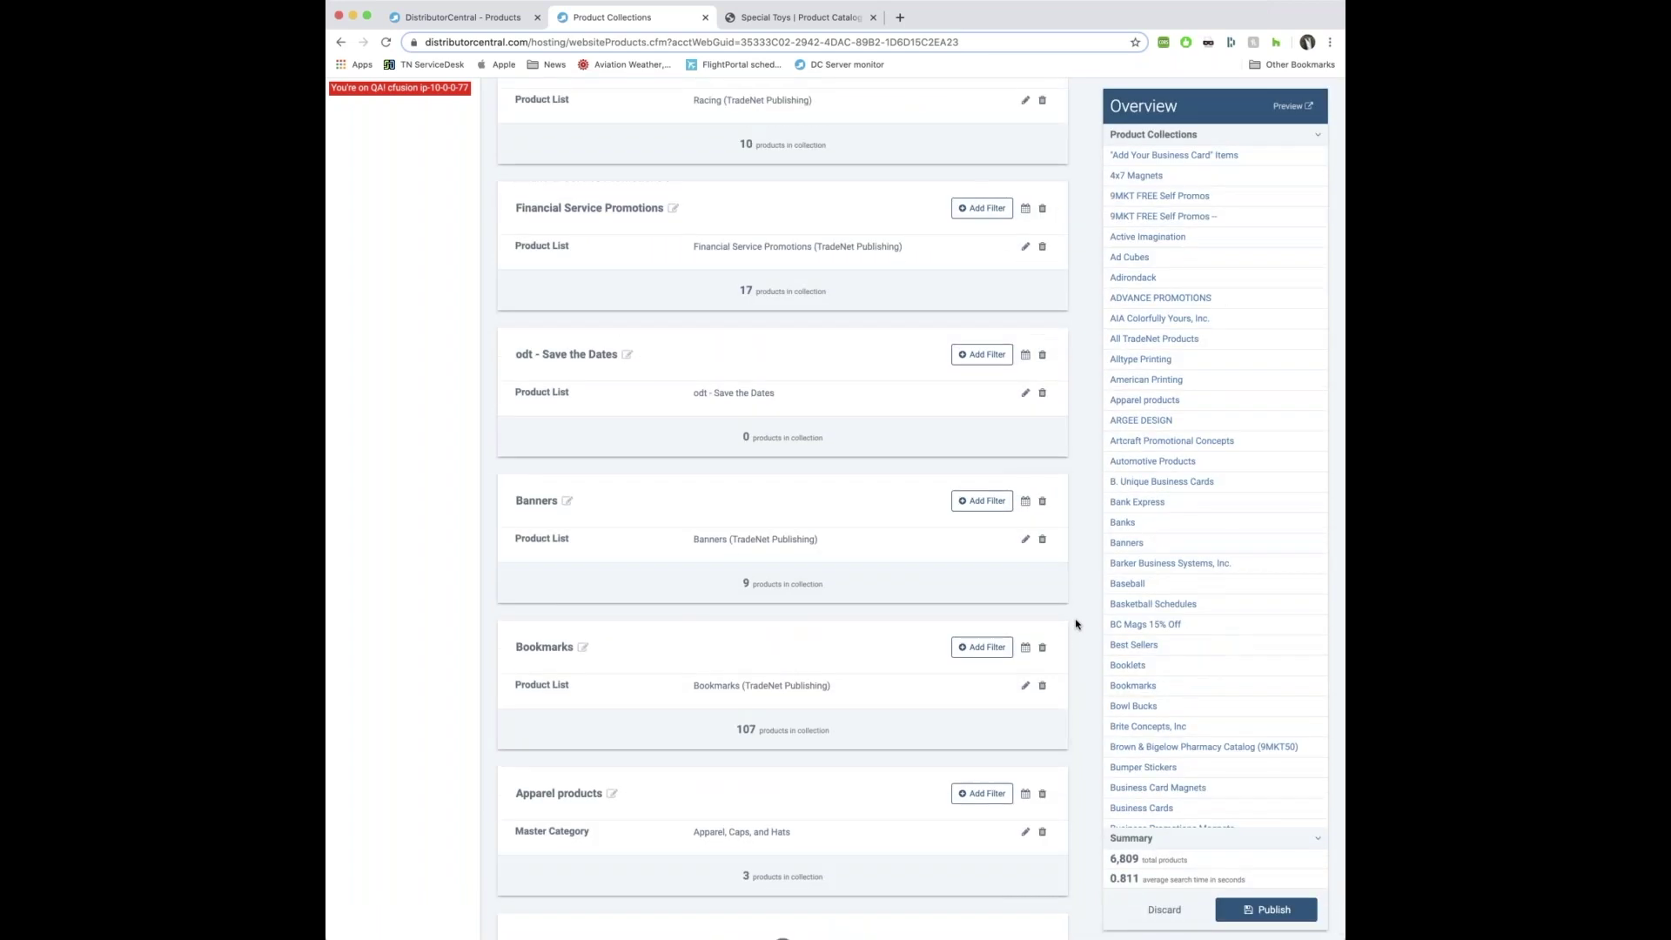
scroll(1076, 624, "down", 1)
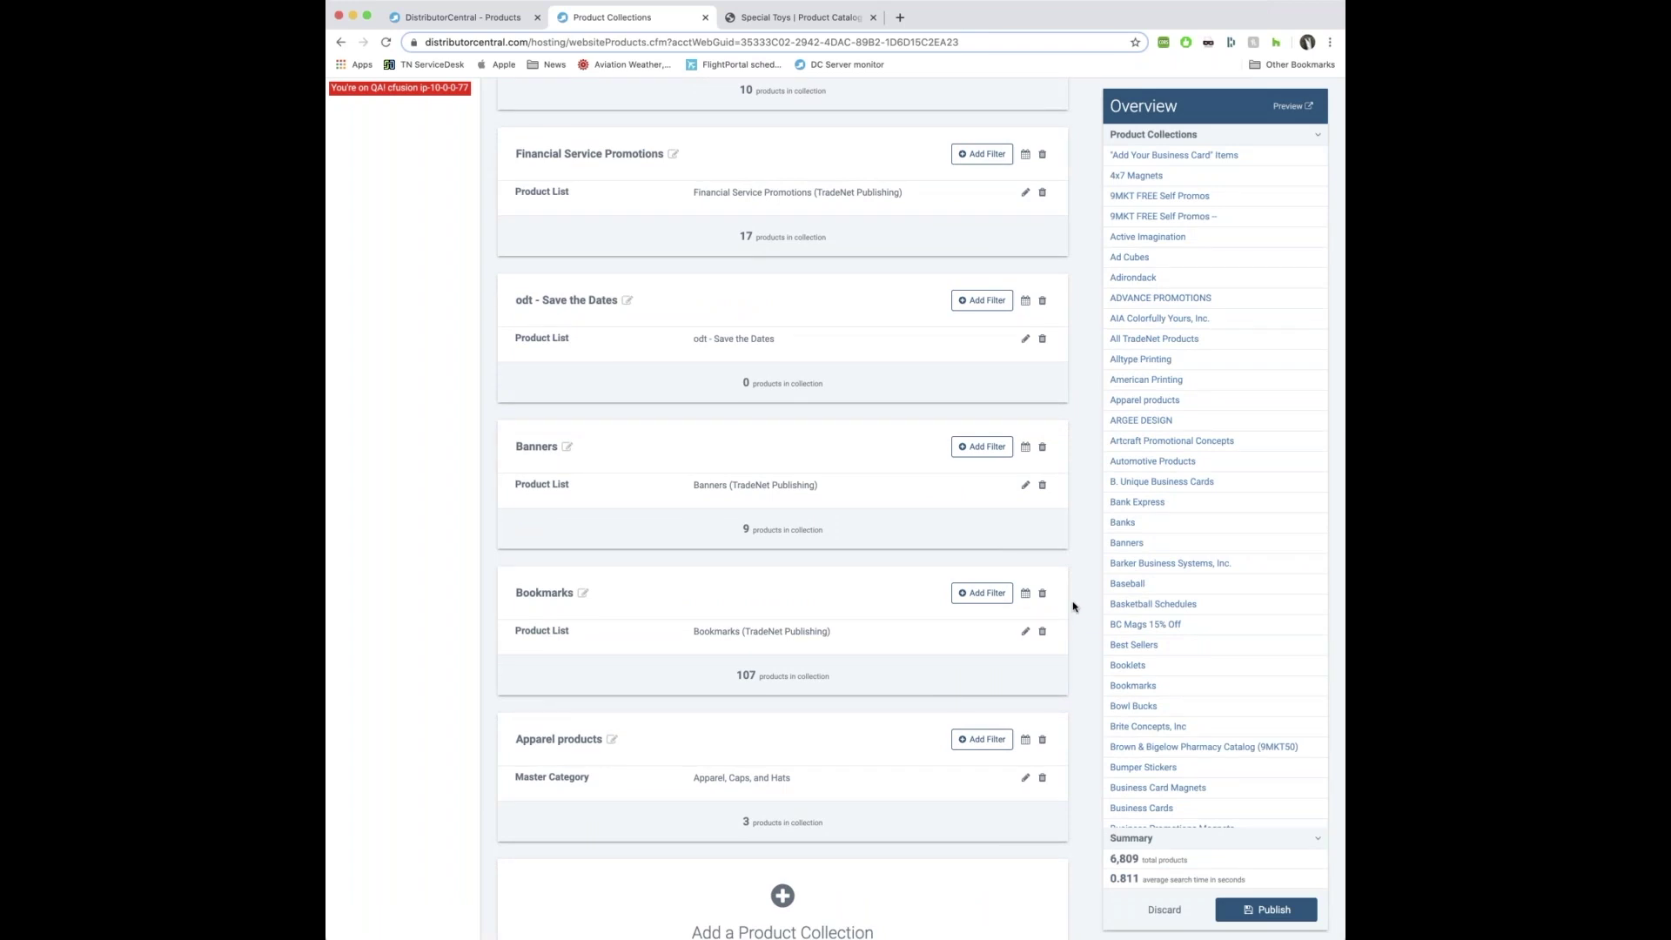
scroll(1074, 606, "down", 2)
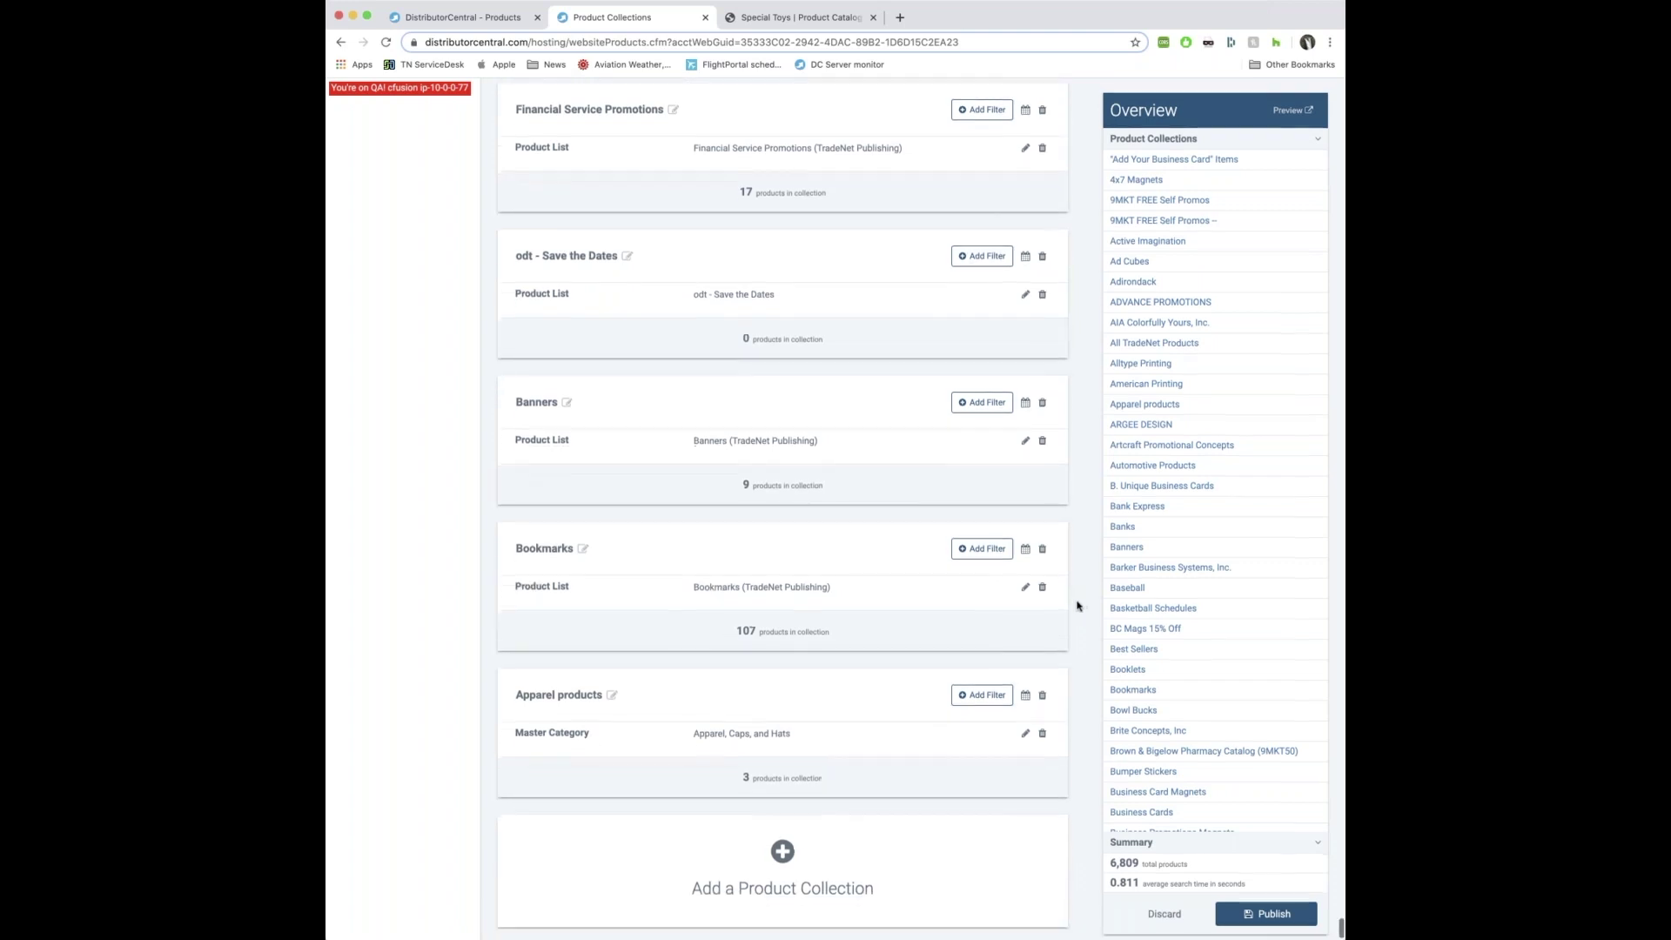